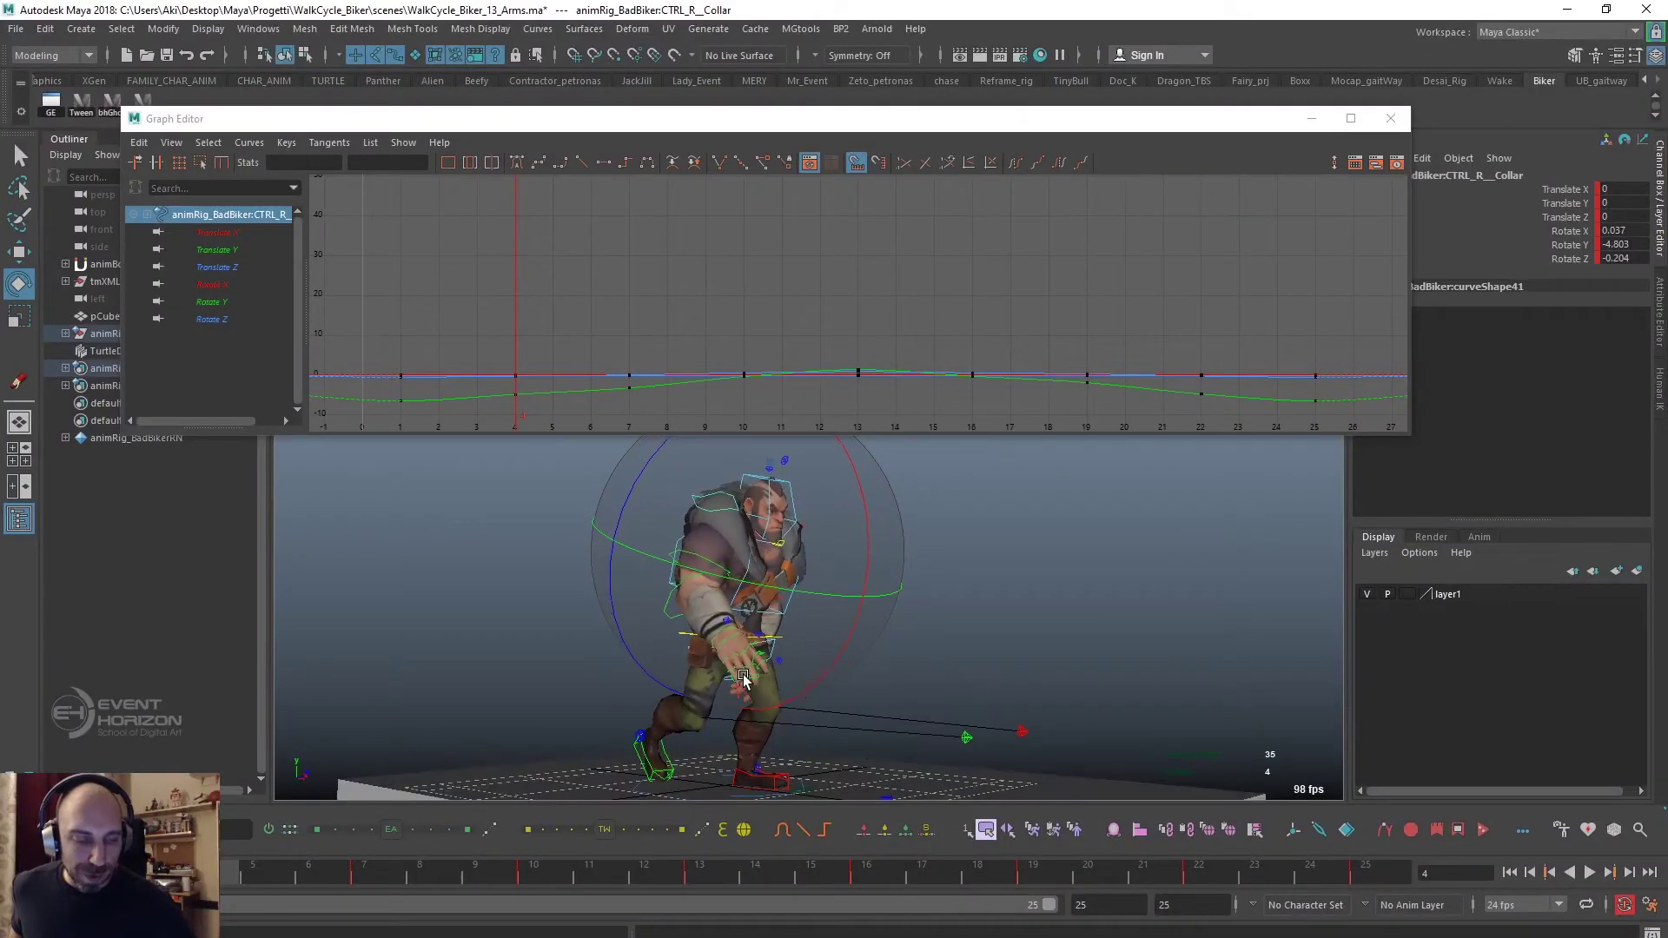
Select the right collar control on the biker in the viewport.
mouse_move(743, 678)
left_mouse_down("alt")
mouse_move(820, 694)
mouse_move(767, 690)
mouse_move(779, 707)
mouse_move(964, 633)
left_mouse_up("alt")
left_click(956, 621)
left_click(704, 553)
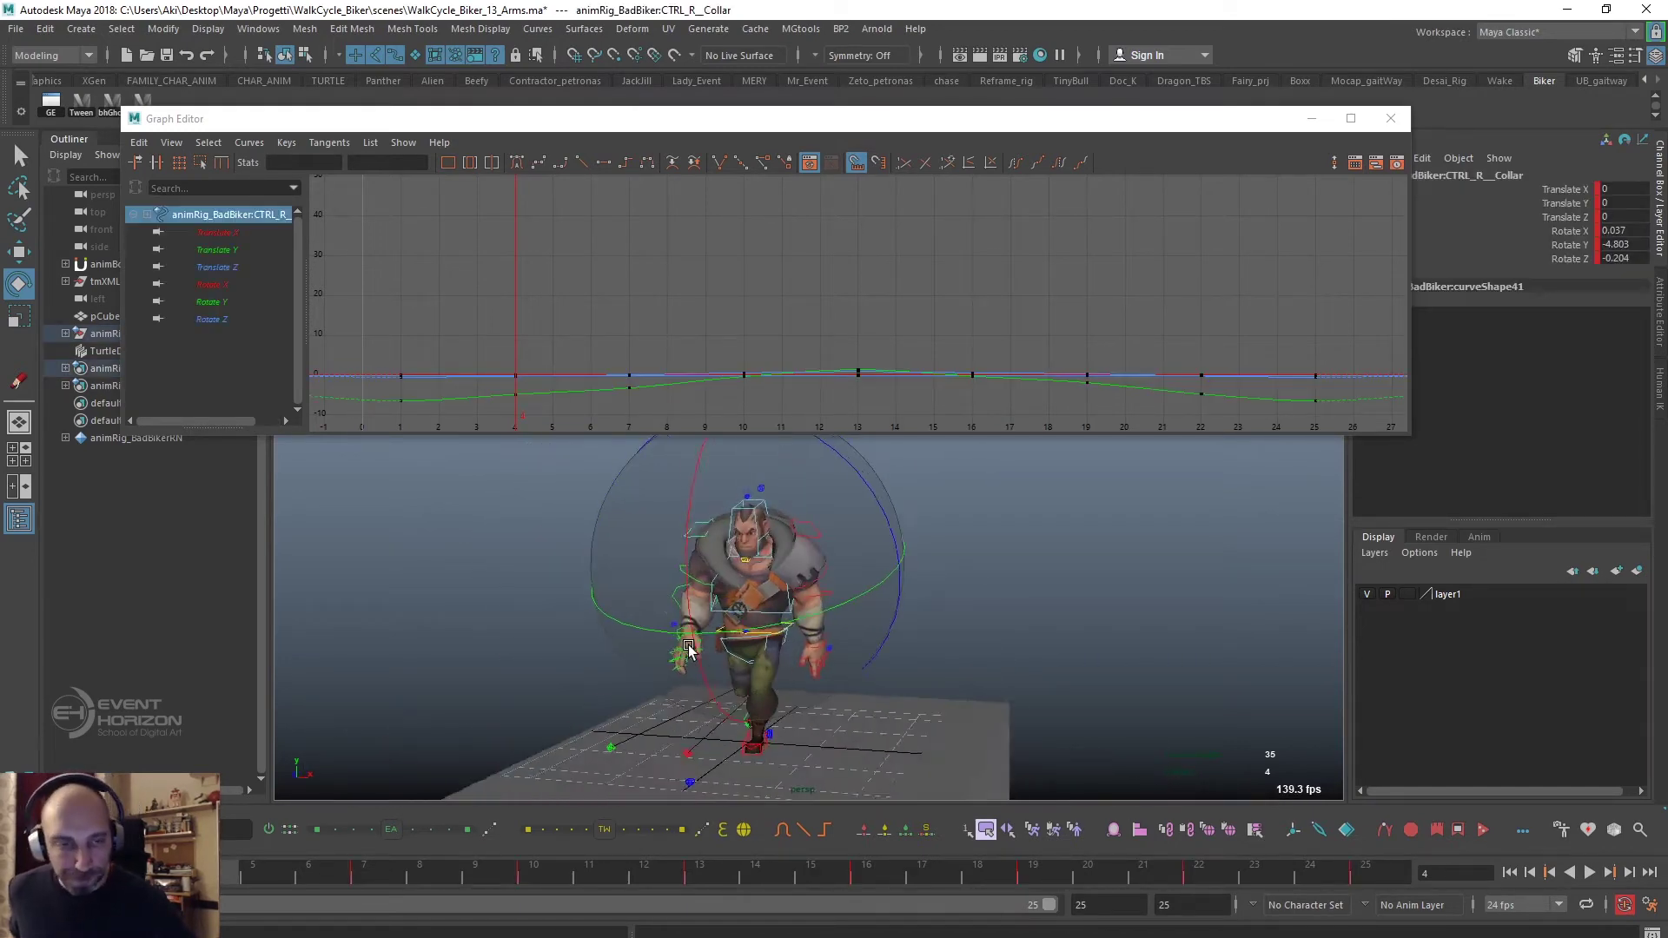
left_click_drag(704, 556, 737, 626, "alt")
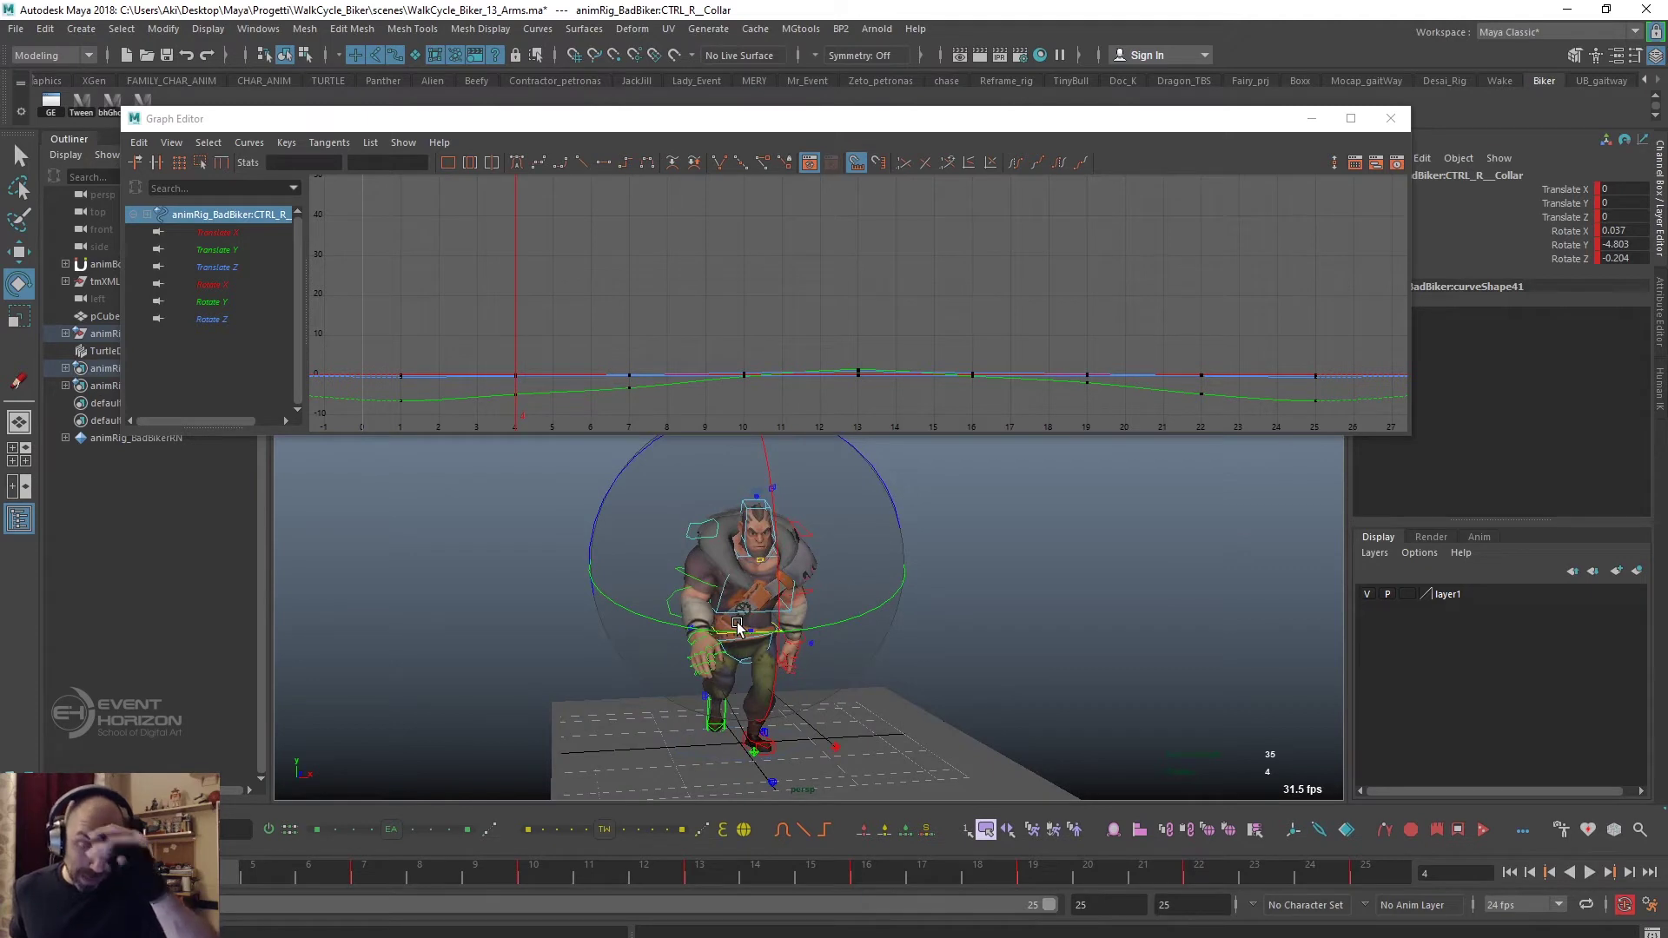
Lower the collar's Rotate Y key at frame 4 and raise the frame 16 key slightly.
left_click(212, 302)
key("f")
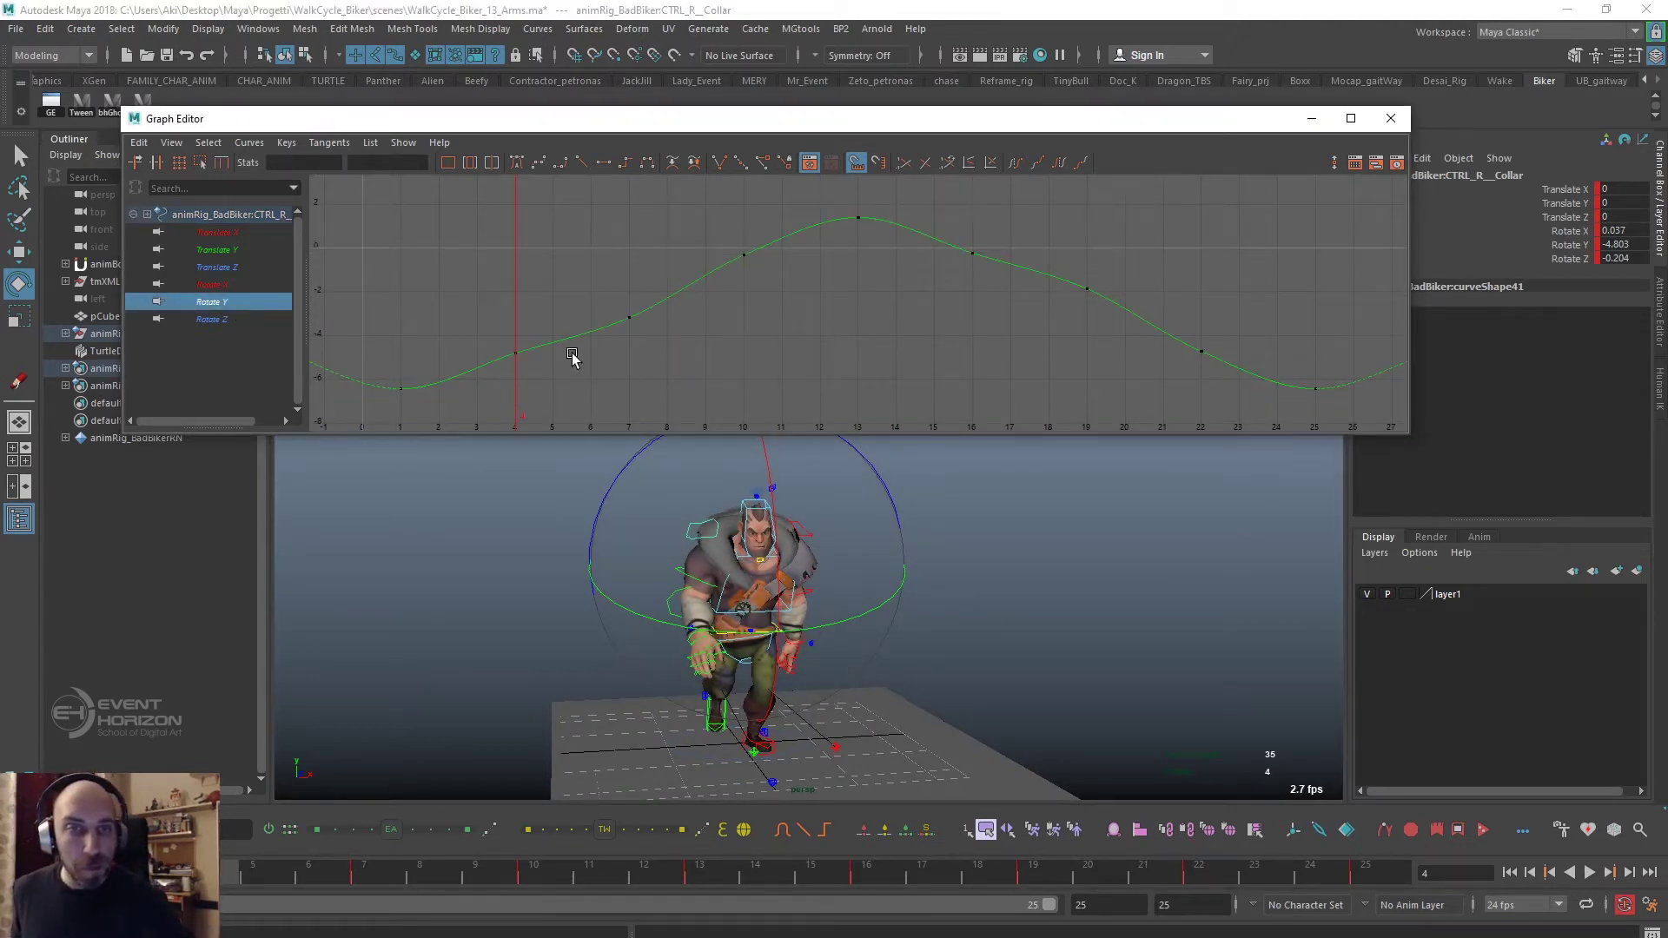
left_click_drag(572, 357, 489, 337)
middle_click_drag(544, 357, 524, 381)
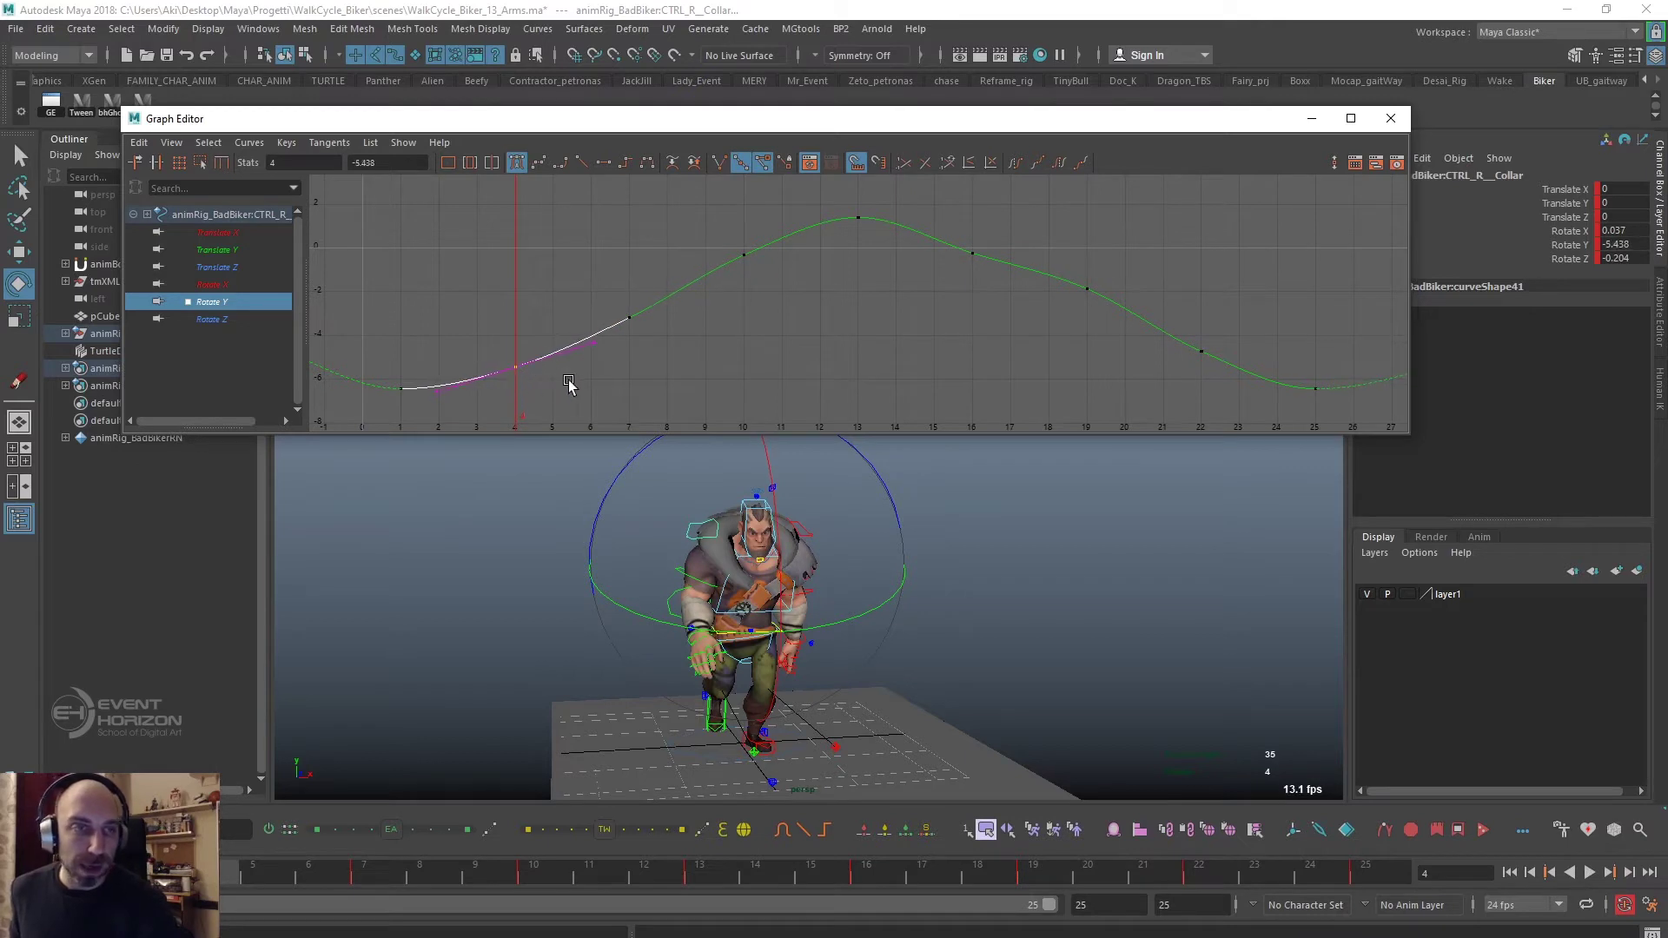
left_click(969, 259)
middle_click_drag(939, 321, 940, 313)
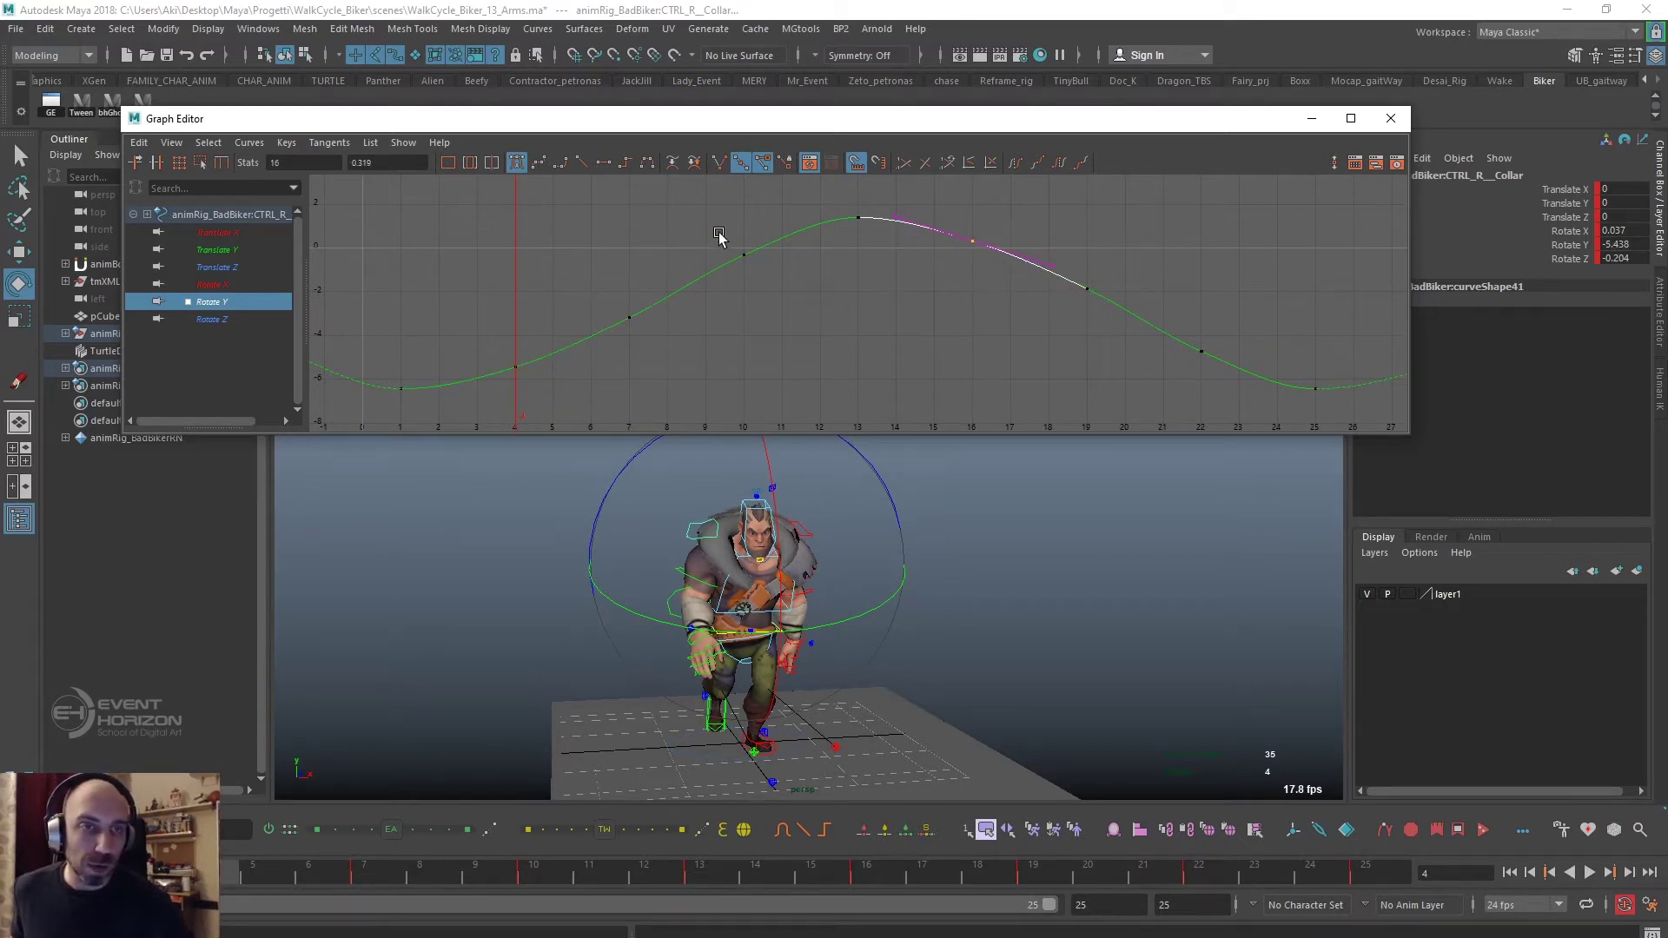
left_click(744, 255)
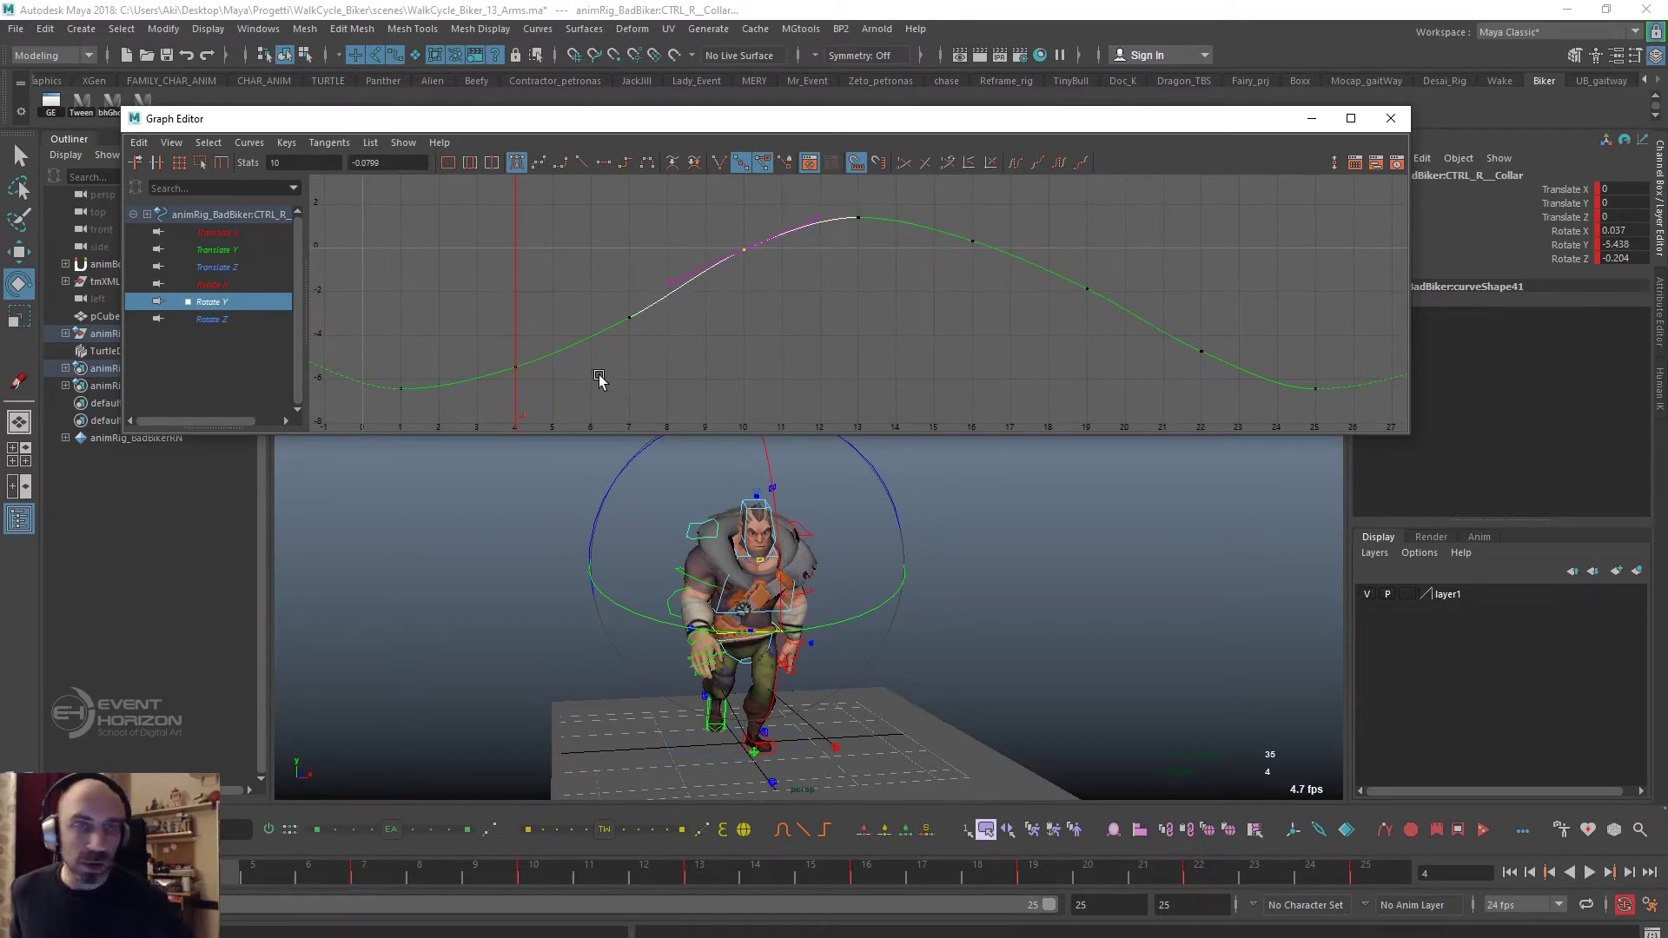
Display the collar's Rotate Z curve and frame it in the graph.
left_click(211, 321)
left_click_drag(484, 222, 611, 313)
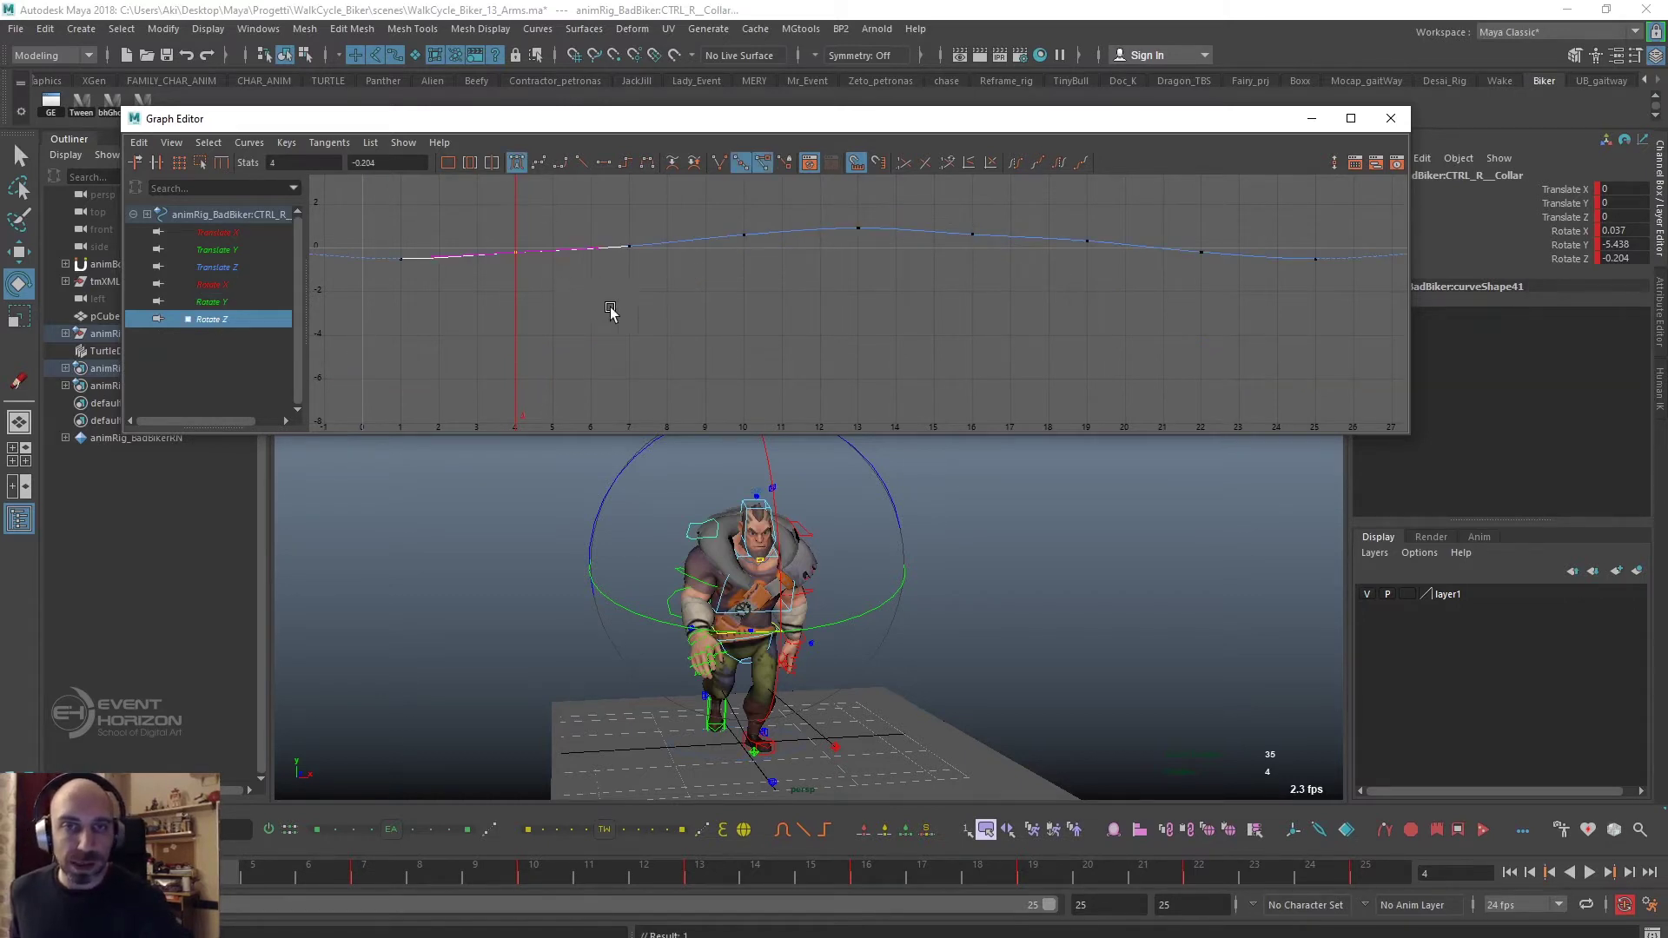
key("f")
left_click(794, 359)
left_click_drag(778, 298, 915, 361)
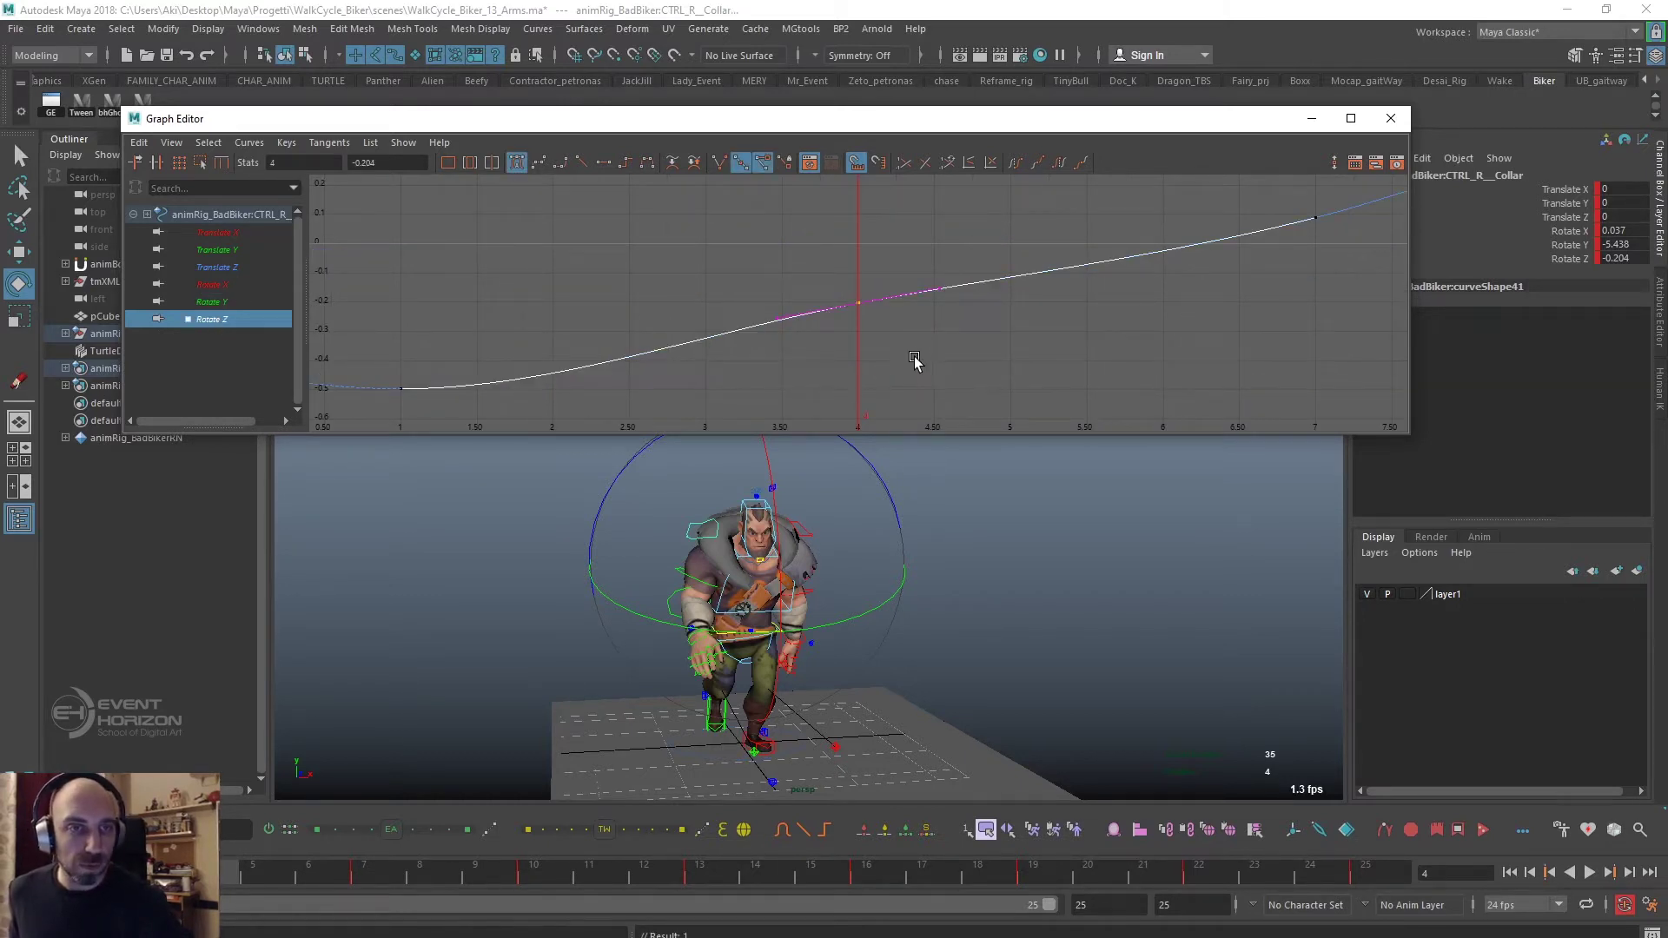
left_click(989, 366)
key("a")
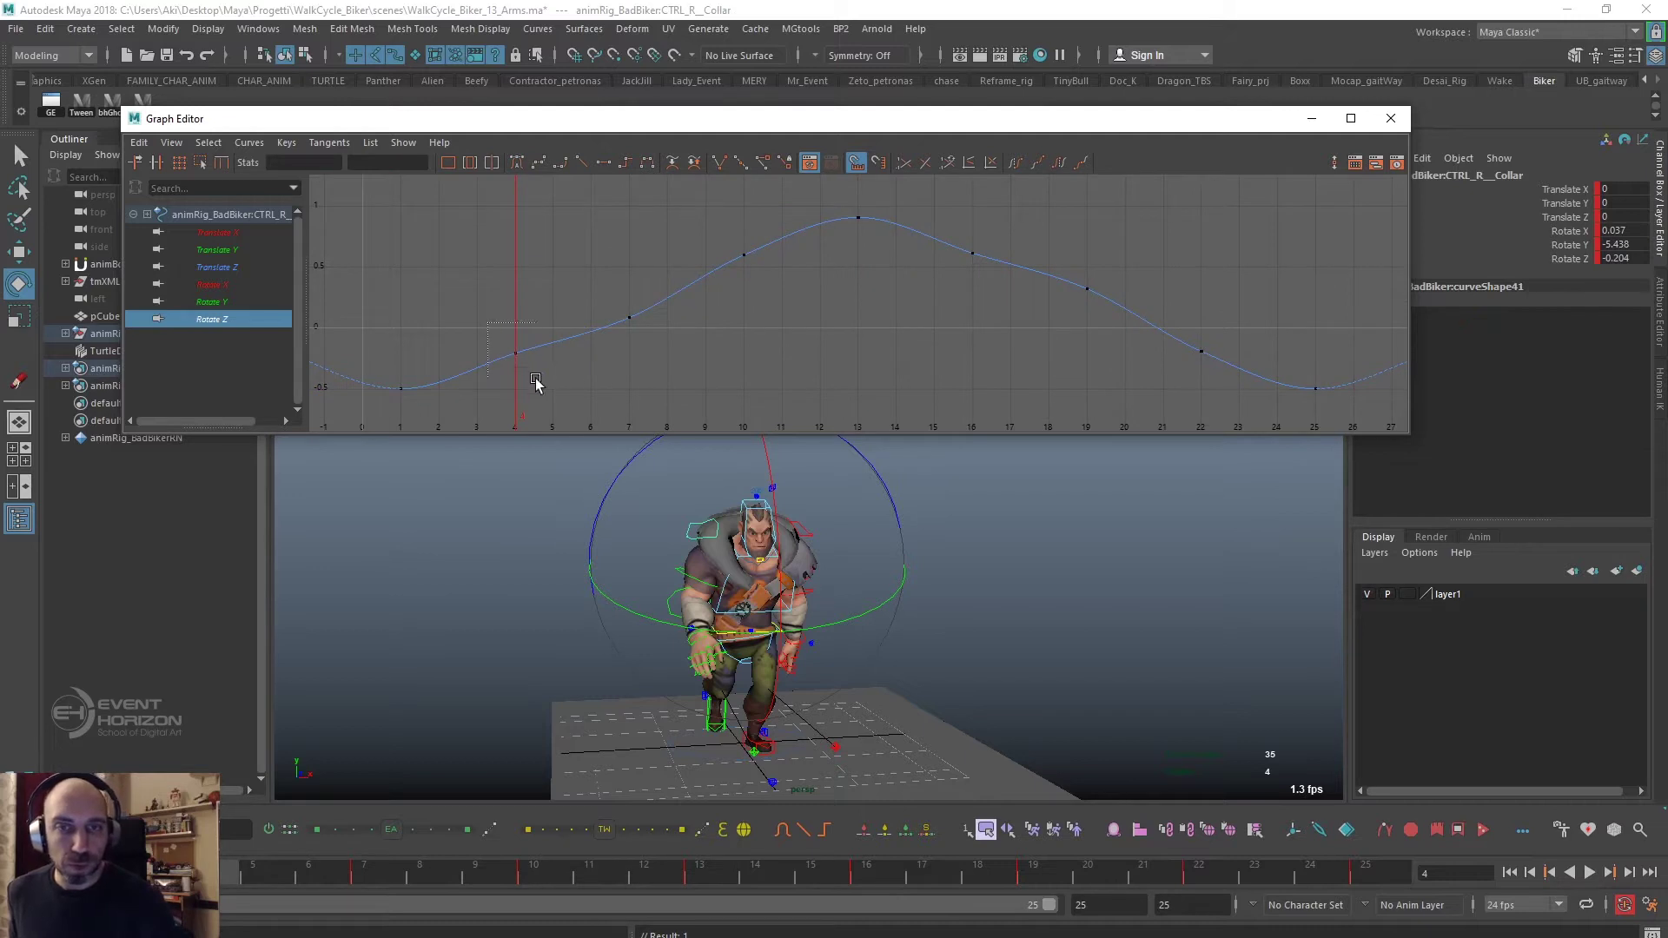
Lower the frame 4 Rotate Z key and raise the frame 10 and 16 keys slightly.
left_click_drag(535, 382, 536, 383)
middle_click_drag(536, 384, 537, 400)
left_click_drag(763, 278, 763, 279)
middle_click_drag(763, 279, 758, 295)
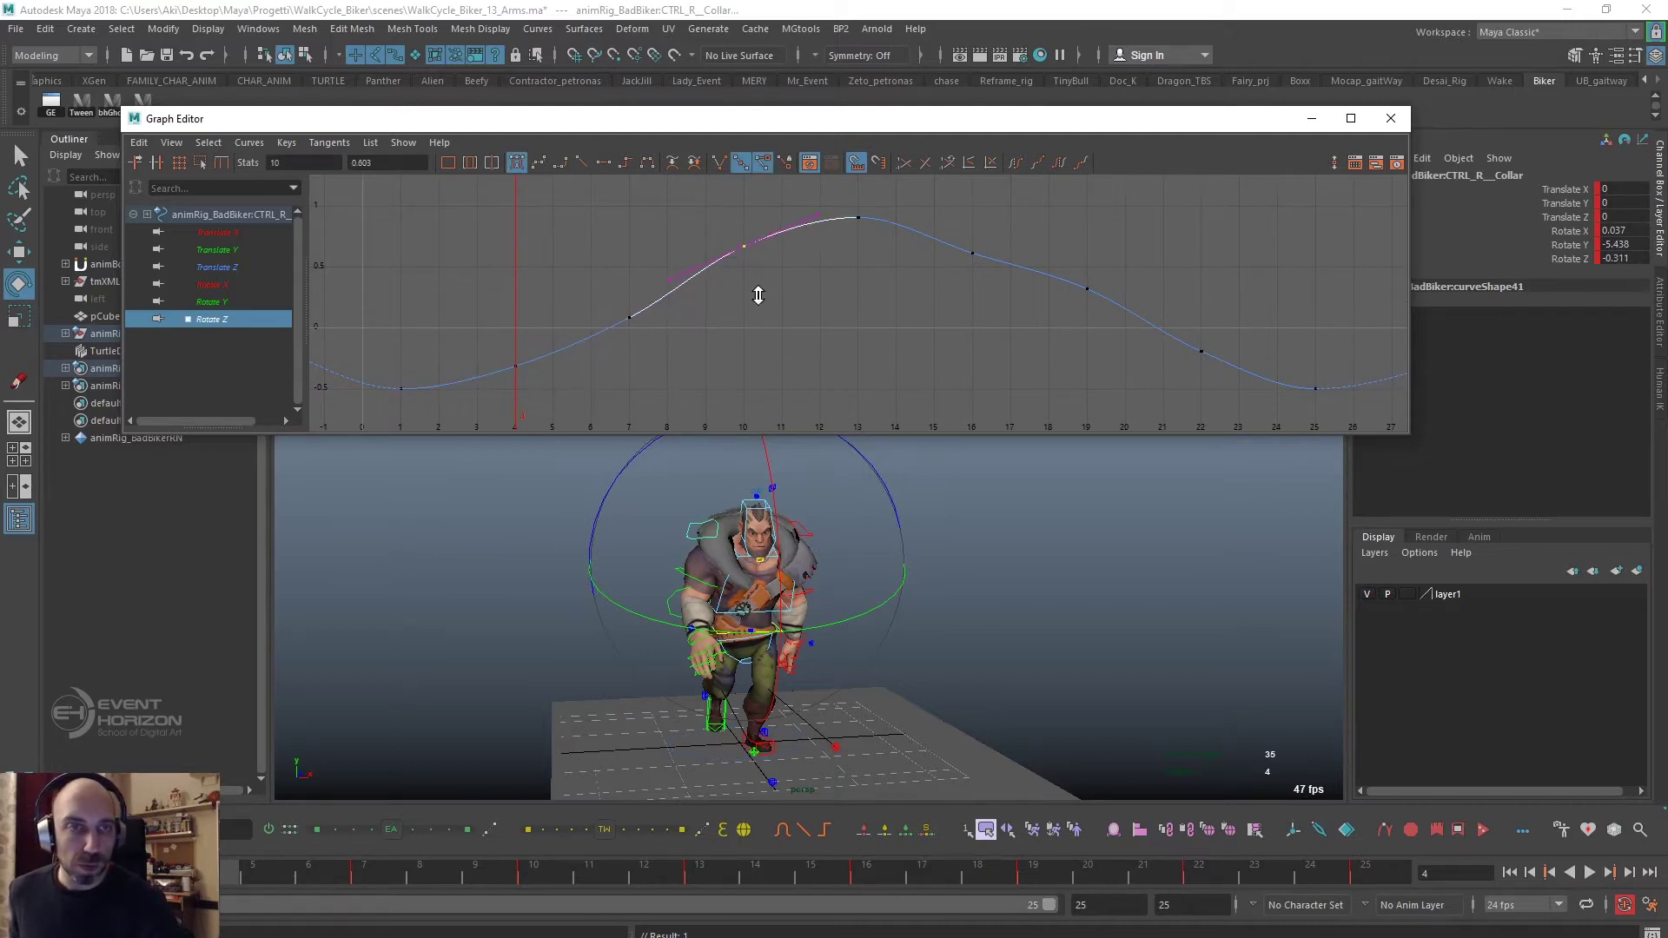
left_click_drag(995, 227, 949, 279)
middle_click_drag(950, 279, 957, 277)
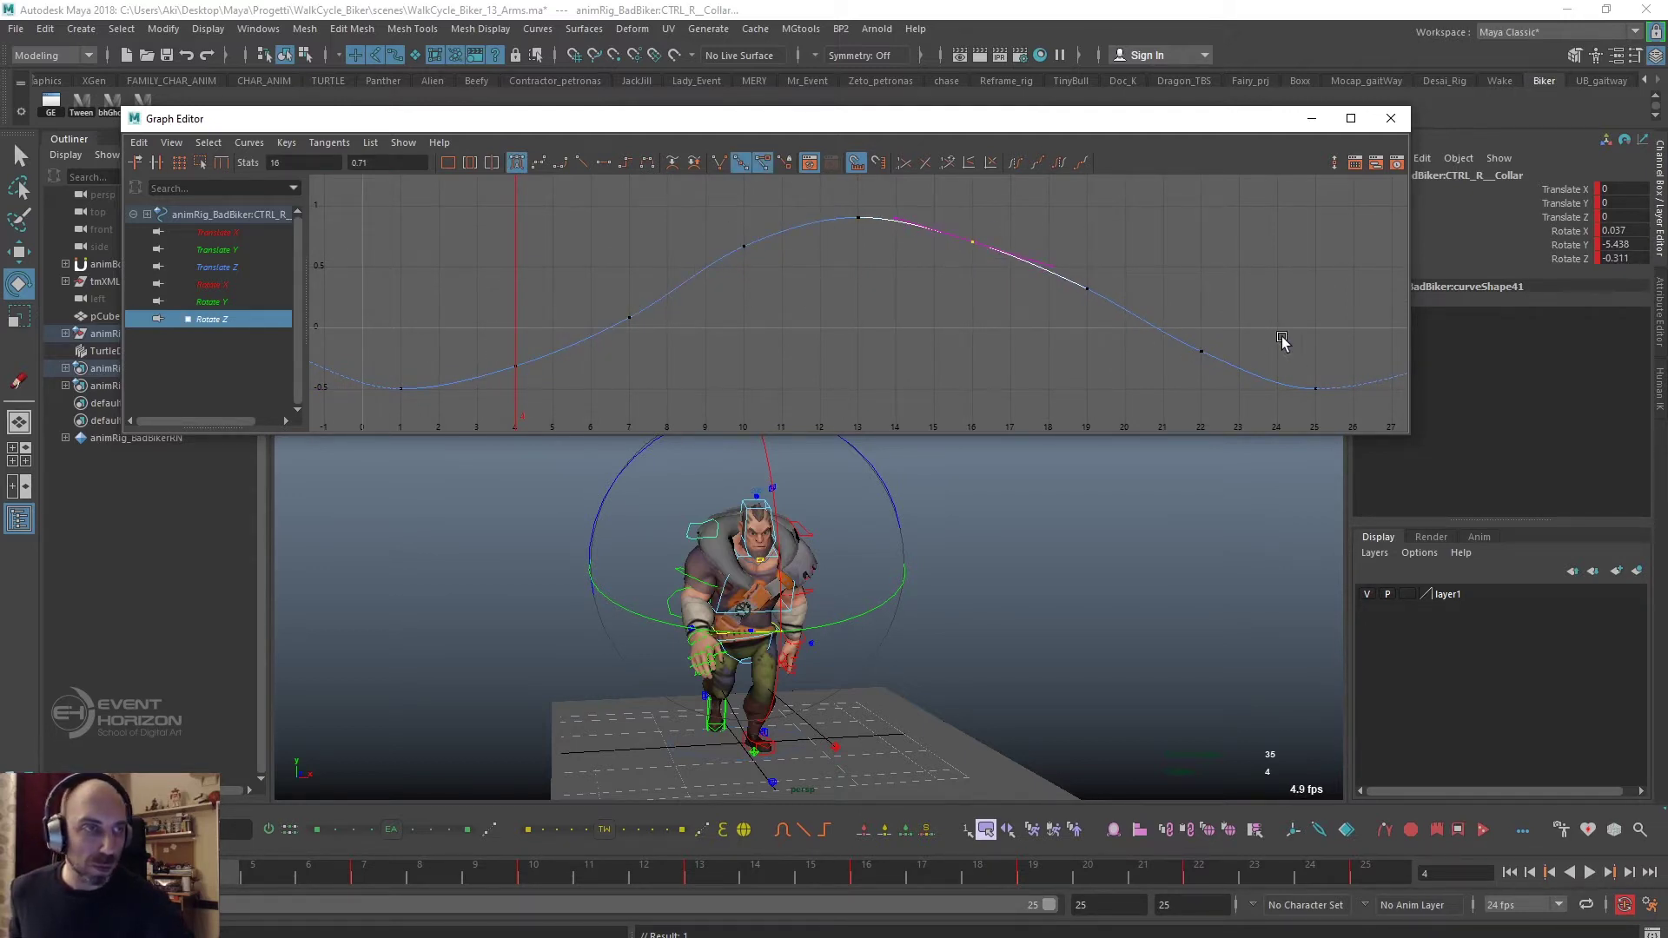
Raise the collar's Rotate X key at frame 4 slightly and select the frame 16 key.
left_click(216, 285)
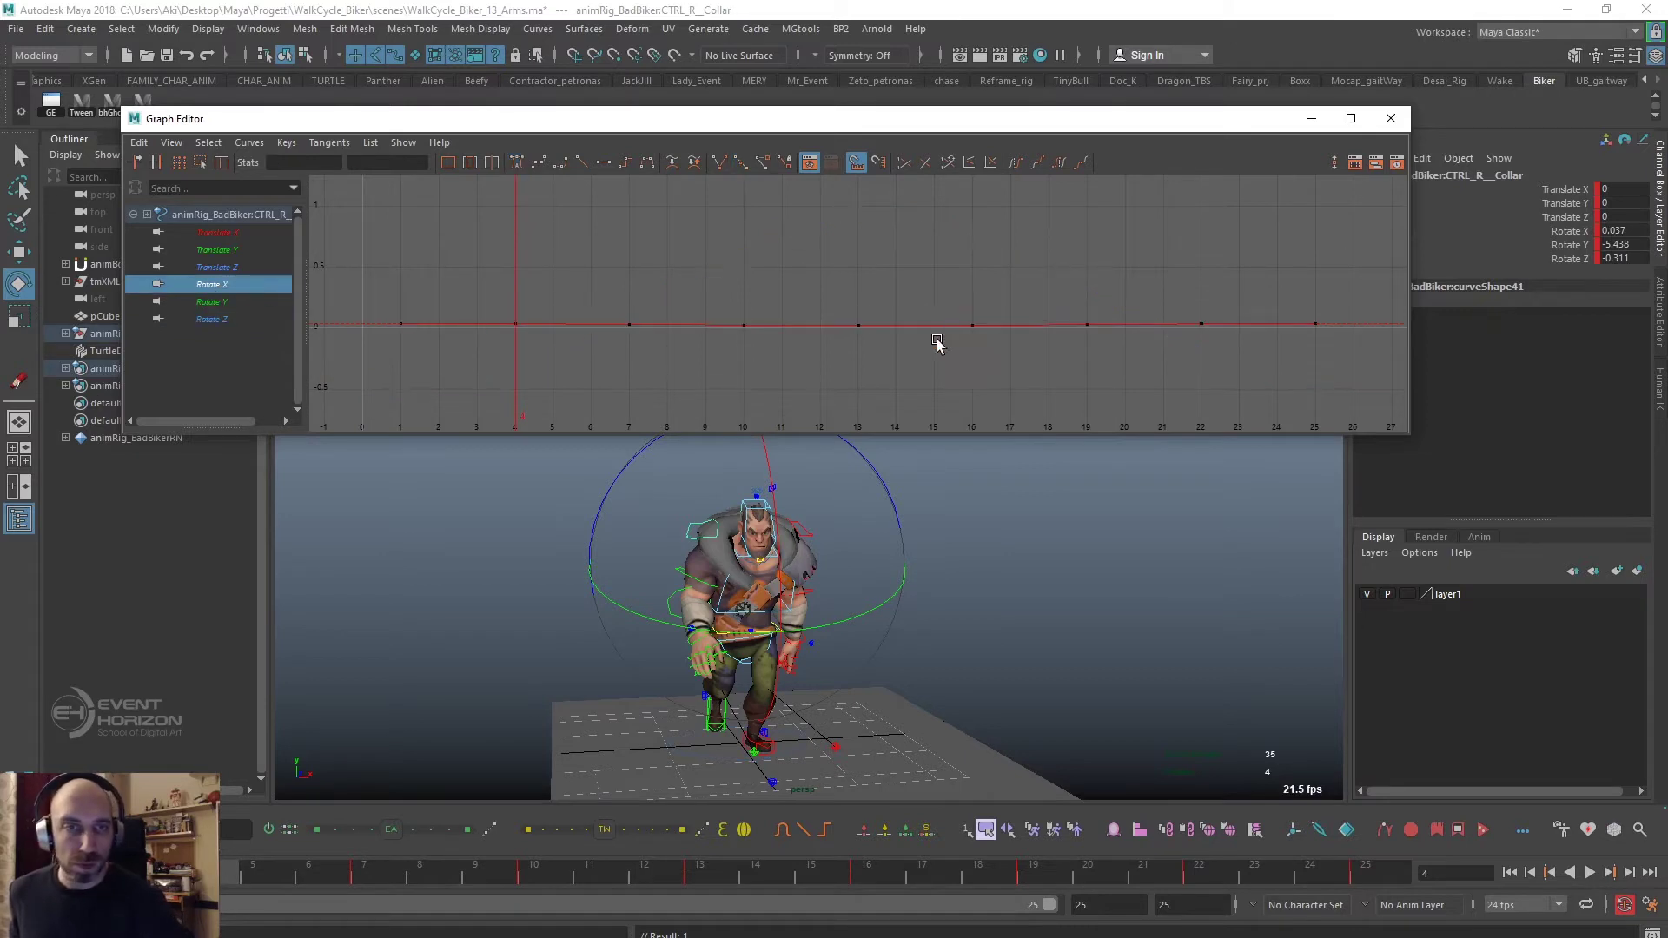
key("f")
left_click_drag(508, 286, 523, 243)
middle_click_drag(510, 305, 512, 291)
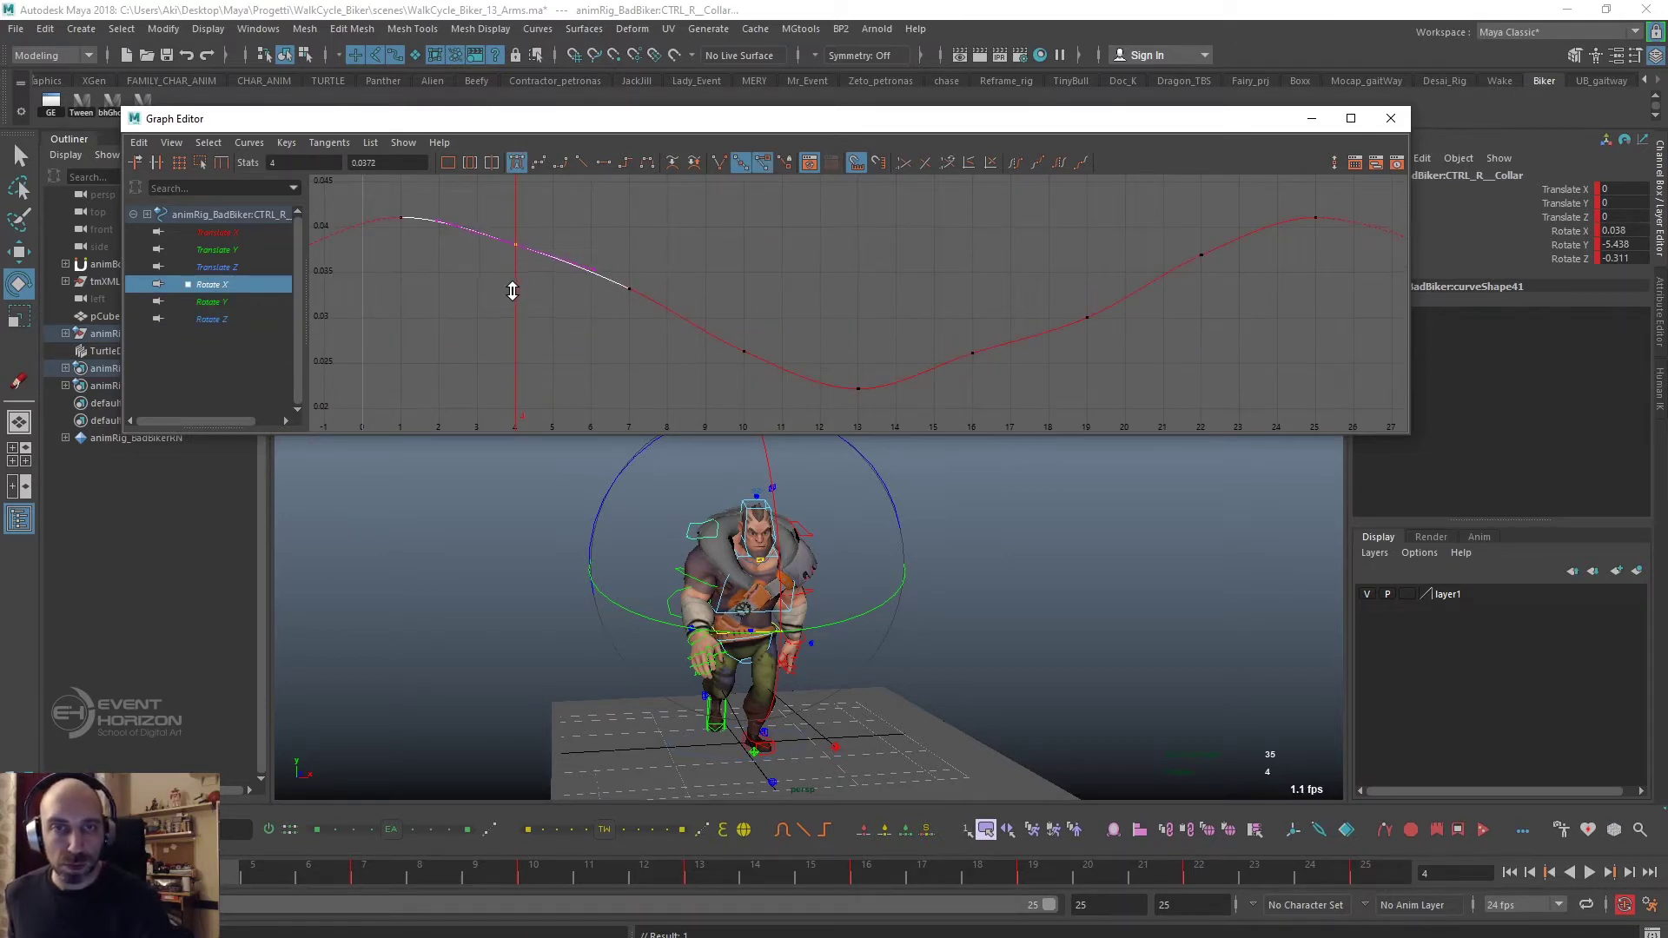
left_click_drag(1004, 387, 985, 393)
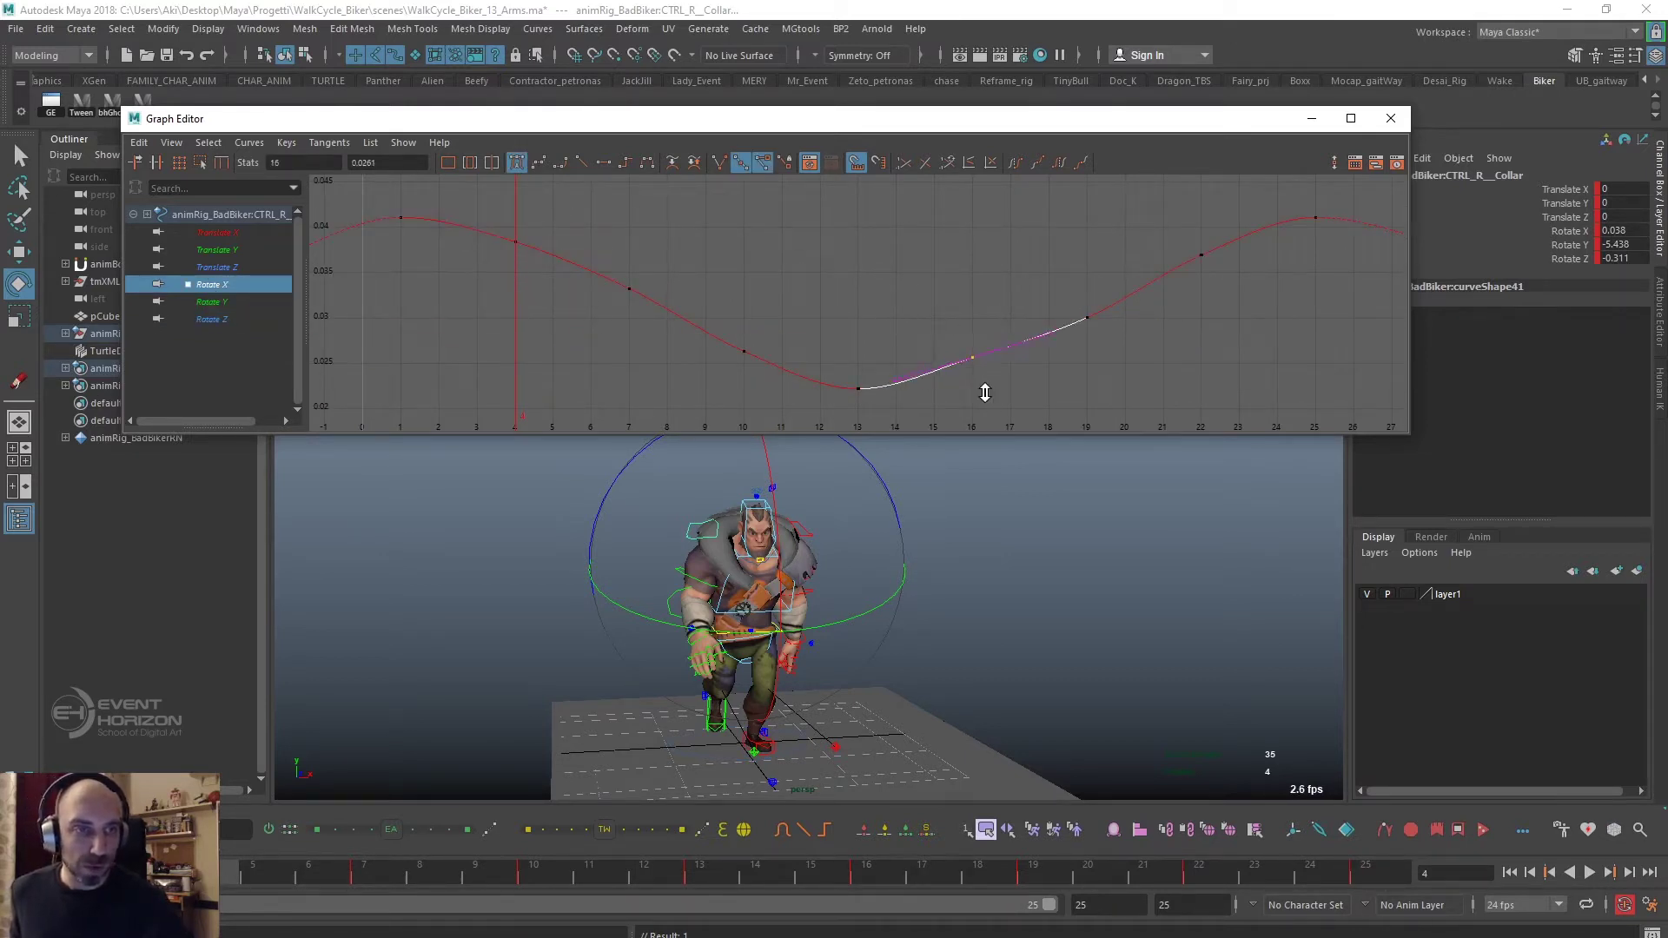
Clear the collar selection and select the right FK shoulder control.
left_click(1054, 385)
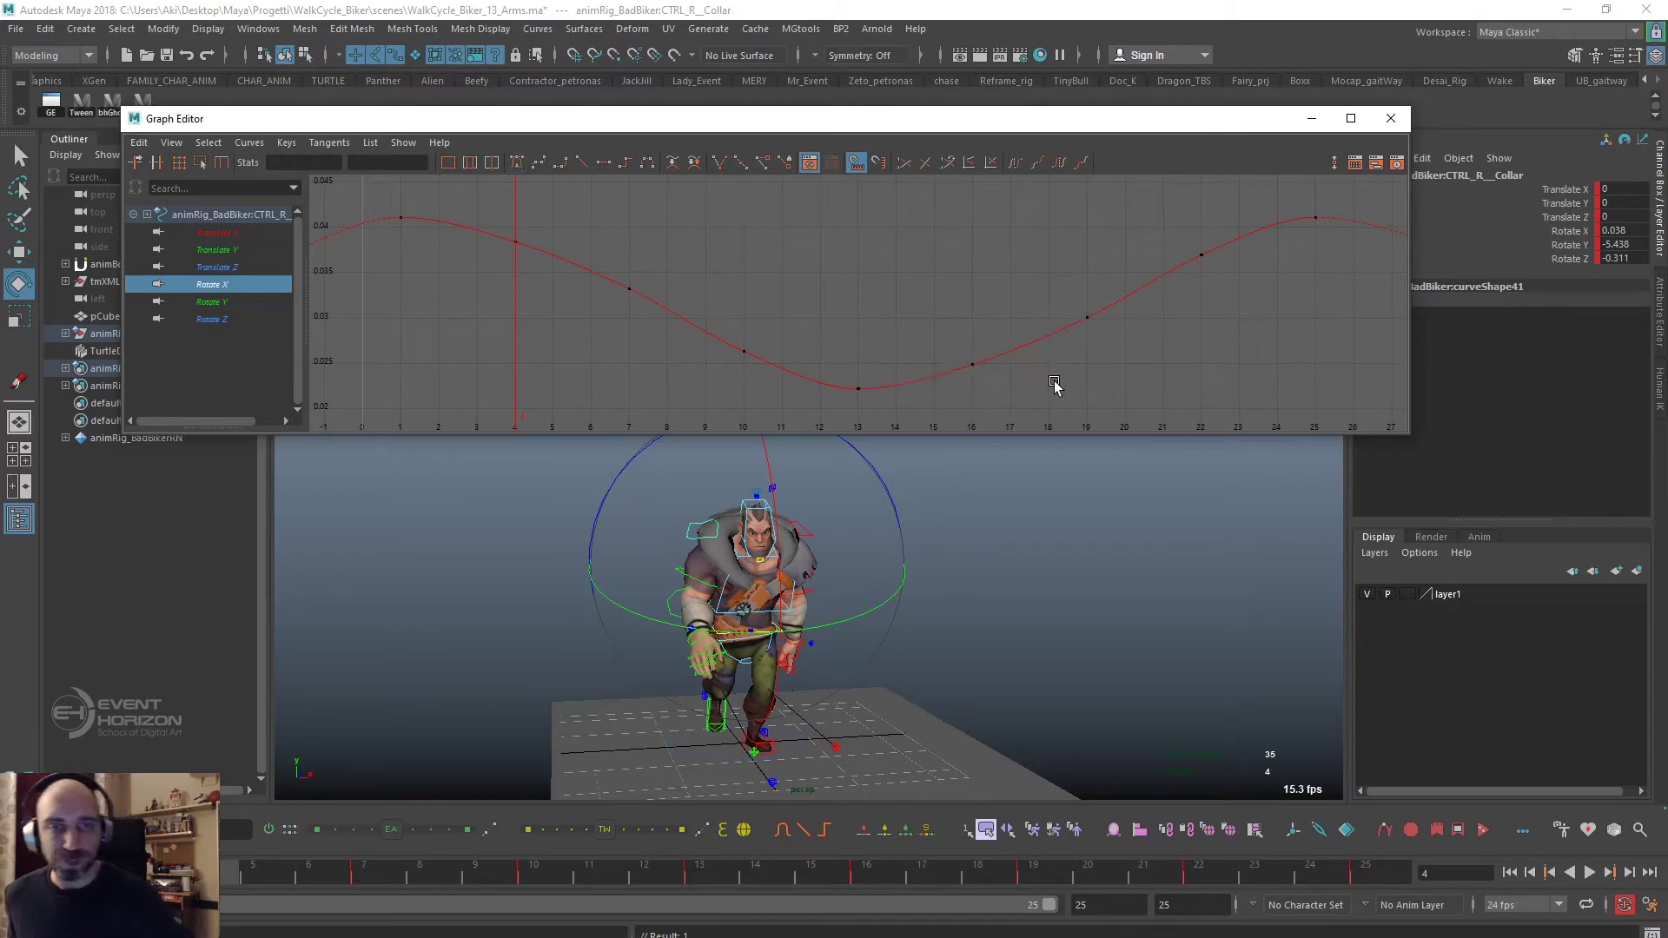
left_click(793, 573)
left_click(685, 580)
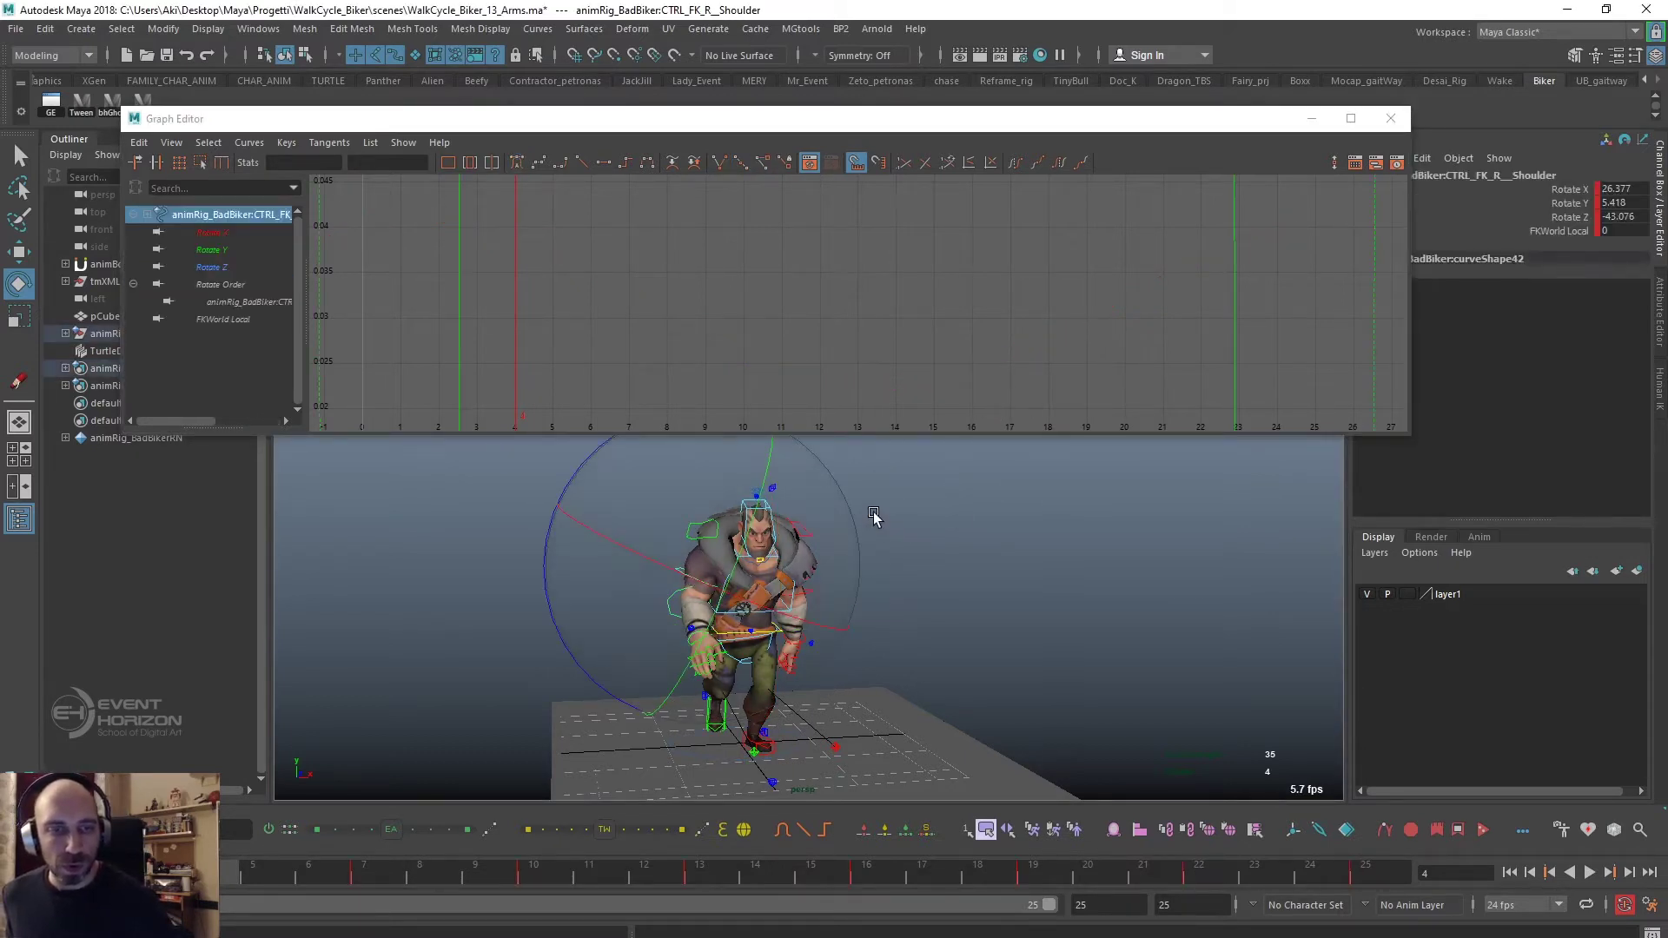
Lower the right FK shoulder's Rotate Y keys at frames 4 and 22.
left_click(217, 233)
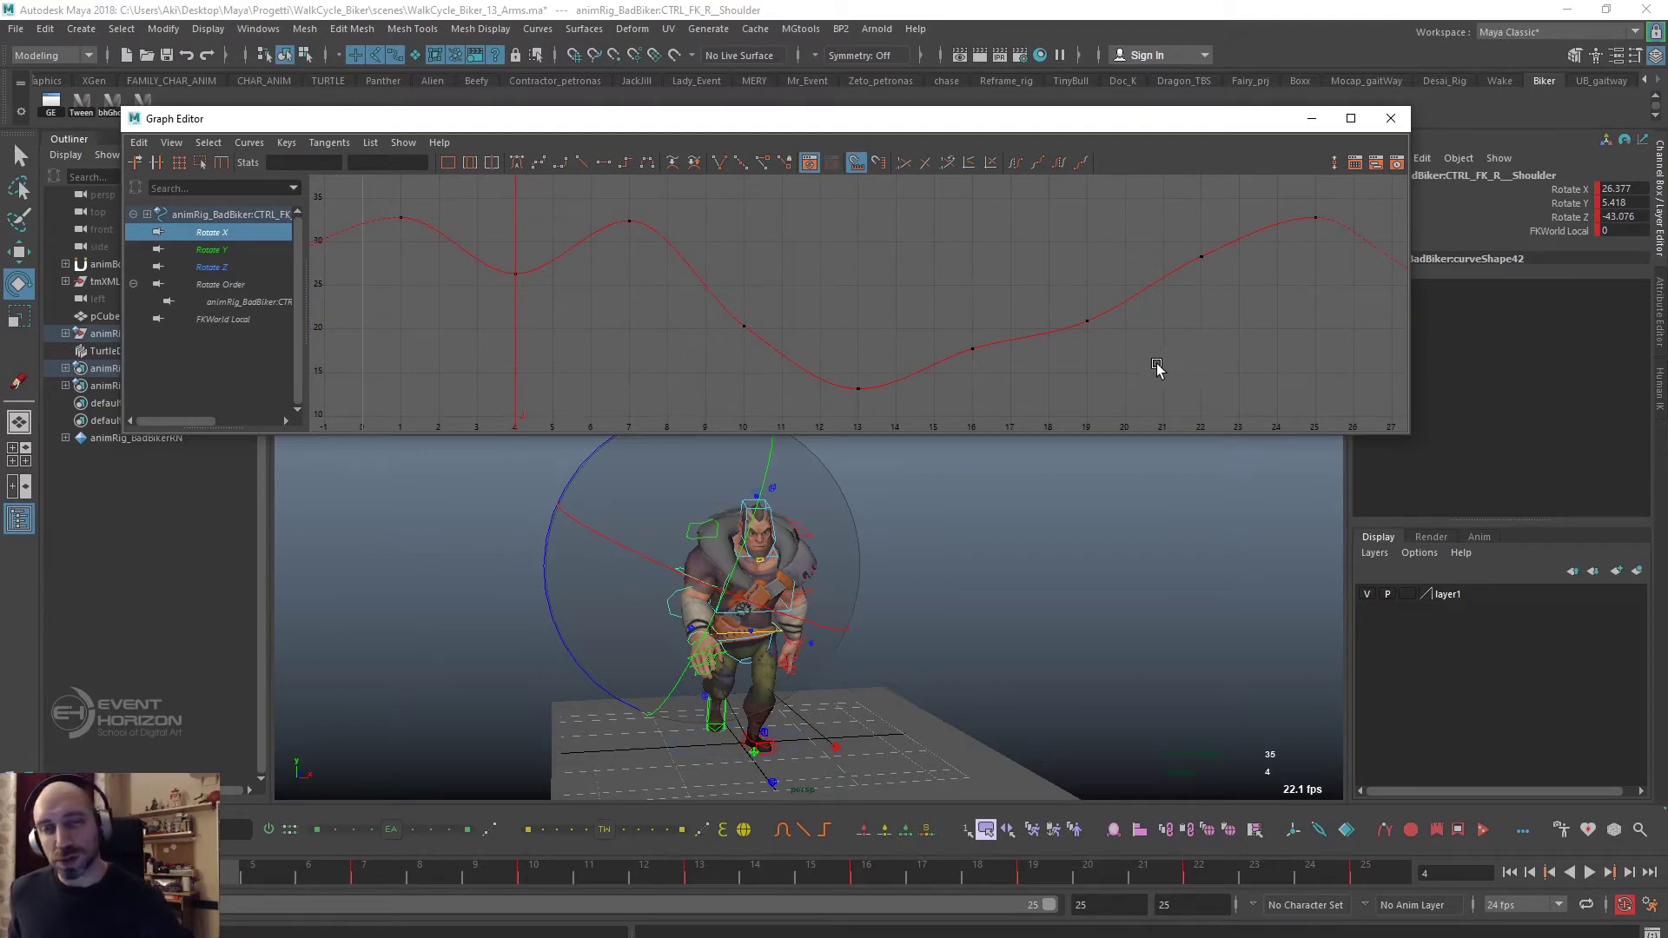
left_click(222, 254)
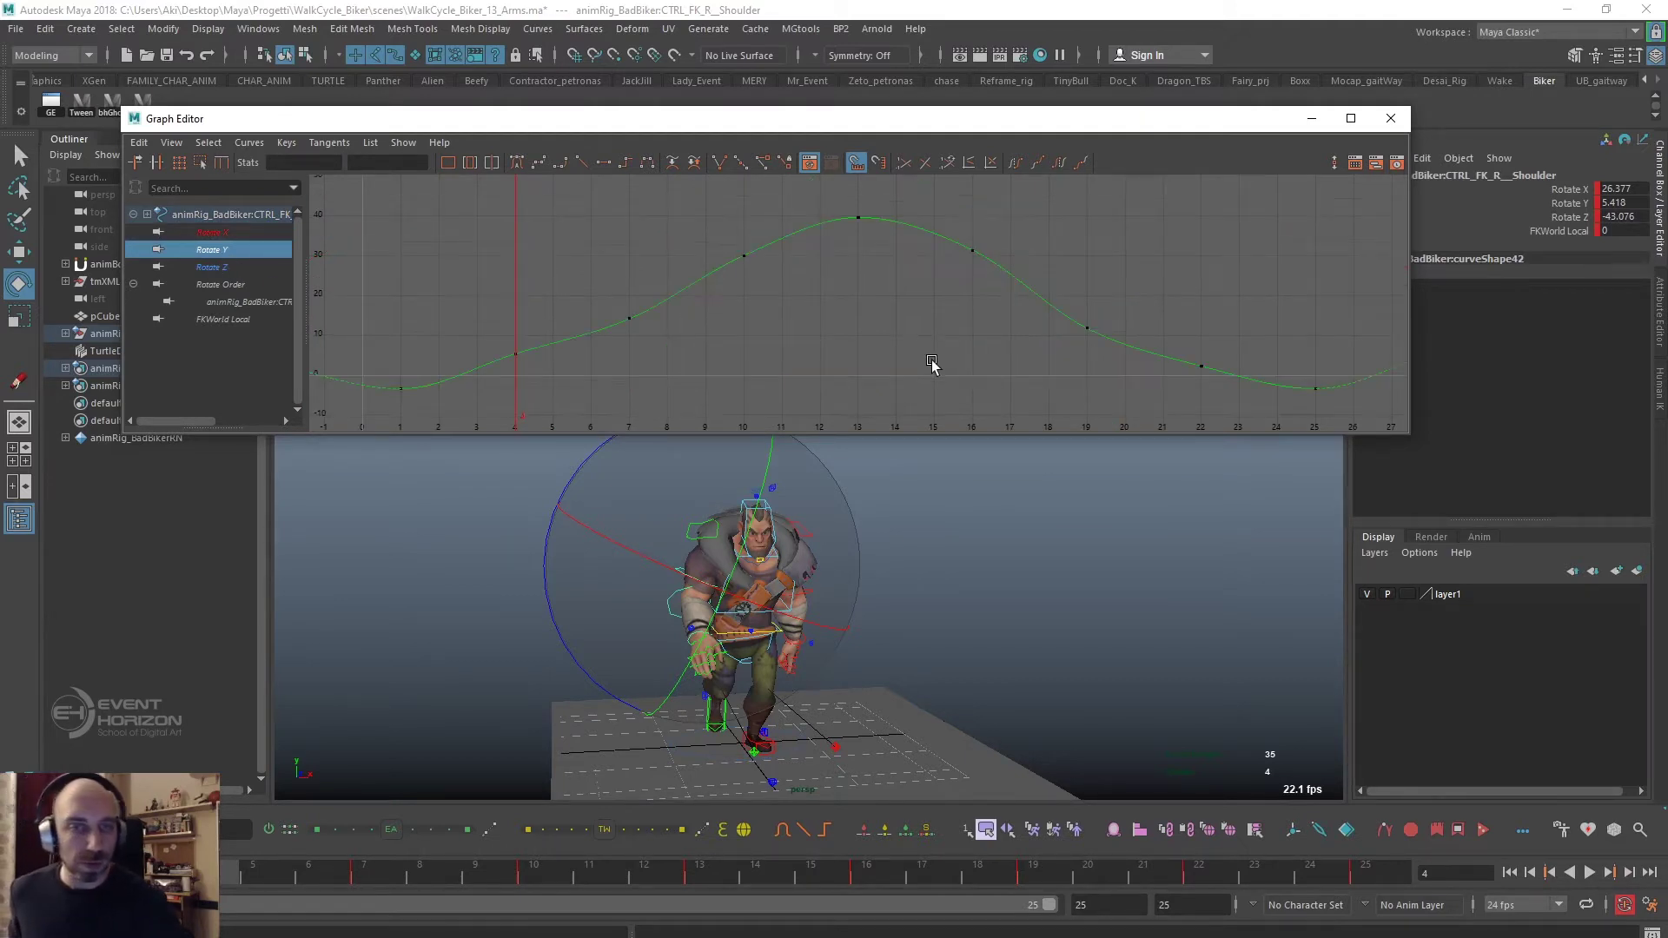
left_click_drag(556, 371, 551, 372)
middle_click_drag(551, 372, 549, 386, "shift")
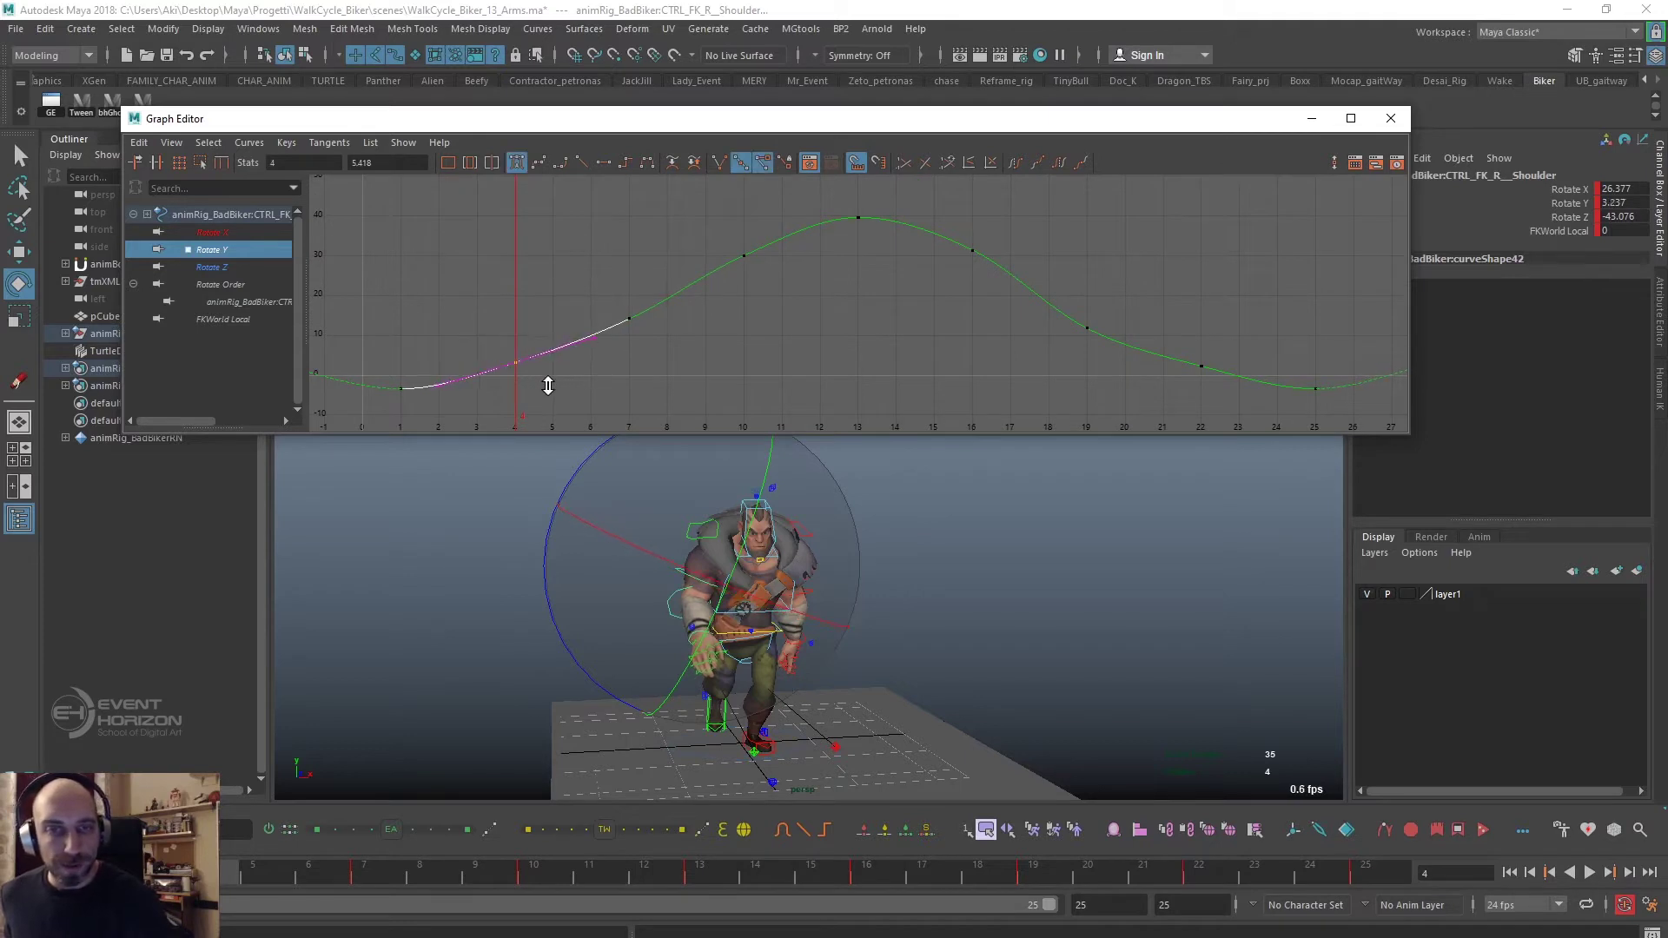
left_click(1200, 371)
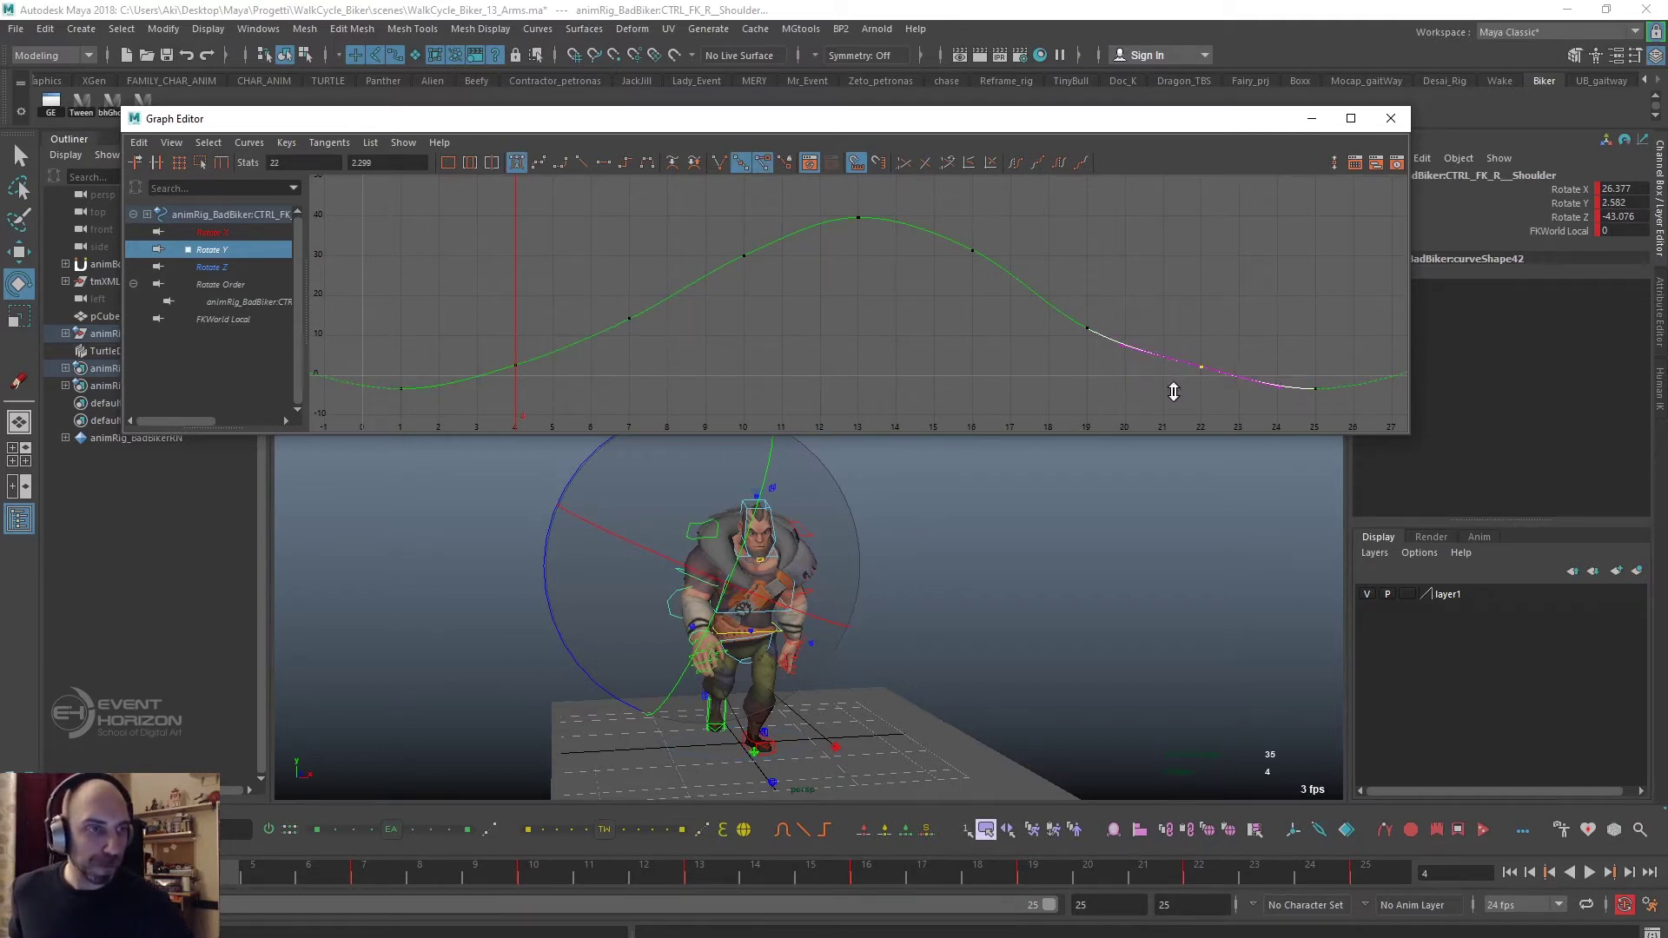
left_click(1083, 340)
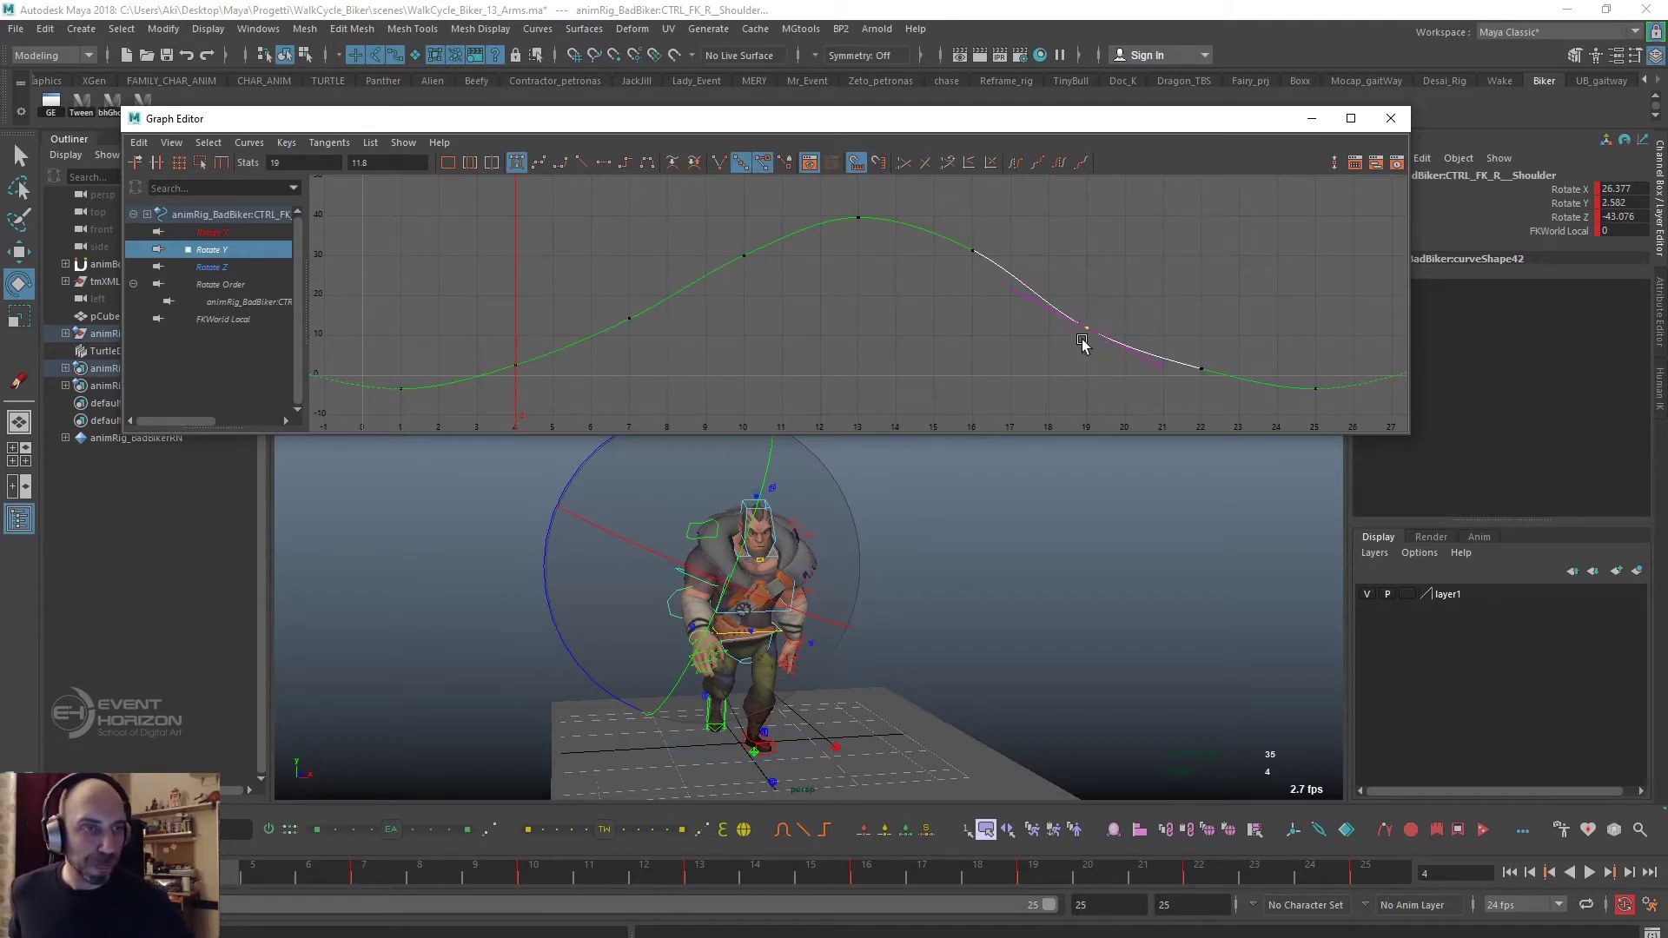
left_click(1202, 367)
middle_click_drag(1202, 367, 1174, 391, "shift")
Slope the Rotate Z tangents at frames 1 and 25 and raise the frame 4 key slightly.
left_click(212, 267)
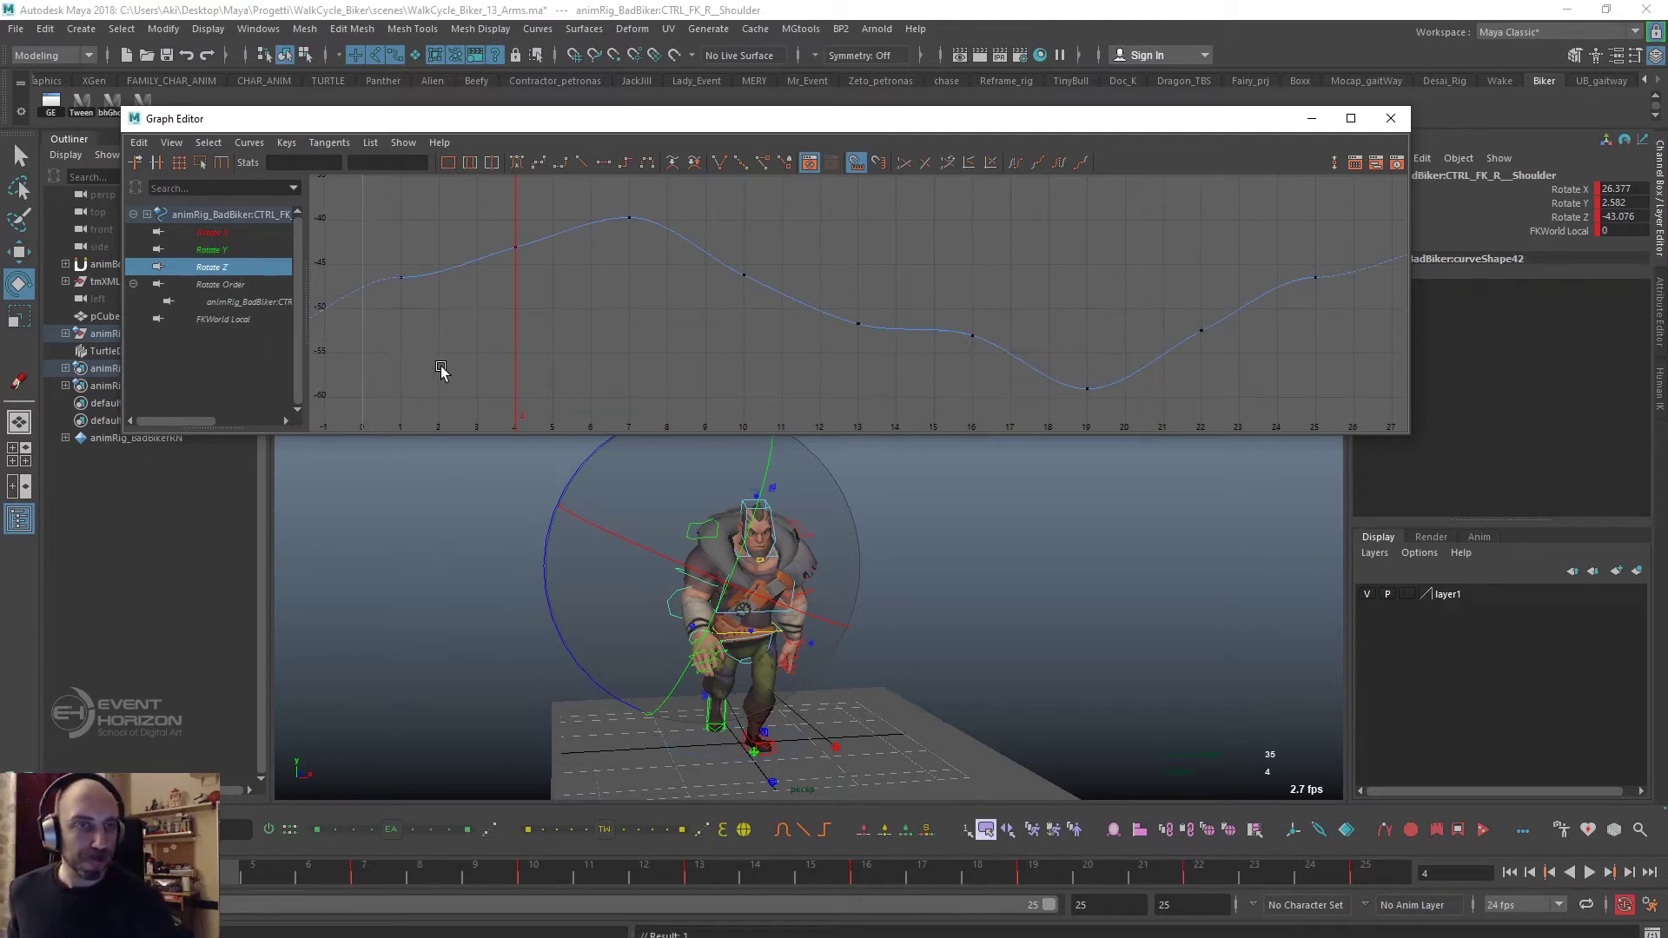
left_click_drag(434, 311, 435, 313)
left_click_drag(1299, 261, 1318, 345, "shift")
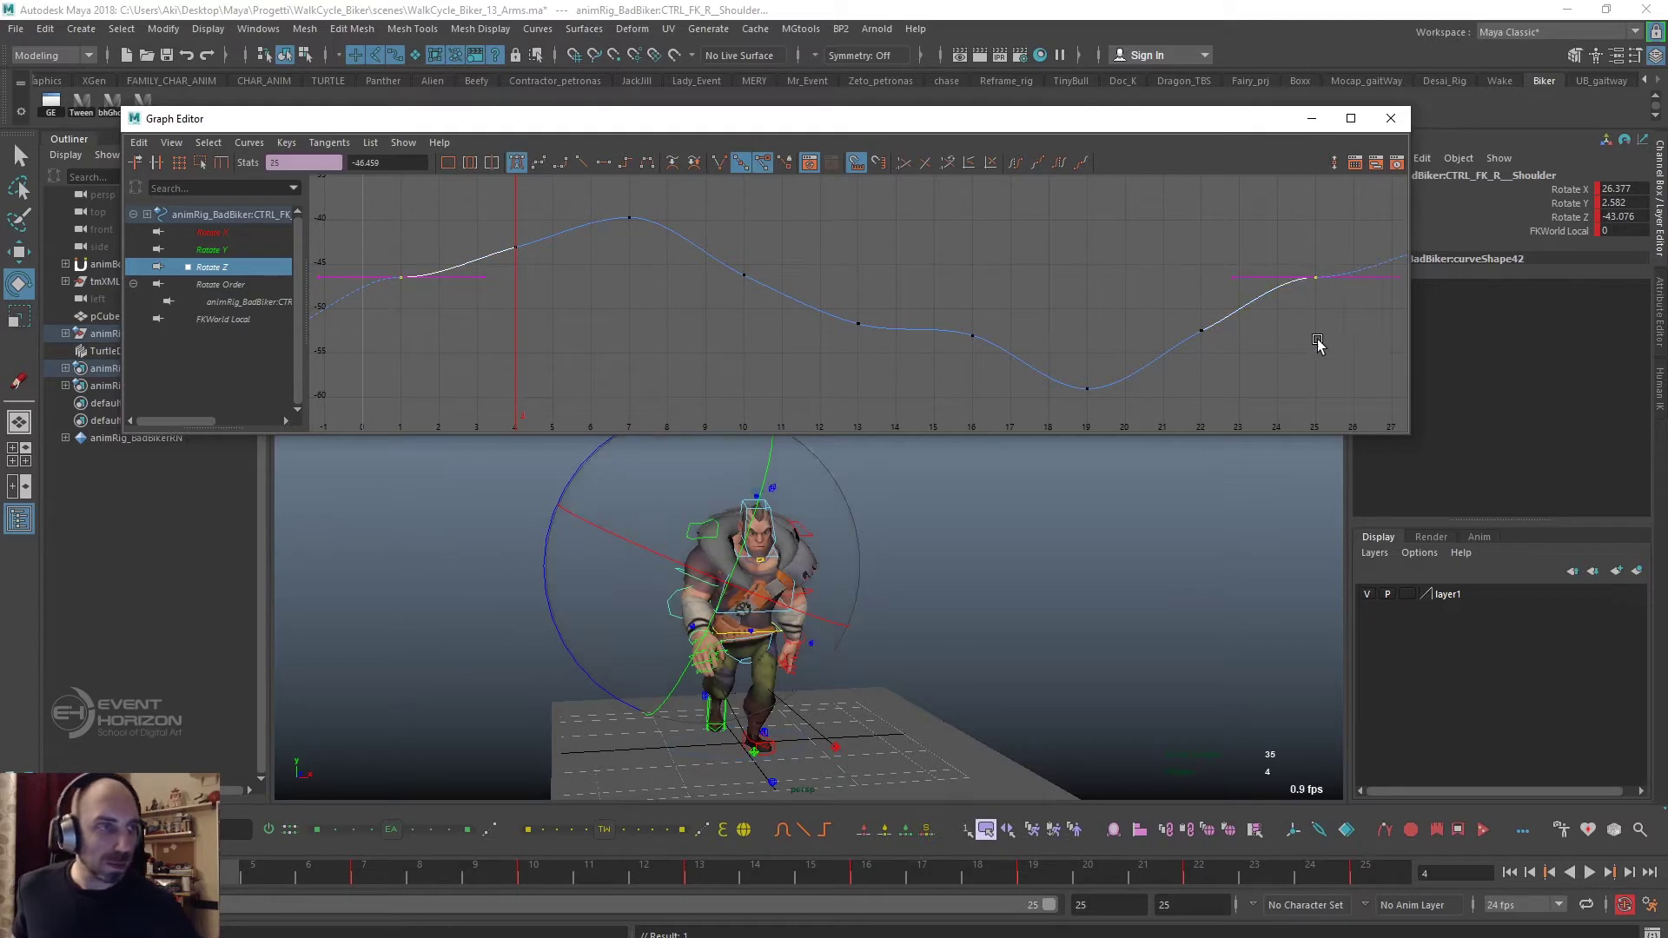
left_click_drag(449, 219, 483, 295)
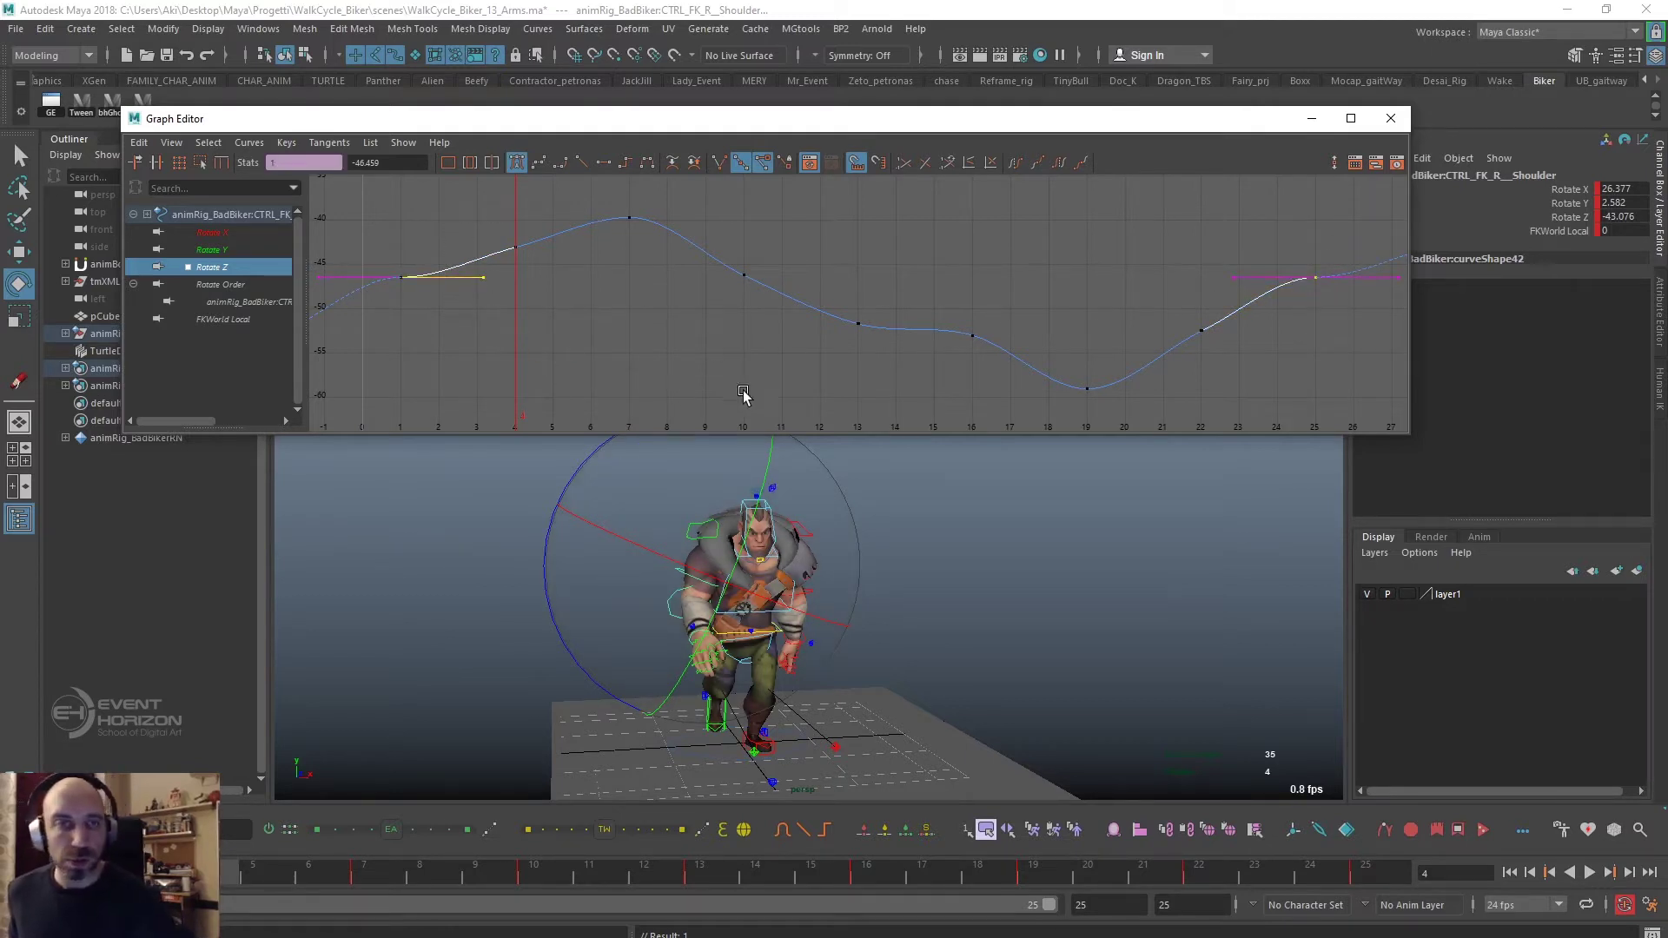
middle_click_drag(1366, 242, 1319, 328)
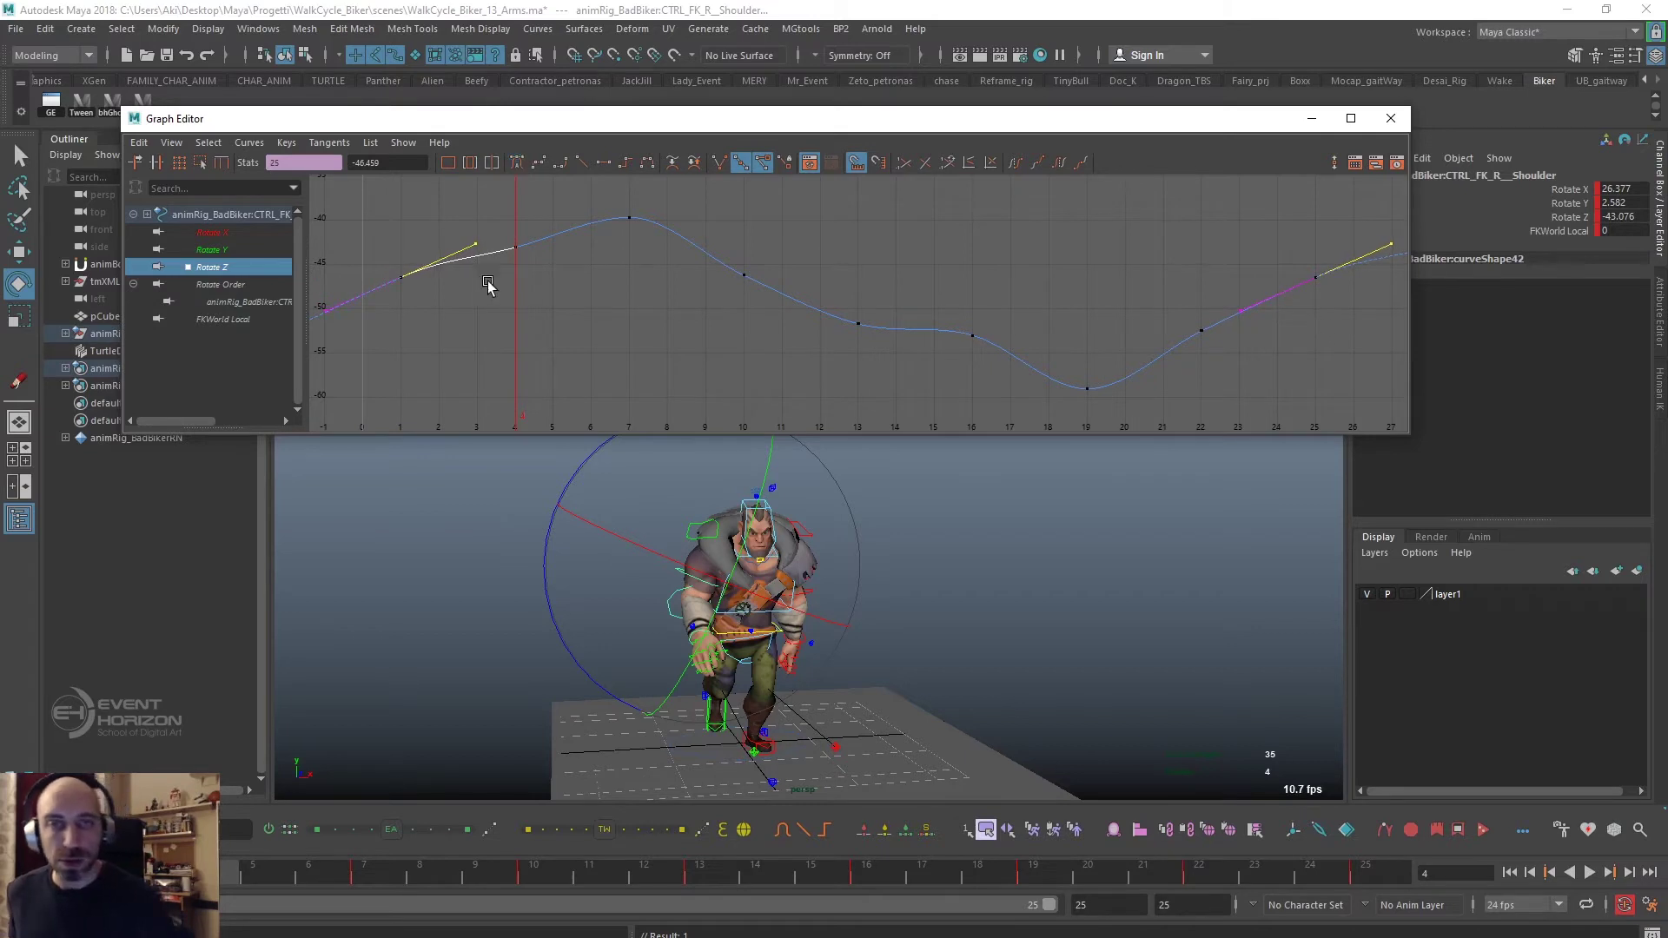
left_click(515, 247)
middle_click_drag(513, 331, 515, 319)
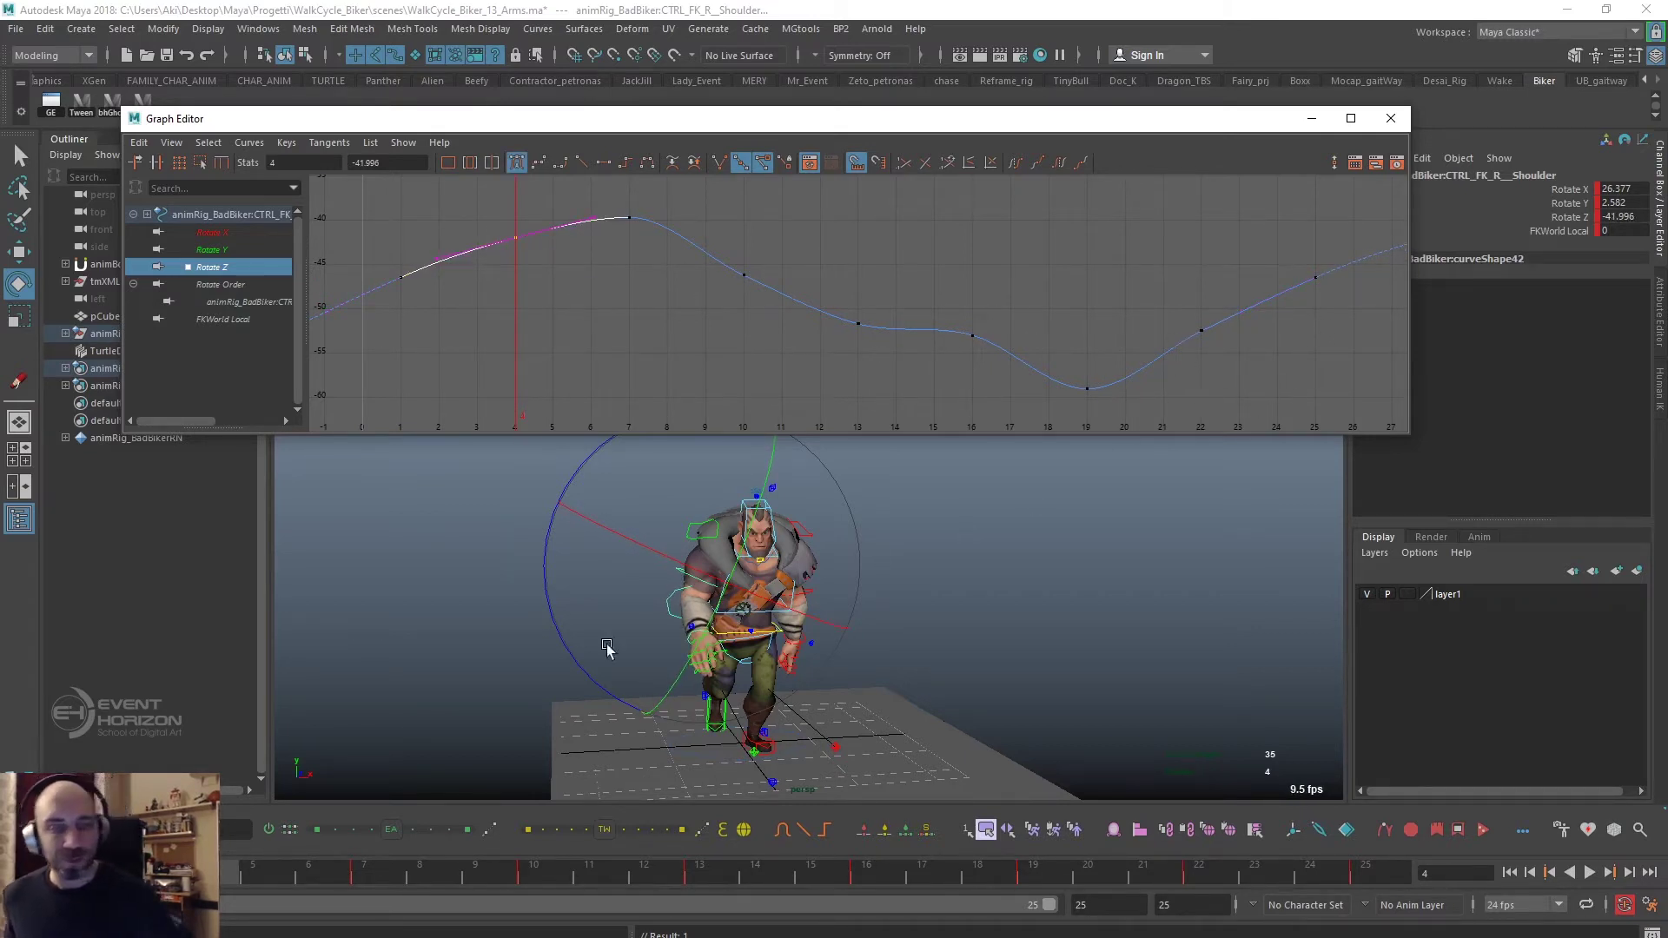
mouse_move(227, 877)
left_mouse_down()
mouse_move(424, 888)
mouse_move(197, 881)
left_mouse_up()
left_click(221, 234)
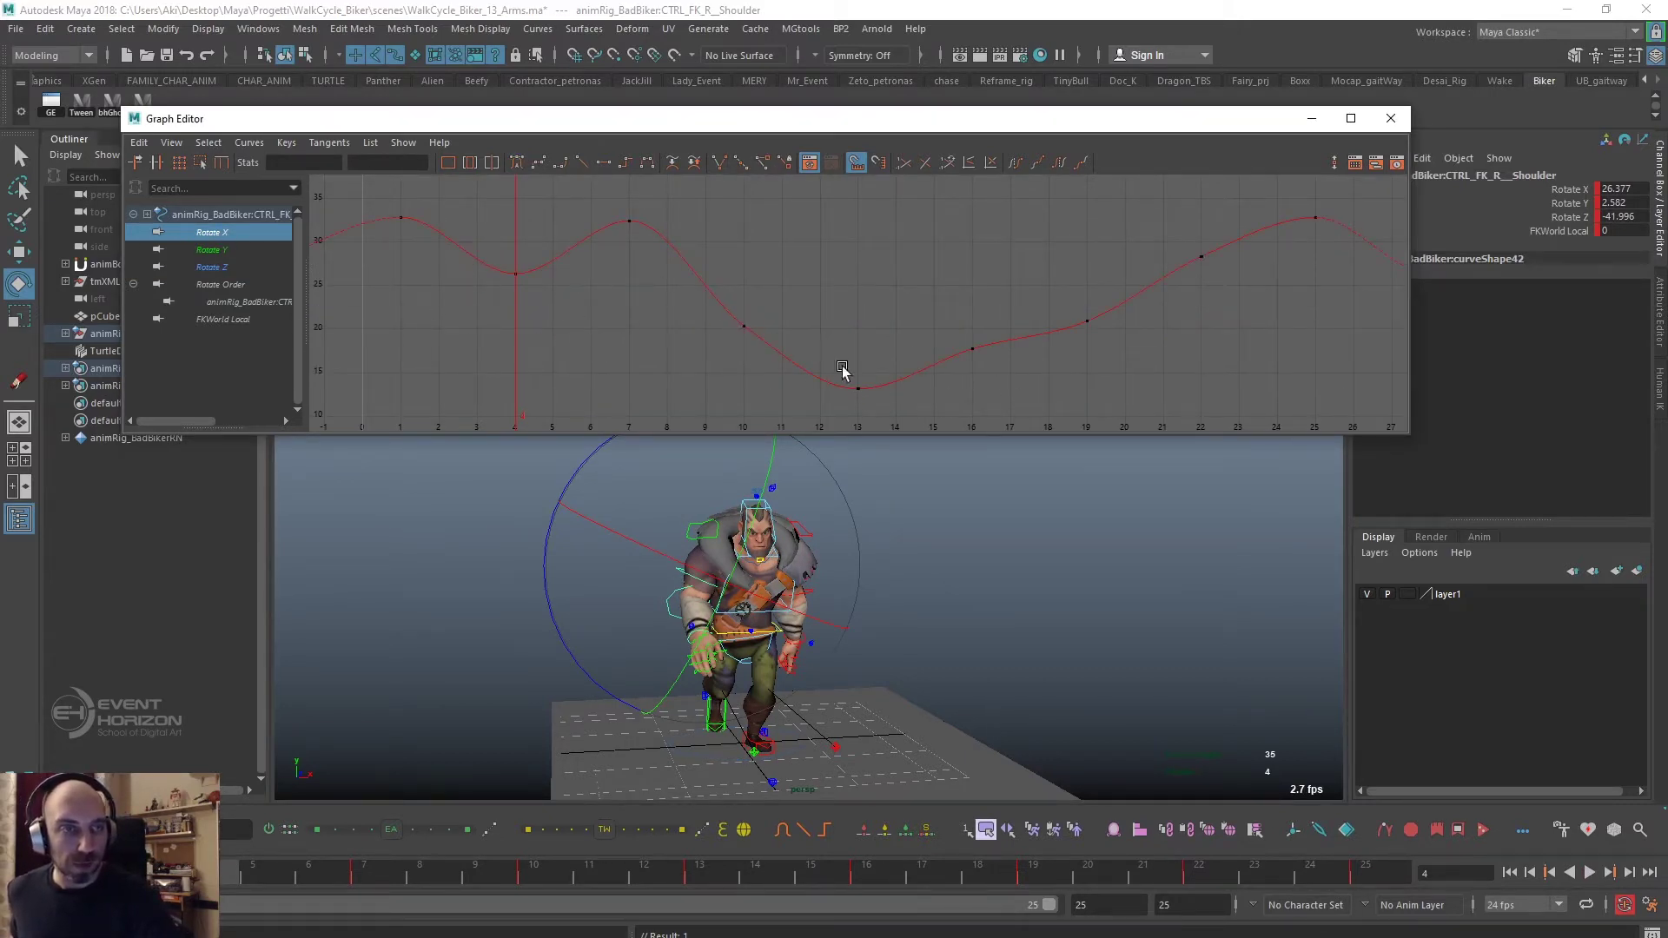
Lower the Rotate X key at frame 16 and raise frames 4 and 7 to about 32.
left_click_drag(952, 322, 987, 383)
middle_click_drag(987, 383, 985, 400, "shift")
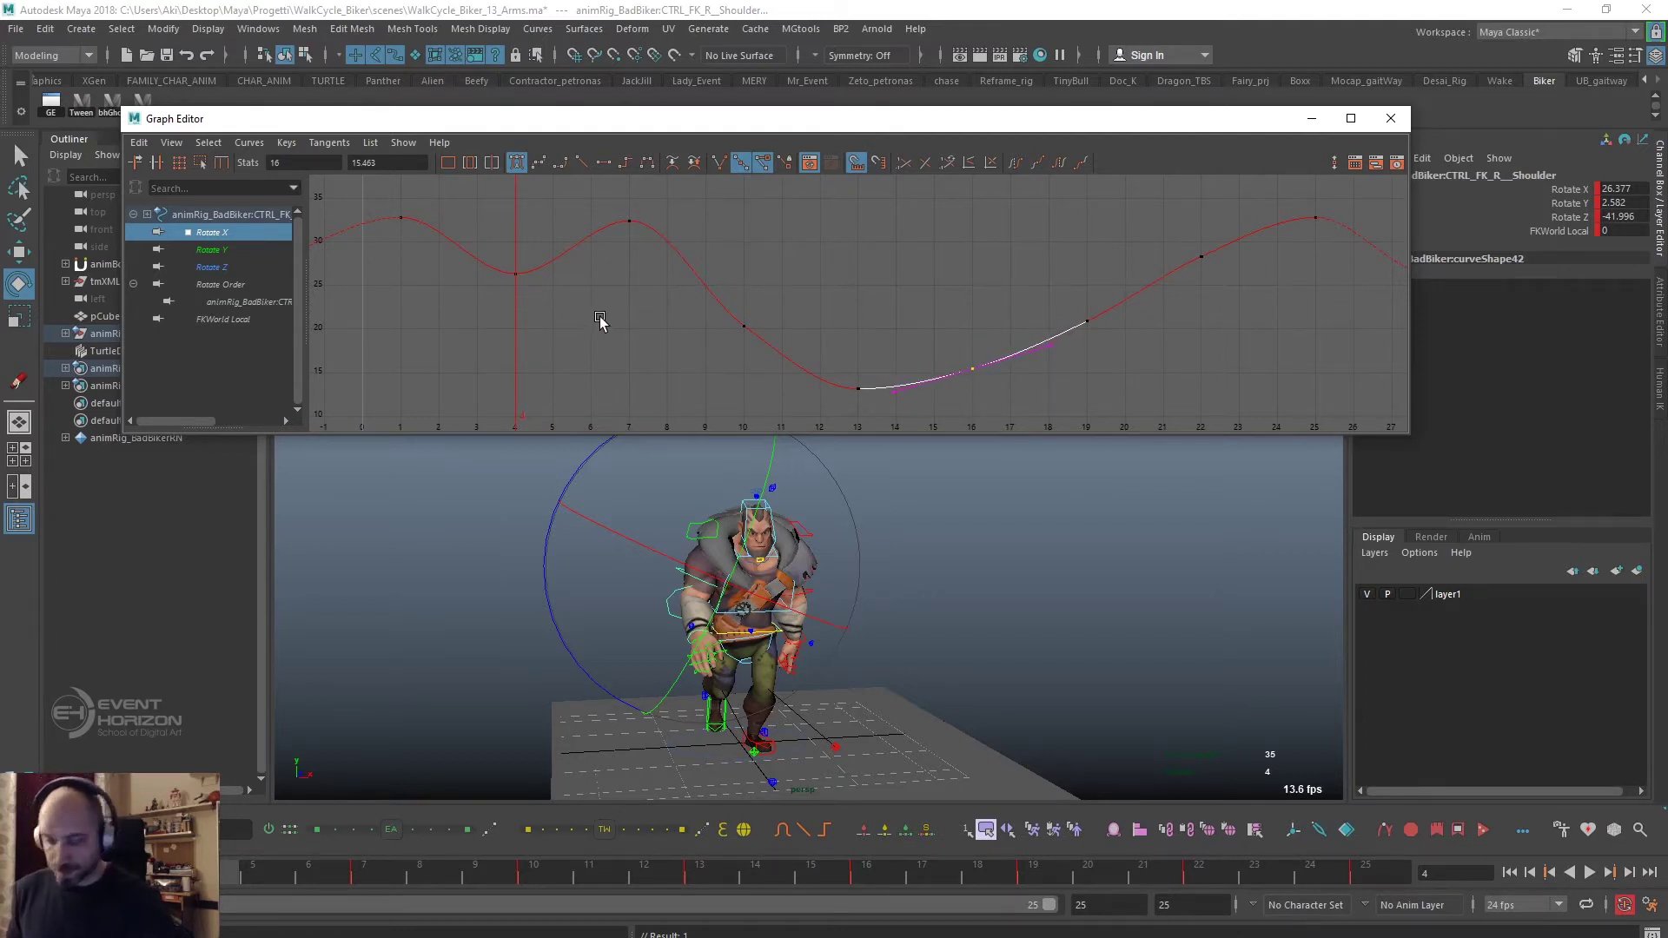
left_click_drag(549, 252, 547, 257)
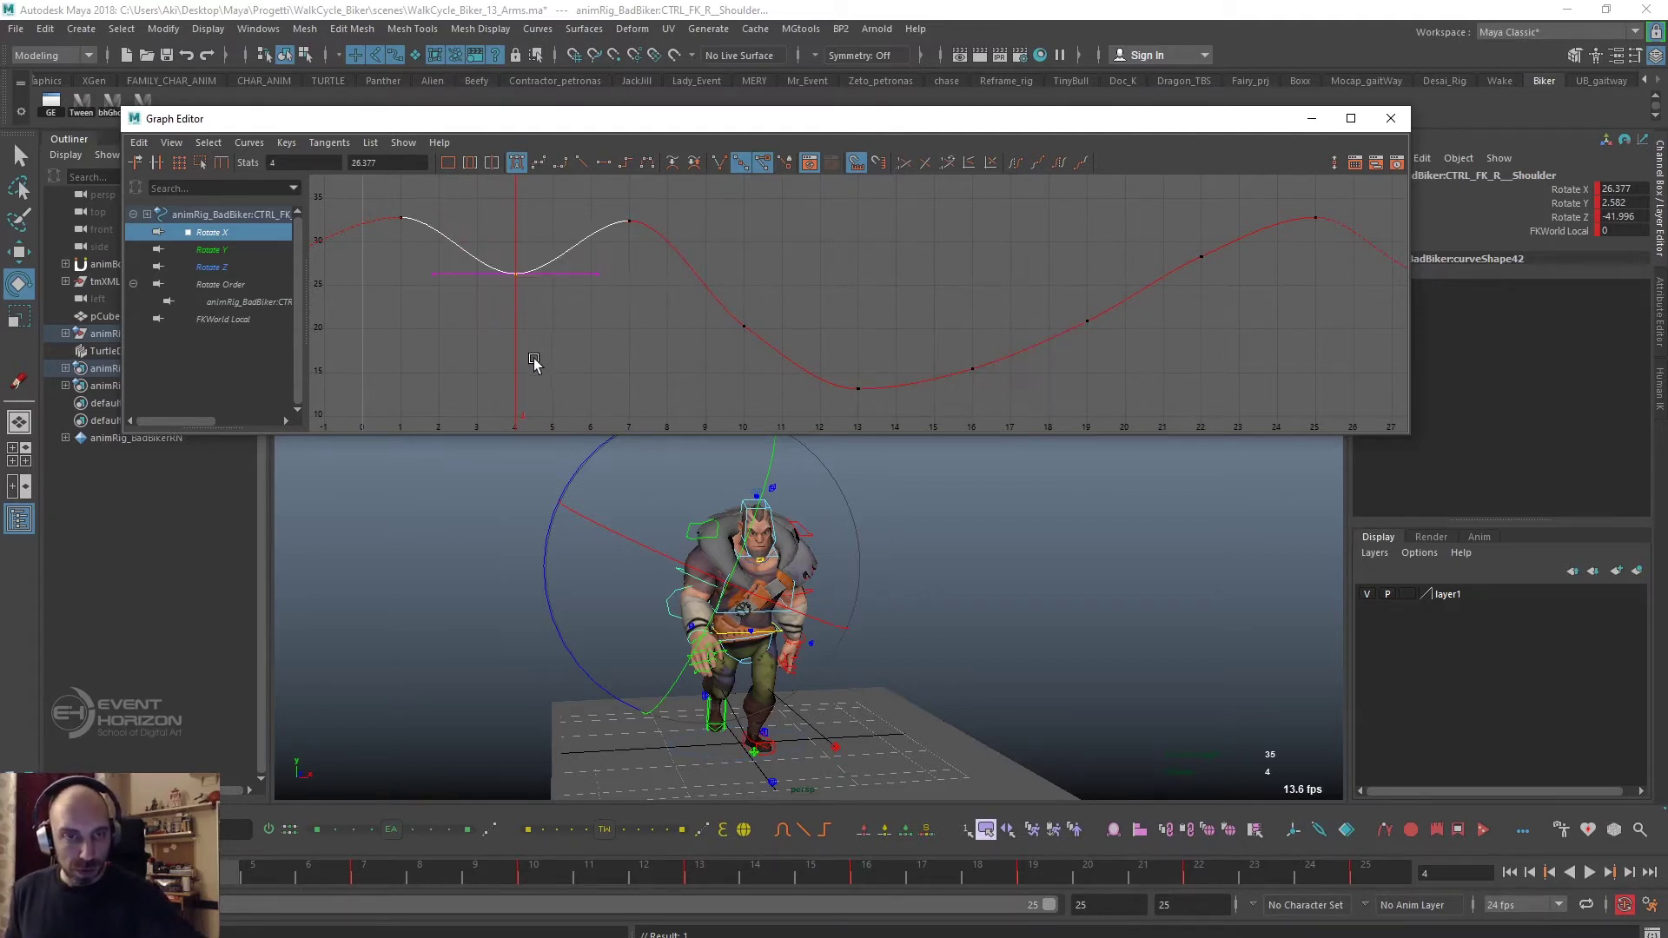
middle_click_drag(532, 361, 531, 299, "shift")
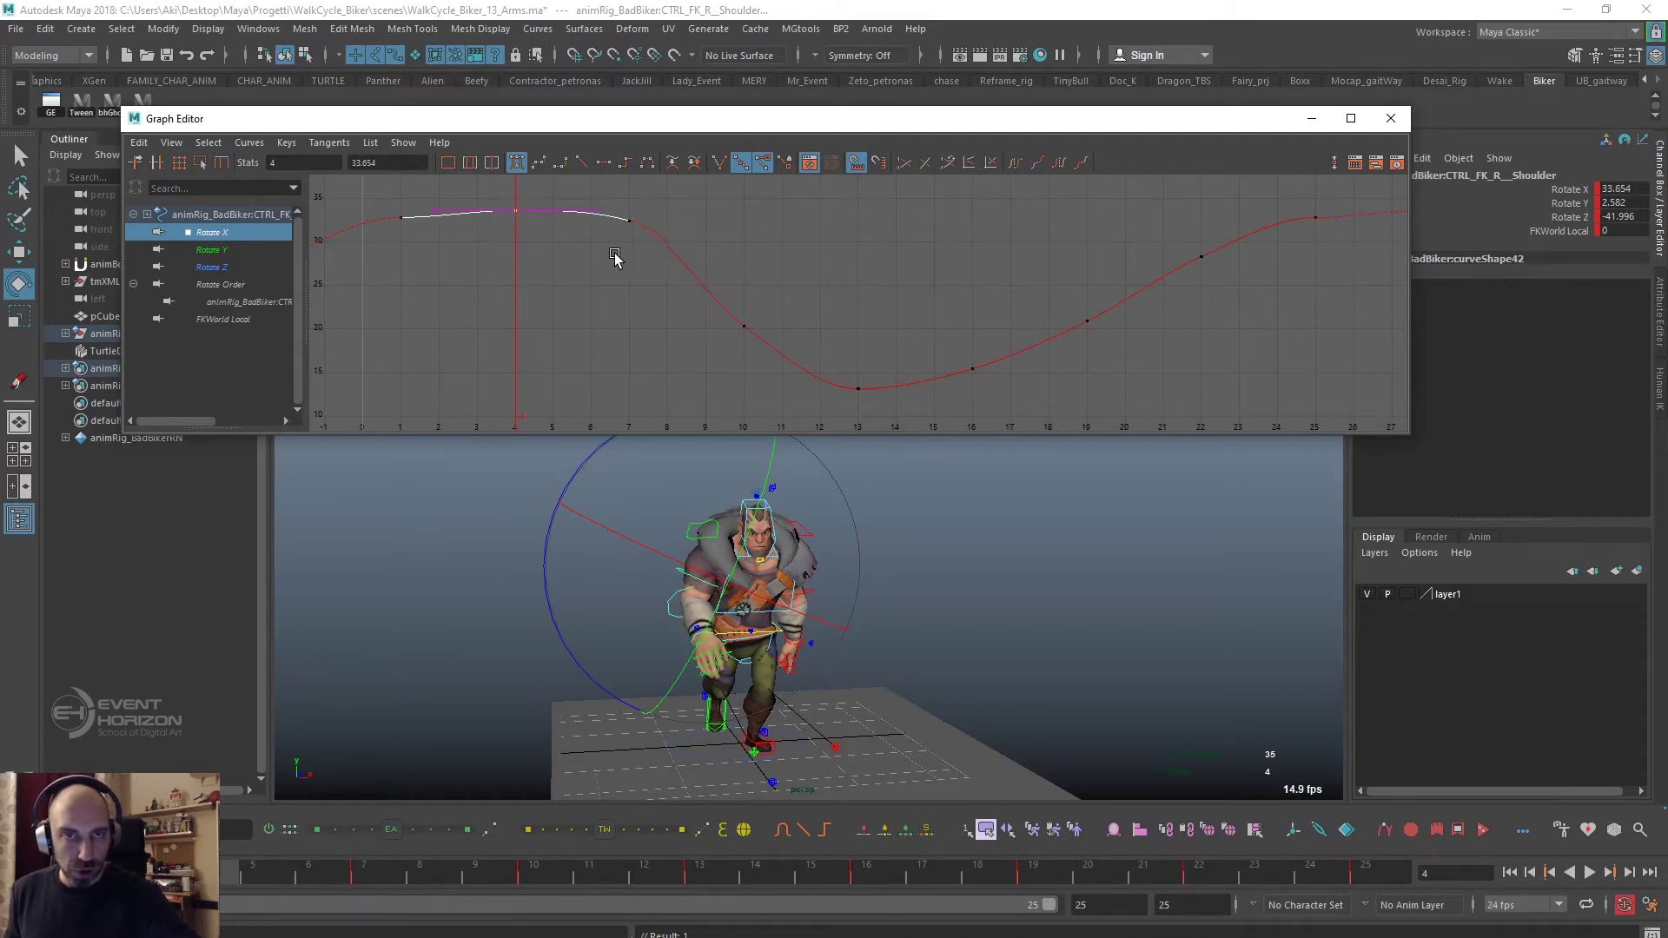
key("period")
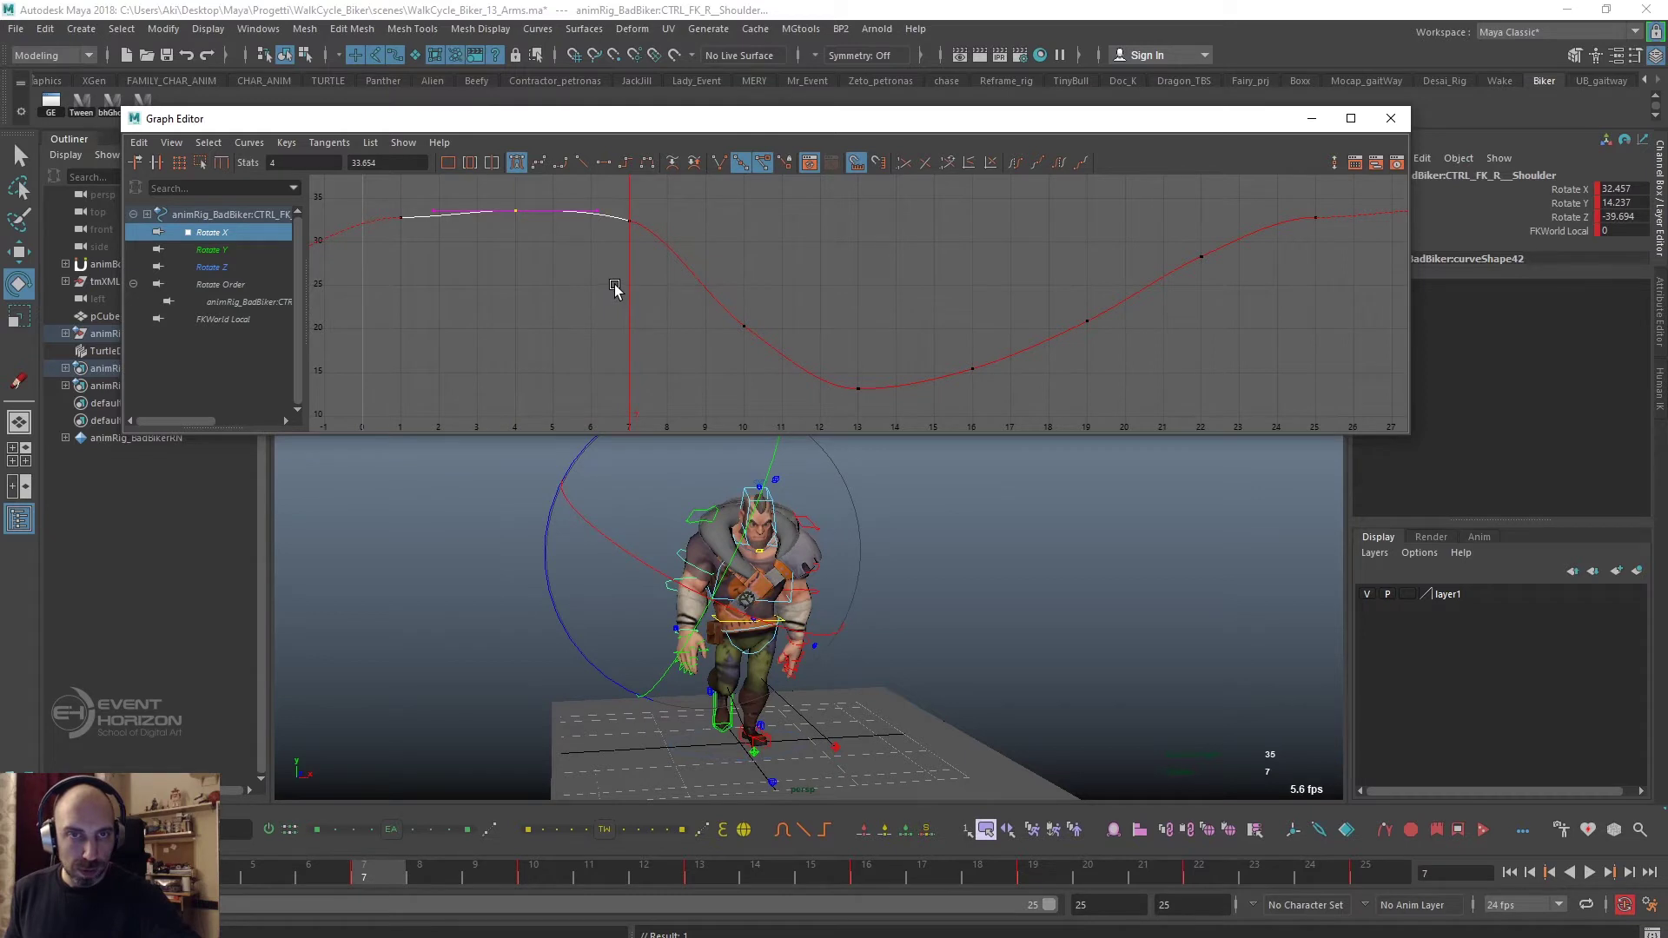
left_click(644, 227)
middle_click_drag(612, 318, 615, 302, "shift")
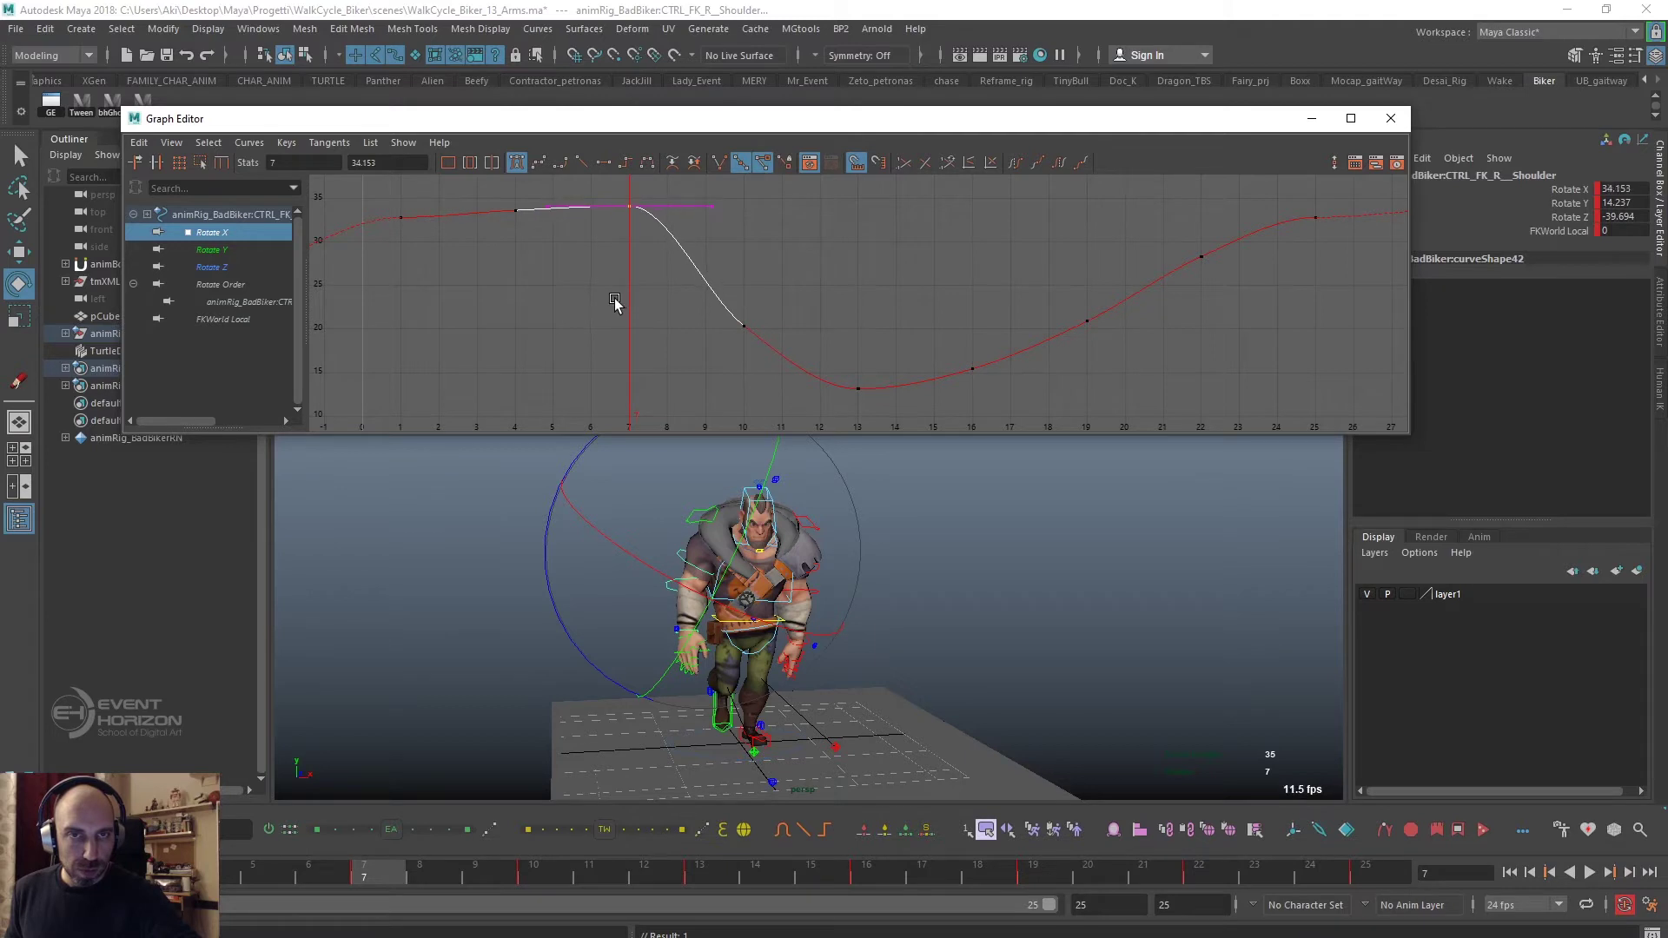
Tilt the tangents of the frame 1 and frame 25 Rotate X keys, then return to frame 1.
left_click(401, 217)
left_click(1313, 219, "shift")
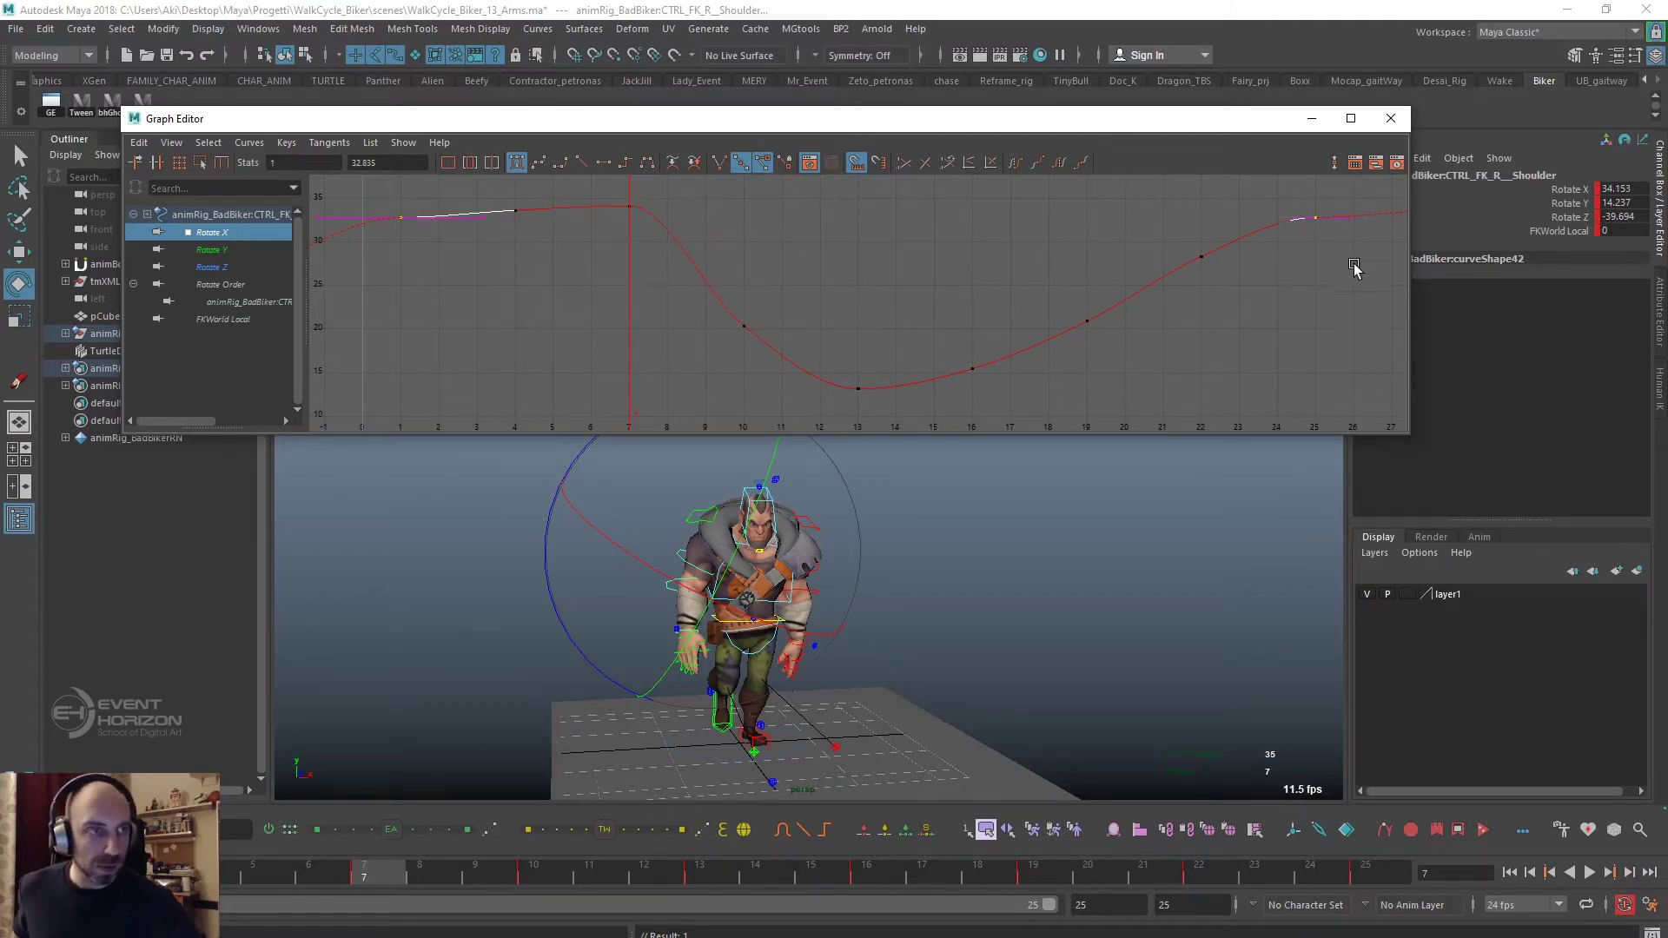
left_click_drag(1355, 269, 1218, 208)
left_click_drag(304, 201, 349, 375, "shift")
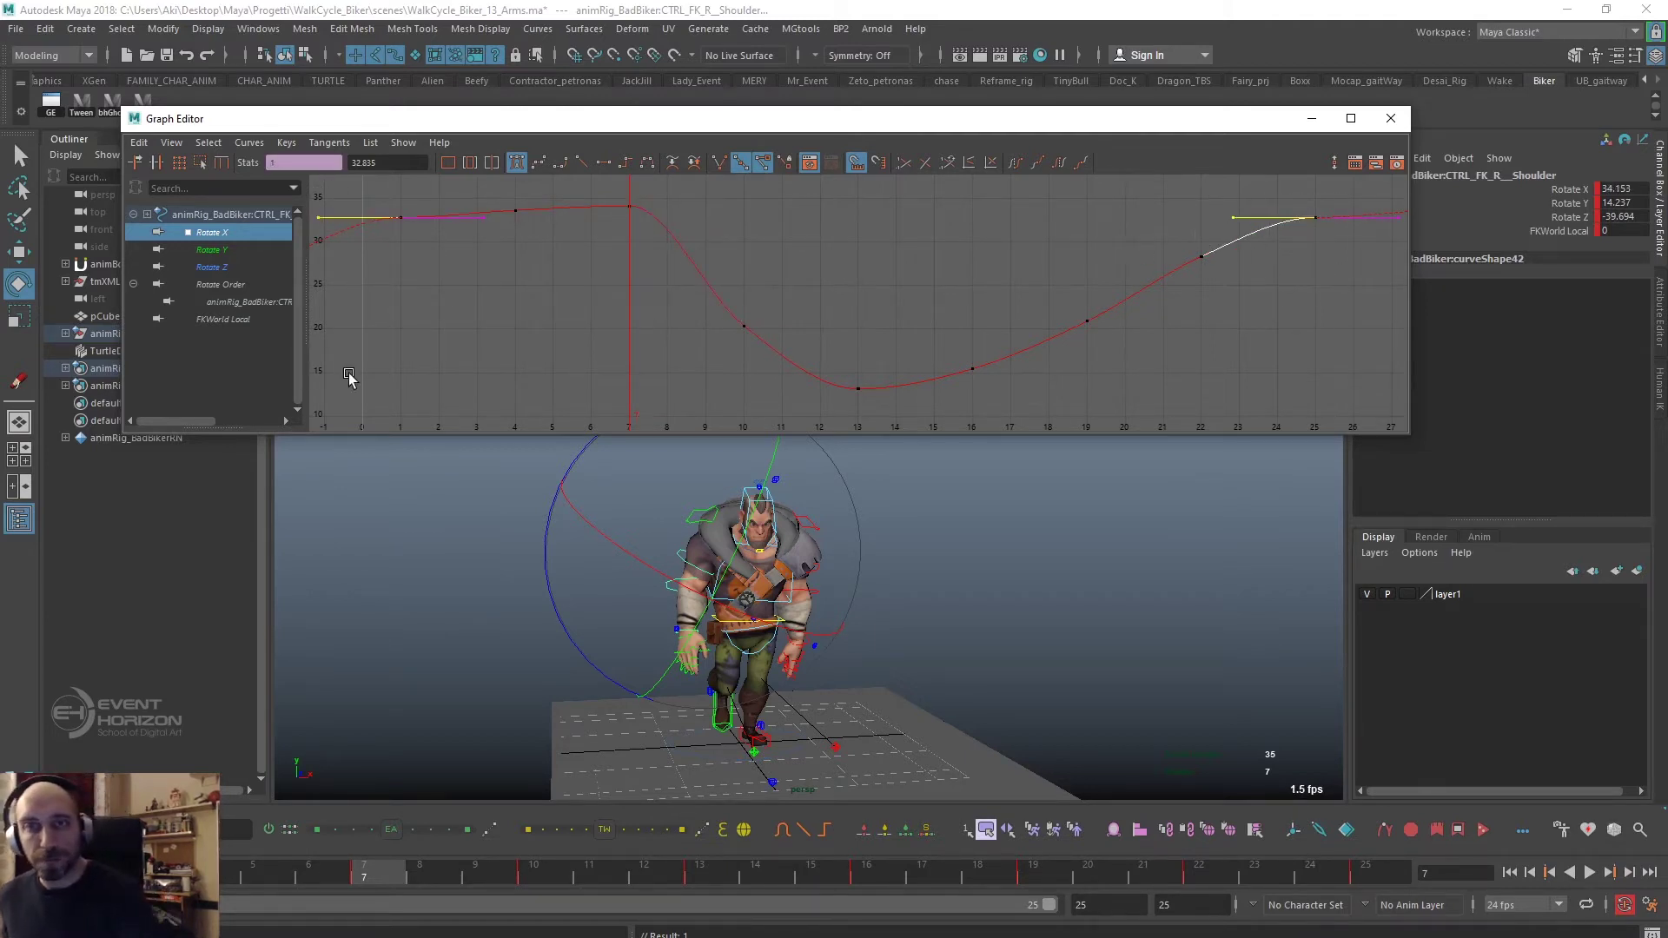
middle_click_drag(375, 316, 380, 322)
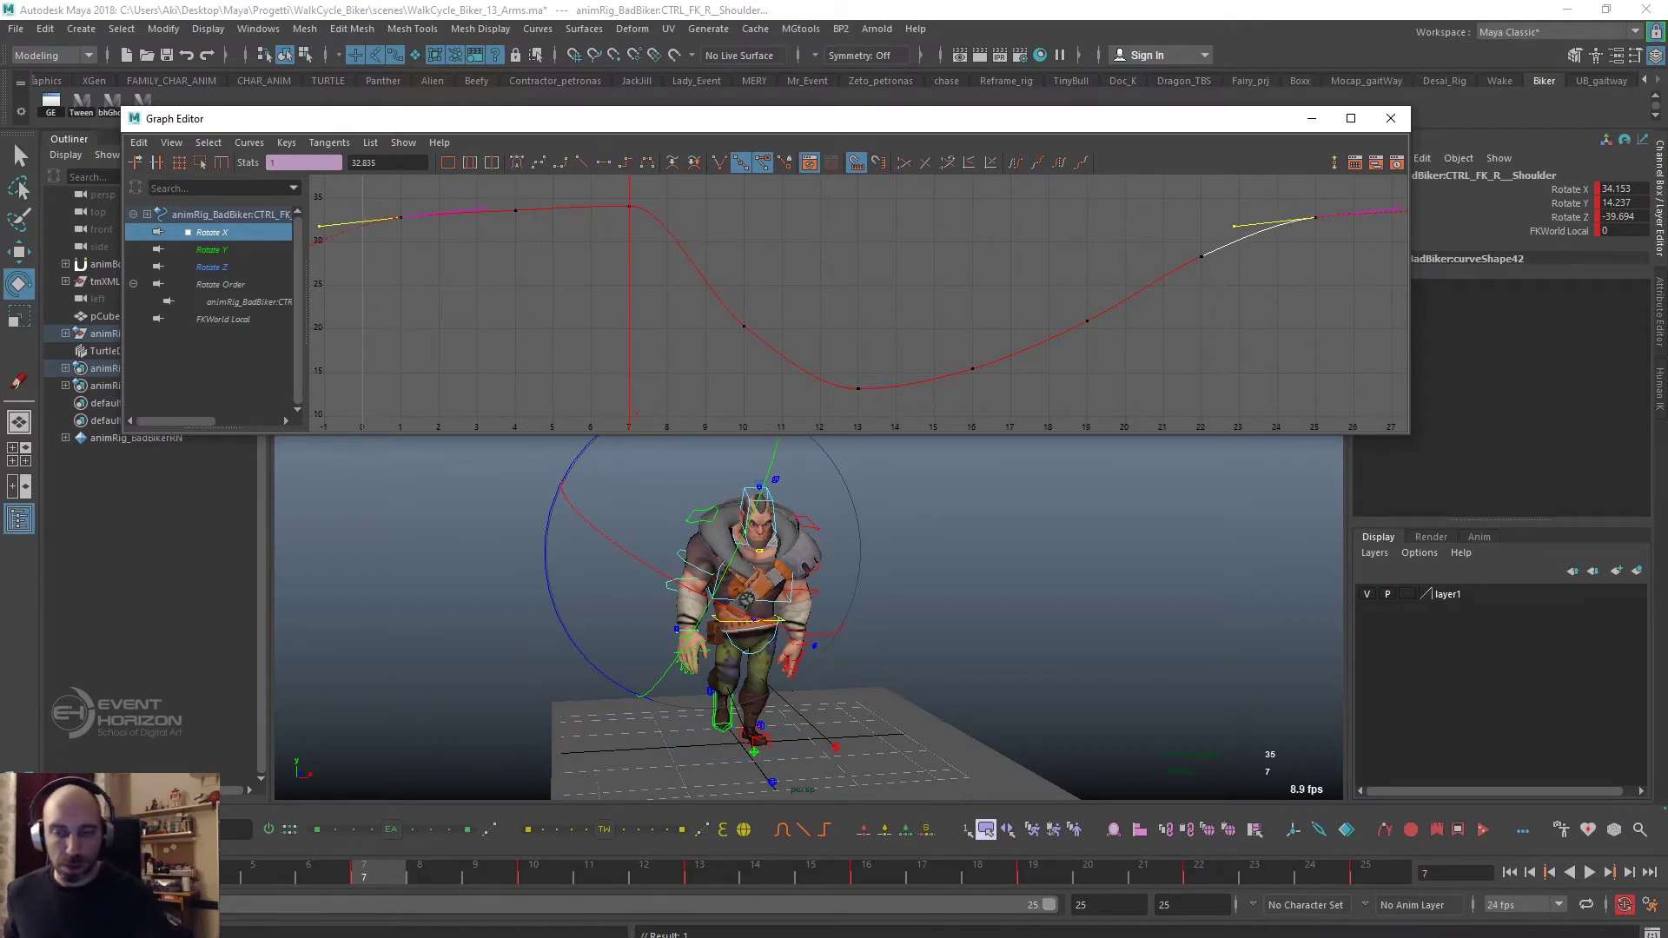
left_click(29, 871)
Review the walk and swing the right shoulder's rotation in gimbal mode.
key("alt+v")
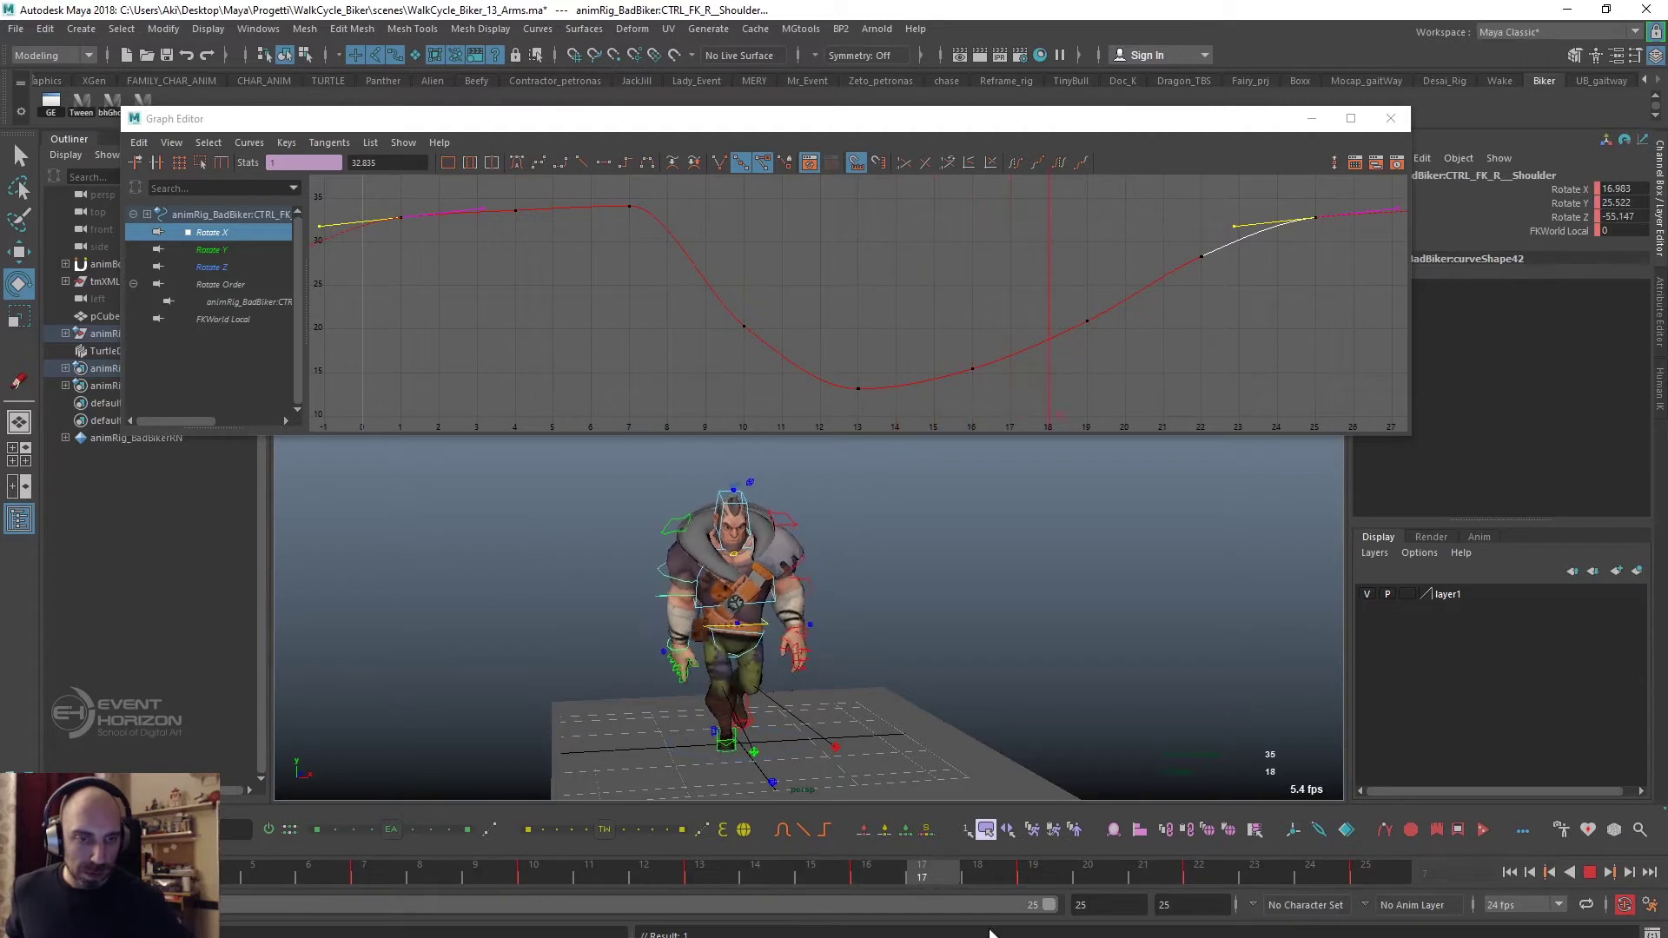
left_click_drag(934, 872, 714, 871)
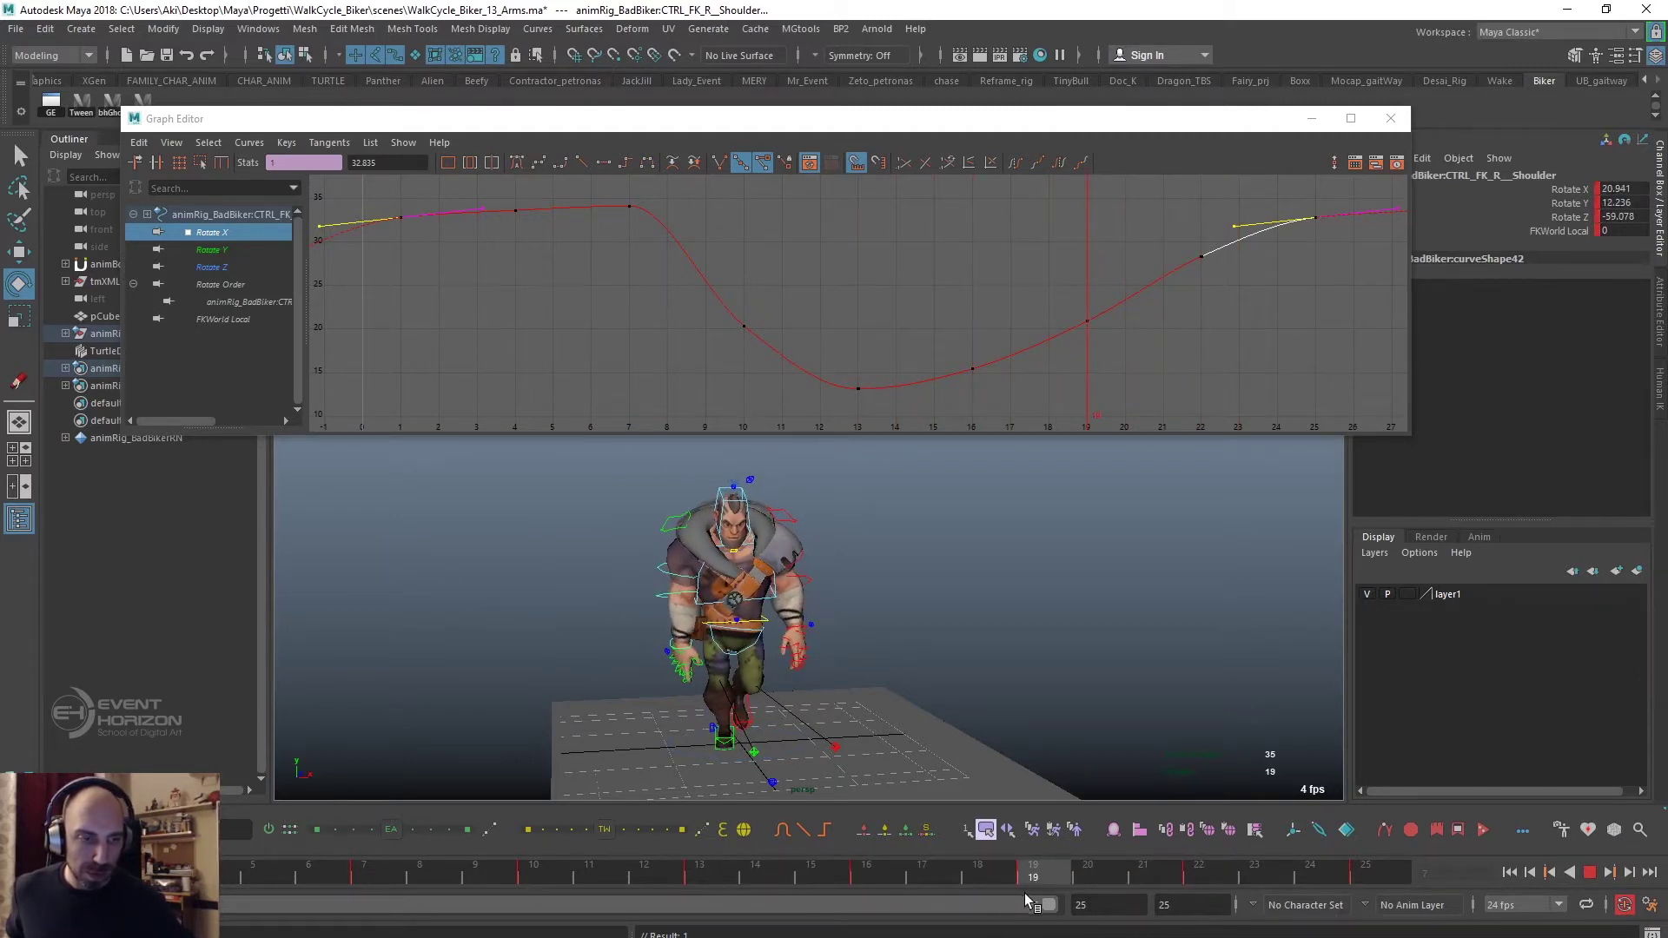
key("alt+v")
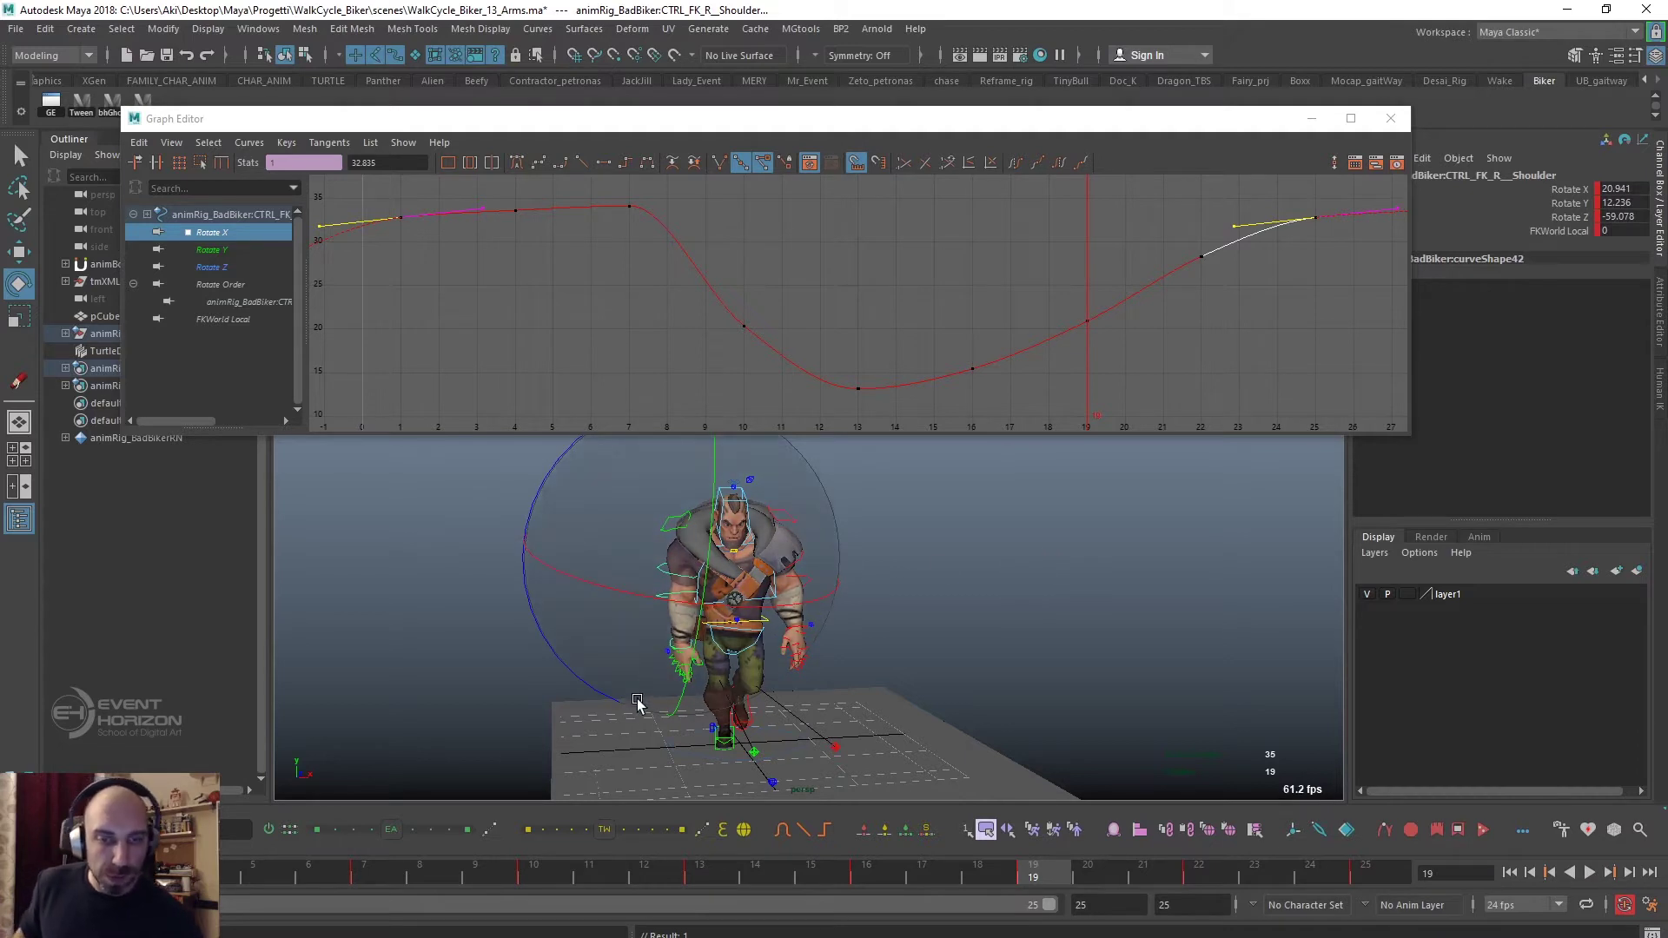
left_click_drag(676, 581, 743, 589)
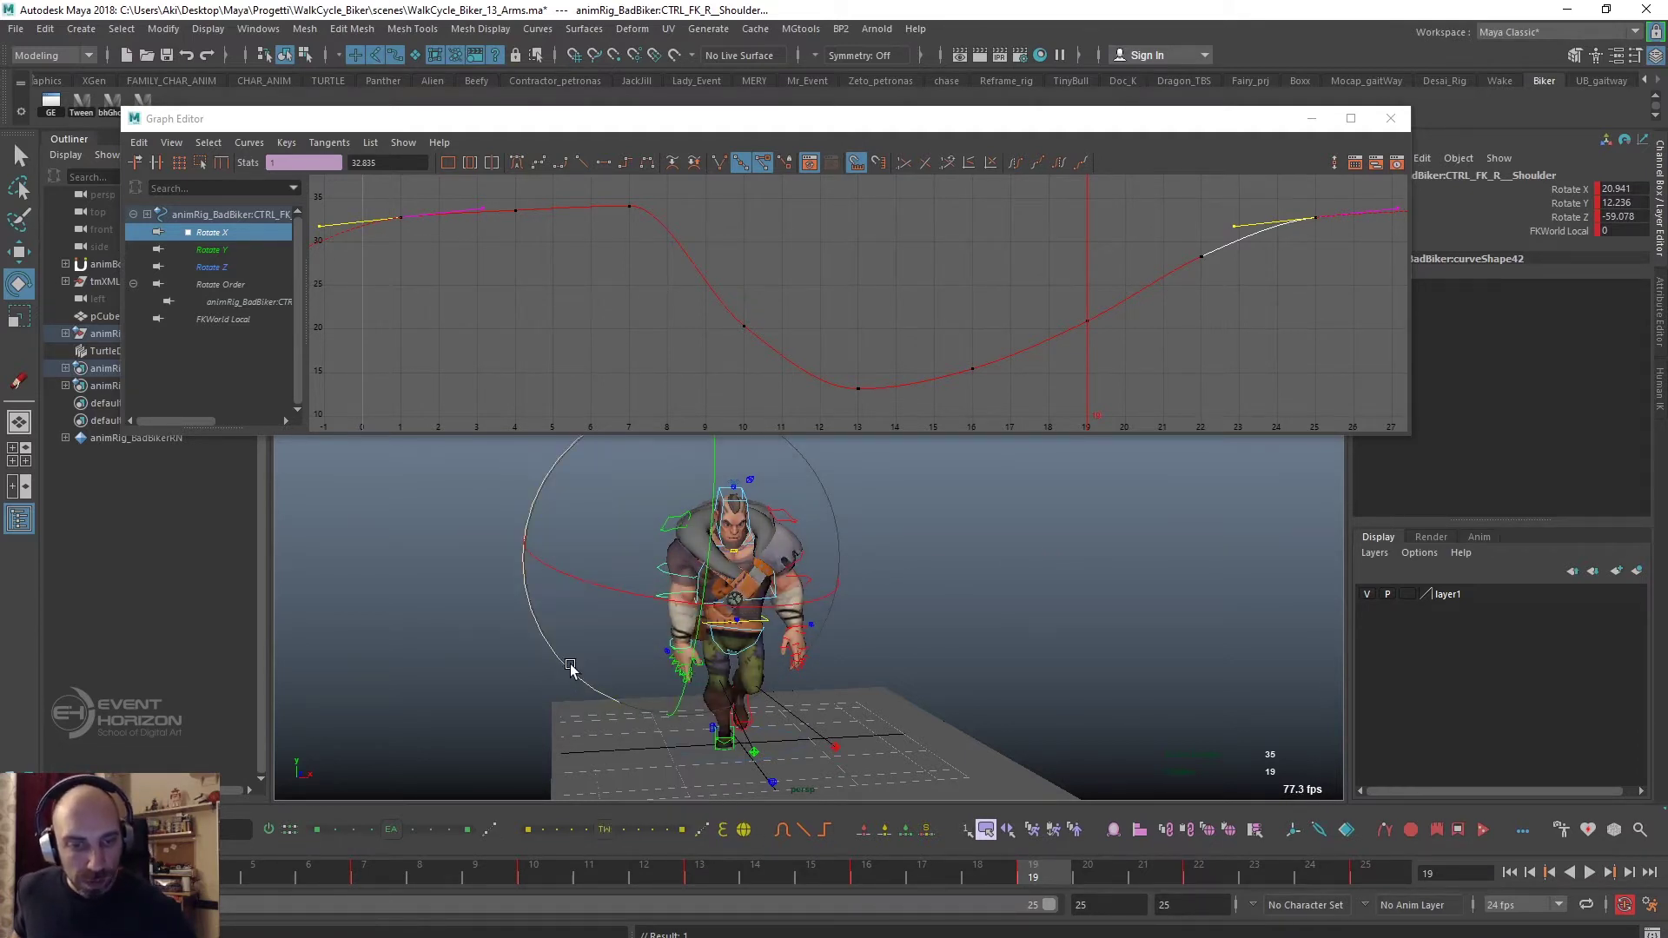
mouse_move(632, 657)
left_mouse_down("alt")
mouse_move(832, 695)
mouse_move(702, 689)
left_mouse_up("alt")
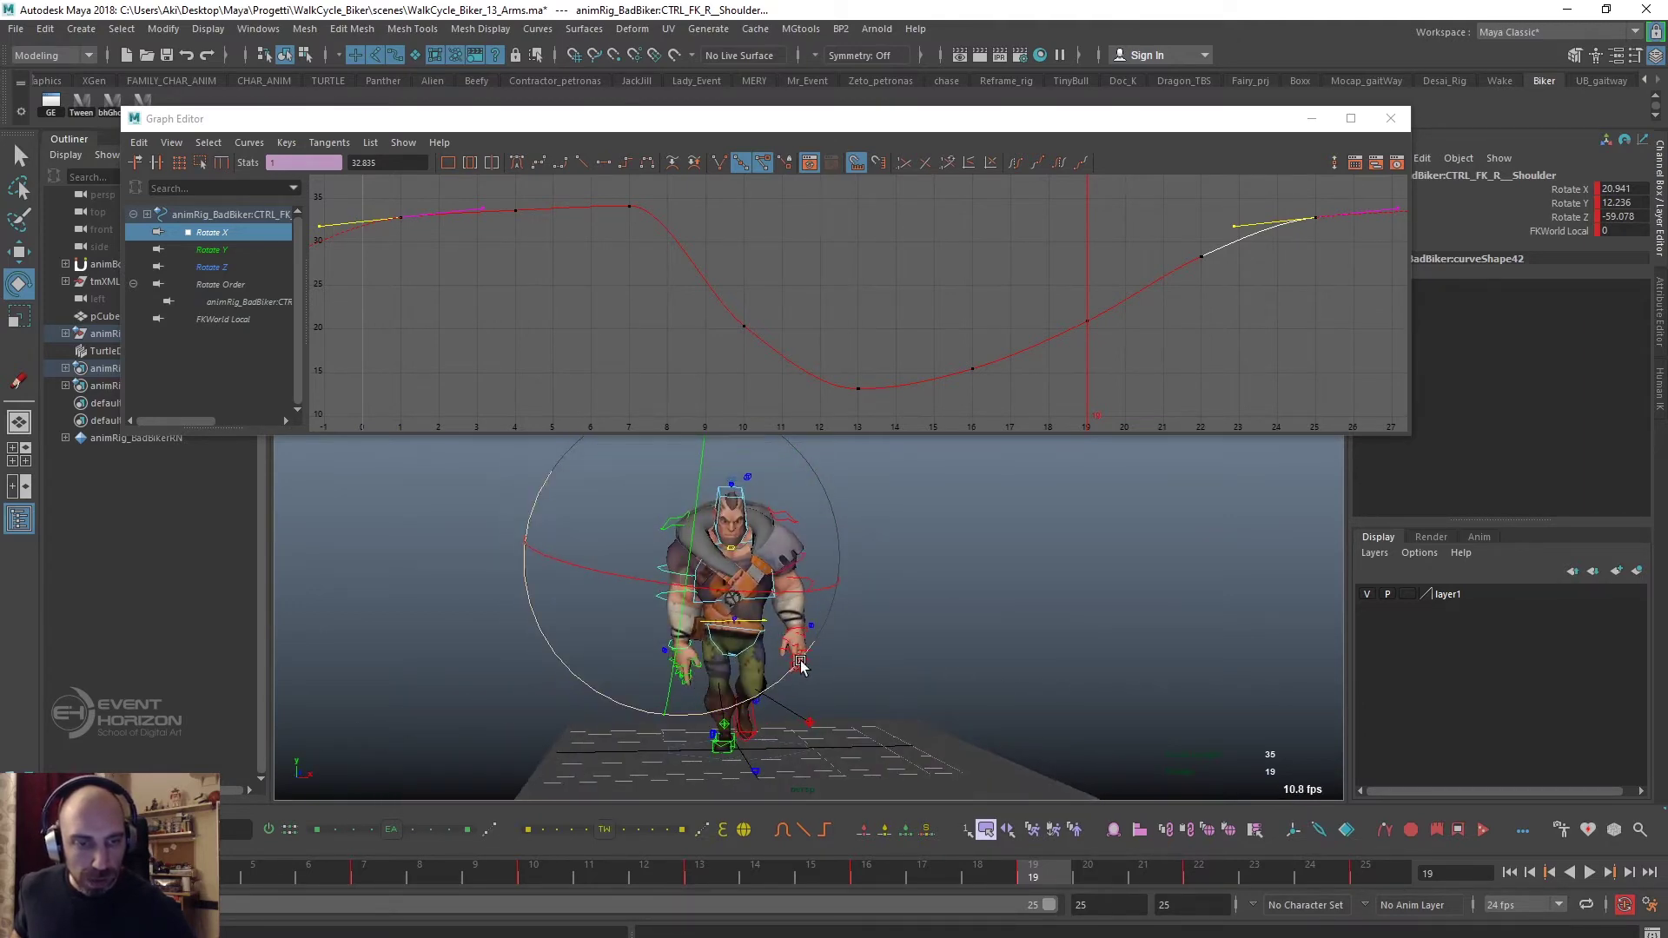
left_click_drag(808, 658, 800, 677)
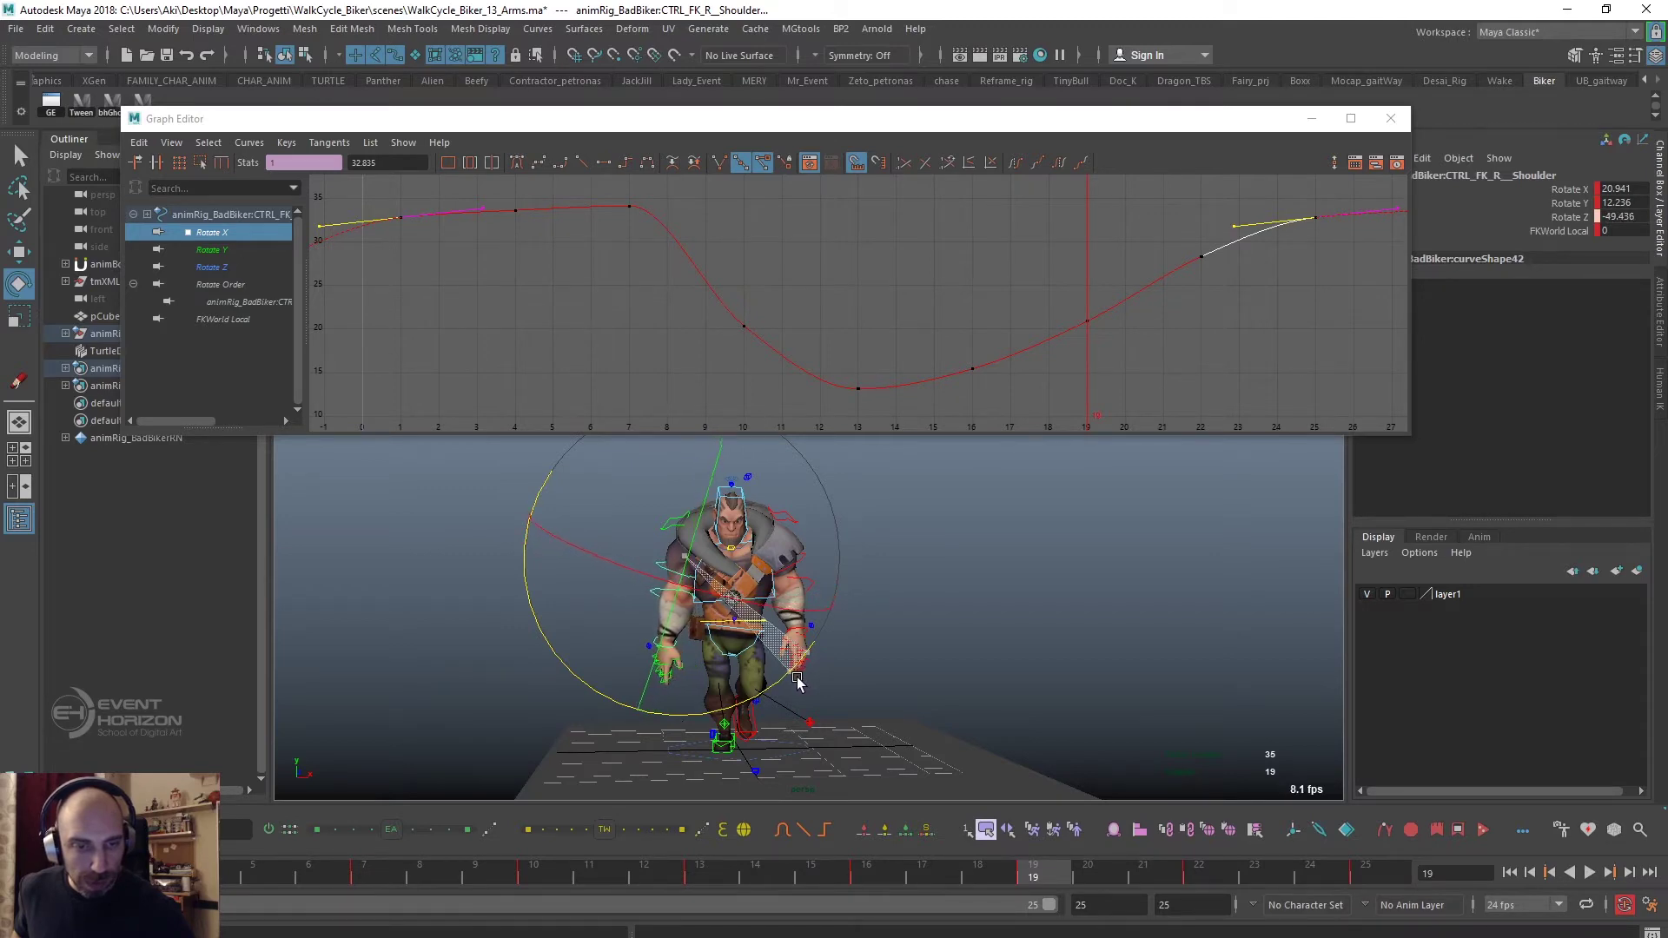
left_click_drag(800, 676, 769, 797)
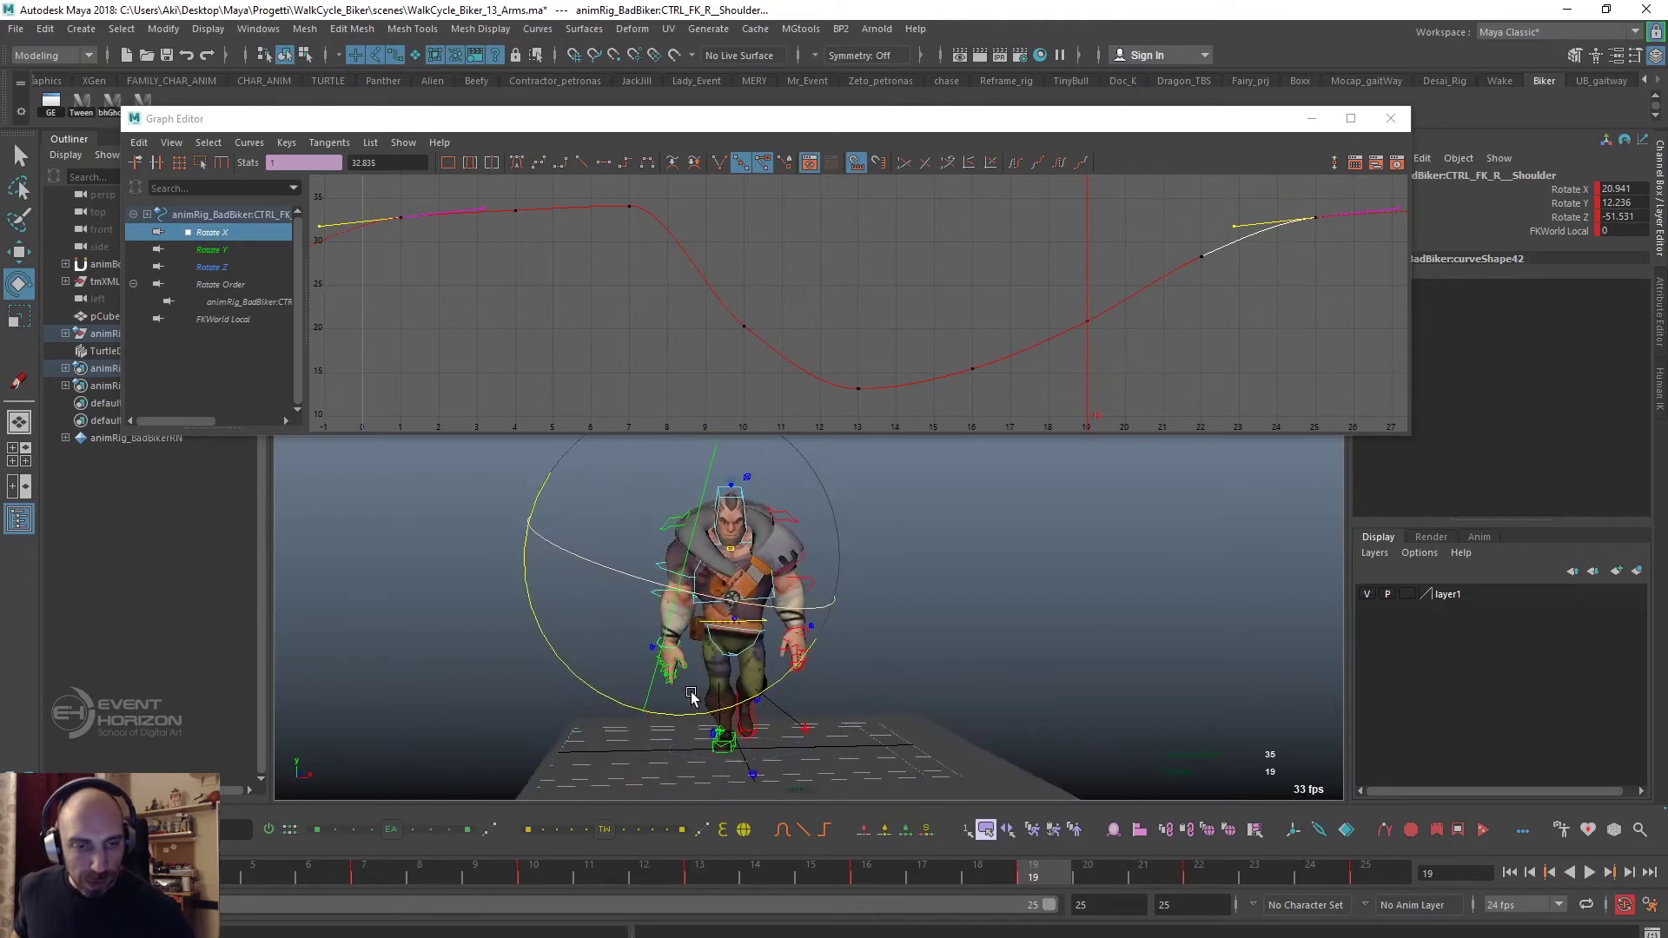
End the playback range at frame 24 and replay the loop.
key("alt+v")
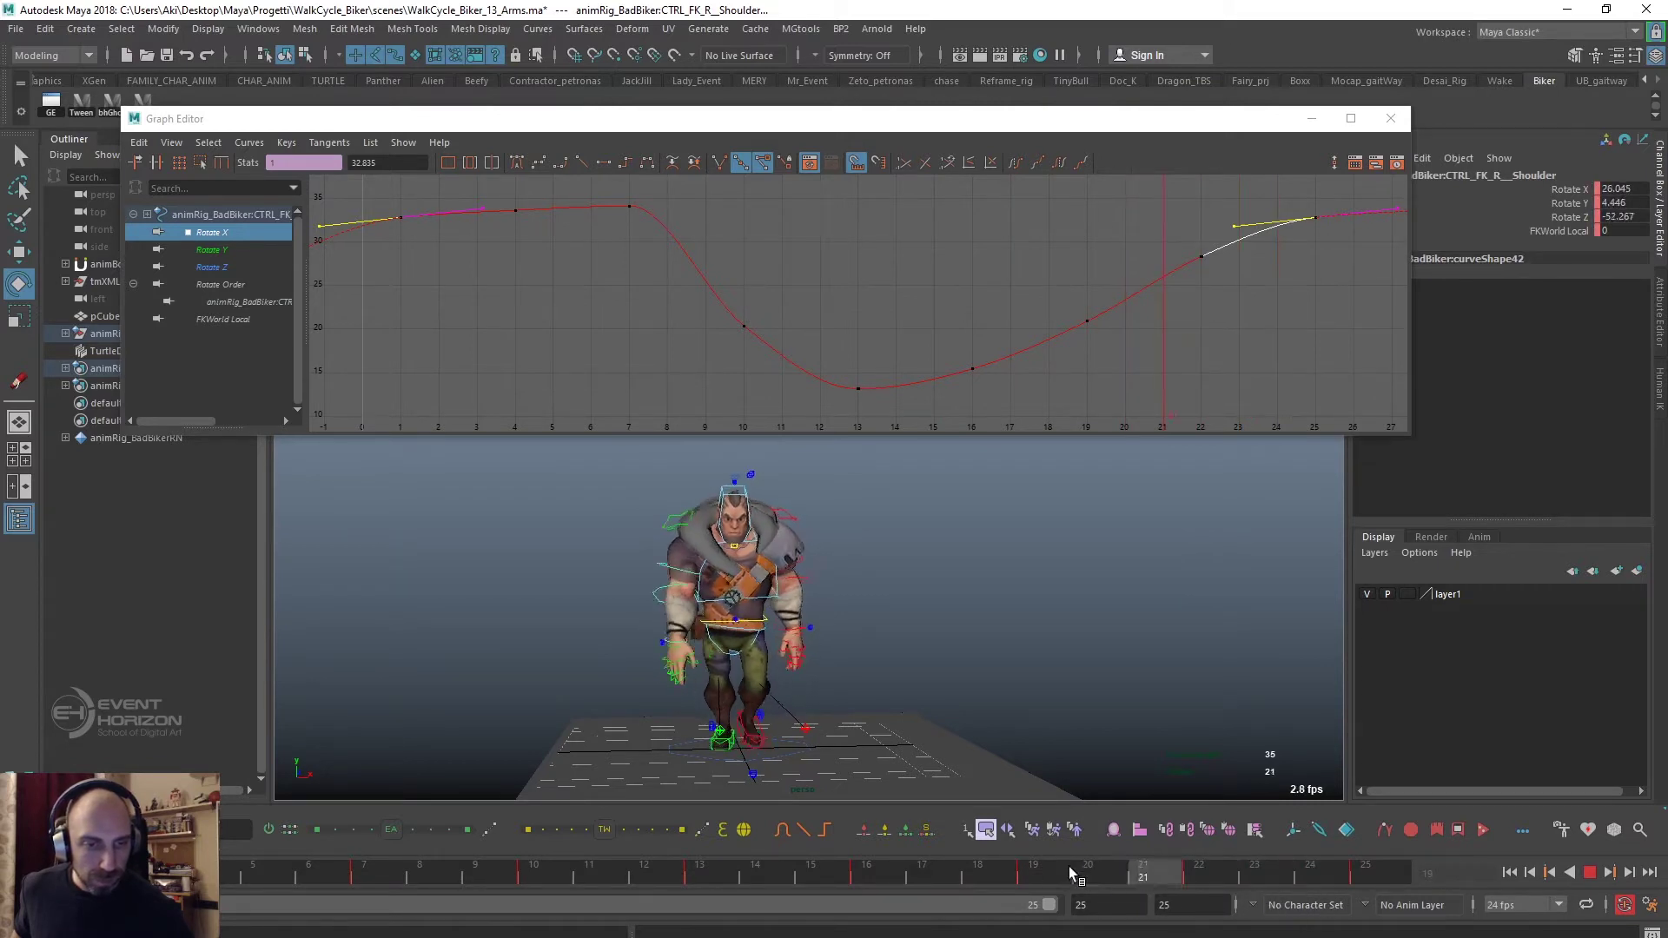
key("alt+v")
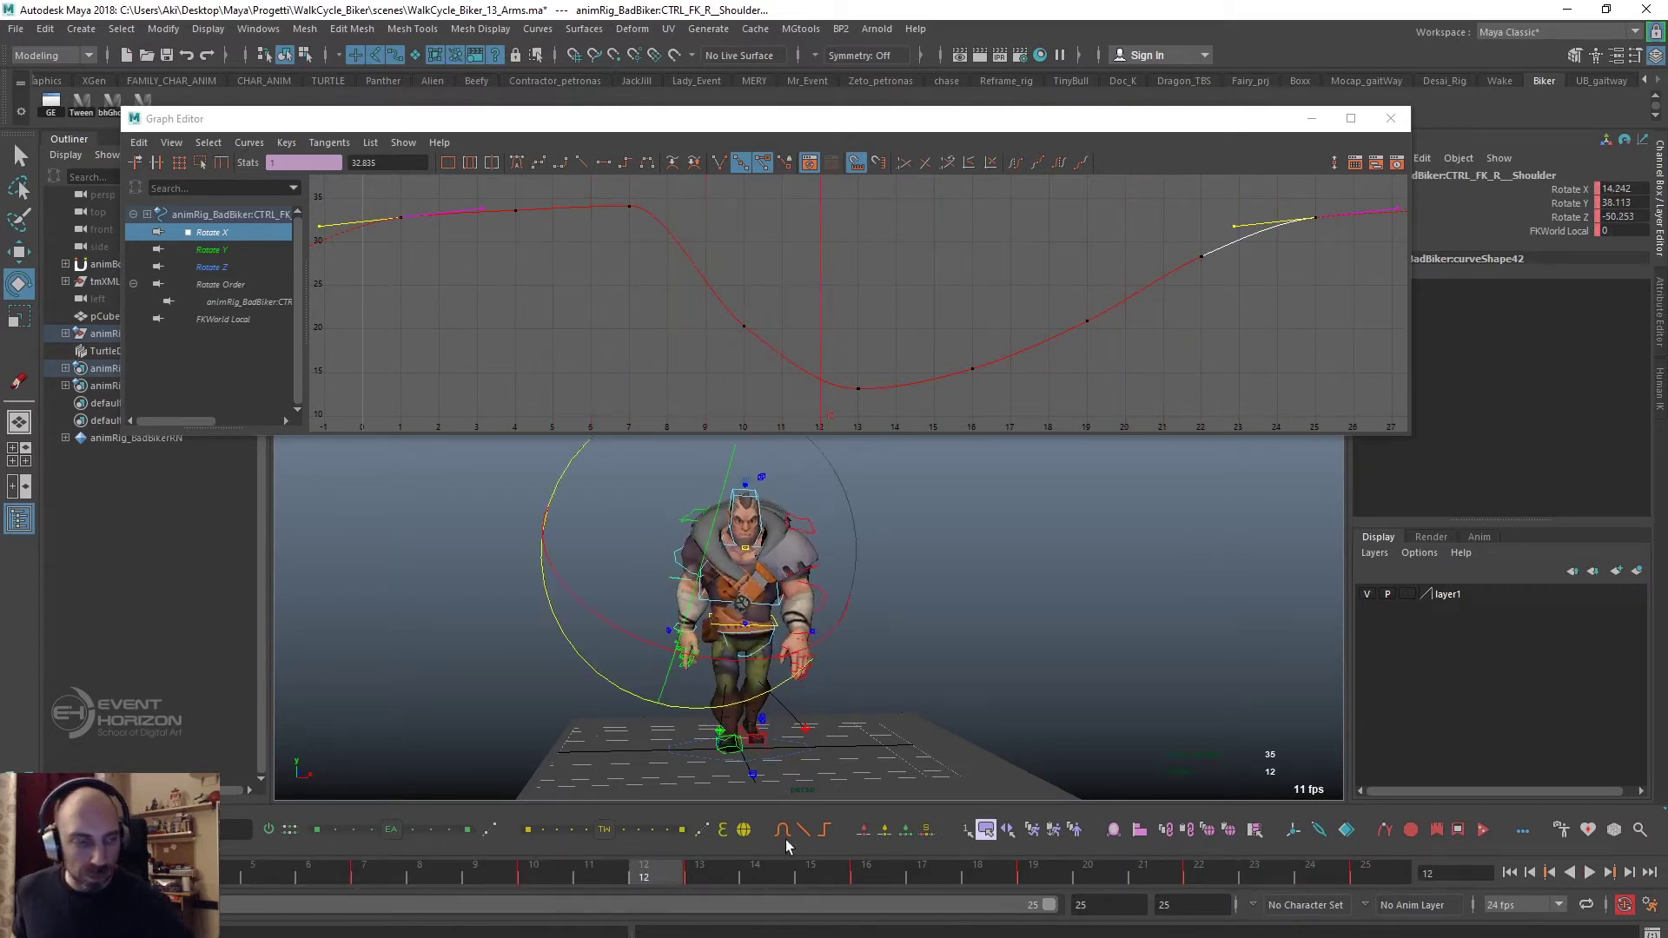
key("alt+v")
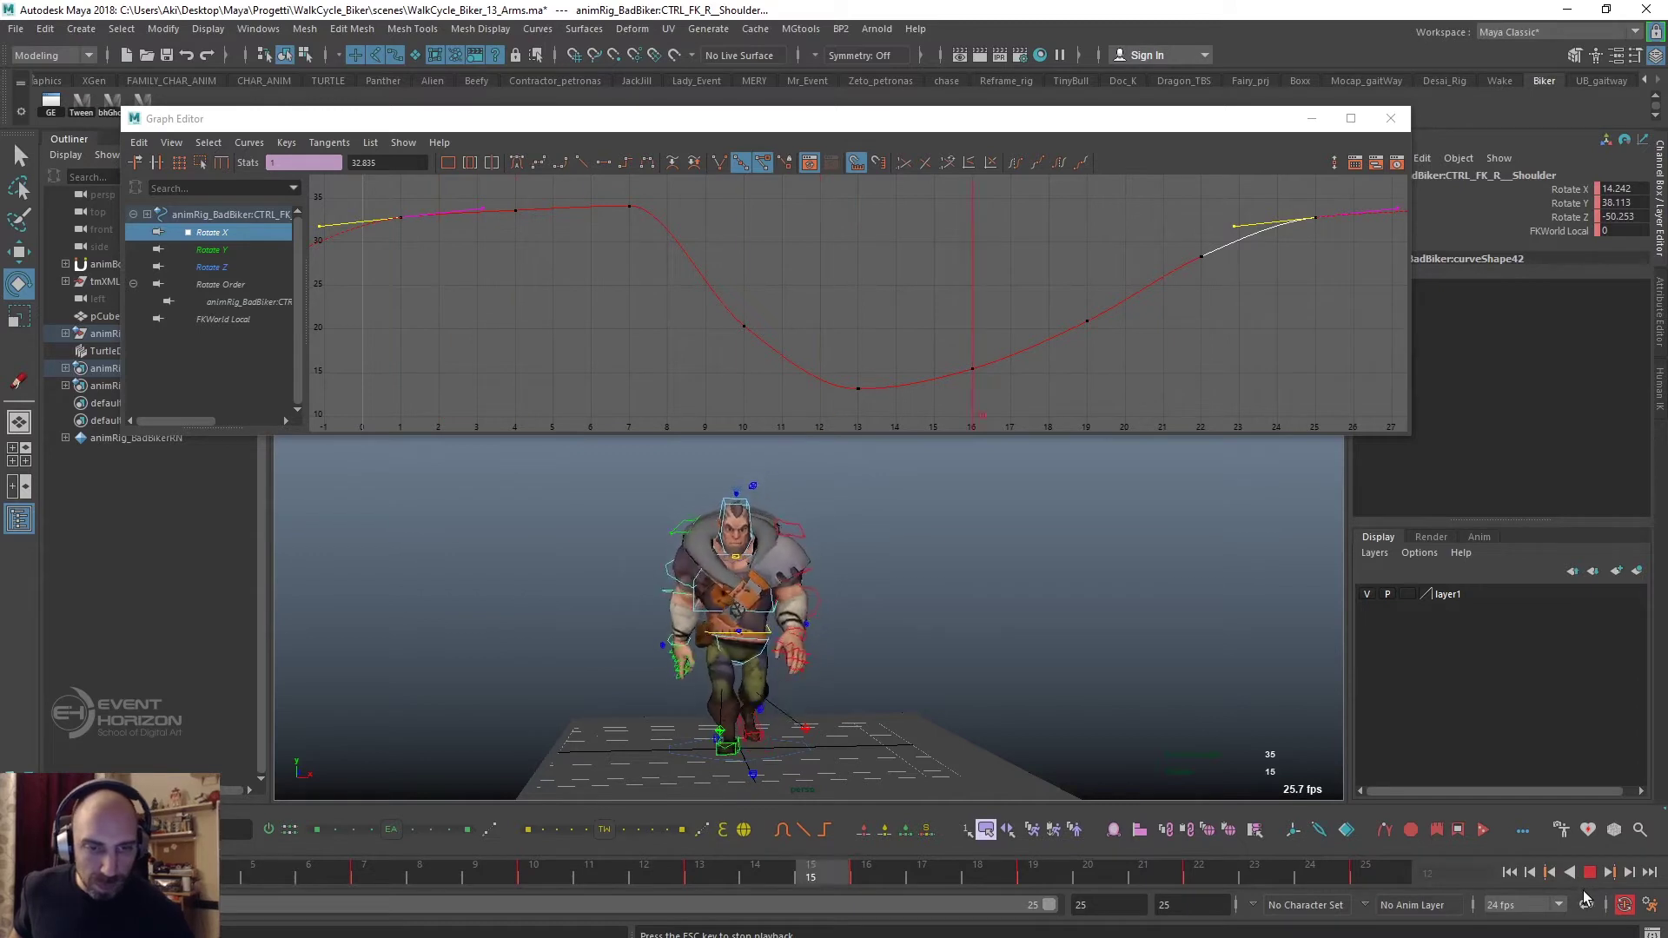
left_click(1590, 873)
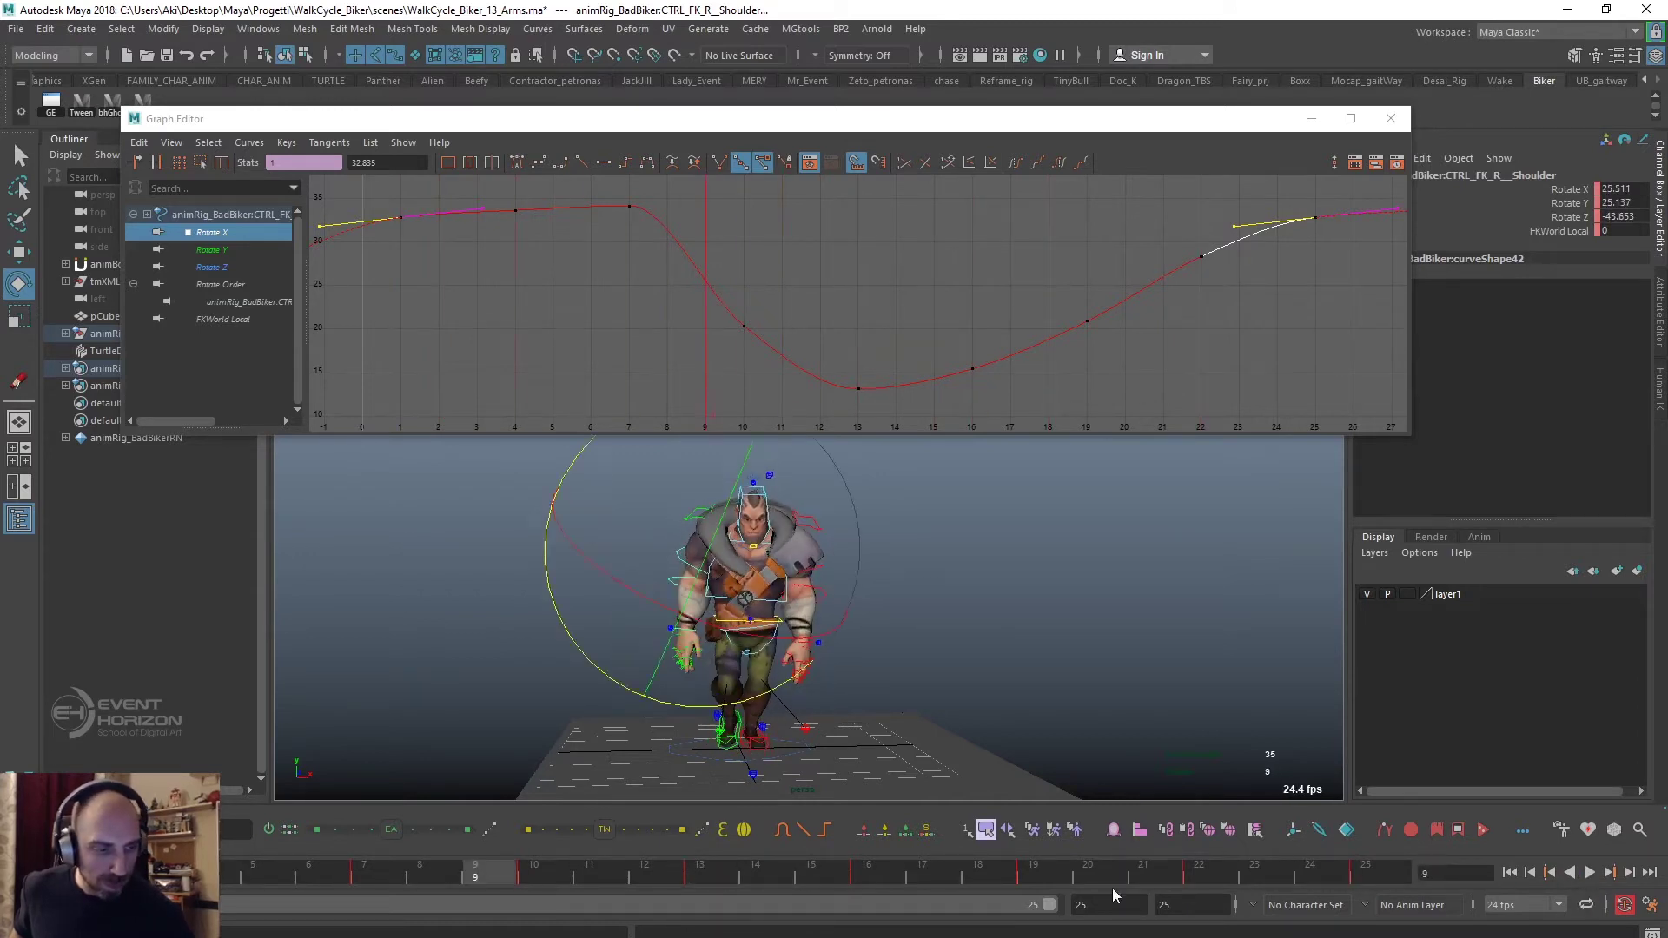
left_click_drag(1045, 910, 1012, 908)
left_click(1592, 874)
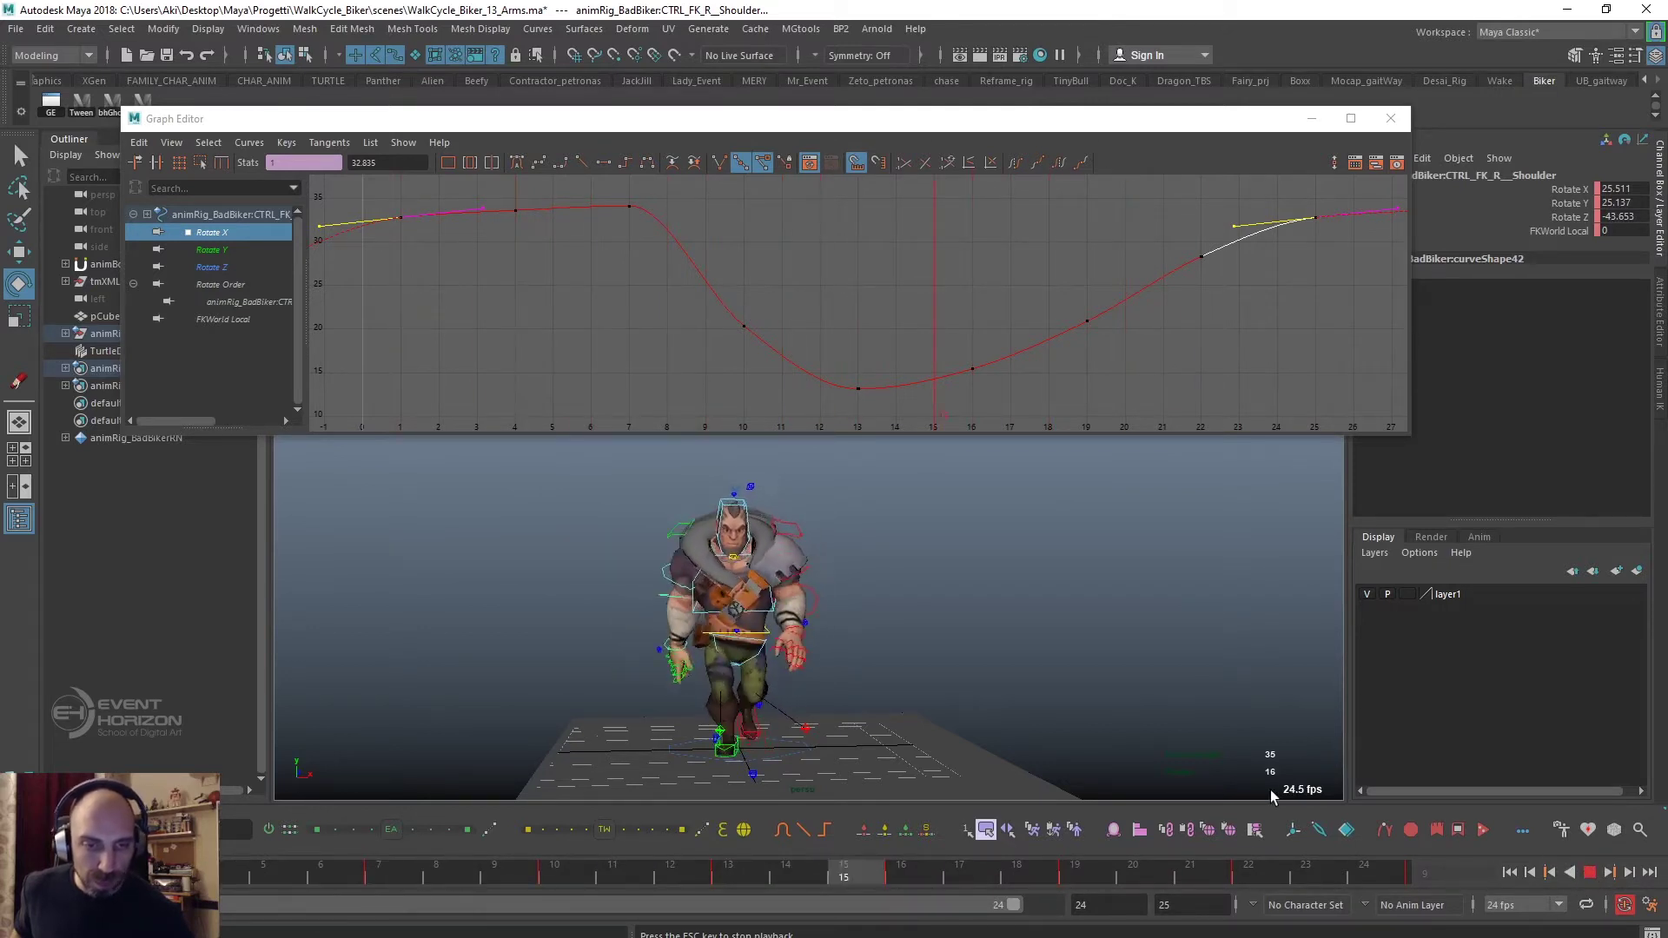
Watch the loop from side and behind, then reselect the right shoulder control at frame 19.
left_click_drag(838, 708, 891, 737, "alt")
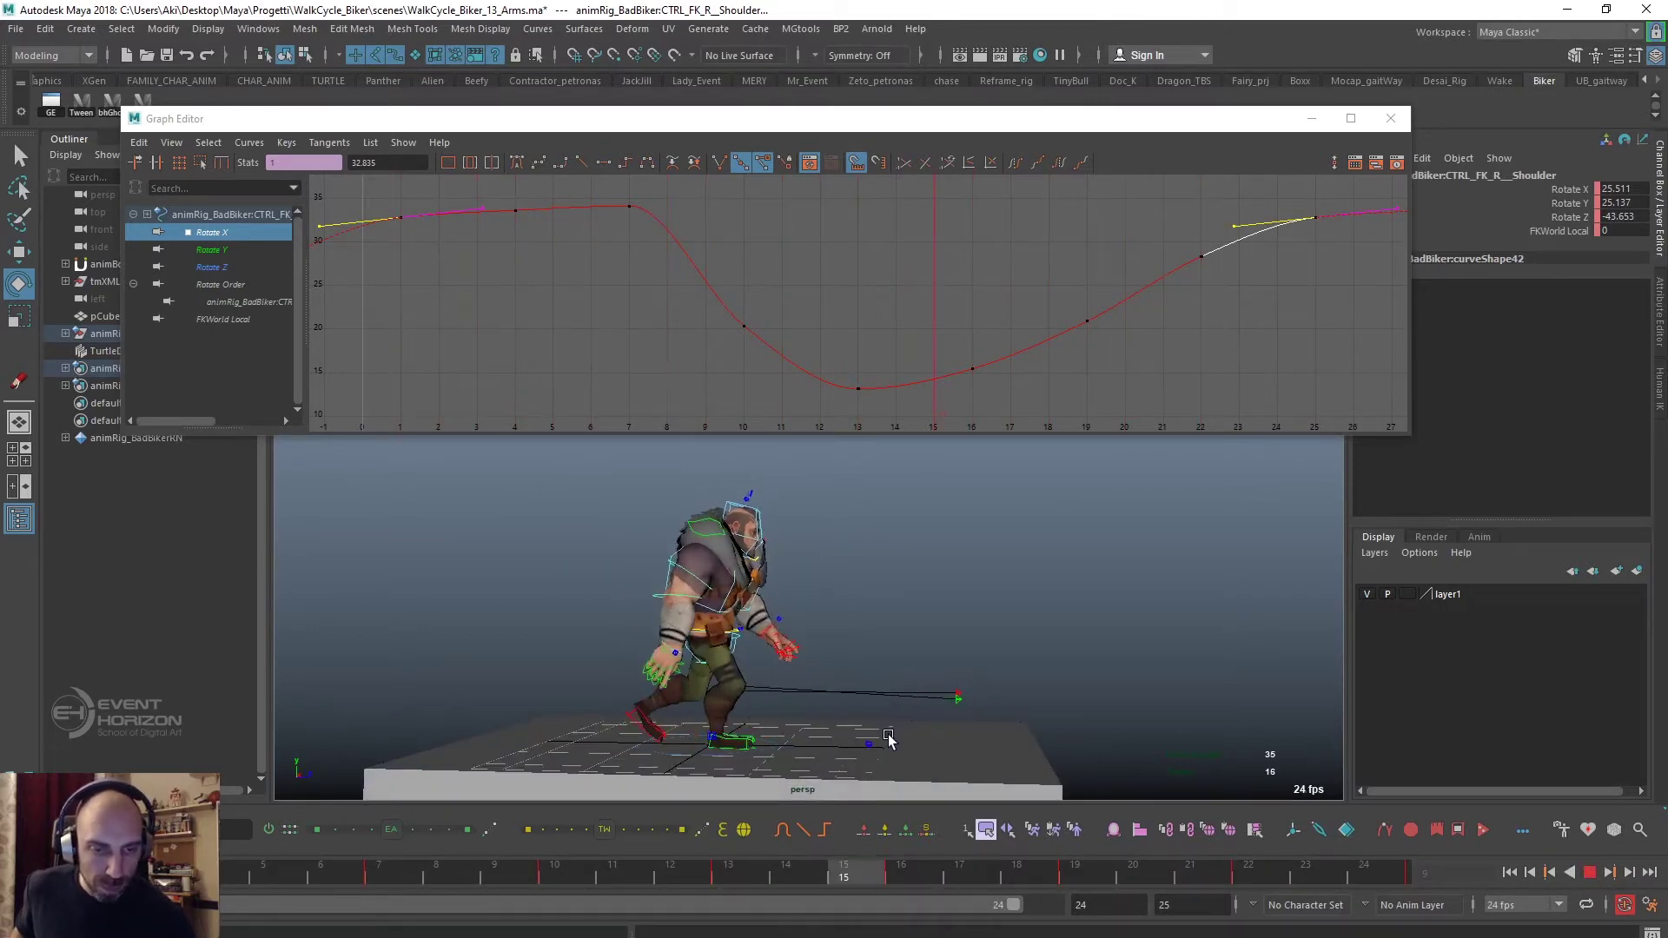
mouse_move(786, 712)
left_mouse_down("alt")
mouse_move(968, 727)
mouse_move(882, 701)
mouse_move(625, 696)
left_mouse_up("alt")
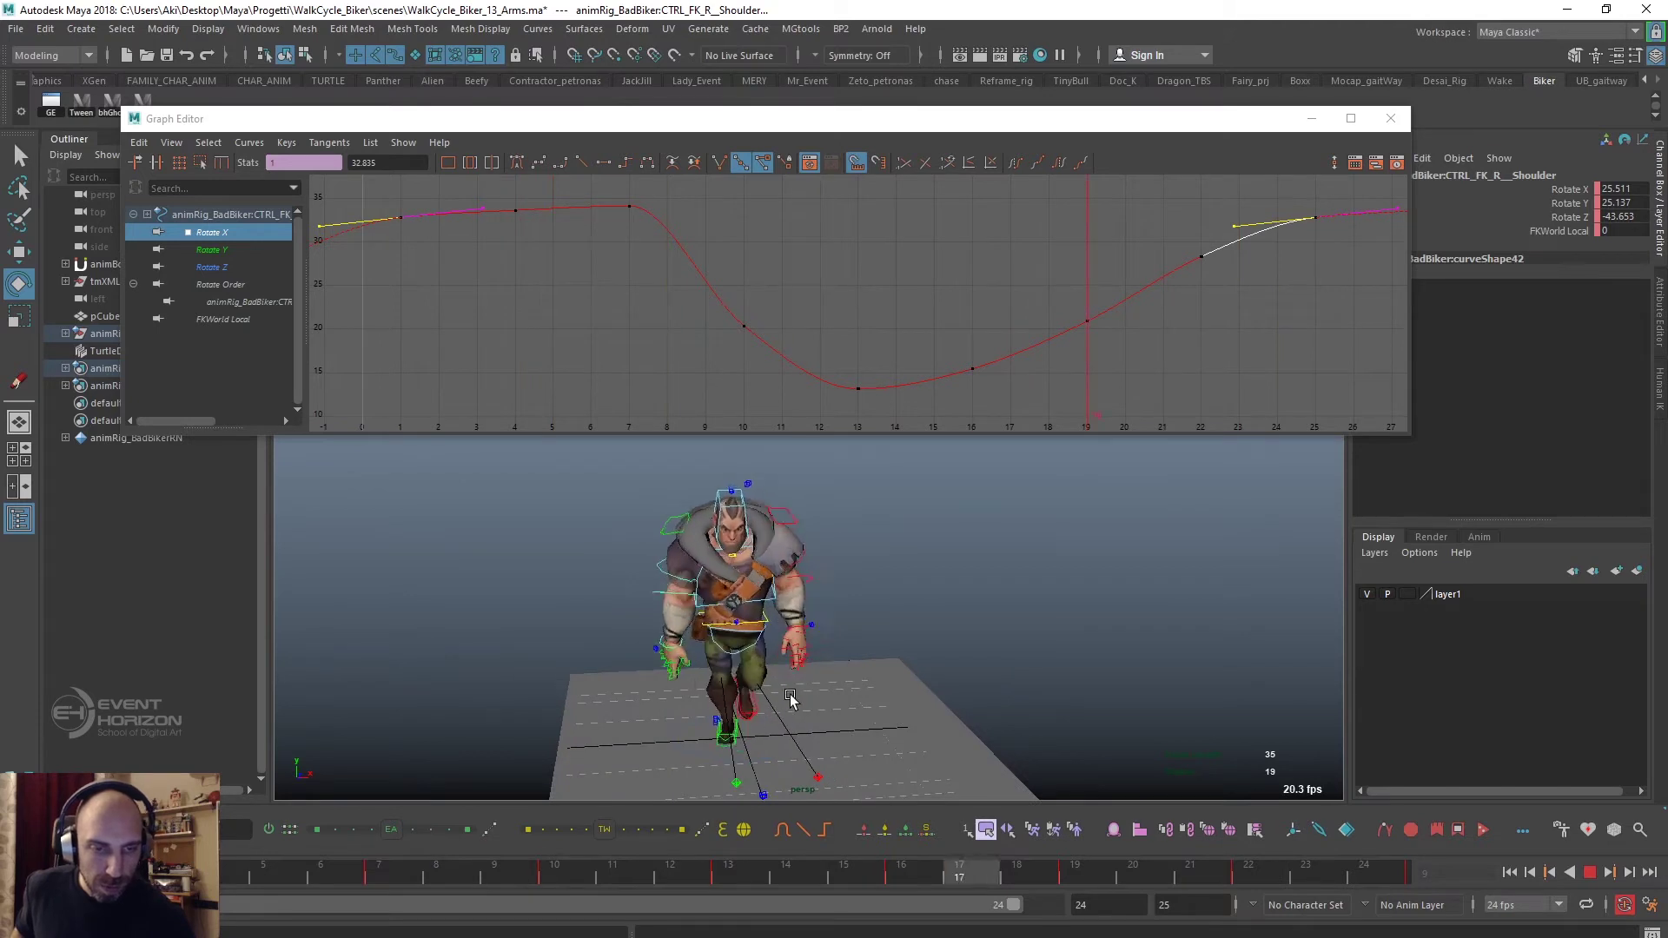
mouse_move(790, 693)
left_mouse_down("alt")
mouse_move(773, 699)
mouse_move(788, 702)
left_mouse_up("alt")
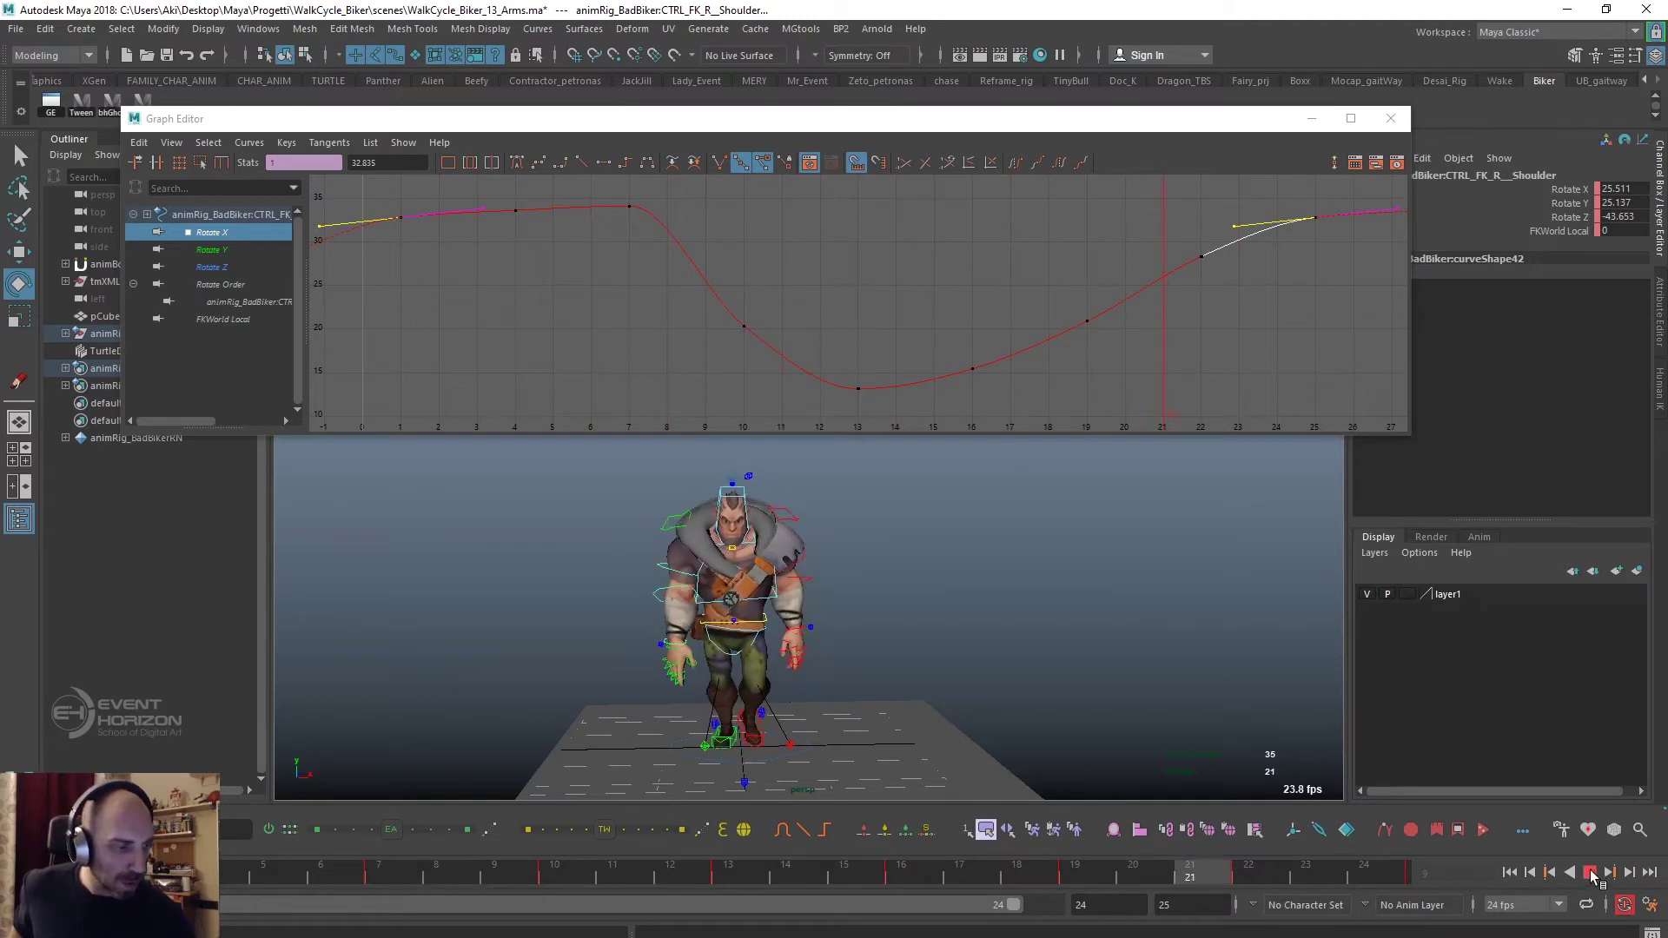
mouse_move(1165, 874)
left_mouse_down()
mouse_move(873, 879)
mouse_move(901, 880)
left_mouse_up()
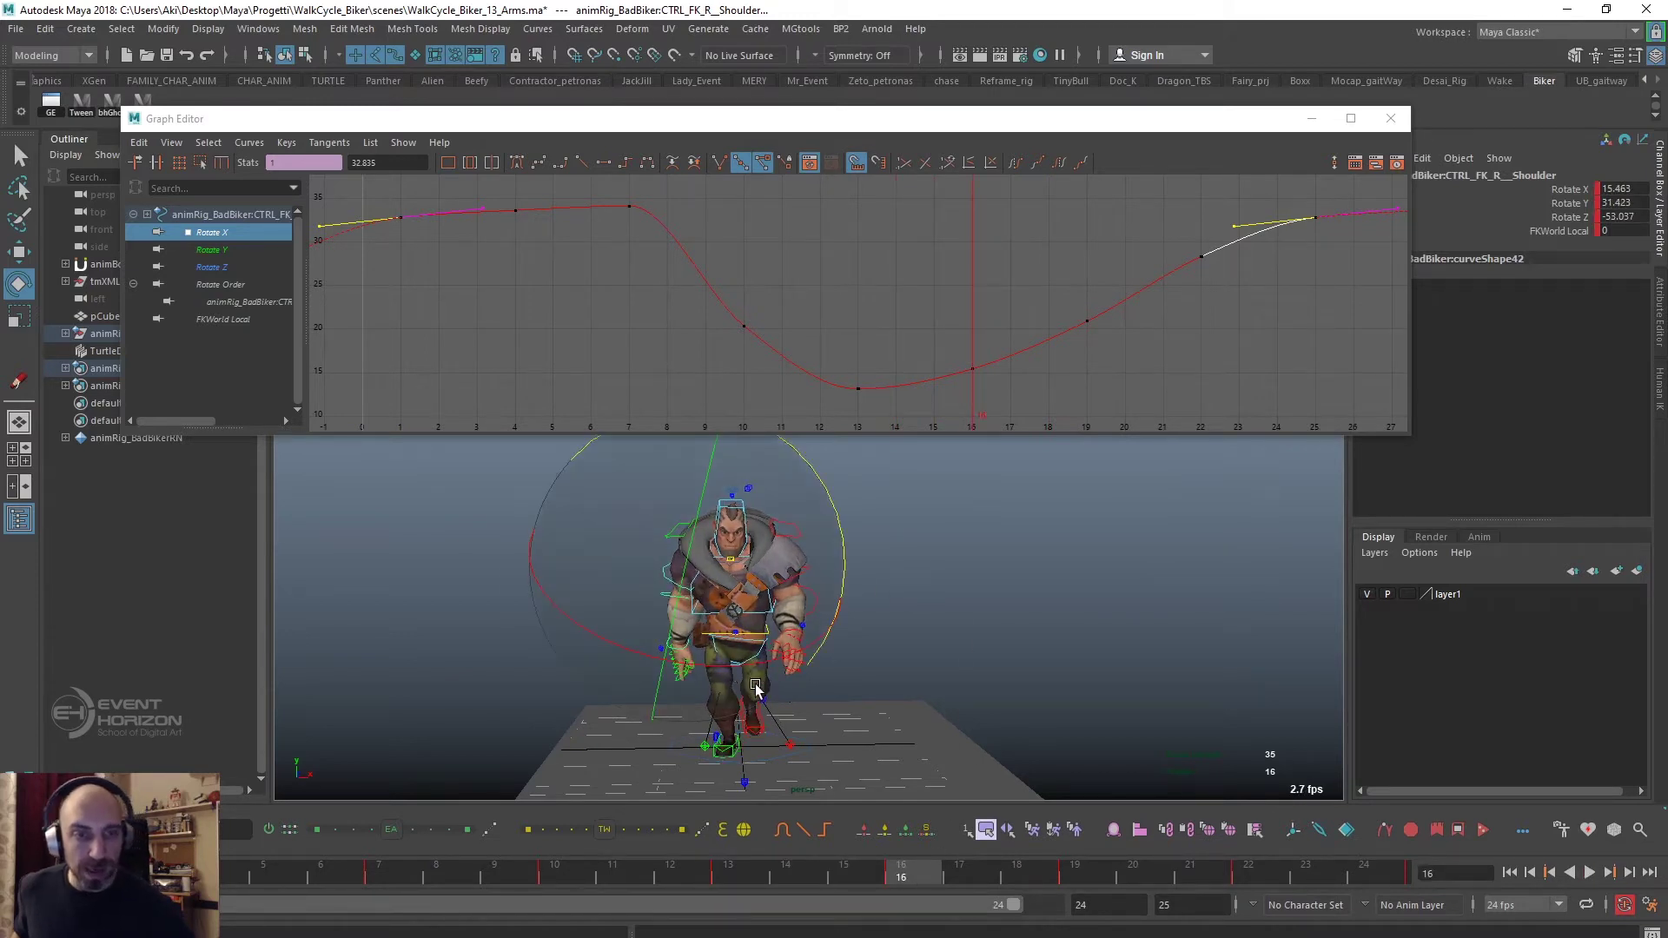
left_click(774, 598)
left_click(659, 578)
Raise the frame-16 Rotate Z key and angle its outgoing tangent toward frame 19.
left_click(213, 267)
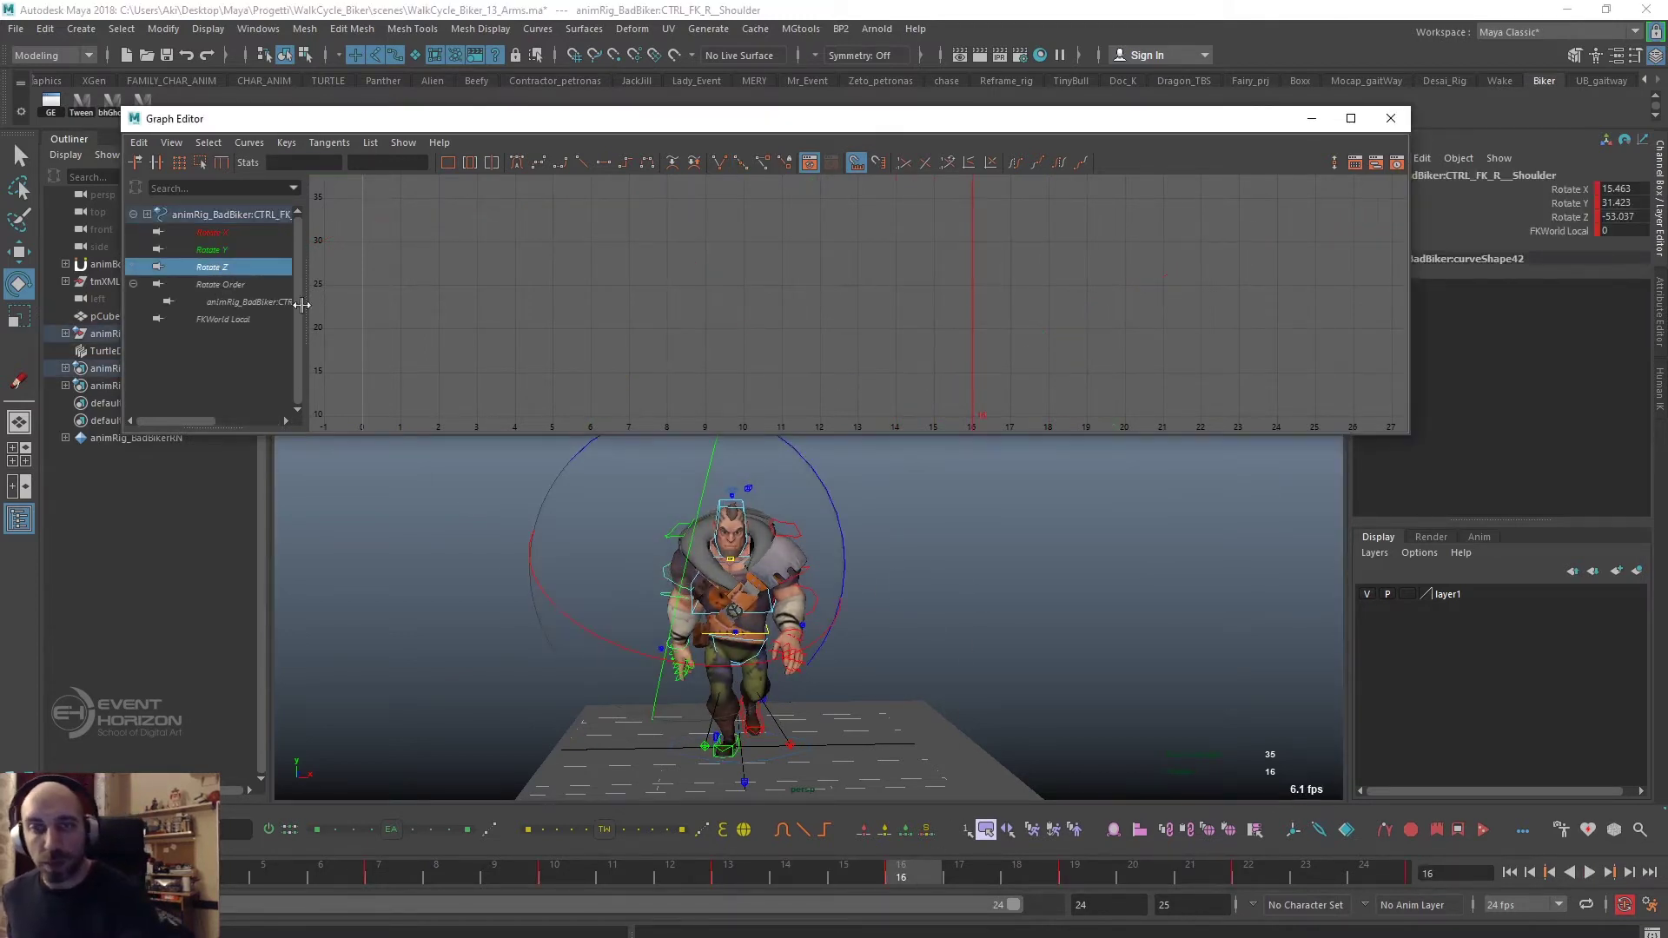
key("f")
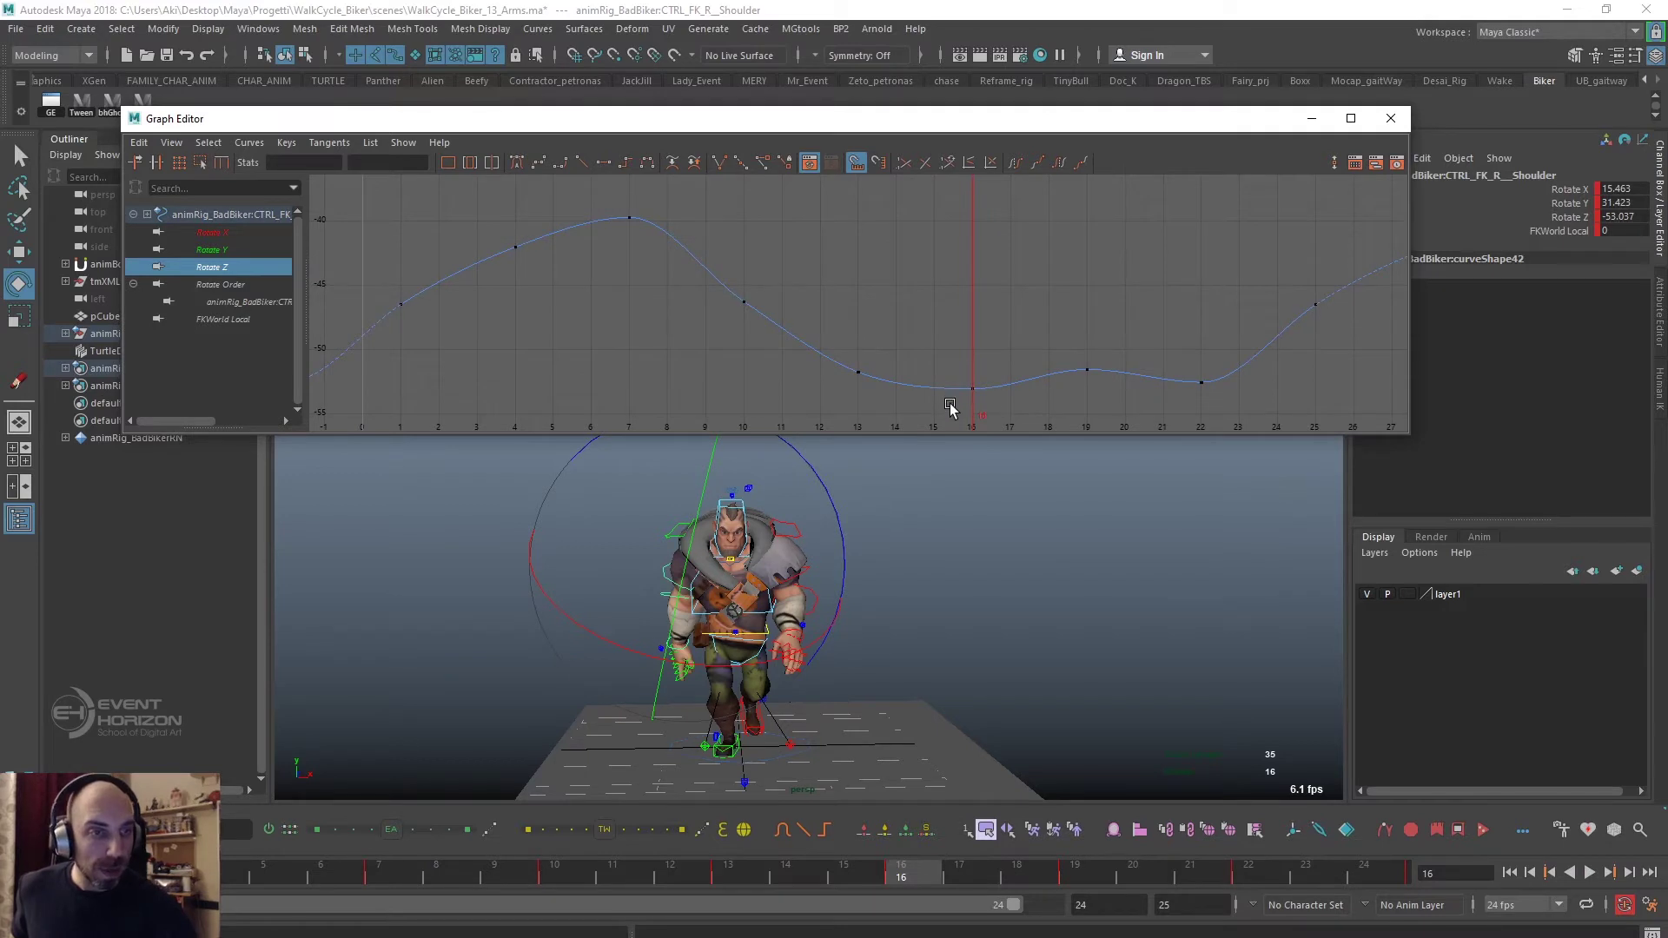
left_click_drag(954, 409, 989, 367)
middle_click_drag(986, 357, 989, 348, "shift")
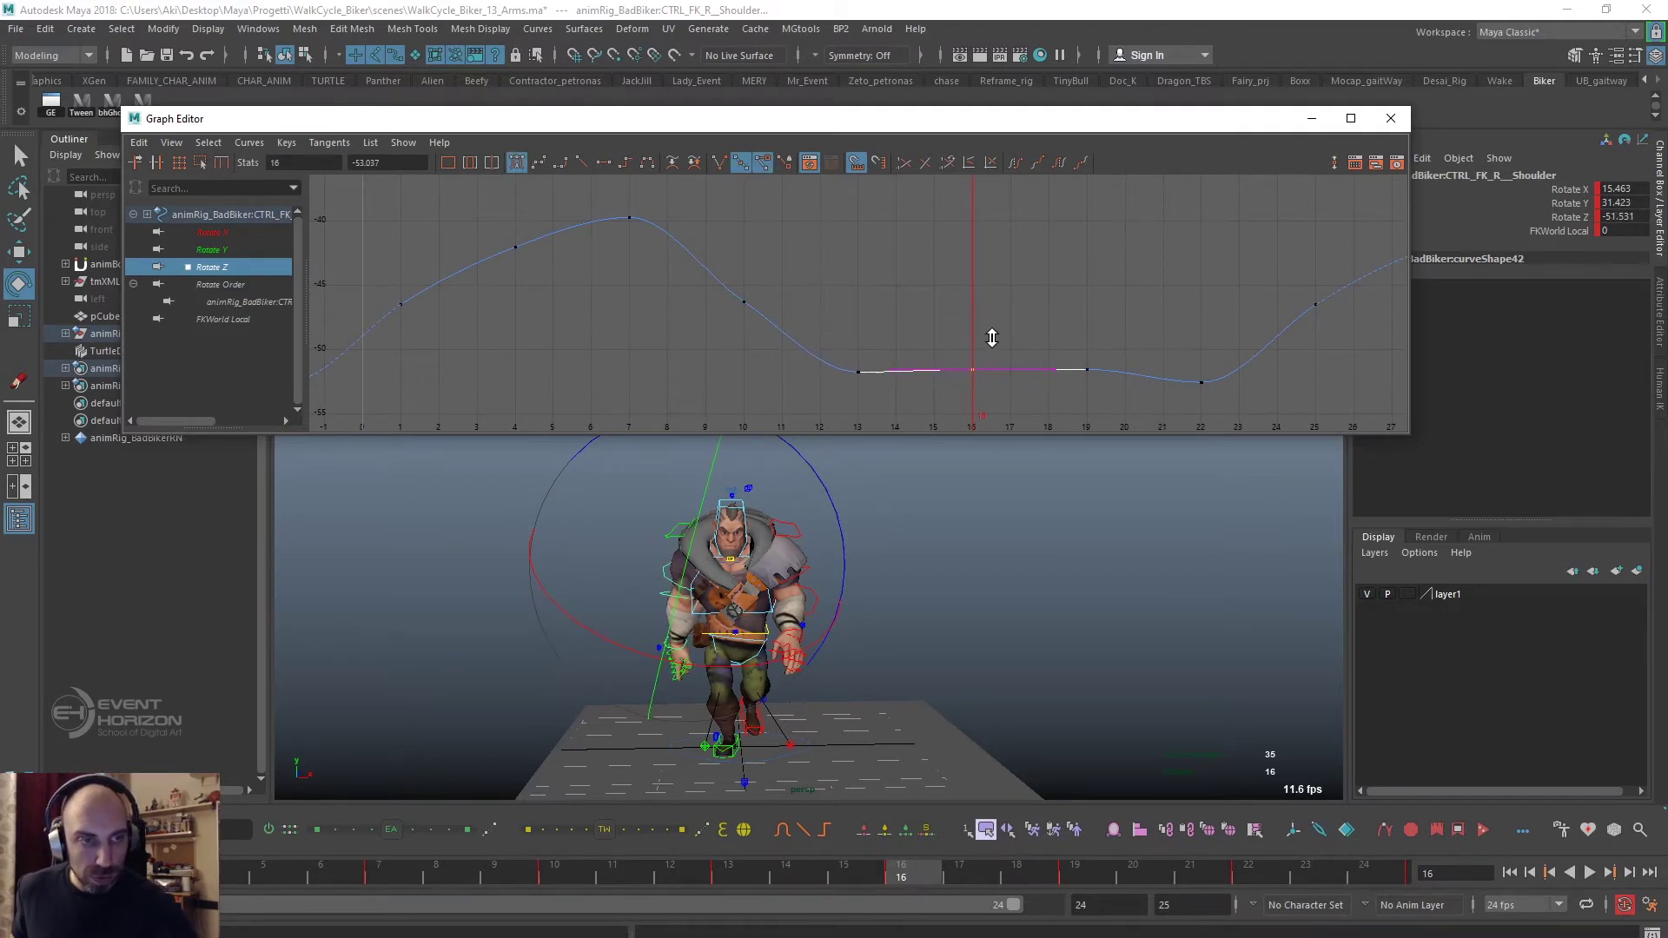
key("f")
middle_click_drag(992, 342, 961, 348, "shift")
left_click_drag(920, 388, 982, 324)
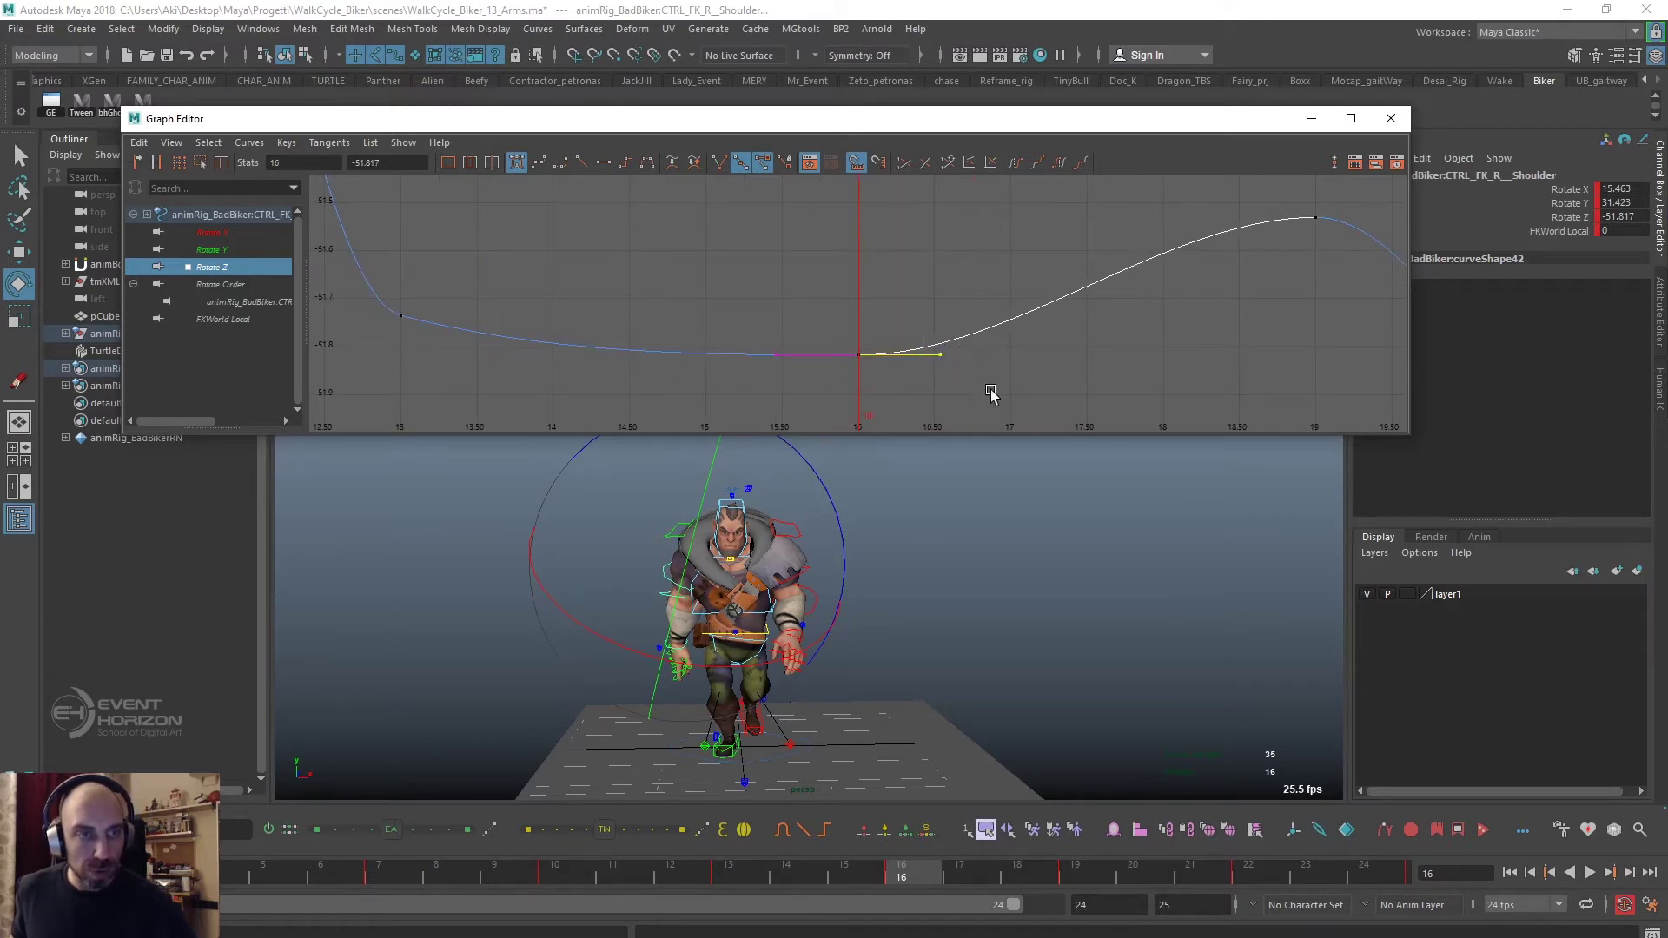
middle_click_drag(991, 395, 997, 364, "shift")
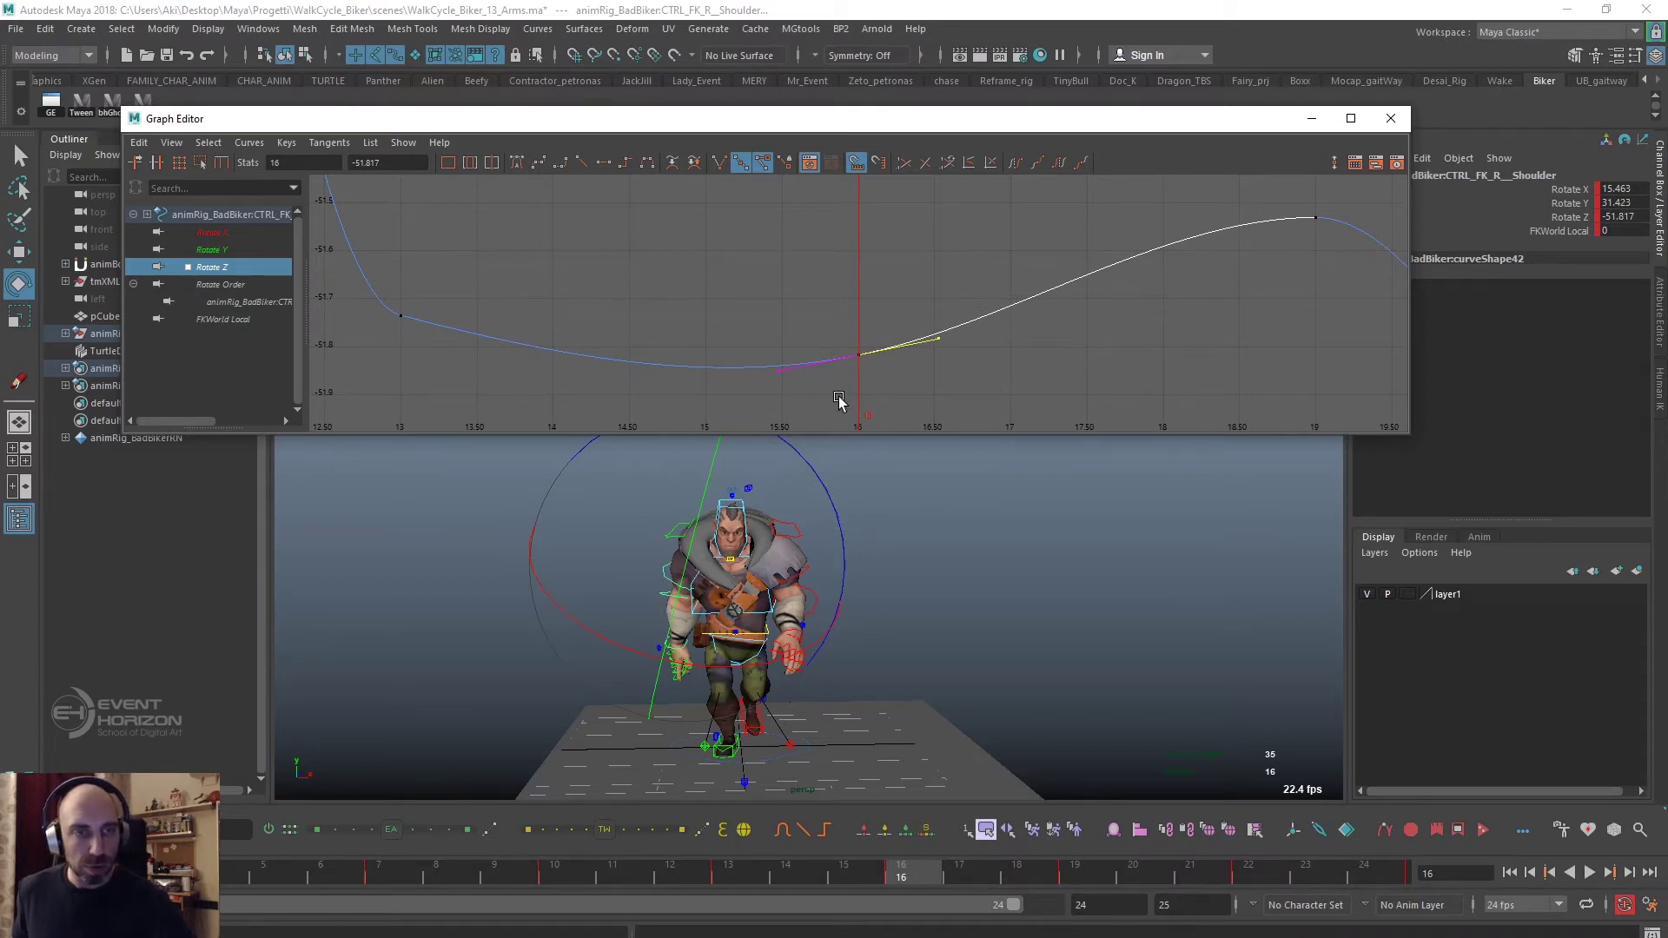
left_click_drag(839, 399, 890, 320)
mouse_move(861, 398)
middle_mouse_down("shift")
mouse_move(879, 231)
mouse_move(875, 281)
mouse_move(875, 265)
middle_mouse_up("shift")
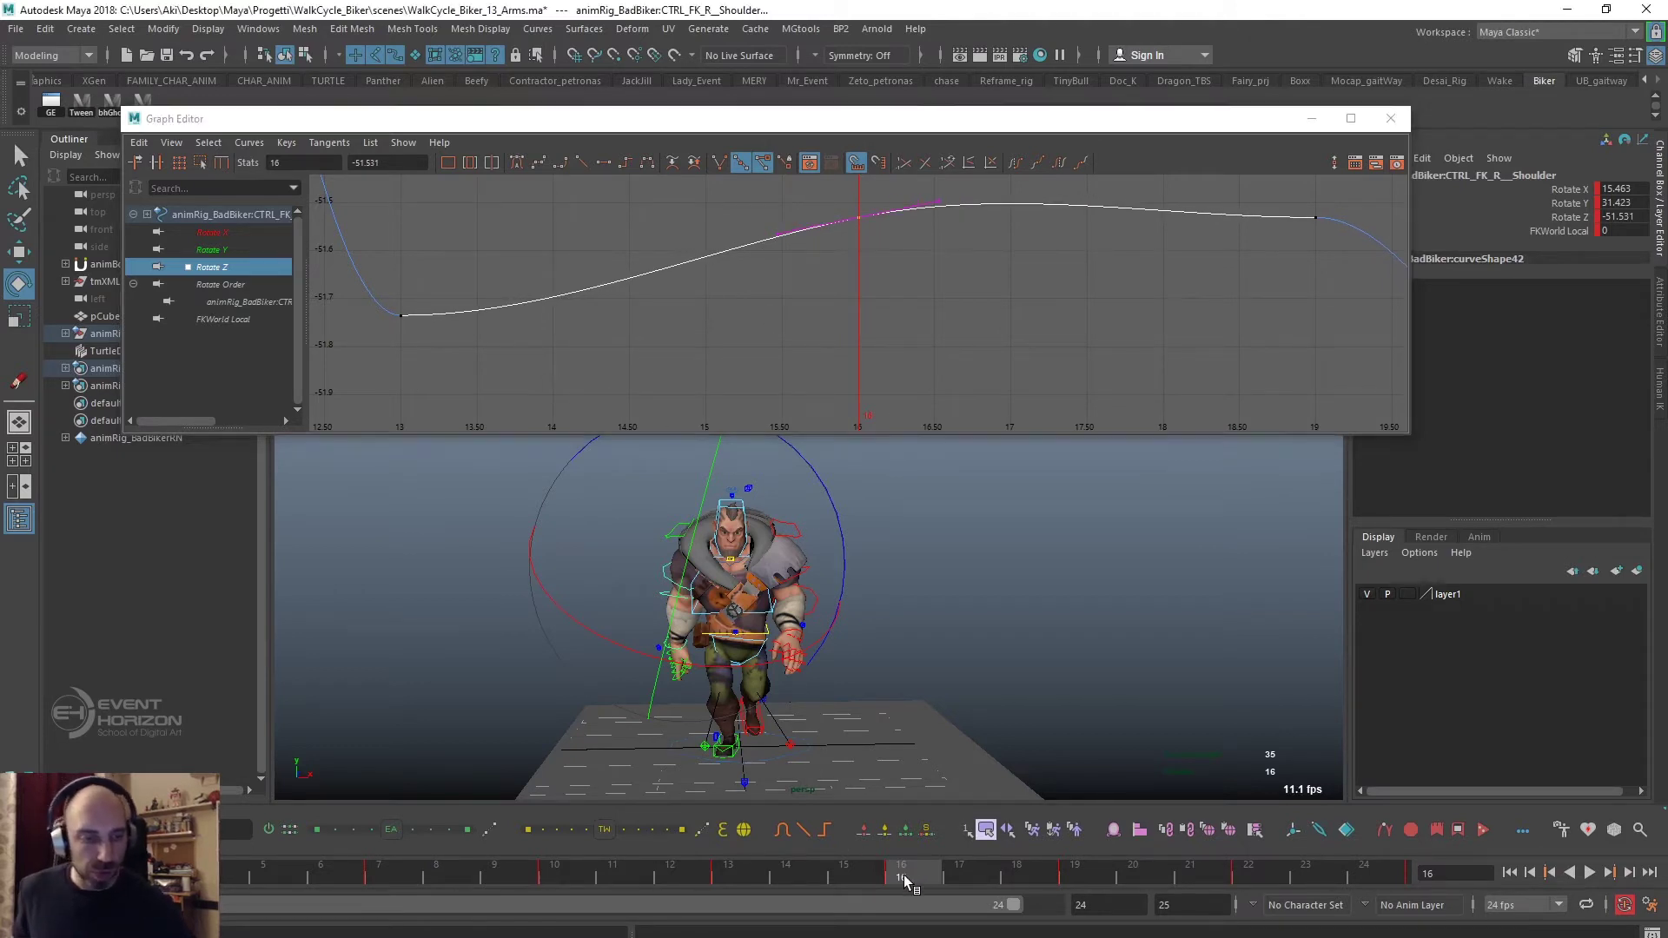
Raise the Rotate Z key at frame 13 and change the frame-16 key's tangent type.
left_click_drag(895, 875, 728, 875)
left_click(399, 316)
scroll(782, 372, "down", 3)
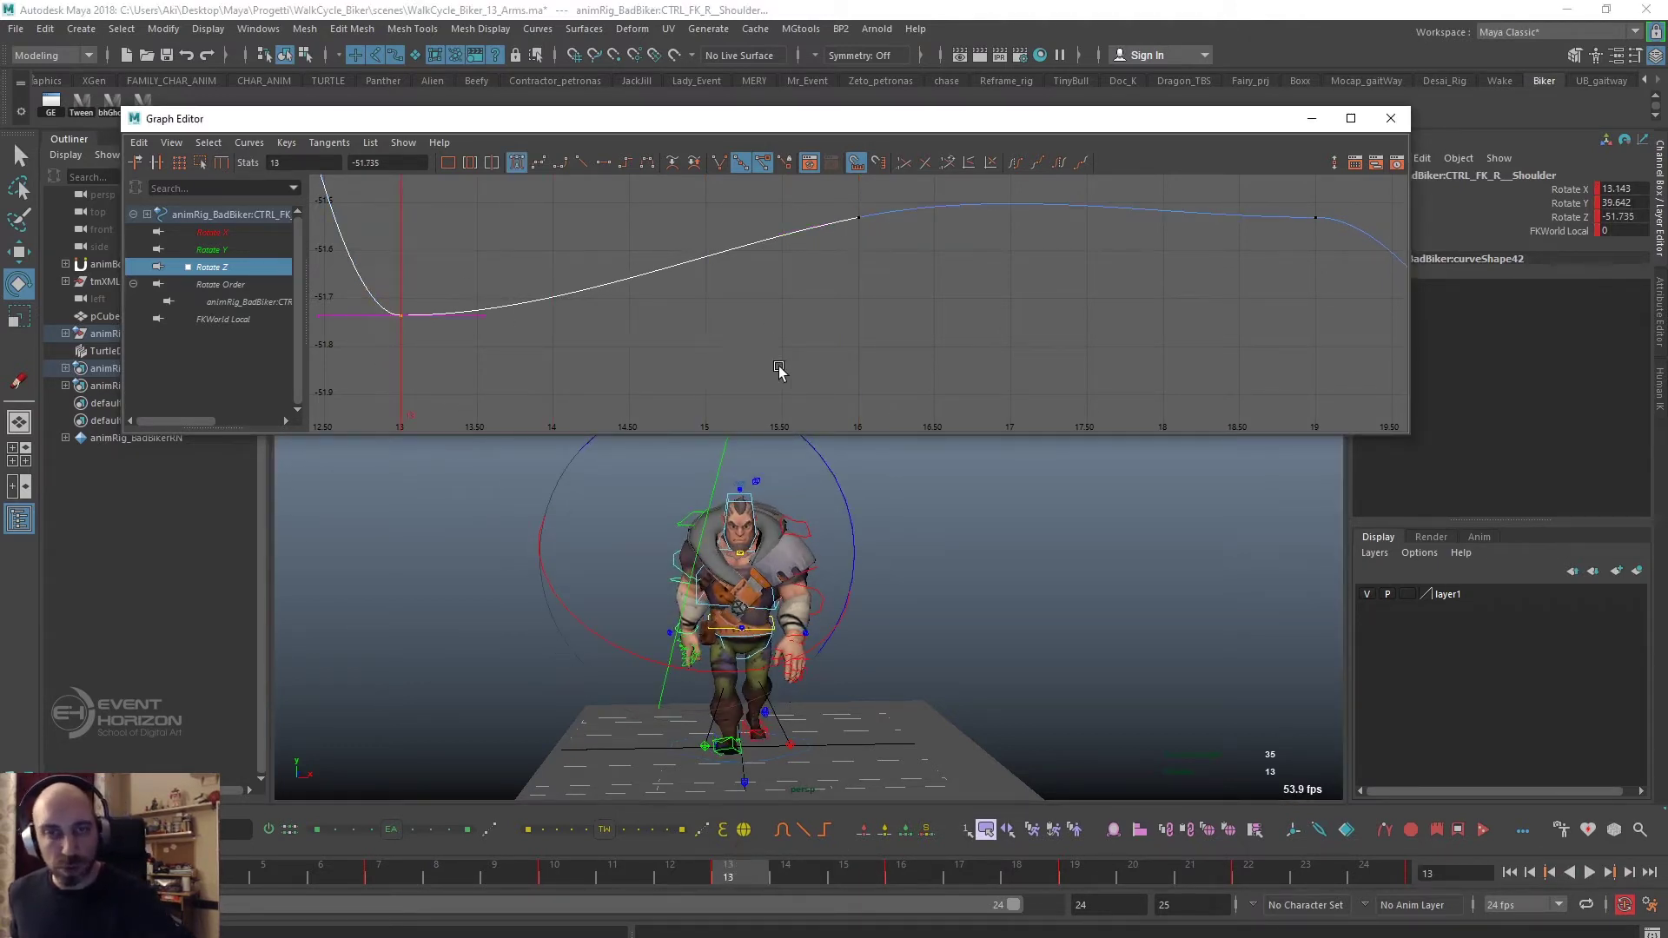
scroll(685, 365, "down", 3)
scroll(697, 425, "down", 3)
middle_click_drag(782, 380, 775, 293, "shift")
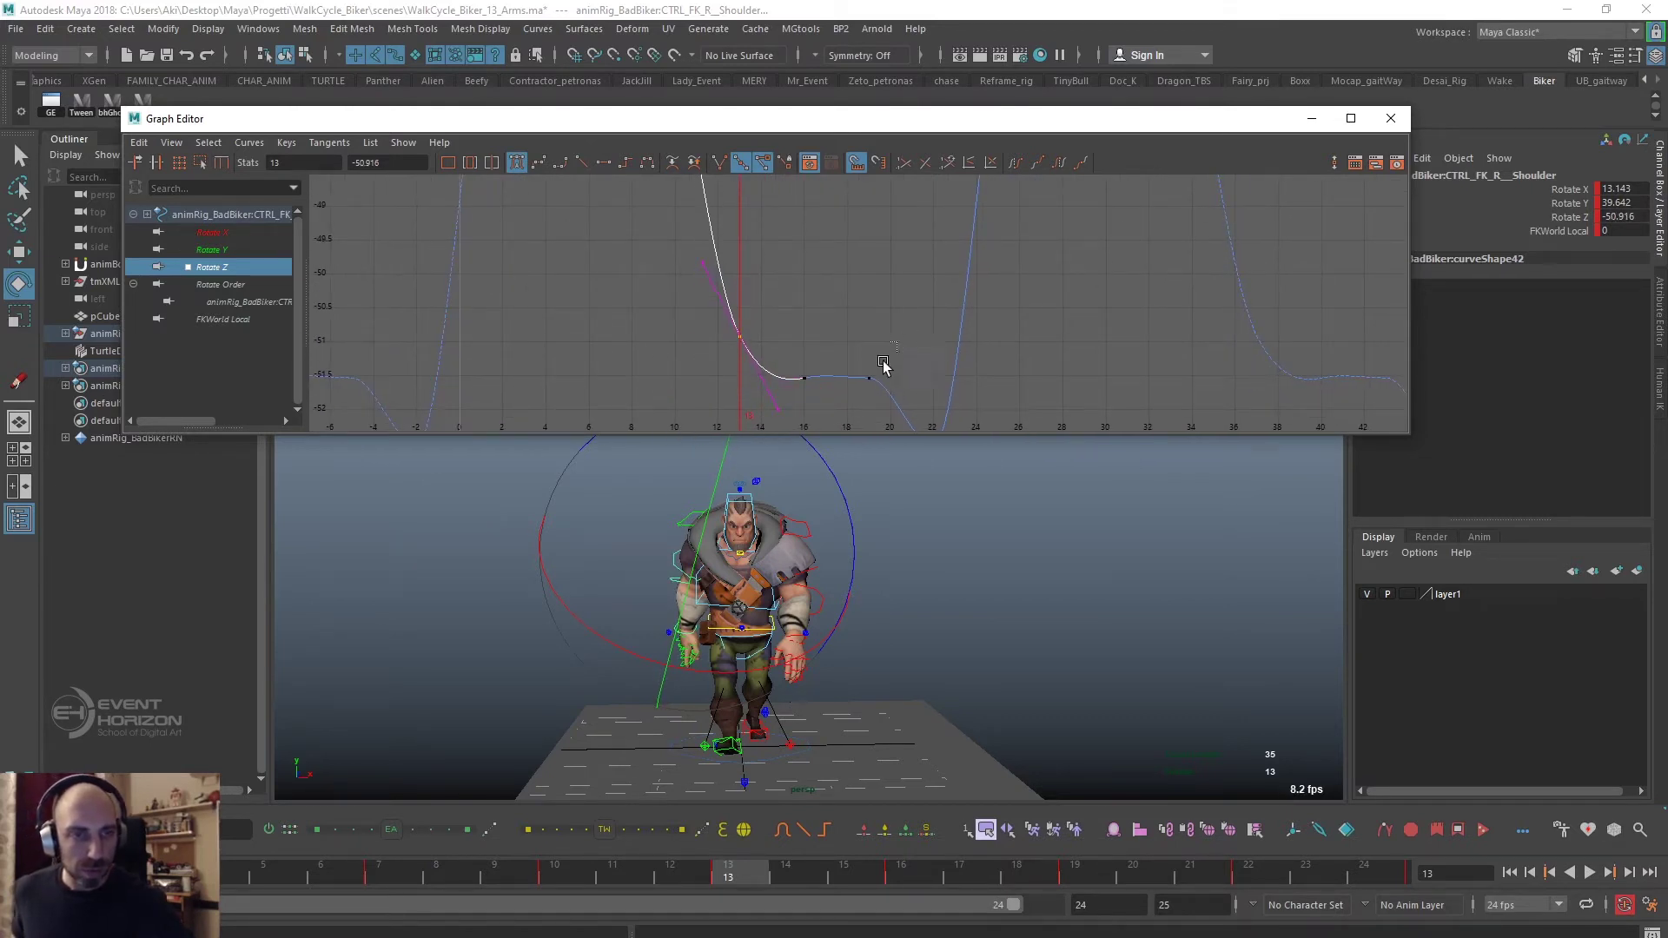
left_click(741, 338, "shift")
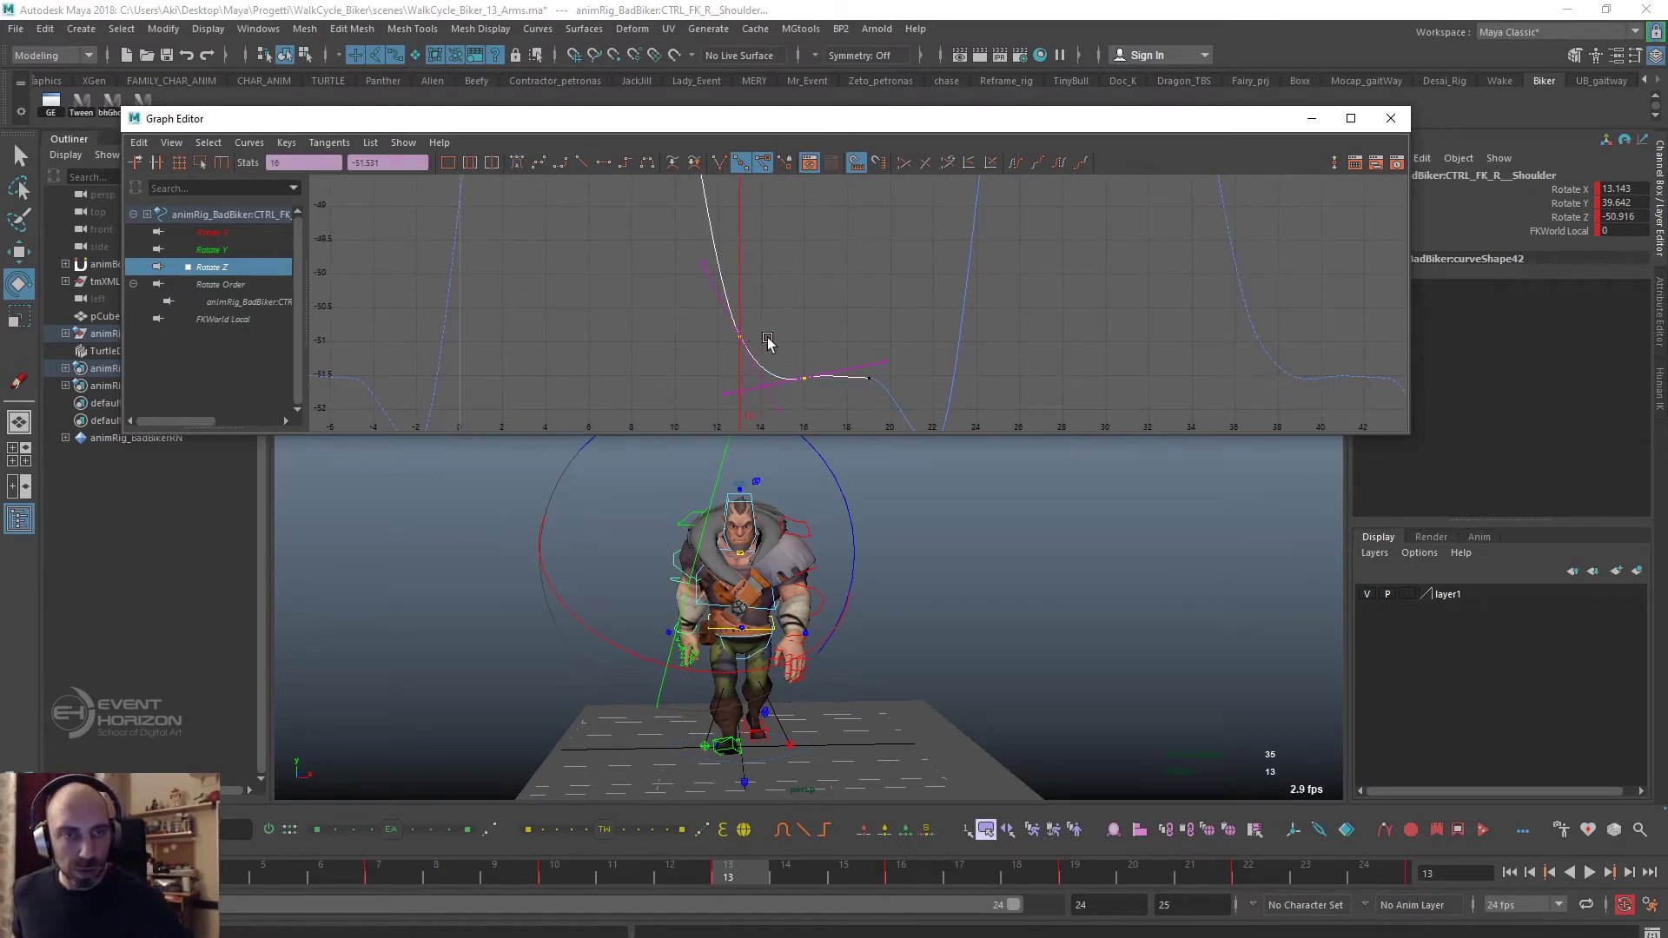
left_click(808, 368)
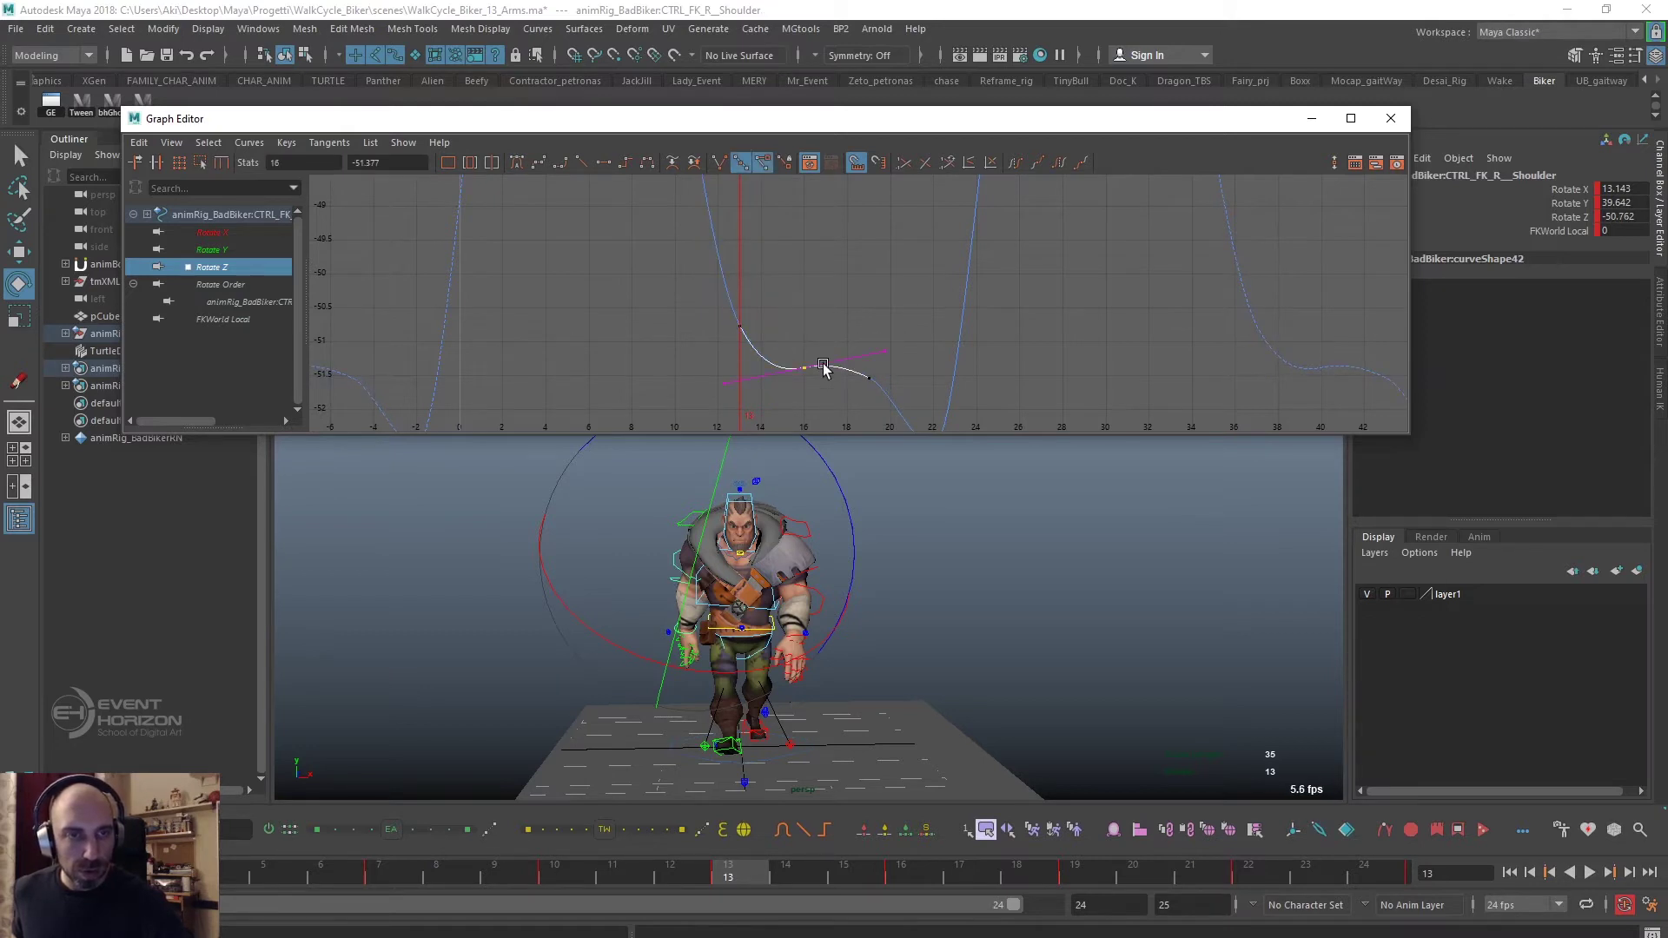
left_click(516, 163)
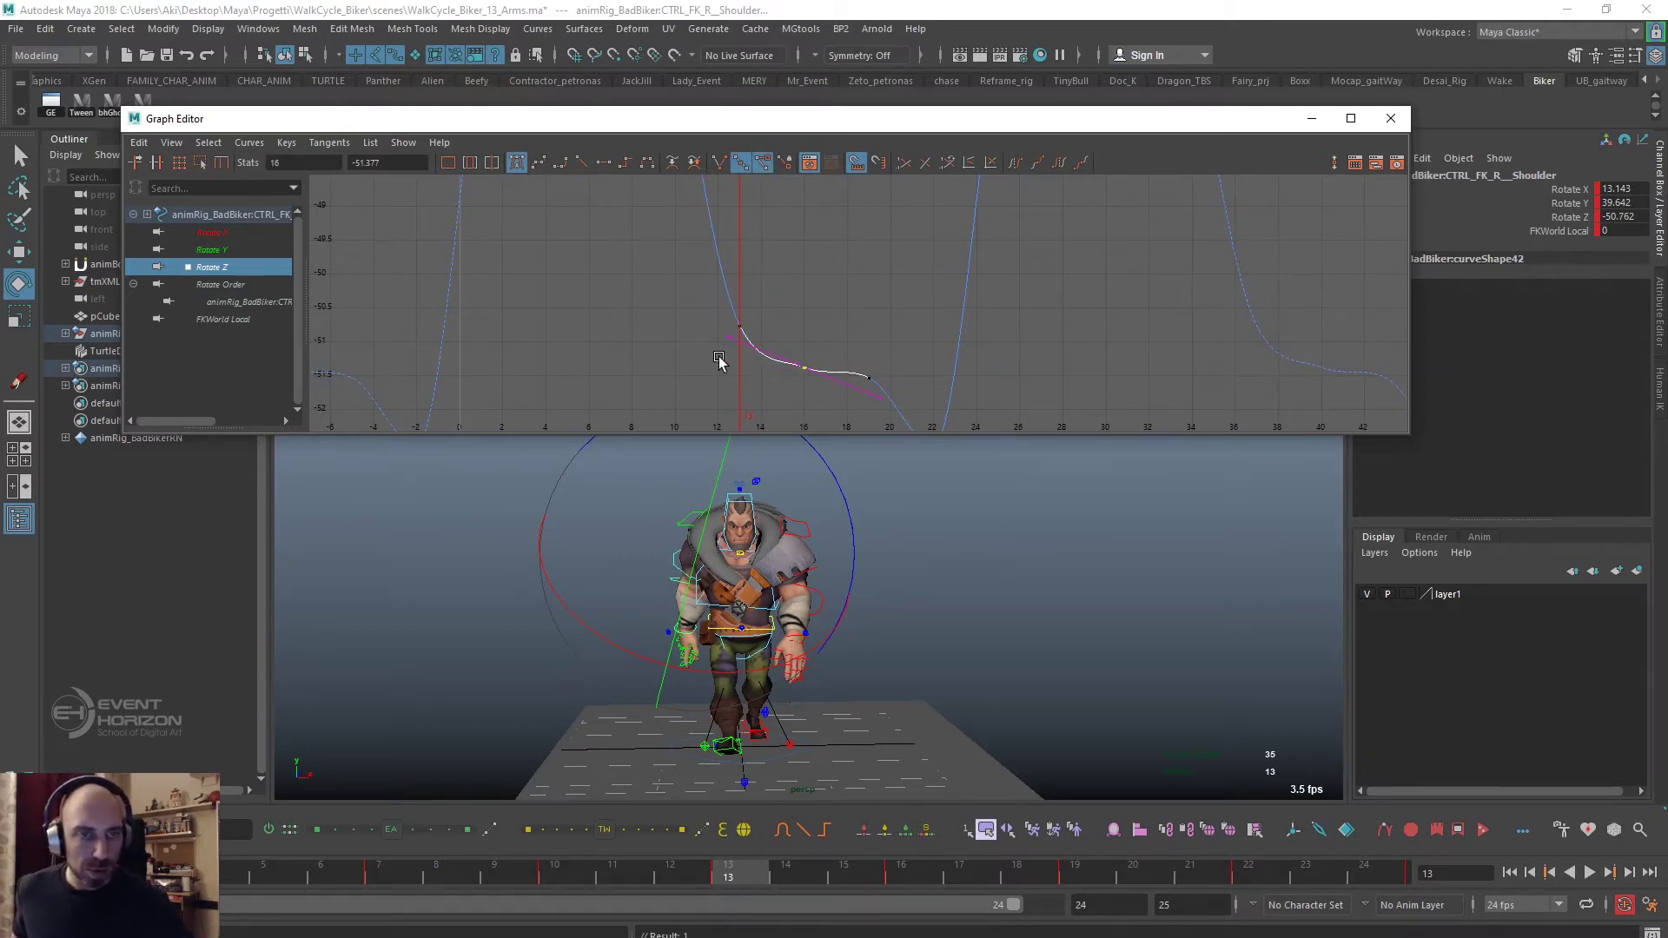
middle_click_drag(745, 376, 733, 367, "shift")
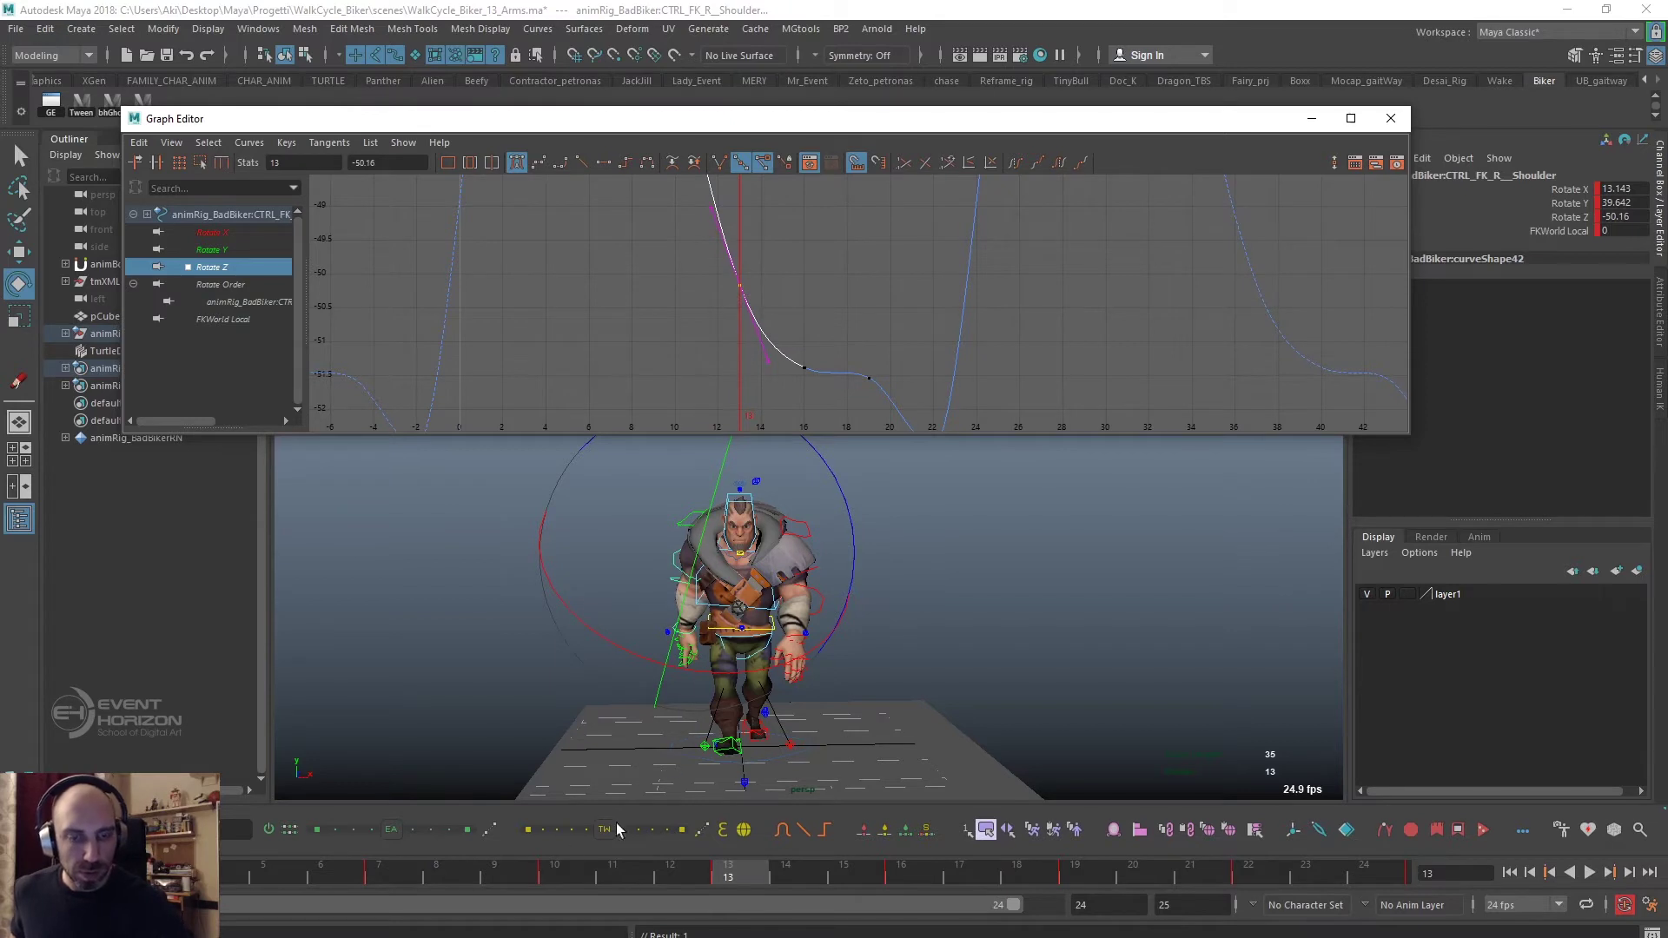
Play back the arm, then raise the Rotate Z key at frame 22 to -51.172.
key("alt+v")
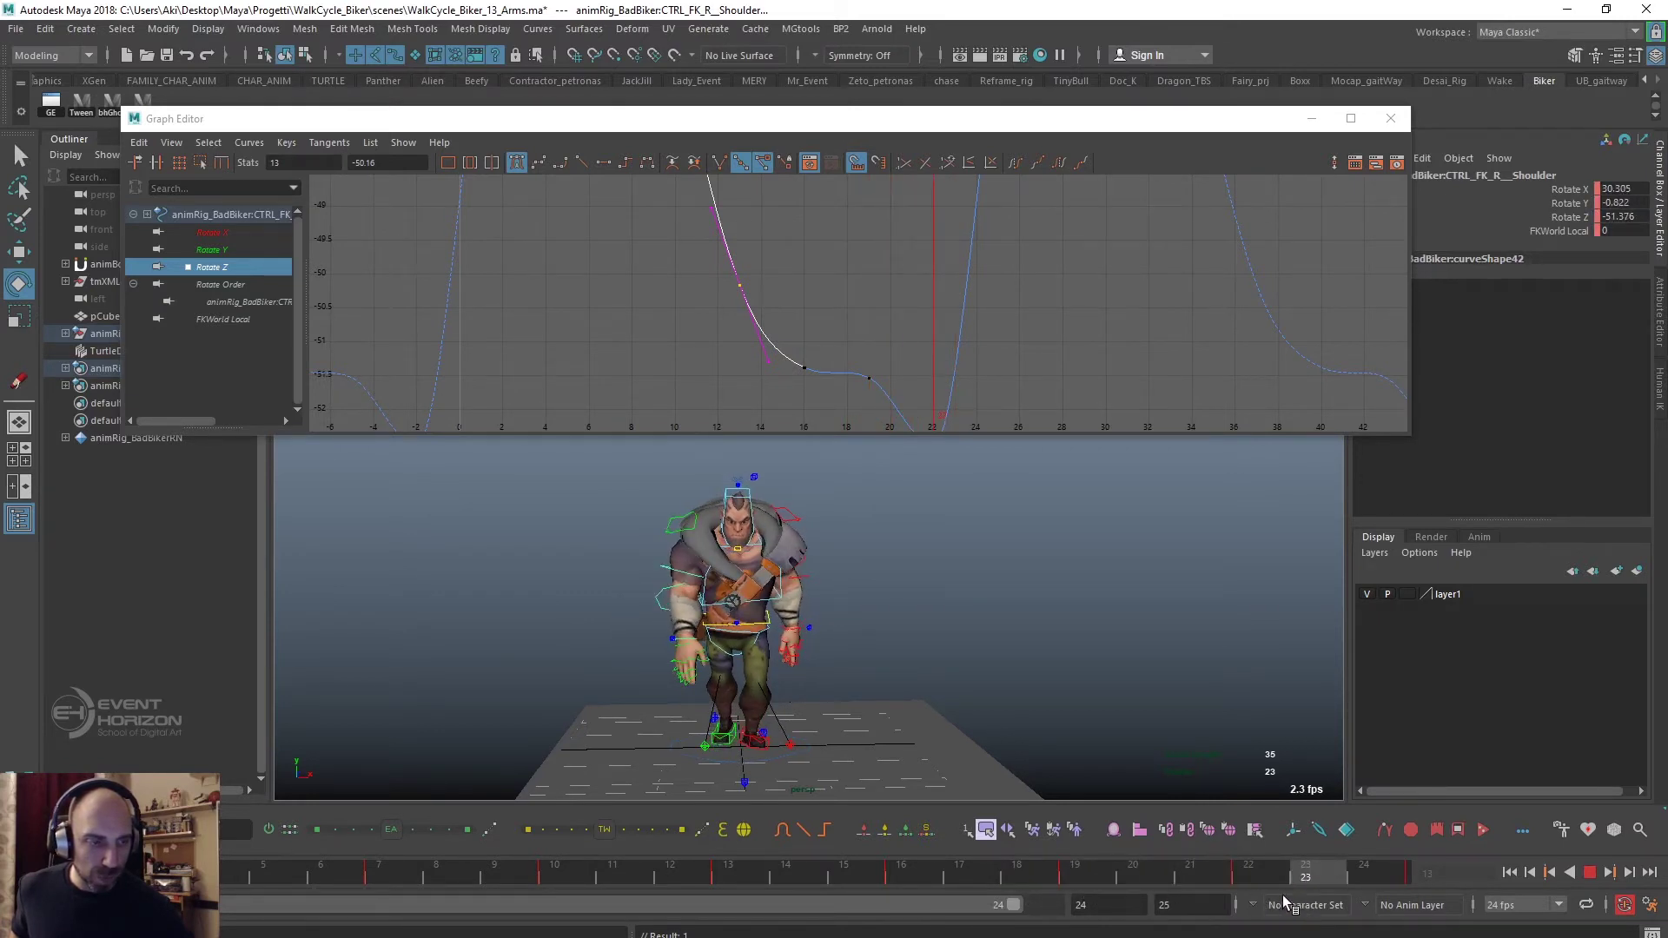
left_click(1249, 872)
middle_click_drag(1011, 388, 924, 298, "alt")
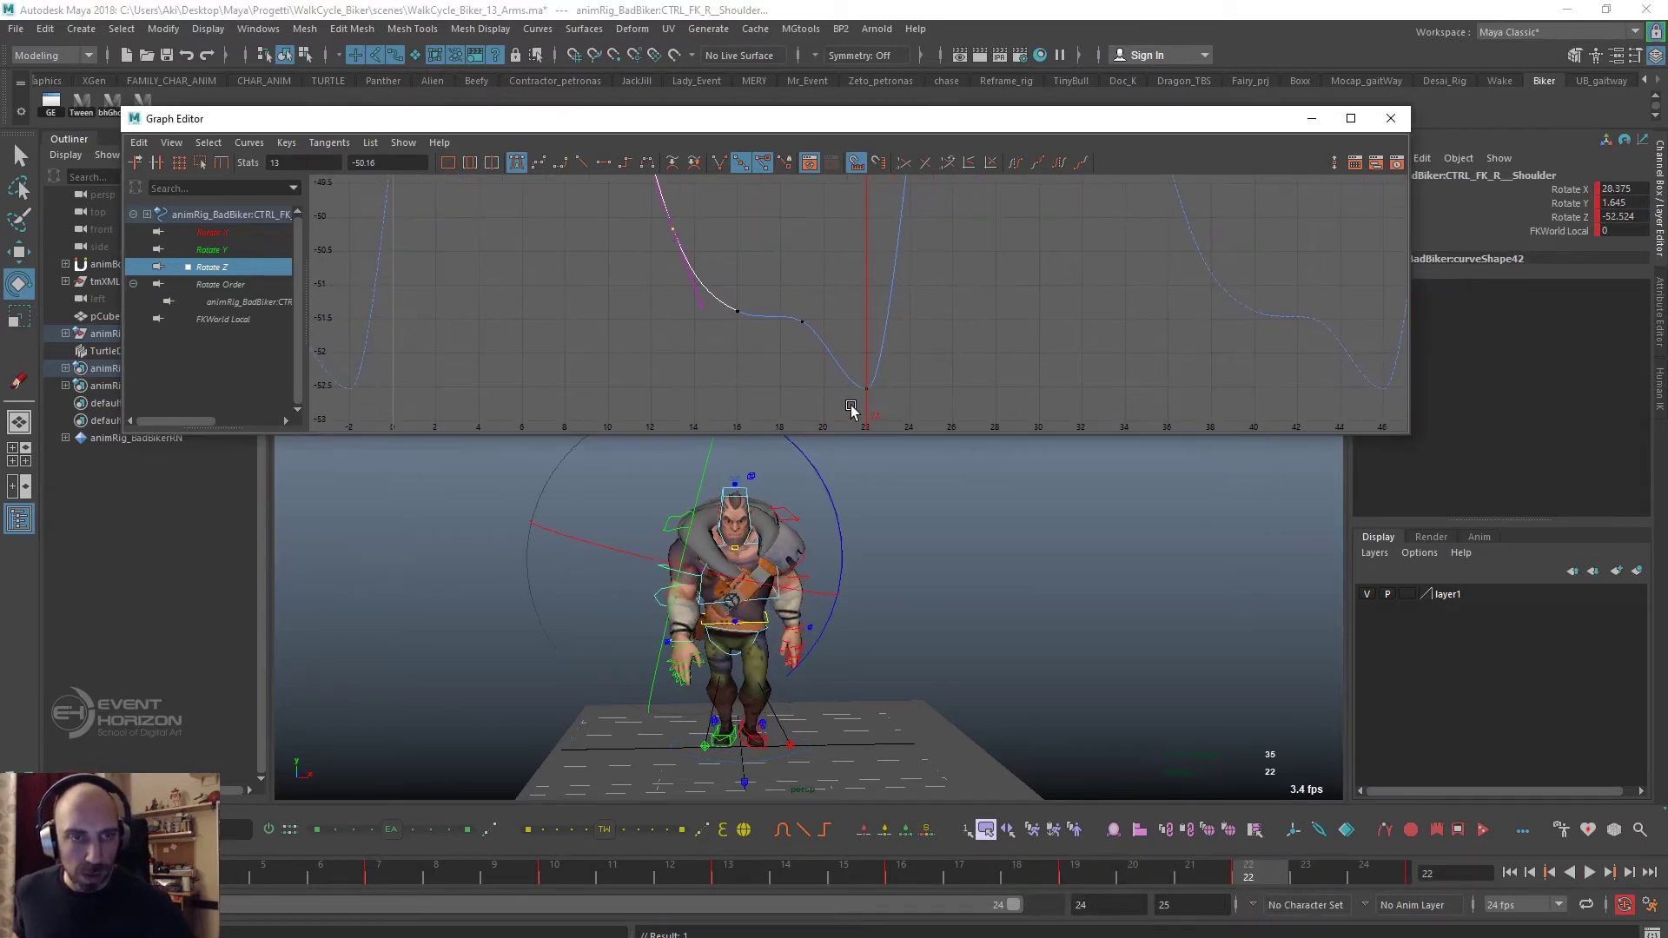
left_click_drag(850, 410, 935, 383)
middle_click_drag(938, 359, 926, 174)
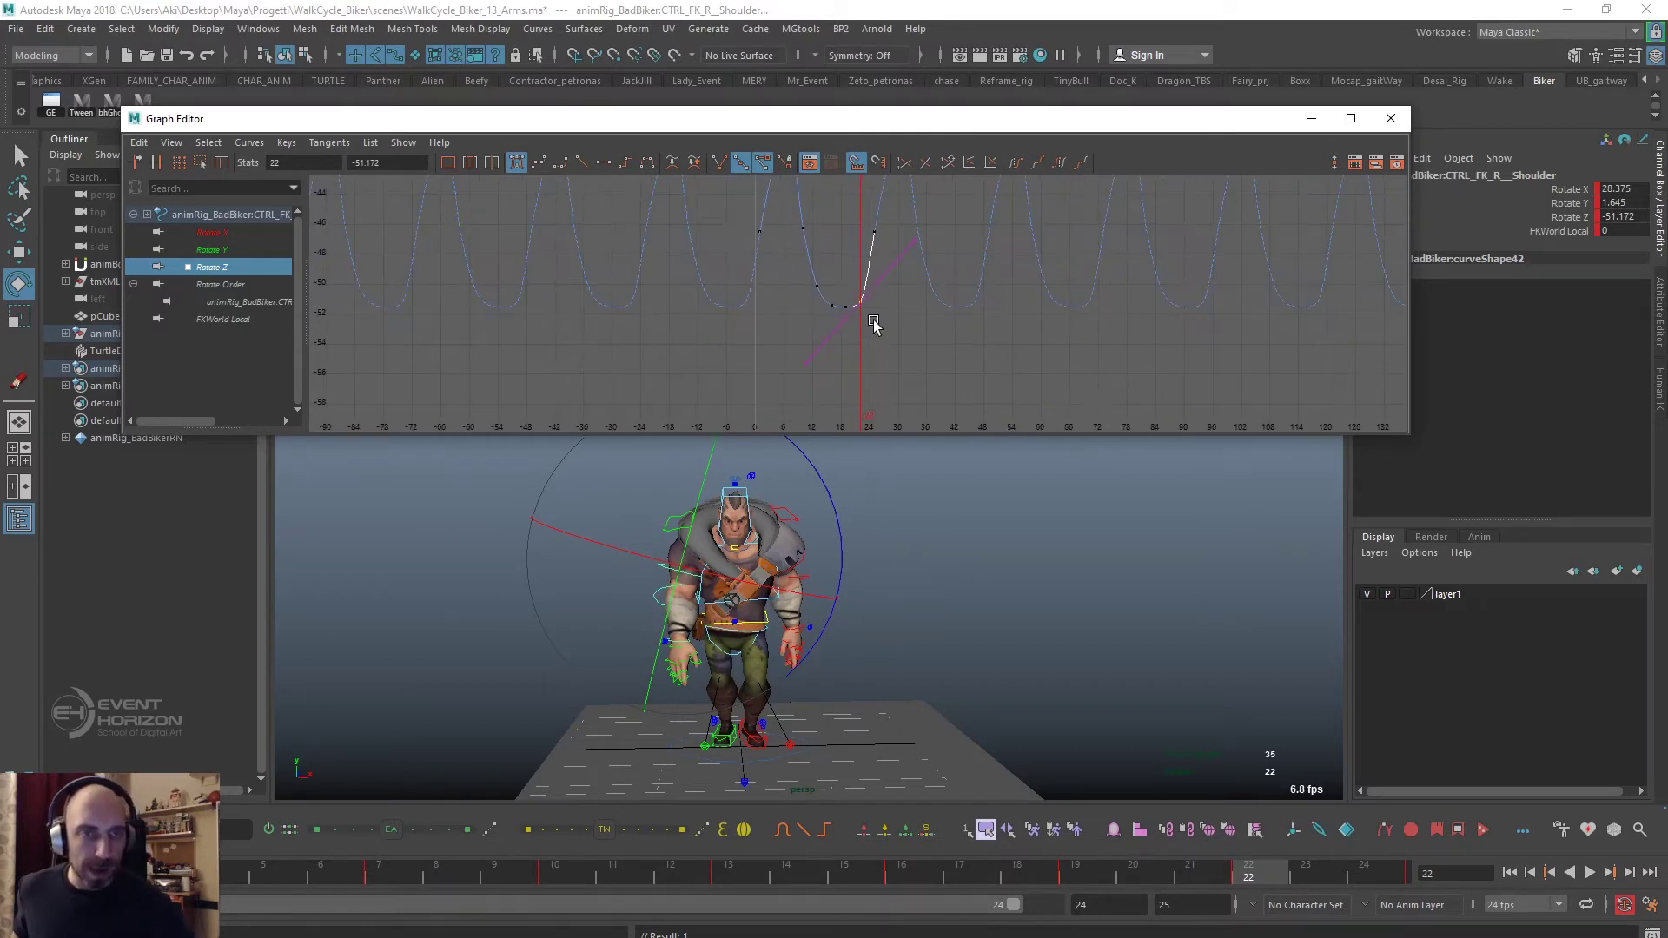
scroll(852, 373, "down", 5)
Display the shoulder's Rotate X curve and play the walk cycle from a new angle.
left_click(200, 232)
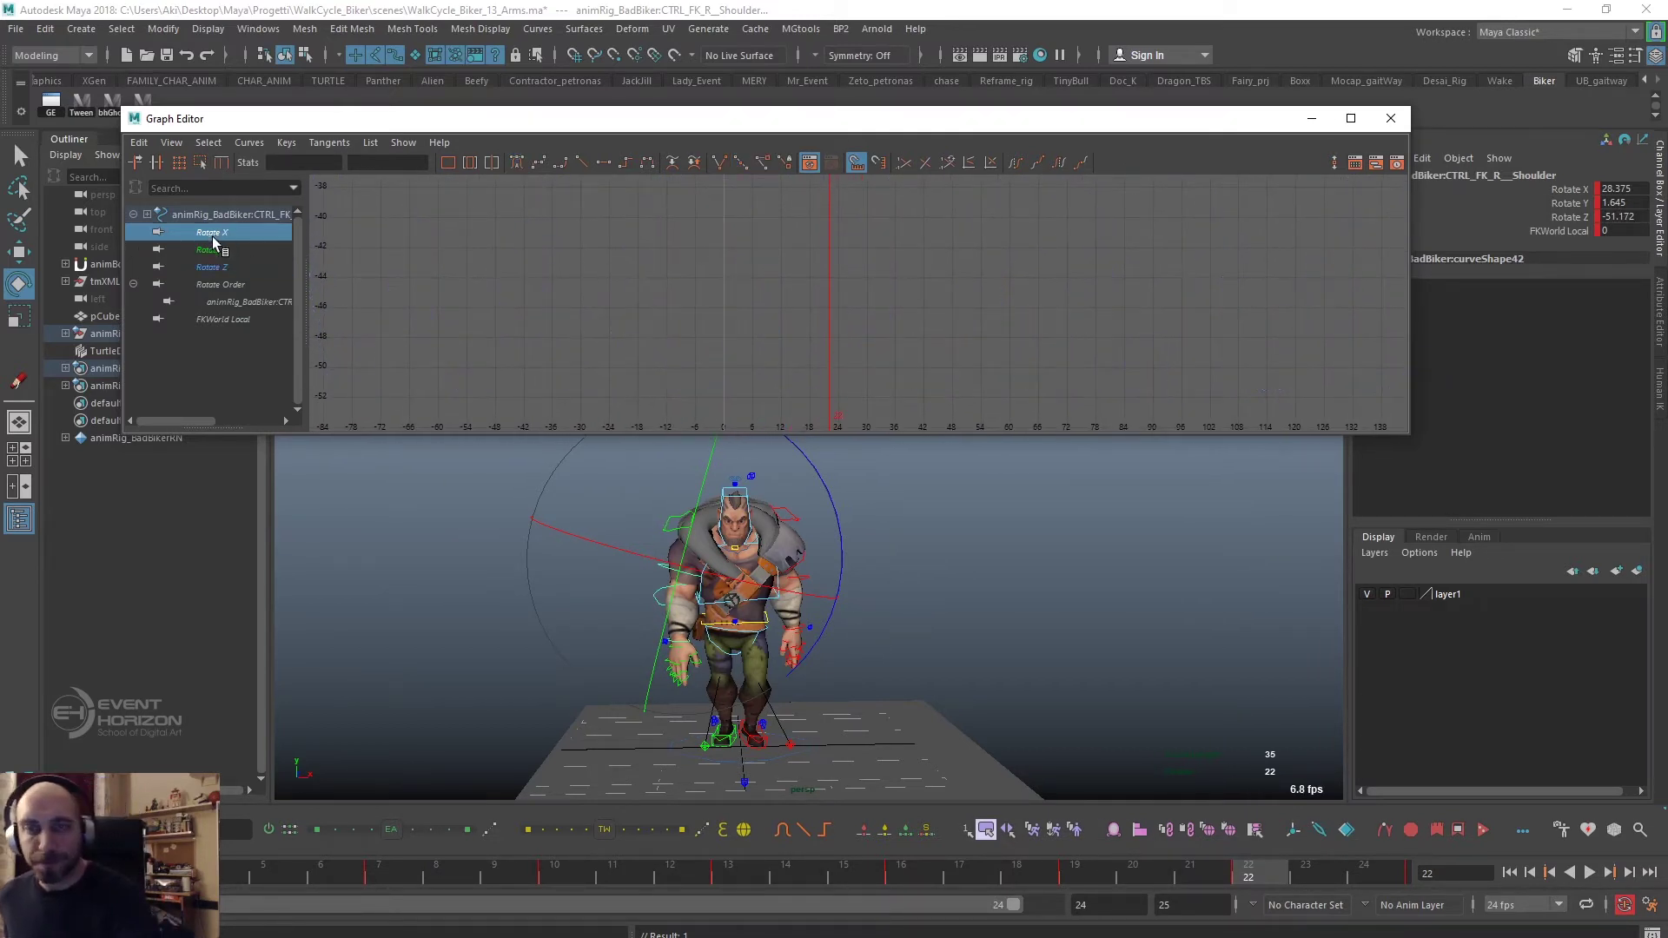
mouse_move(663, 695)
left_mouse_down("alt")
mouse_move(1042, 674)
mouse_move(1006, 696)
mouse_move(655, 708)
left_mouse_up("alt")
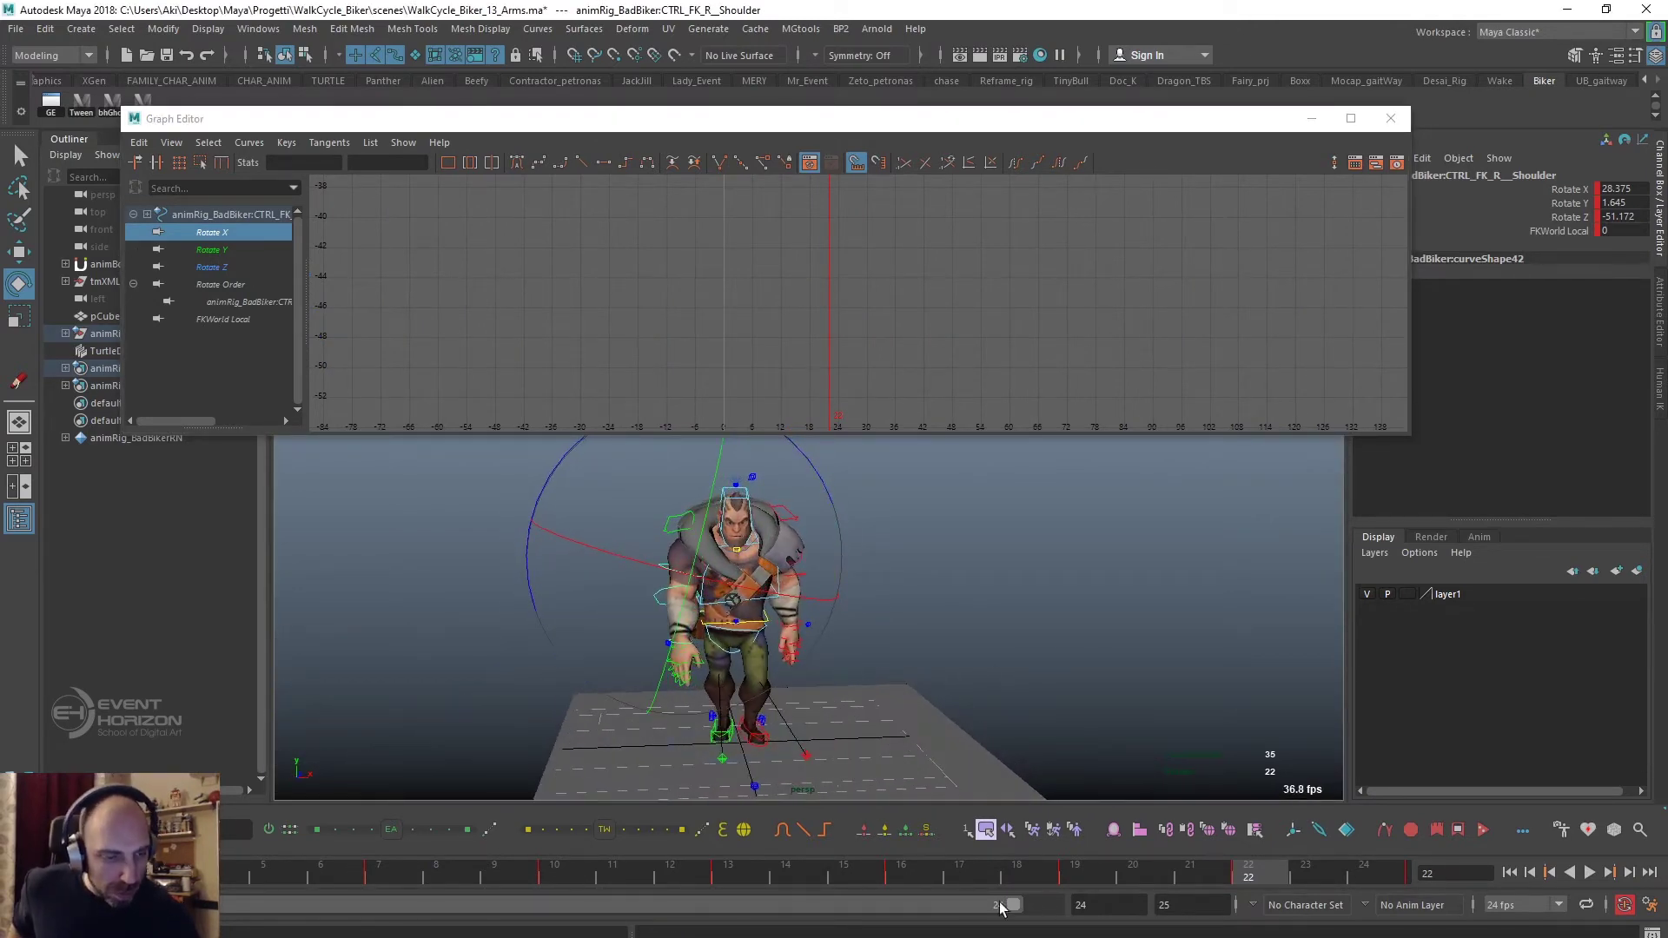
key("alt+v")
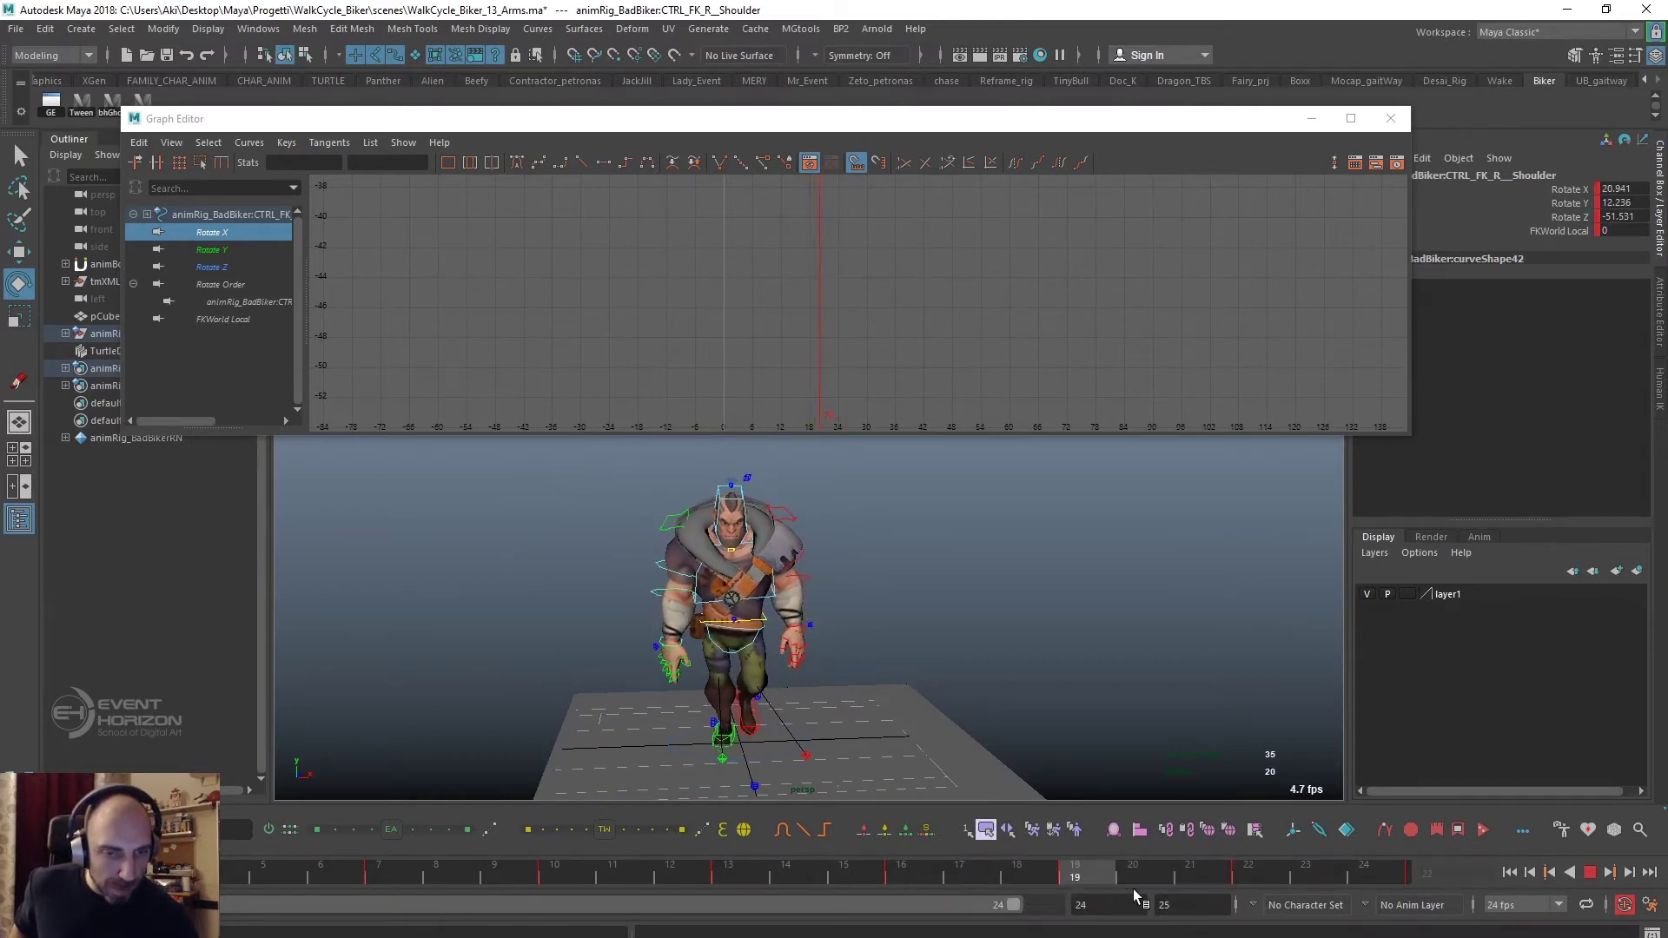
key("alt+v")
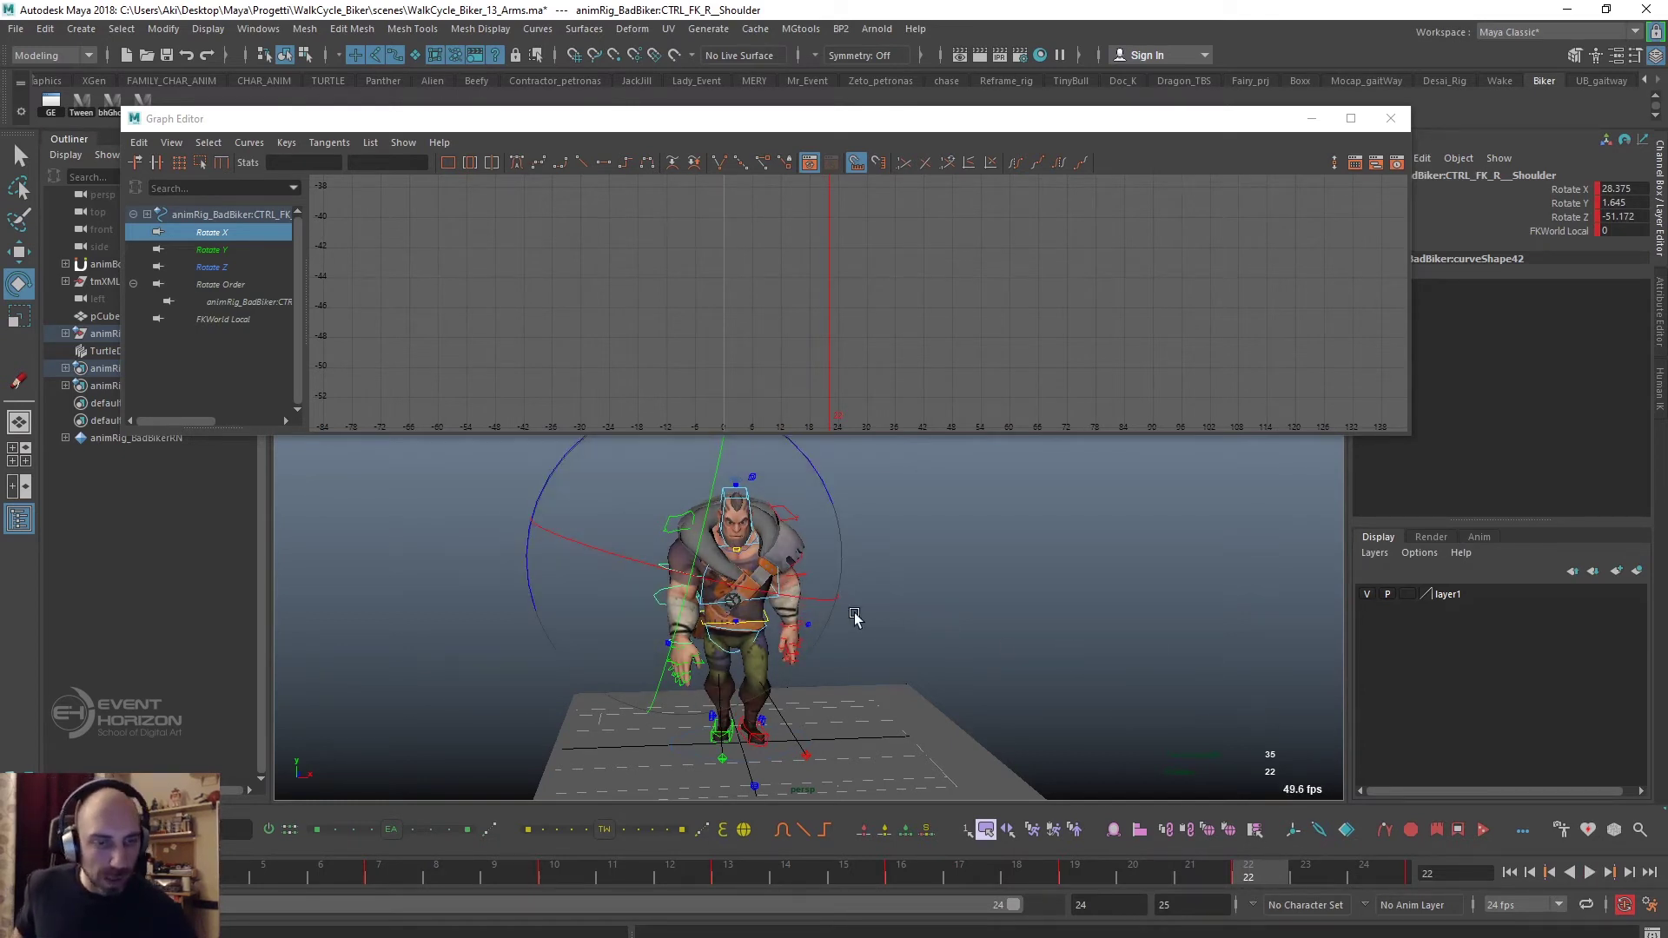
Nudge the shoulder's X rotation, return to frame 1 and fit the whole Rotate X curve.
left_click_drag(817, 601, 826, 586)
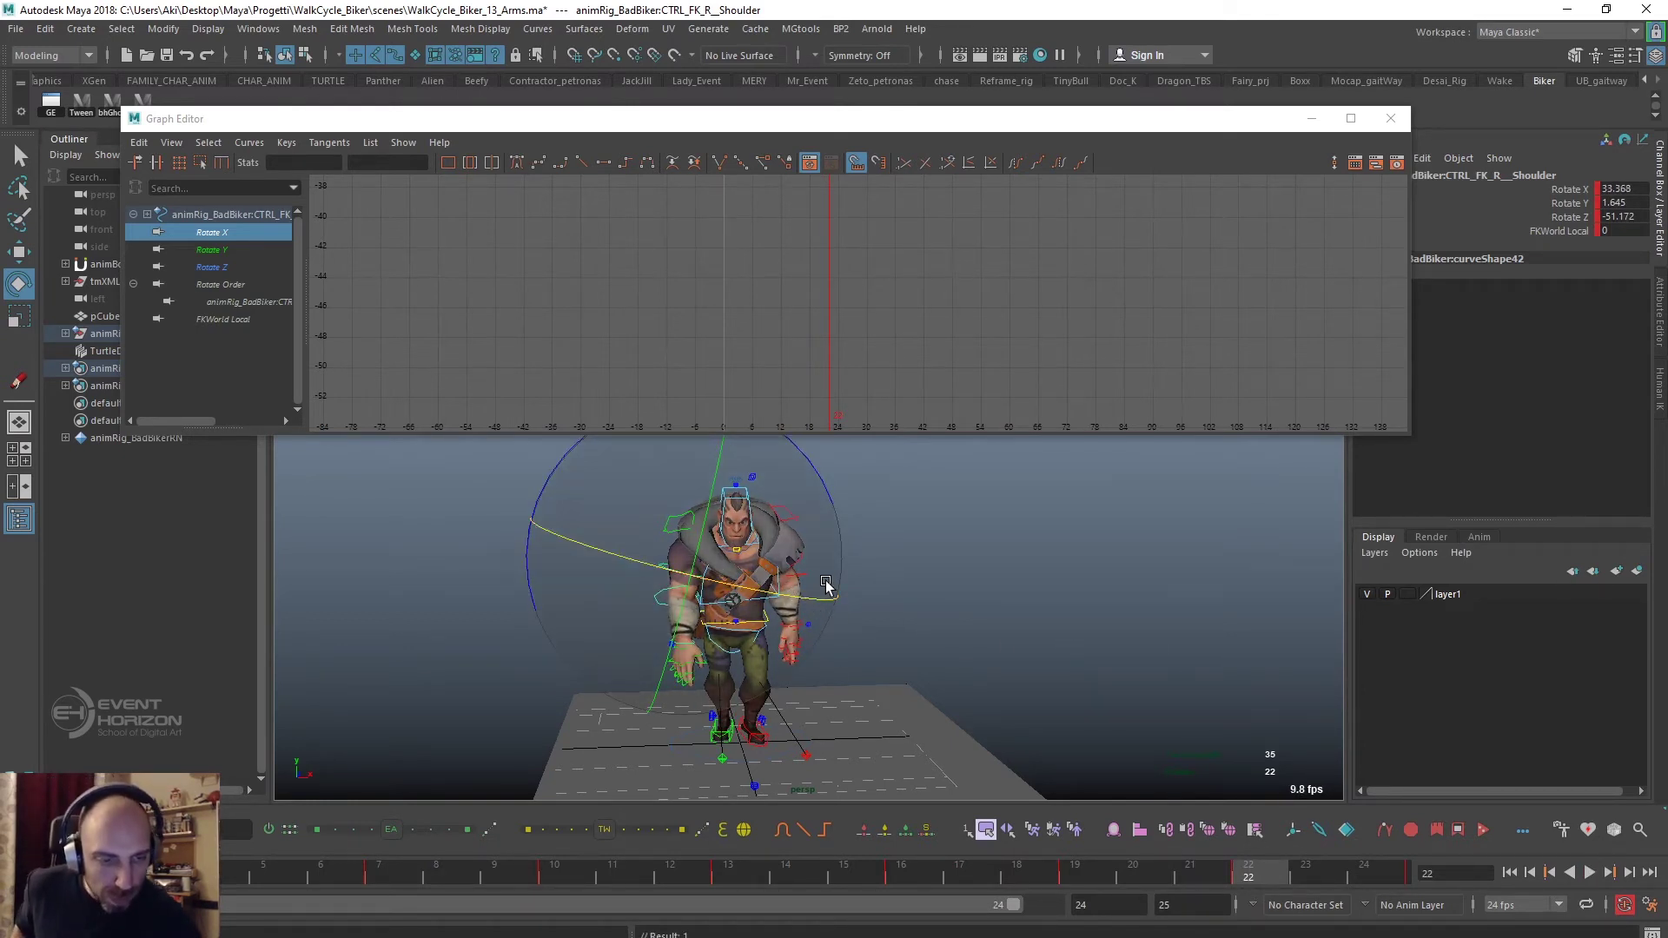
left_click_drag(1022, 881, 1360, 875)
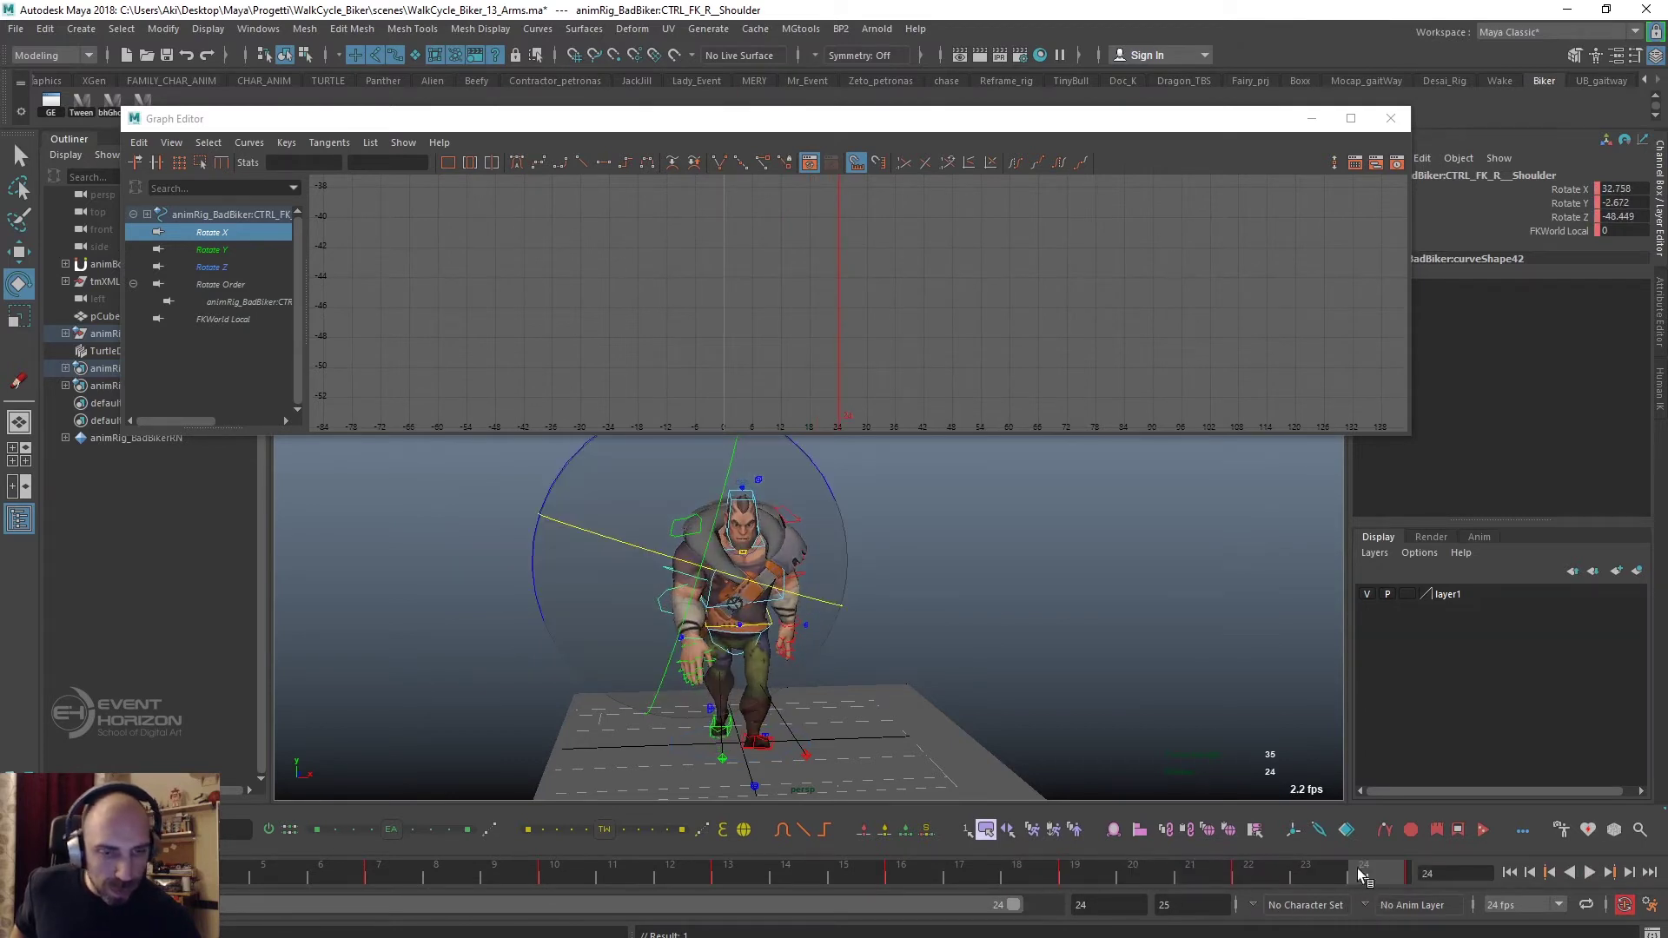
key("alt+shift+v")
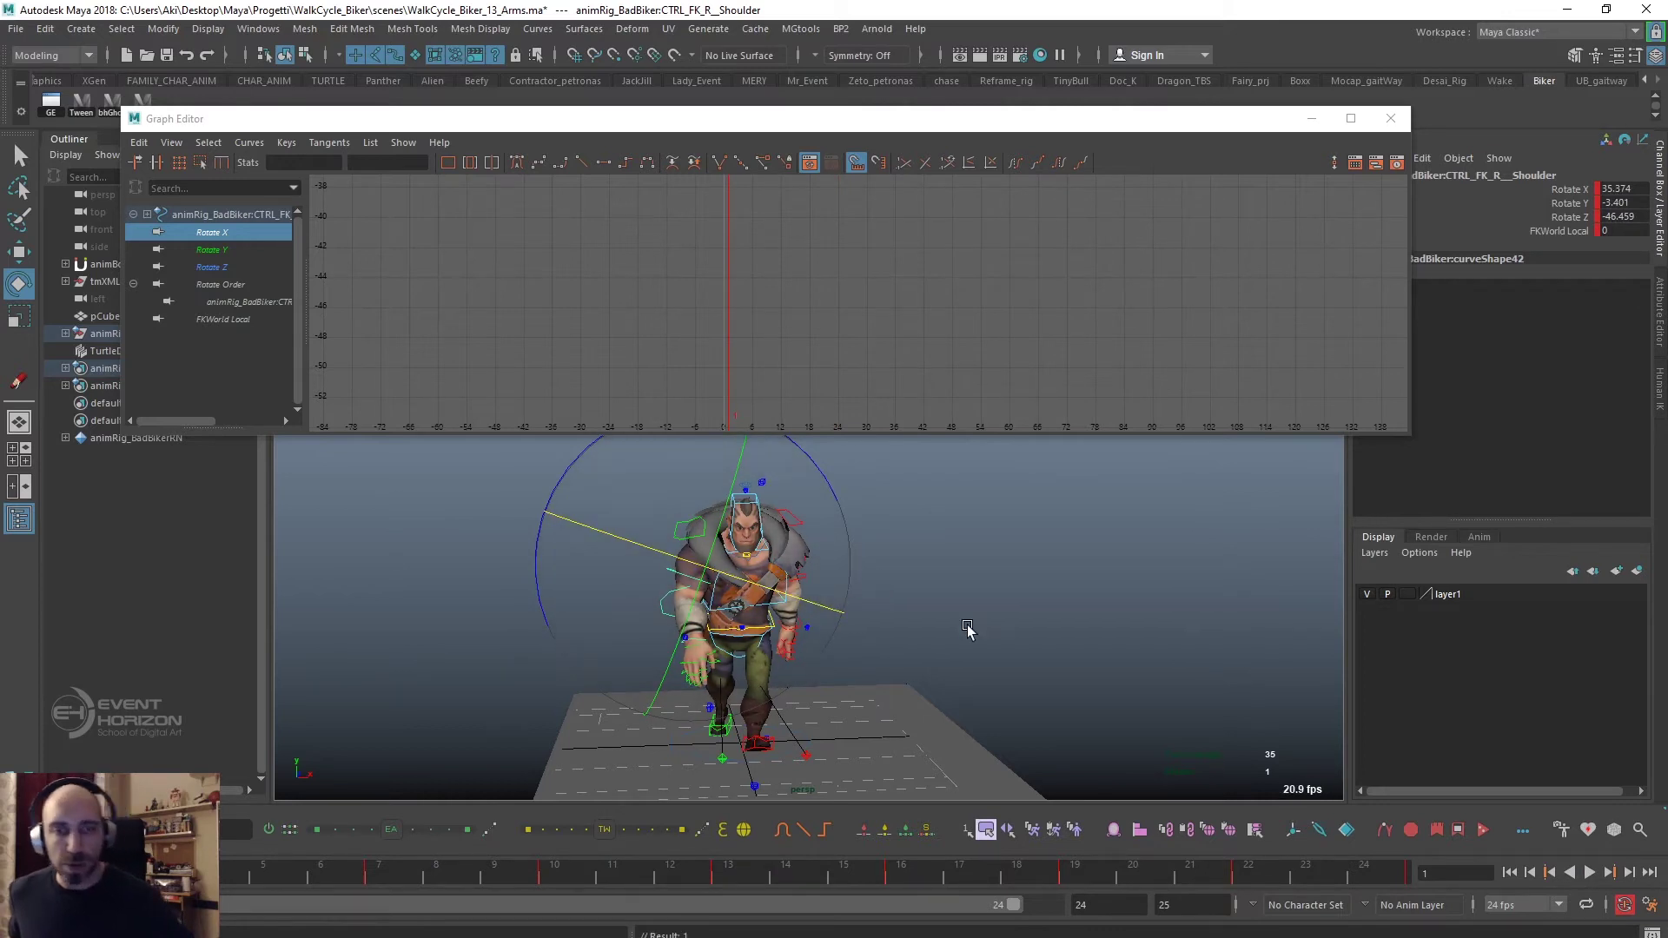
key("f")
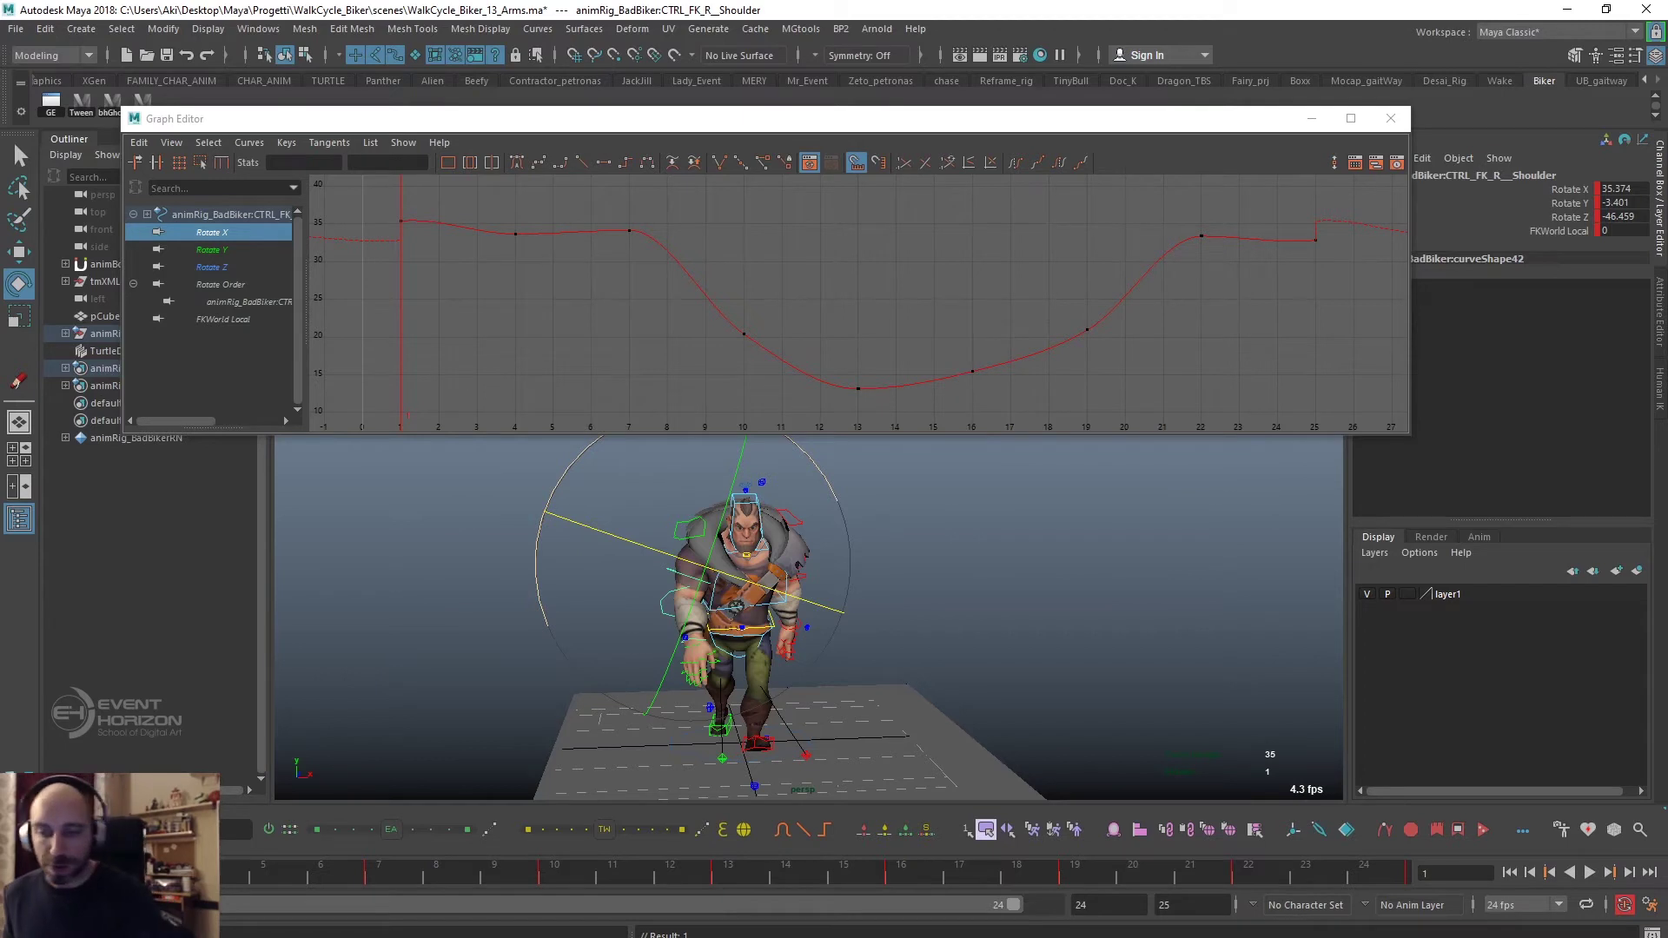
Extend the playback range to frame 25 and raise the Rotate X key at frame 4.
left_click_drag(1013, 906, 1050, 905)
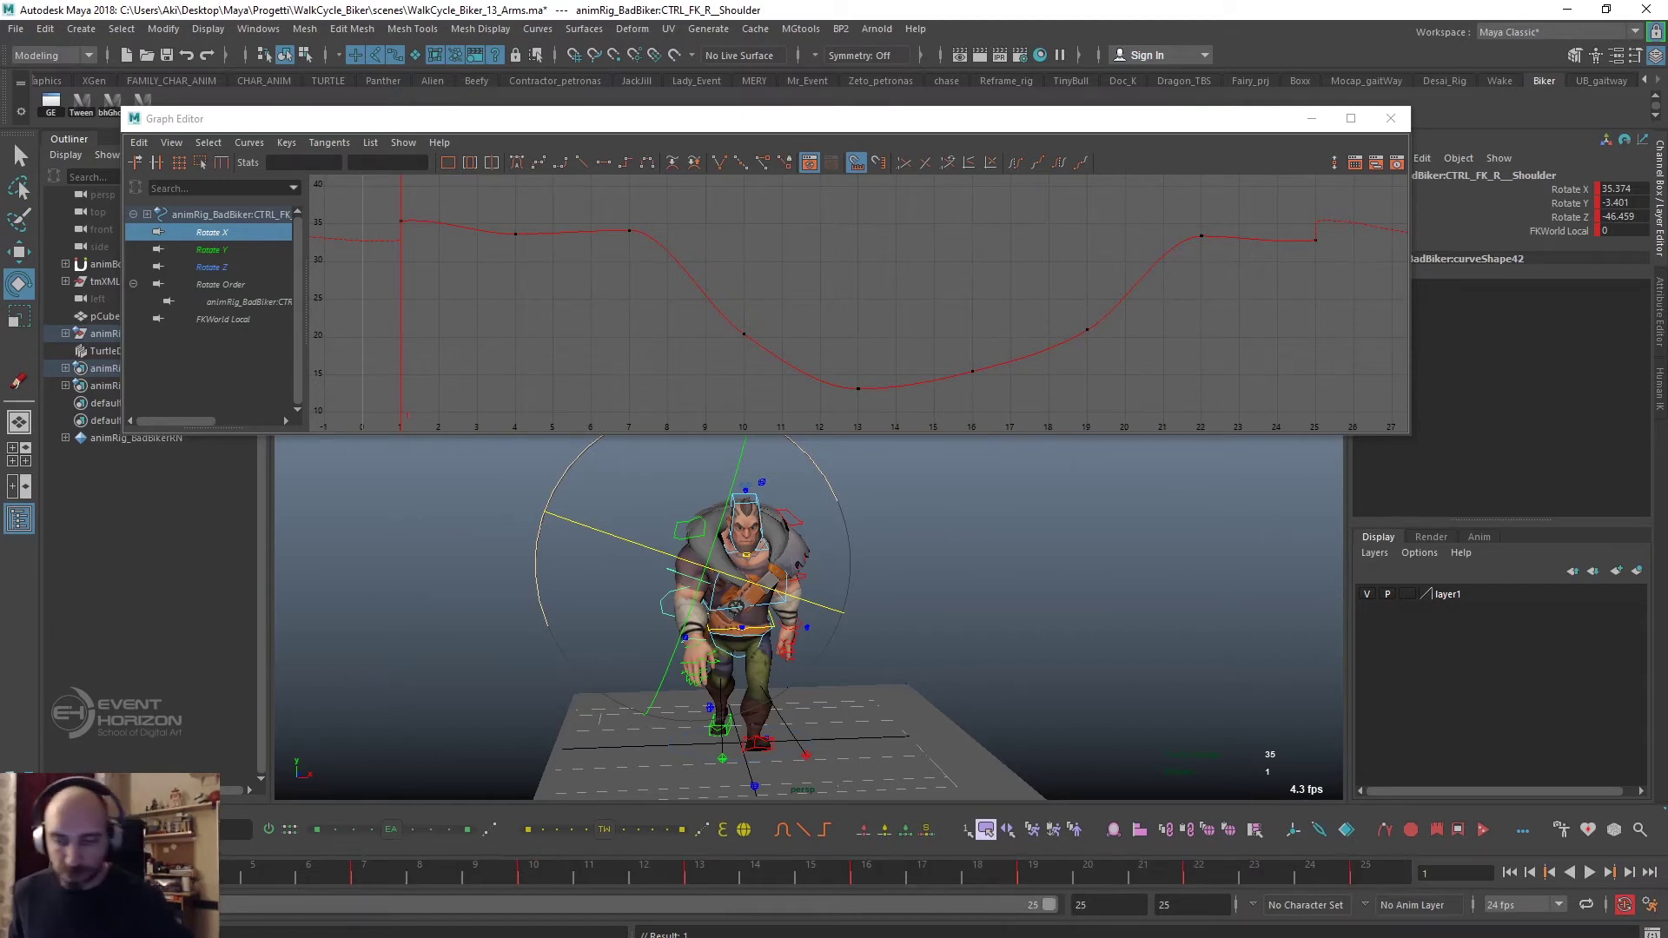
left_click(1370, 872)
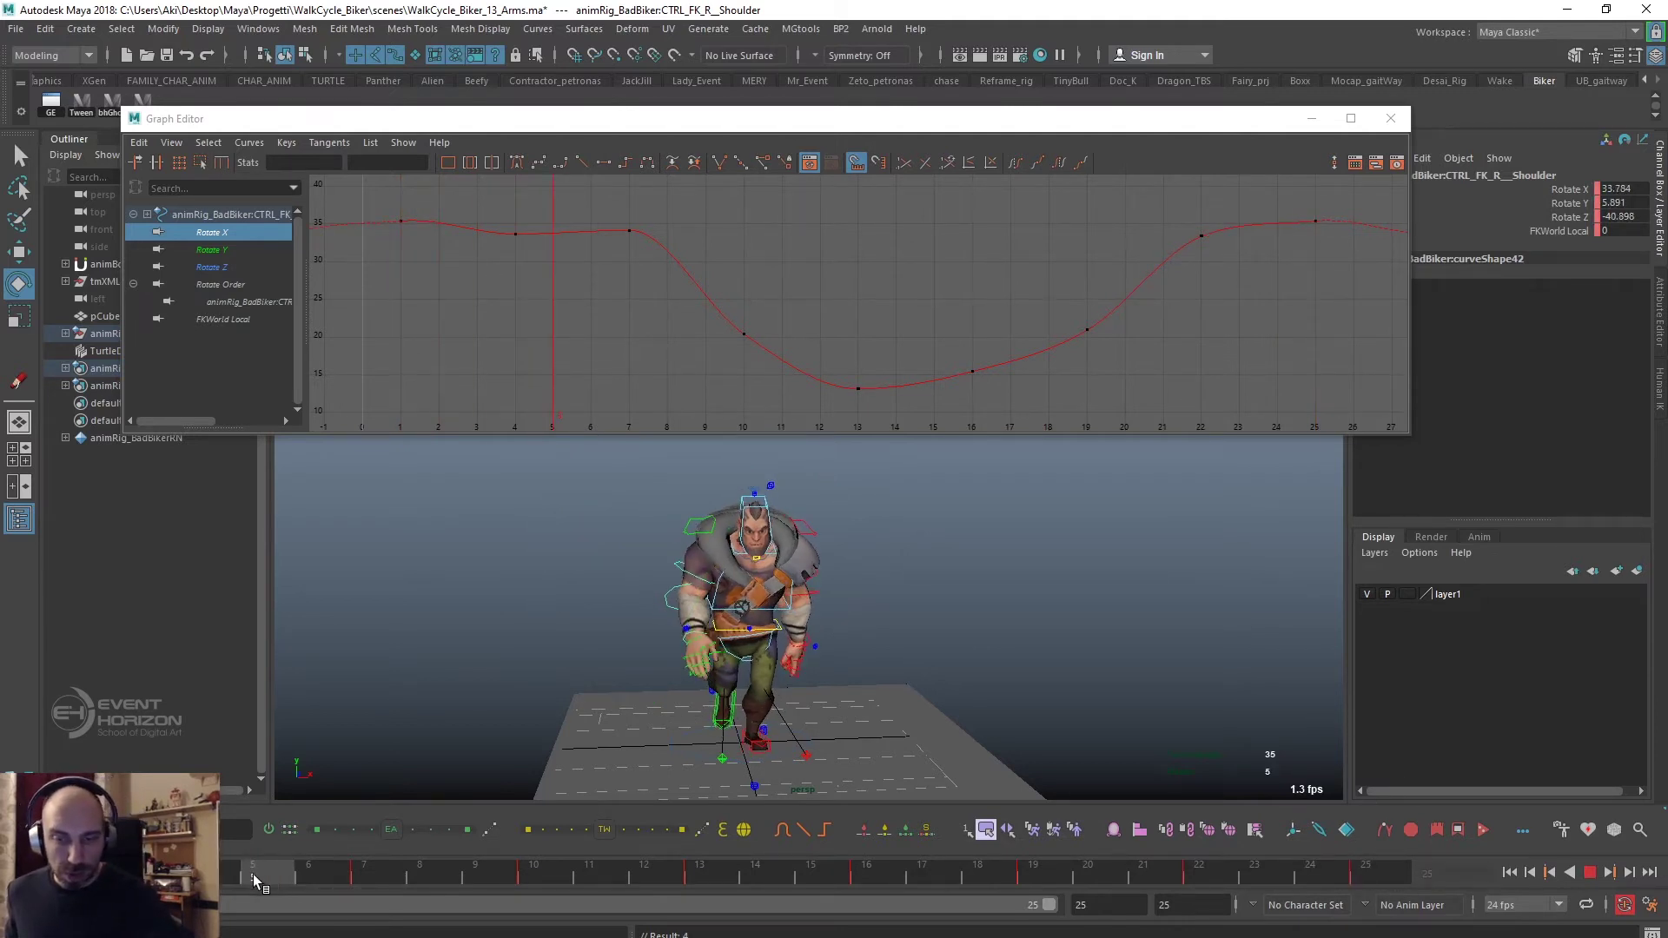
key("comma")
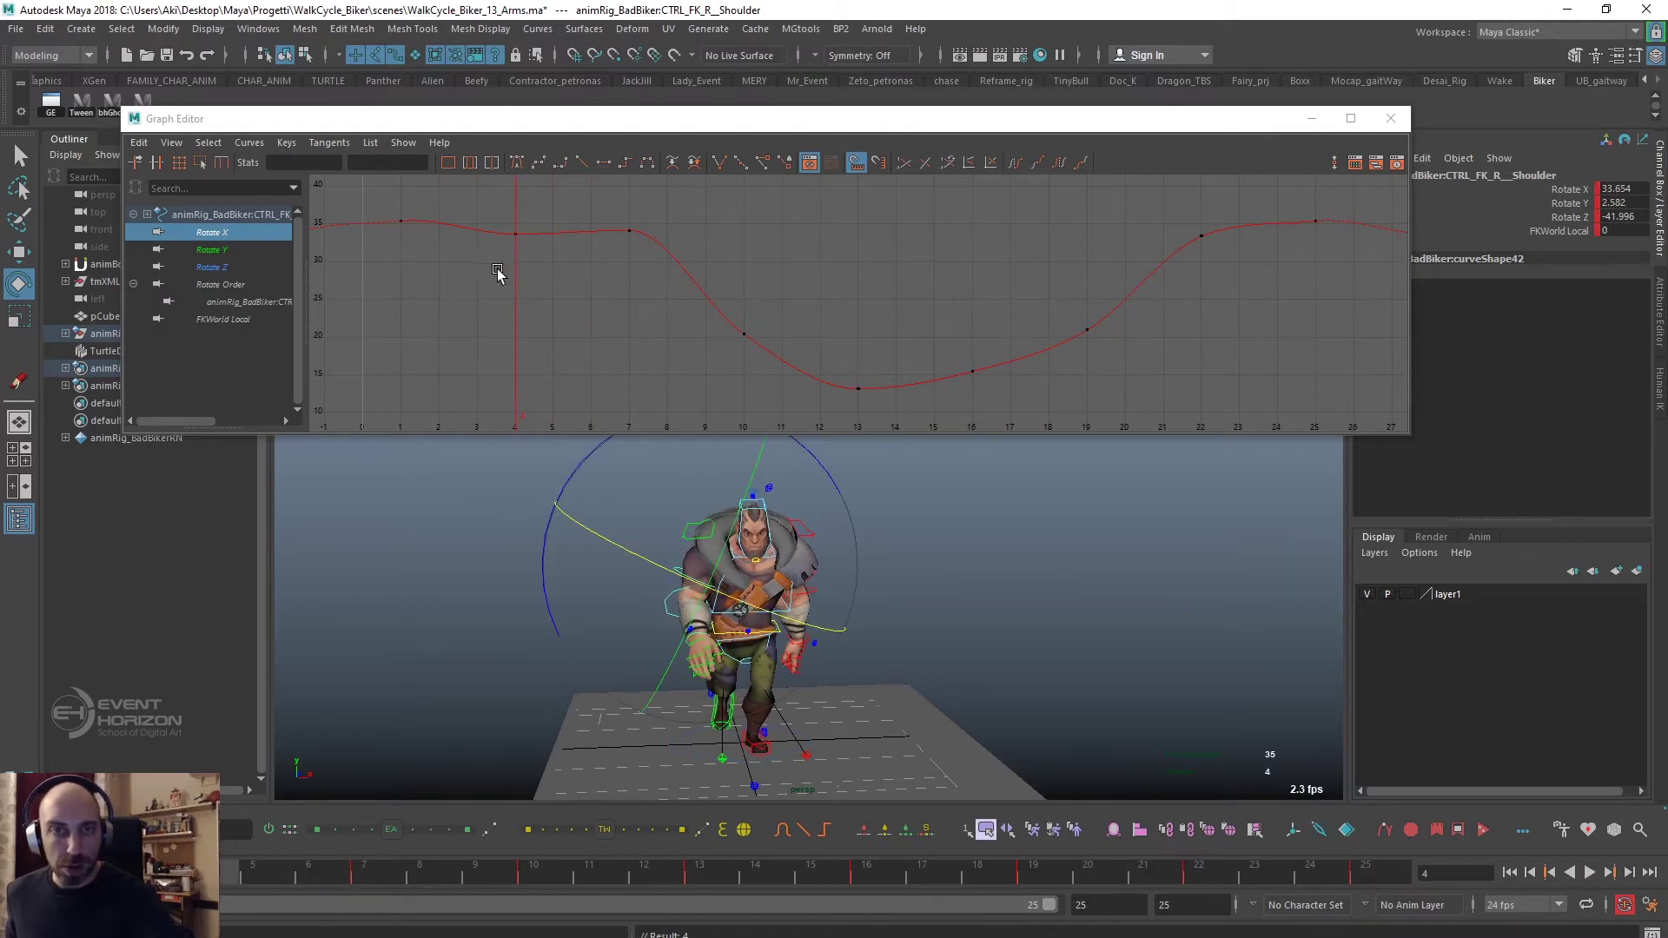
left_click_drag(499, 215, 523, 337)
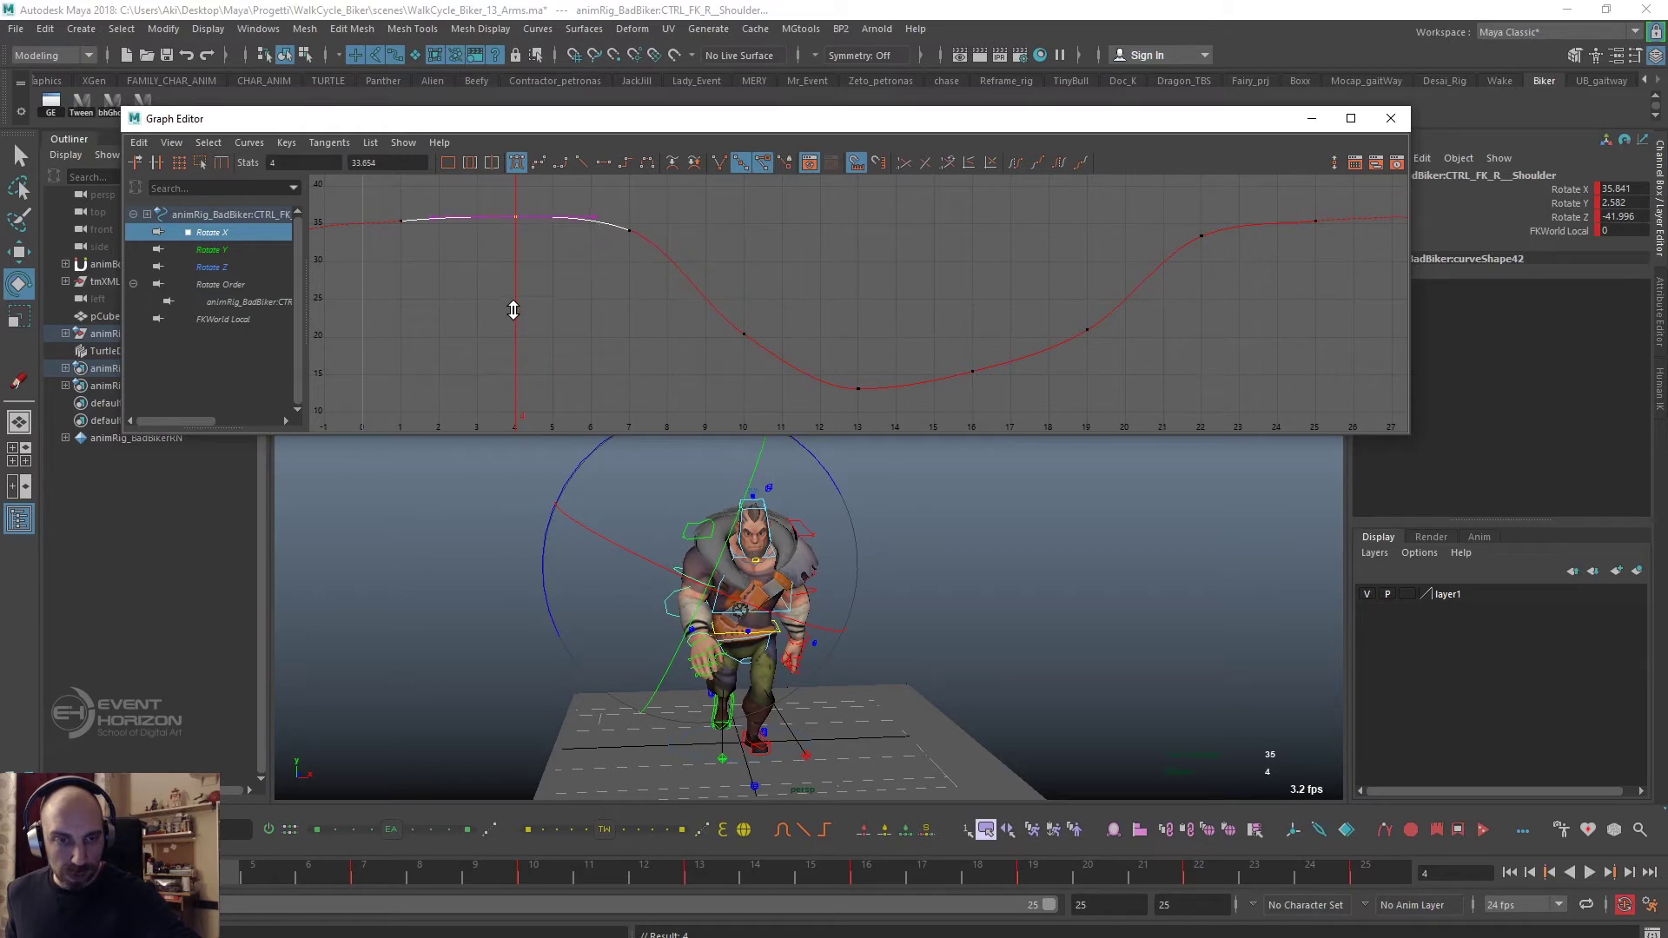
middle_click_drag(514, 311, 514, 301)
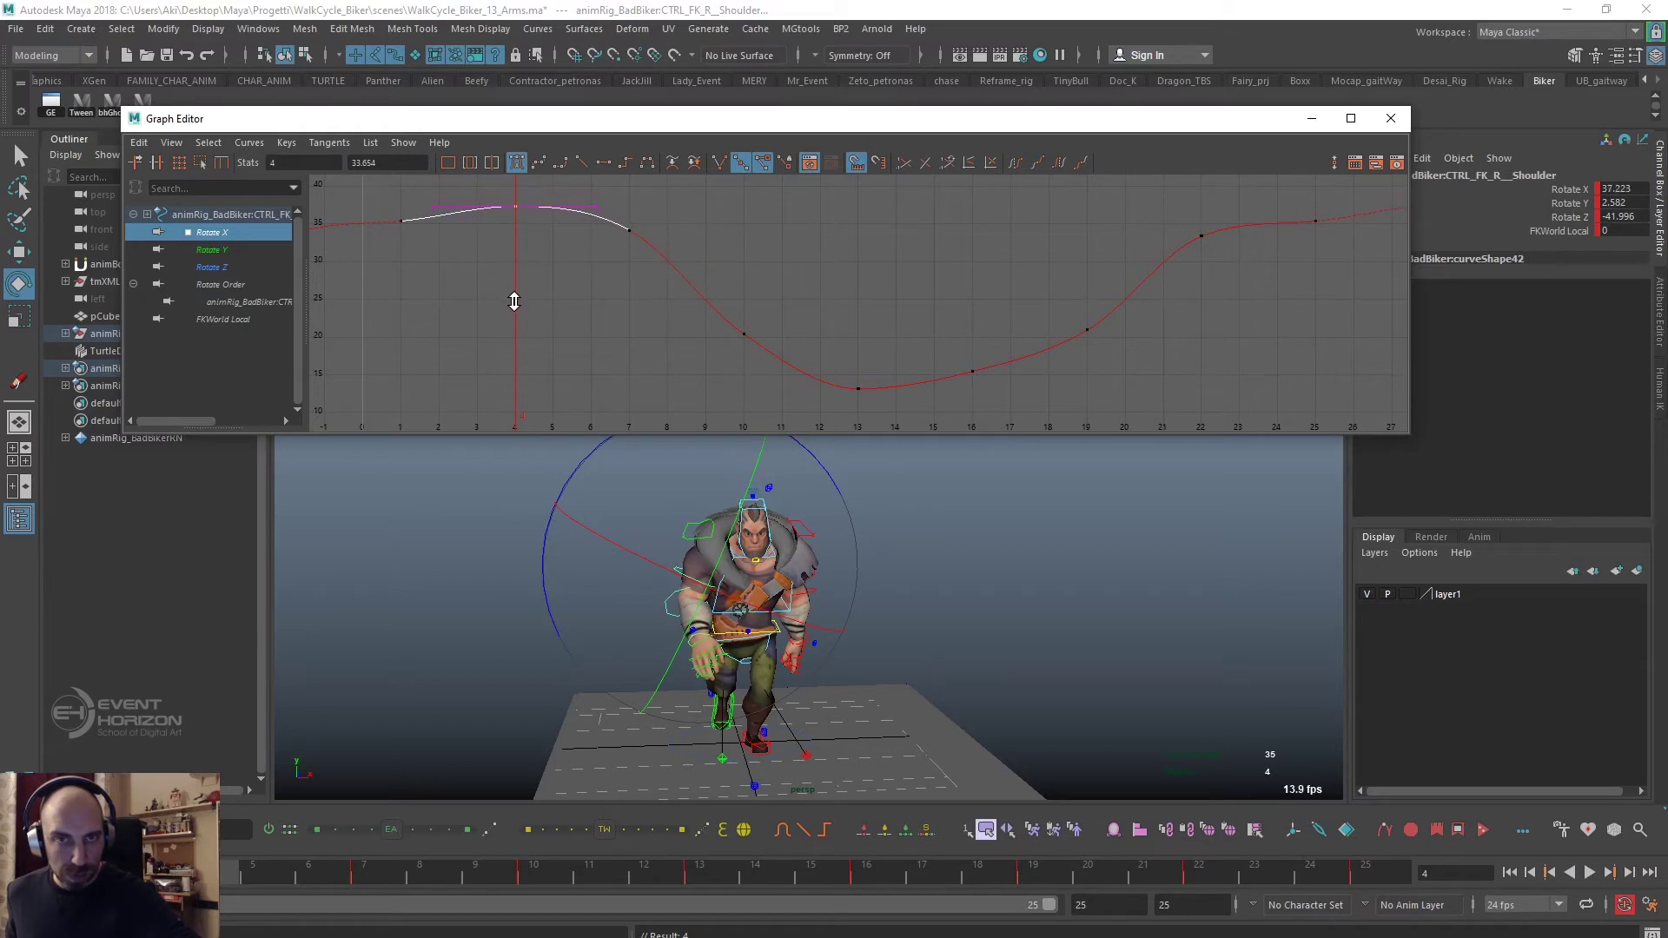
Select the frame-25 Rotate X key, play back to check the swing, and deselect the shoulder.
left_click_drag(1303, 209, 1321, 293)
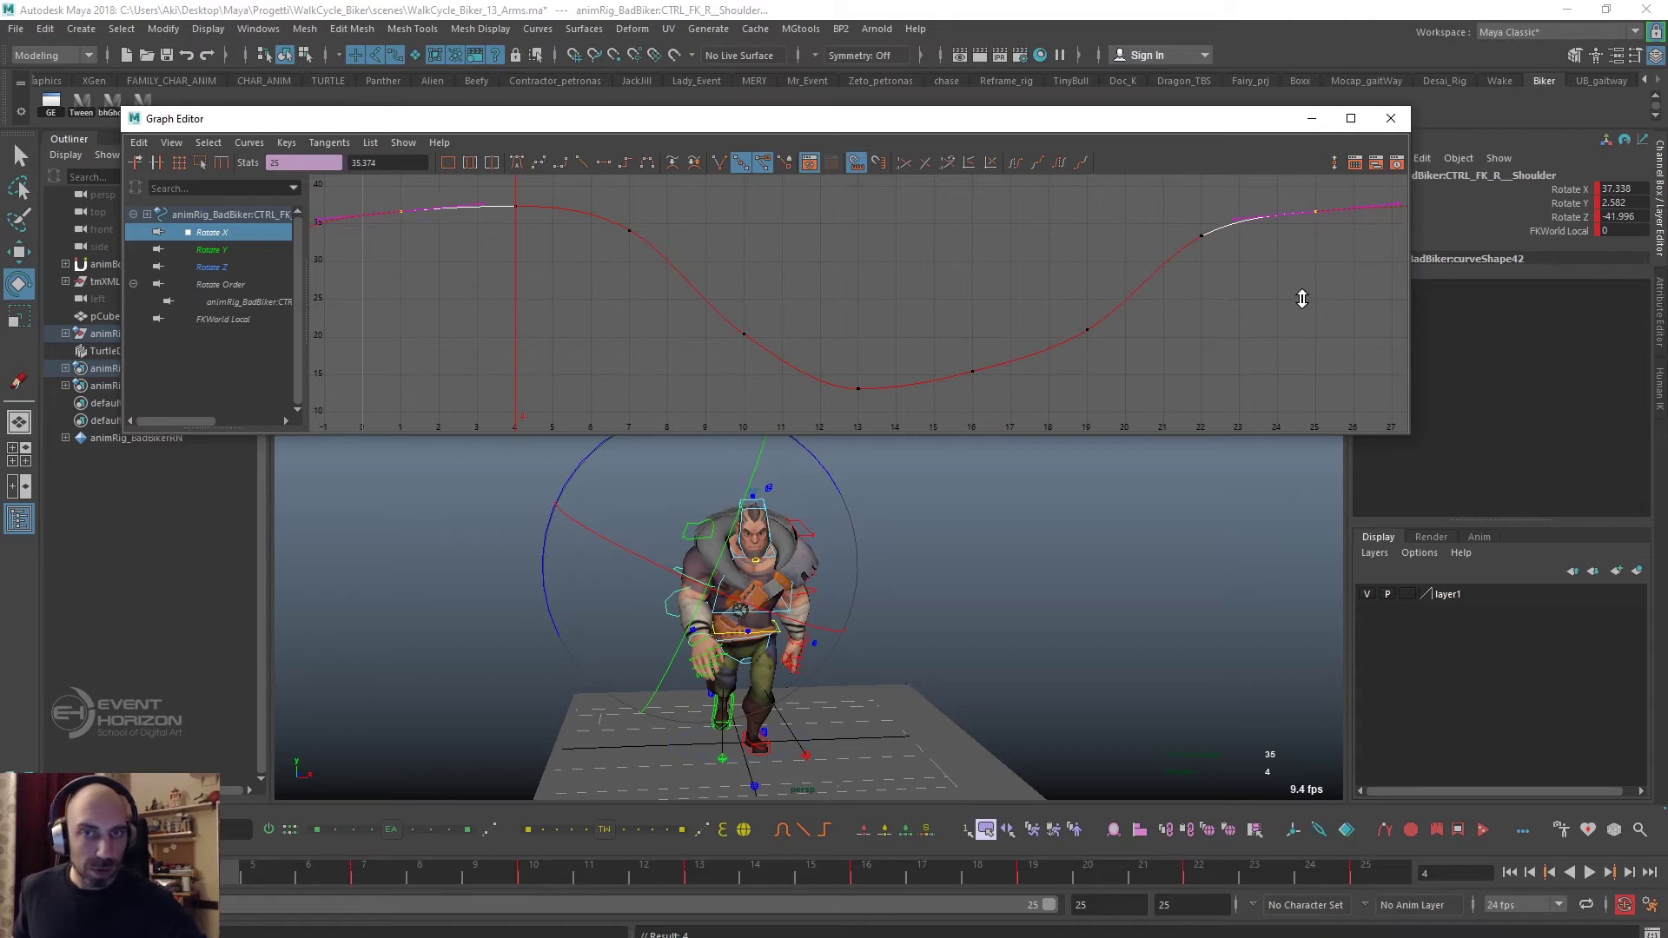
key("alt+v")
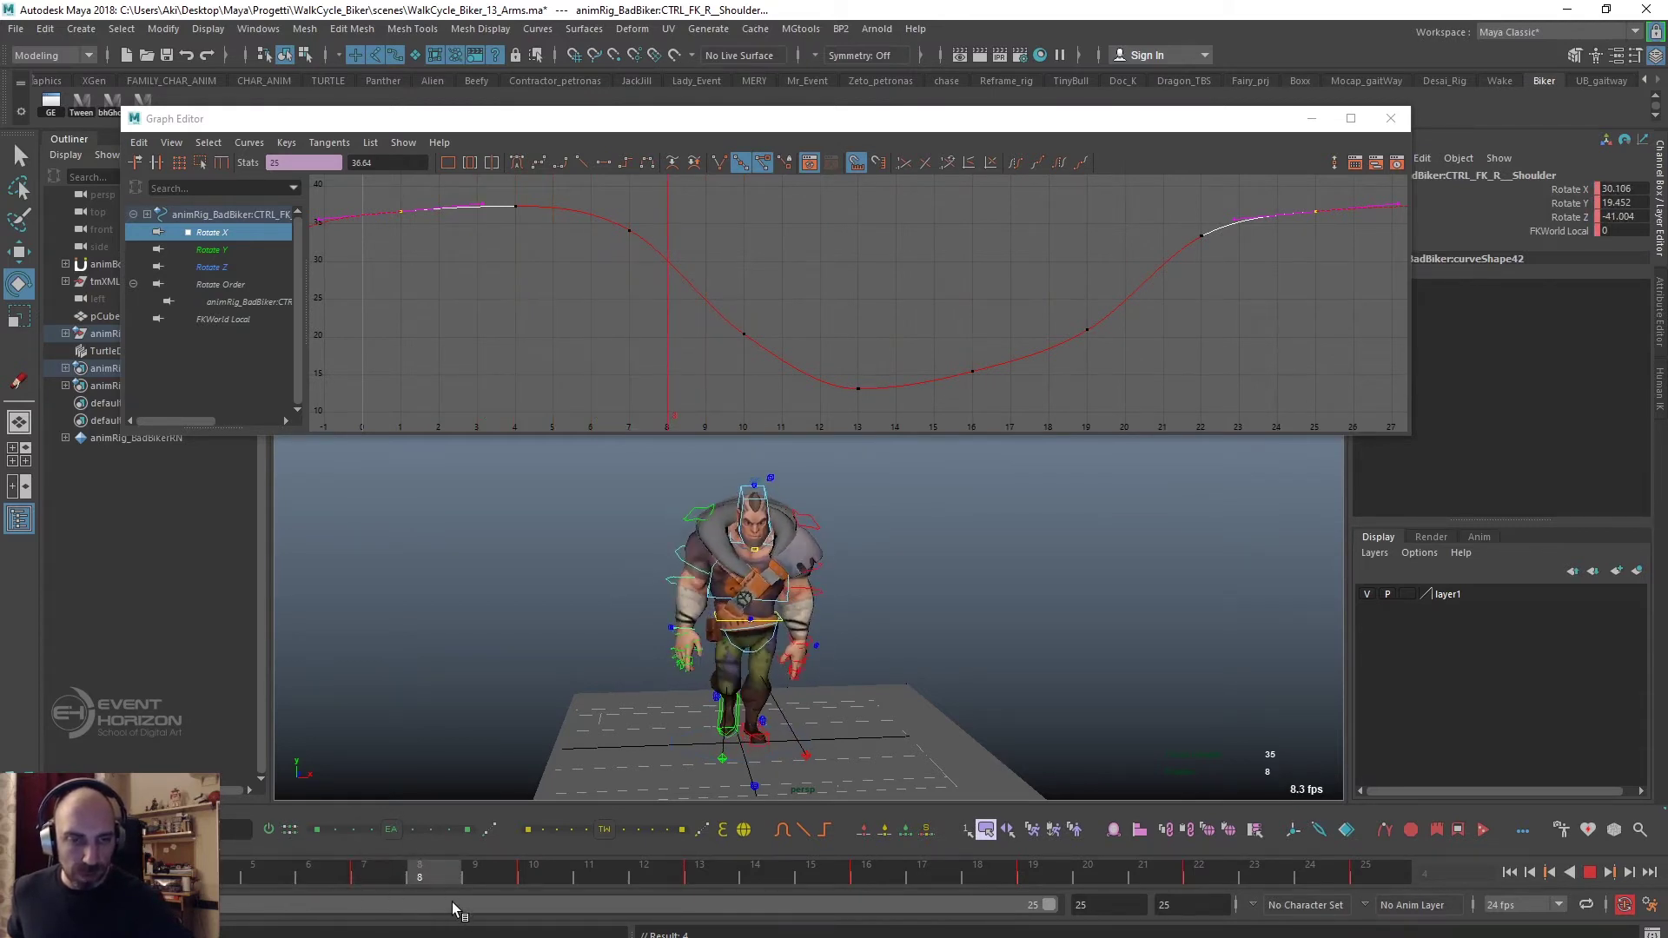
left_click_drag(381, 888, 142, 888)
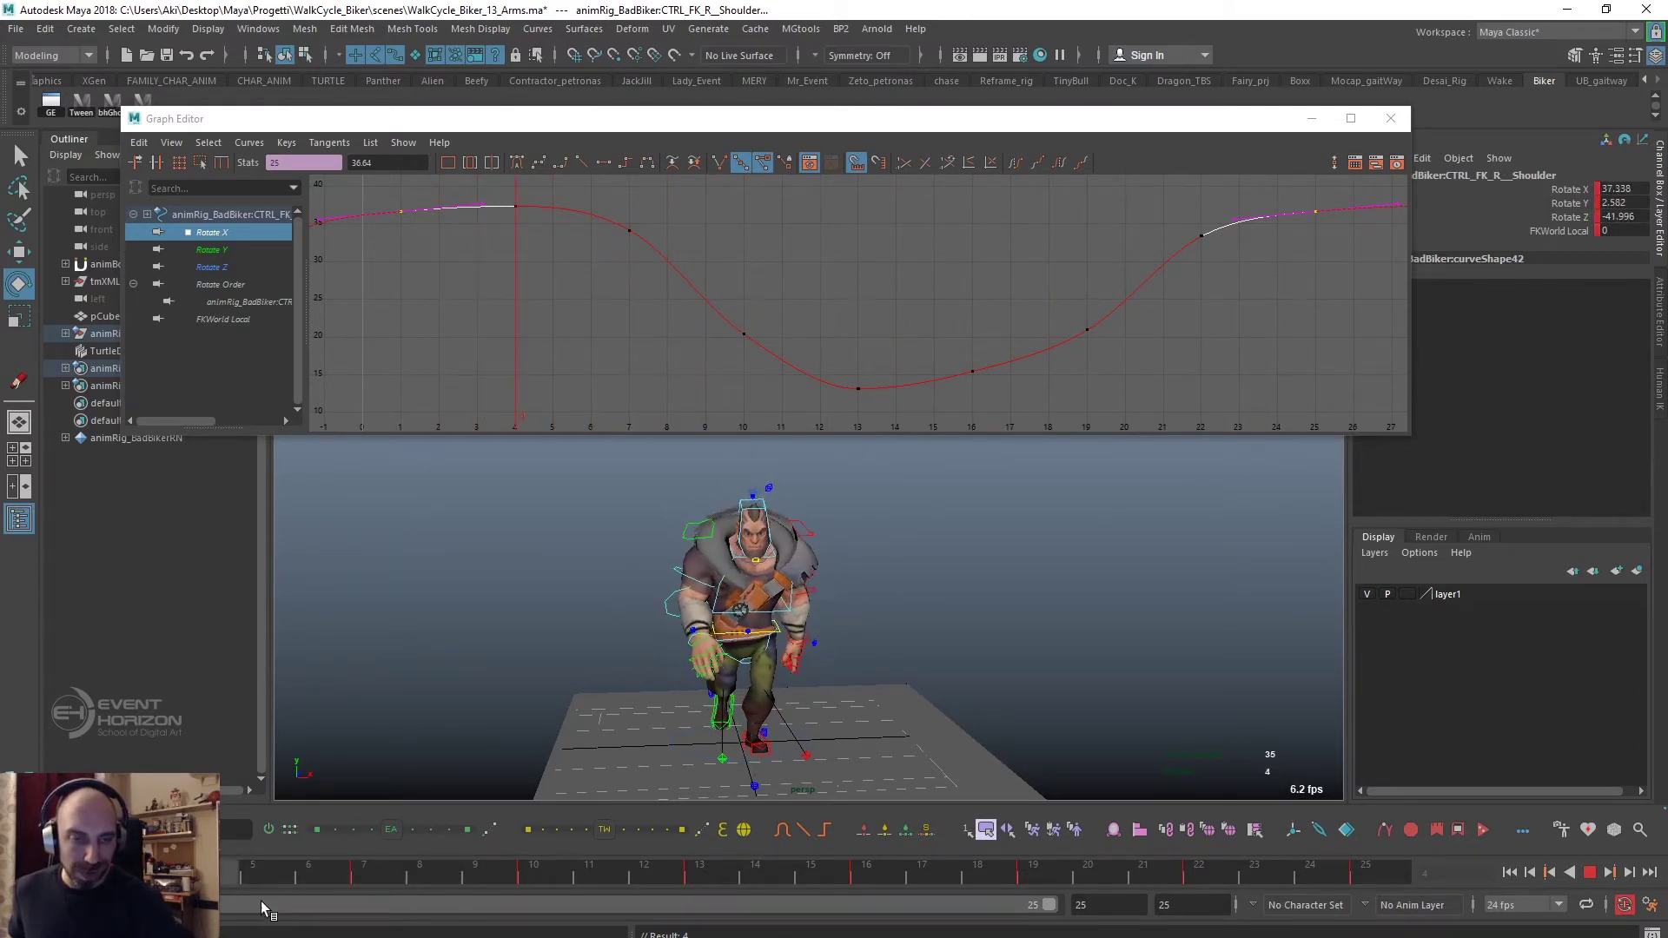
key("Escape")
left_click(469, 652)
Select the right elbow FK control and review the walk from side and front.
left_click(521, 695)
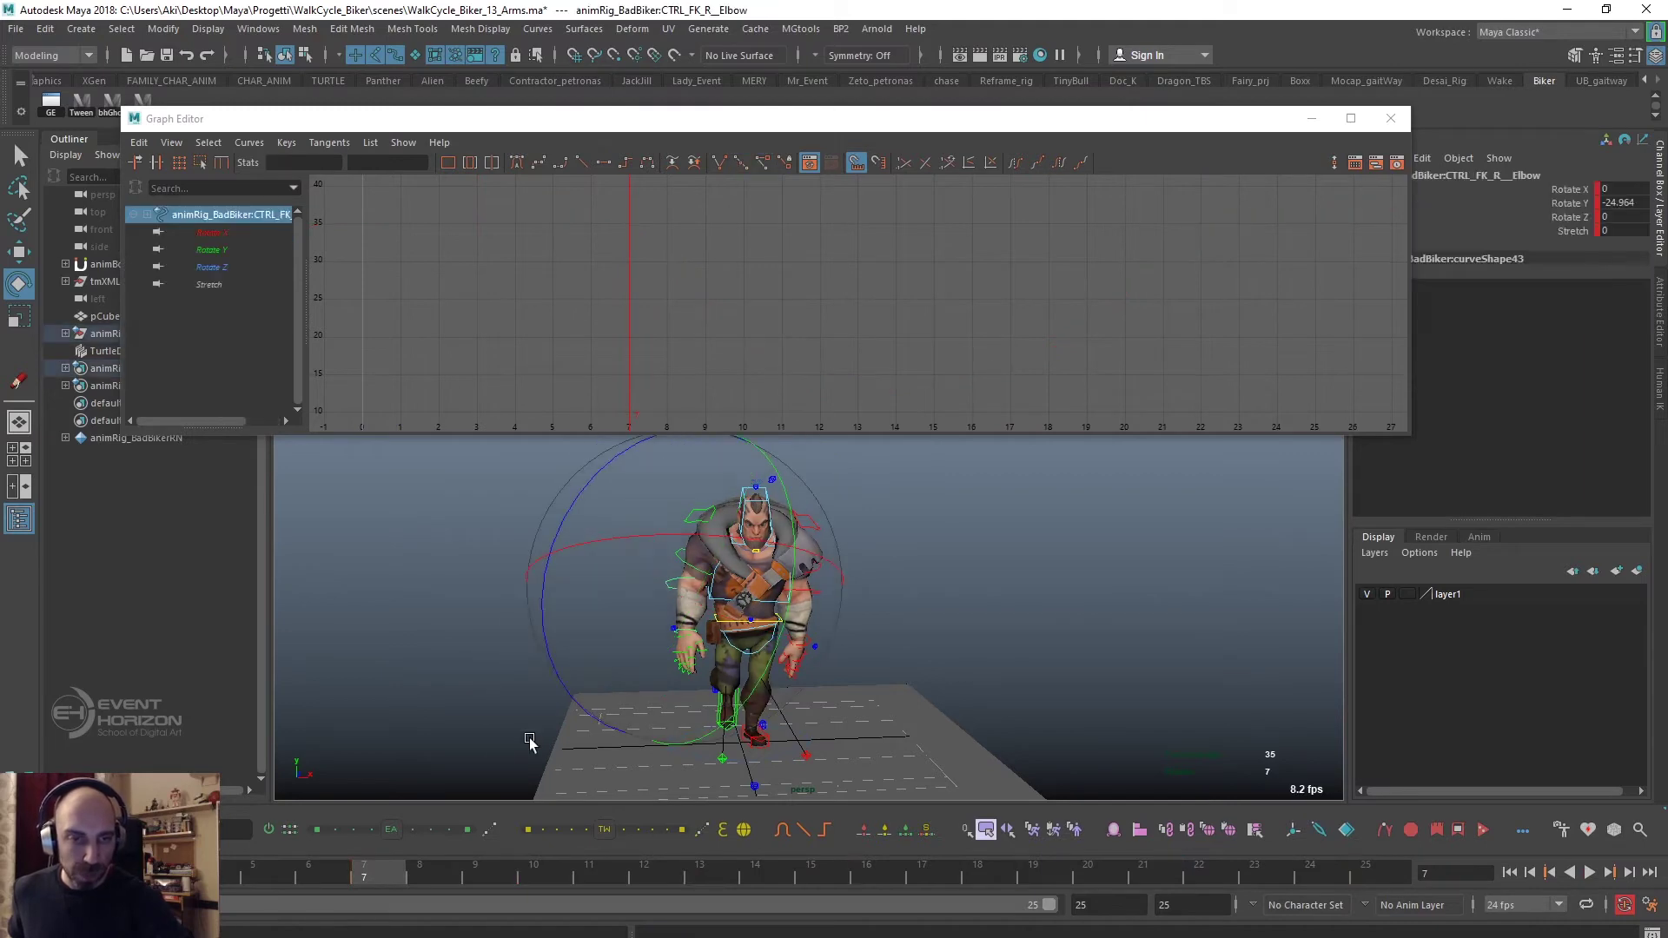
left_click_drag(640, 678, 869, 687, "alt")
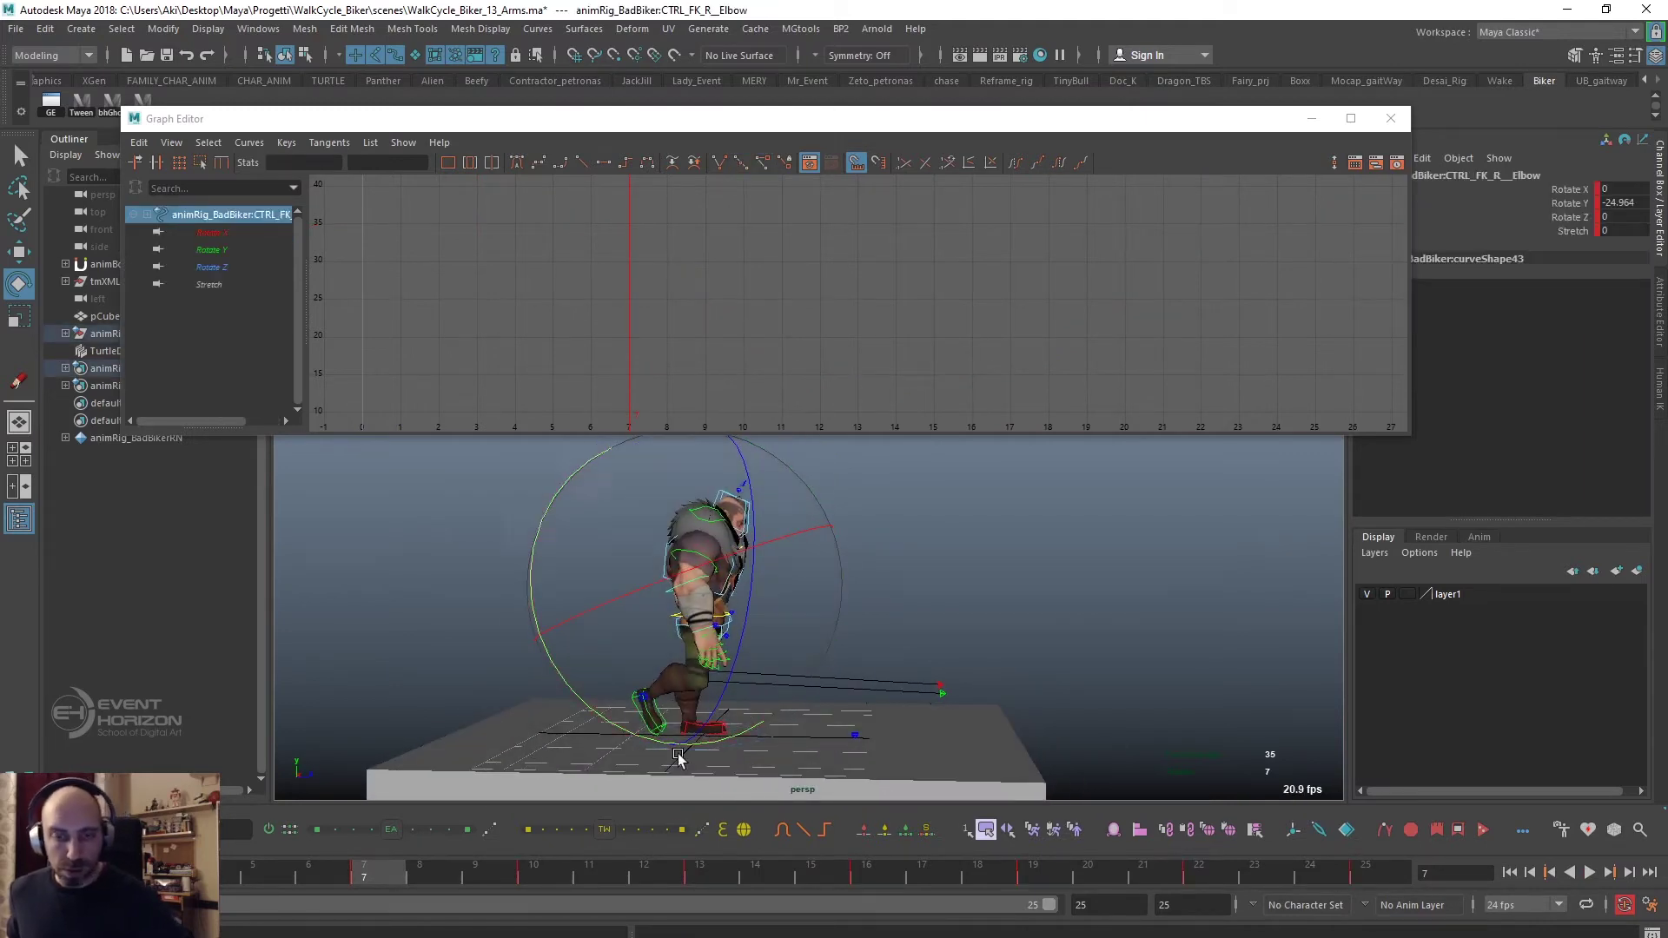
left_click(1590, 872)
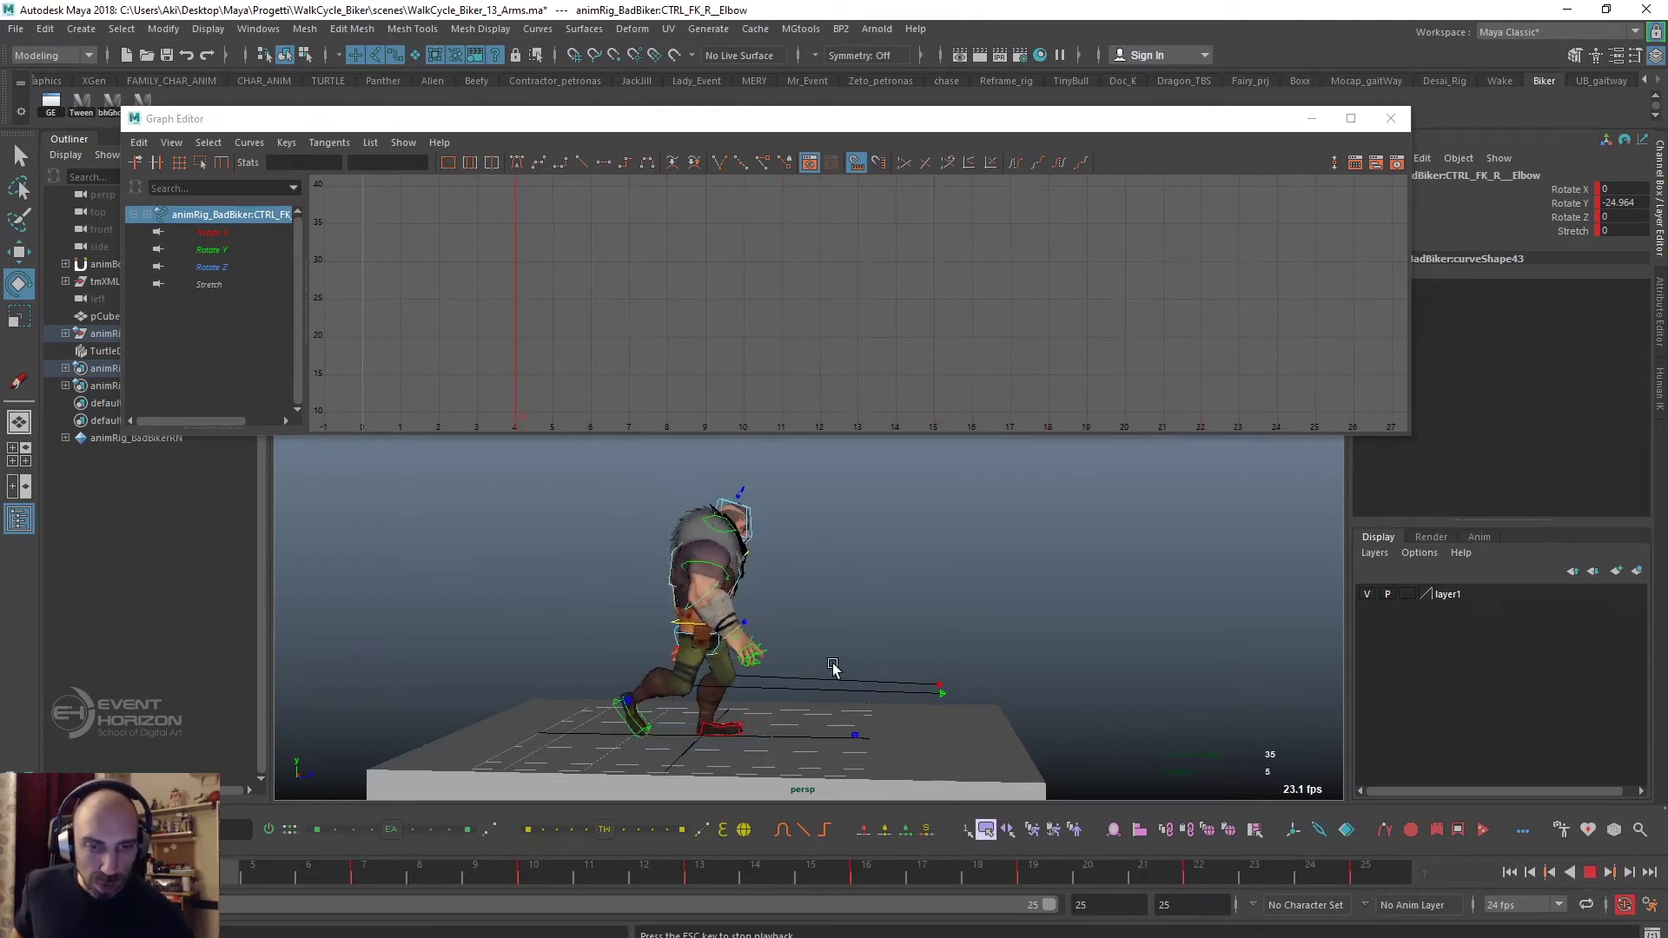
mouse_move(834, 670)
left_mouse_down("alt")
mouse_move(676, 669)
mouse_move(687, 702)
left_mouse_up("alt")
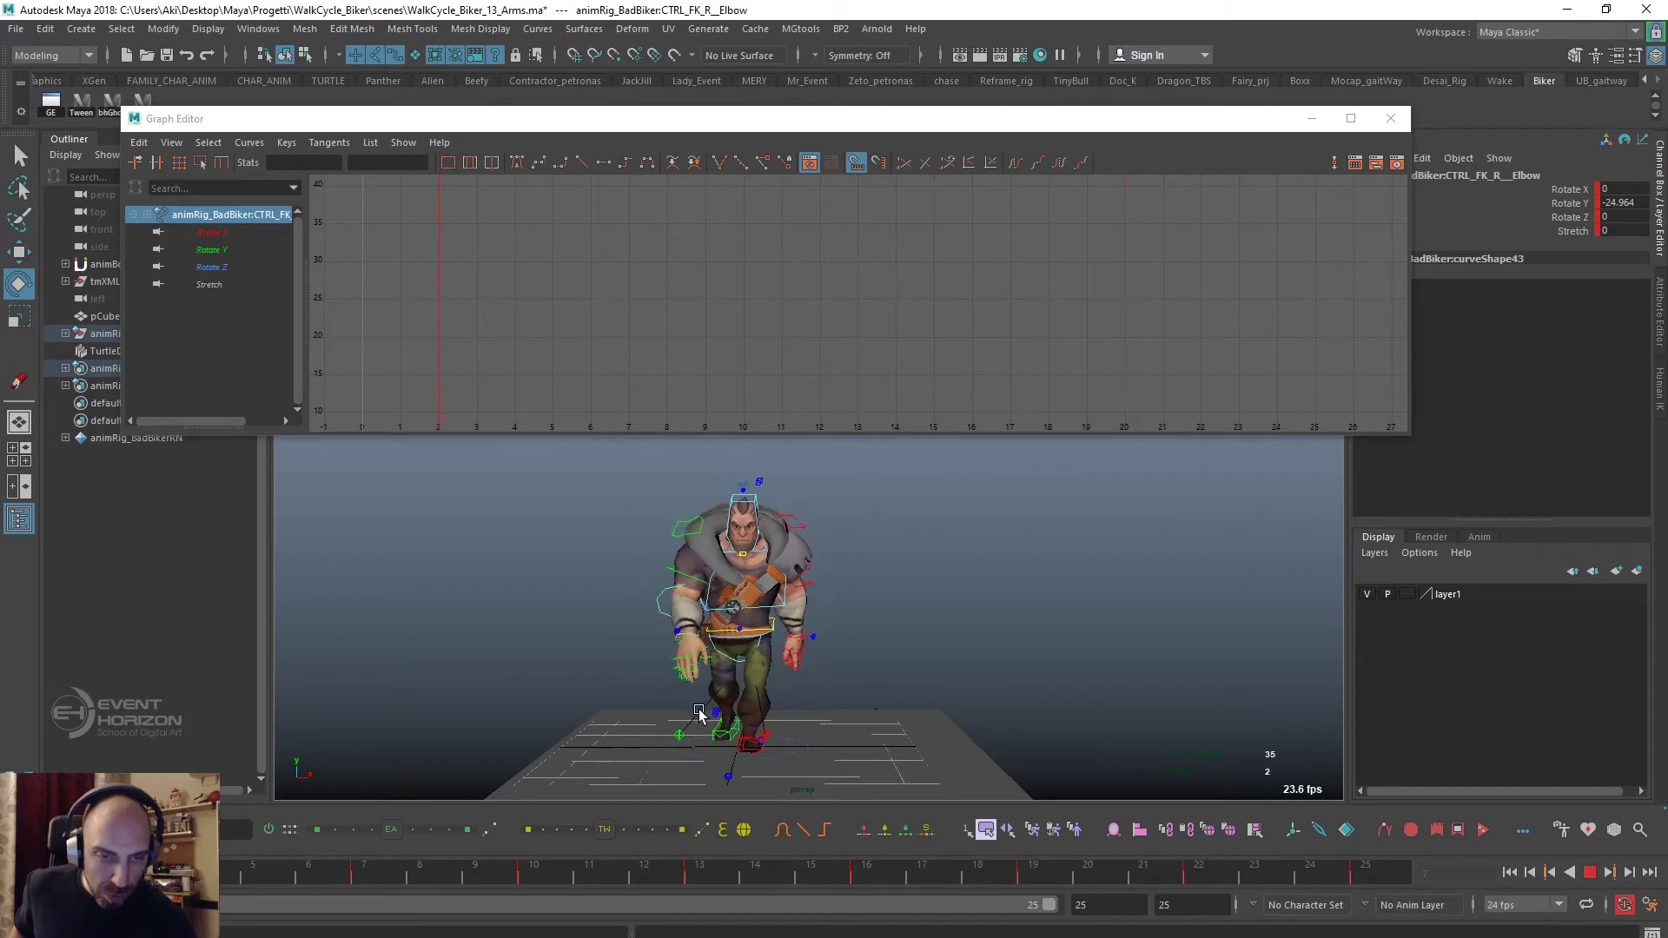
key("Escape")
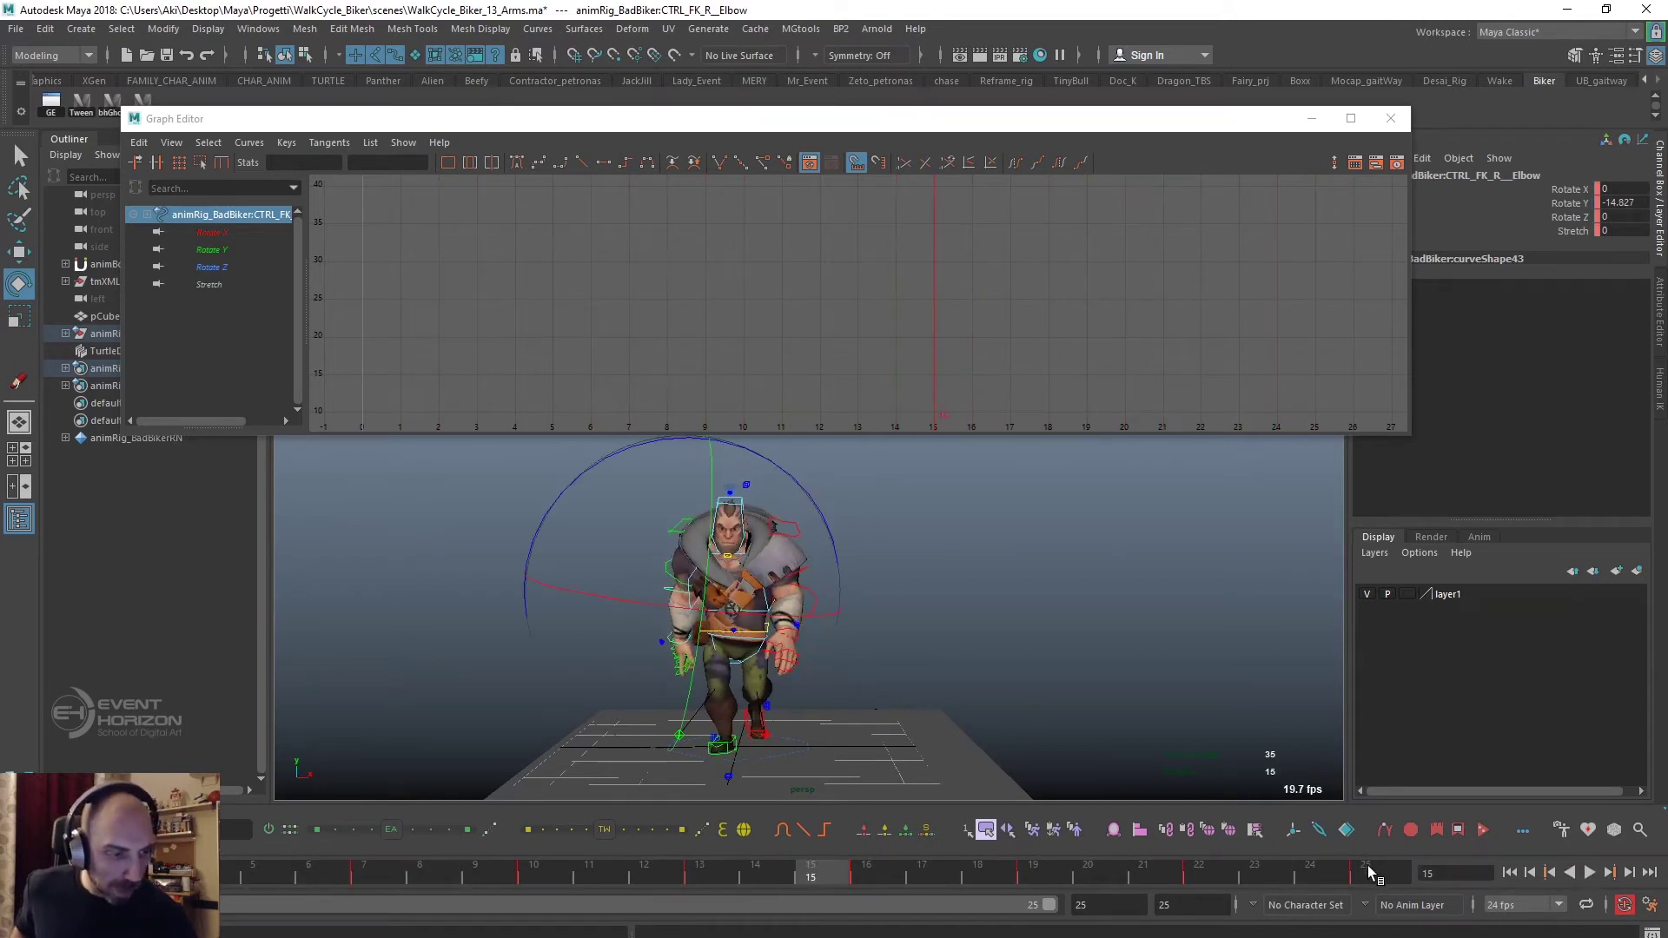
End the playback range at frame 24, replay the walk, and stop at frame 7.
left_click_drag(1032, 906, 1037, 910)
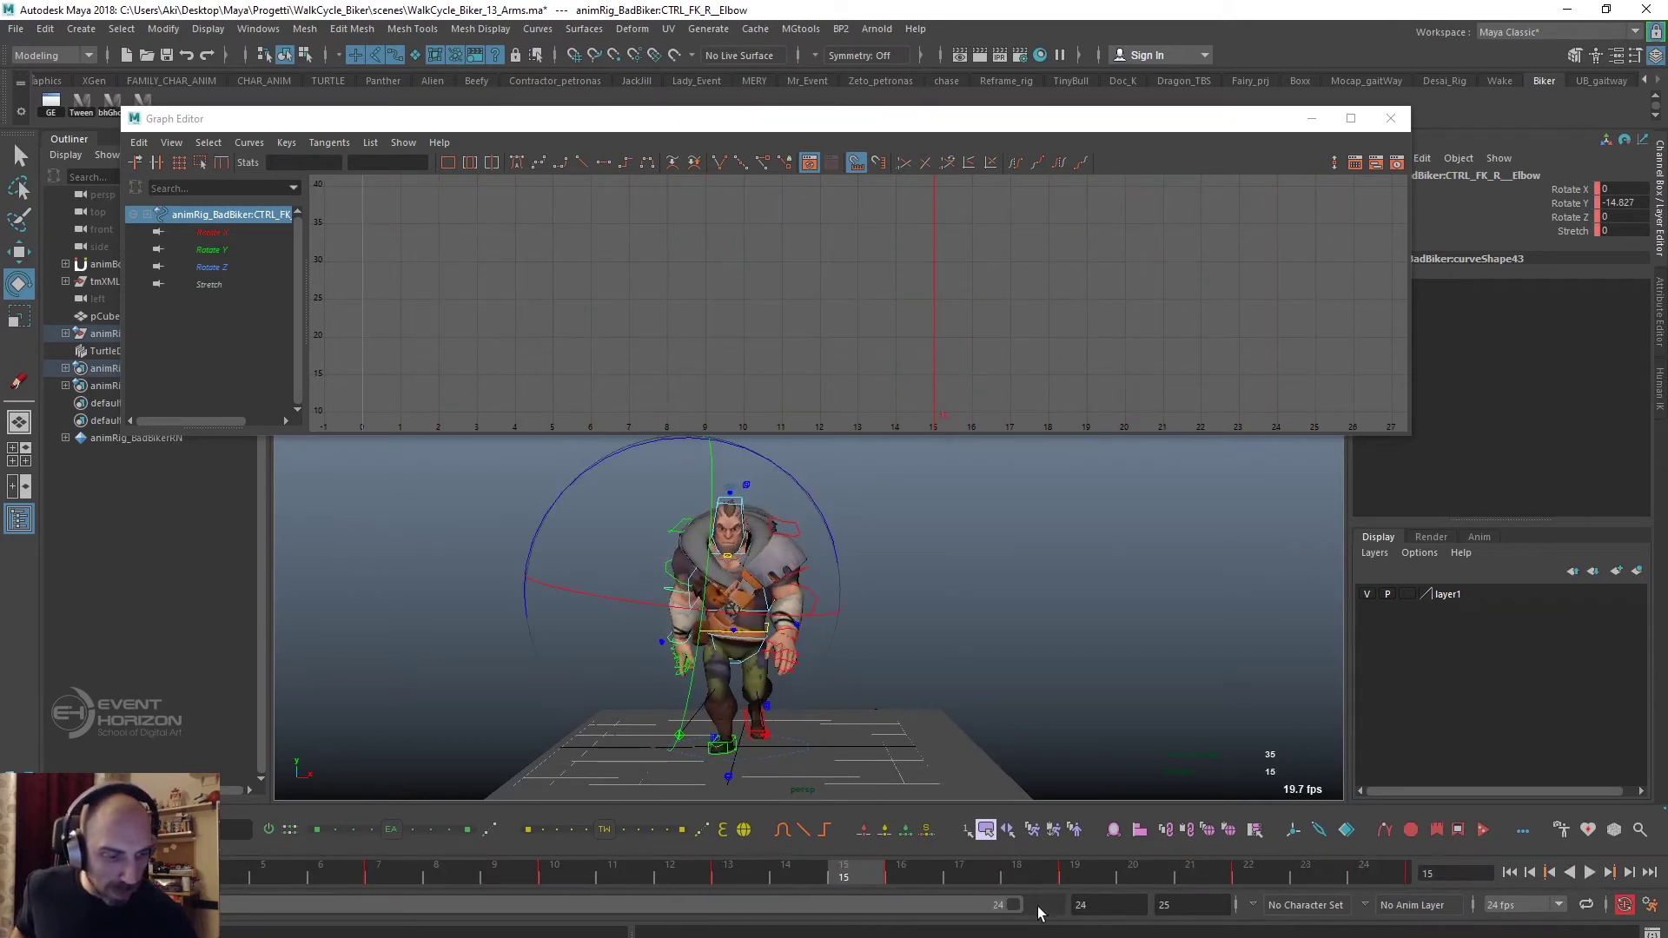
left_click(1589, 873)
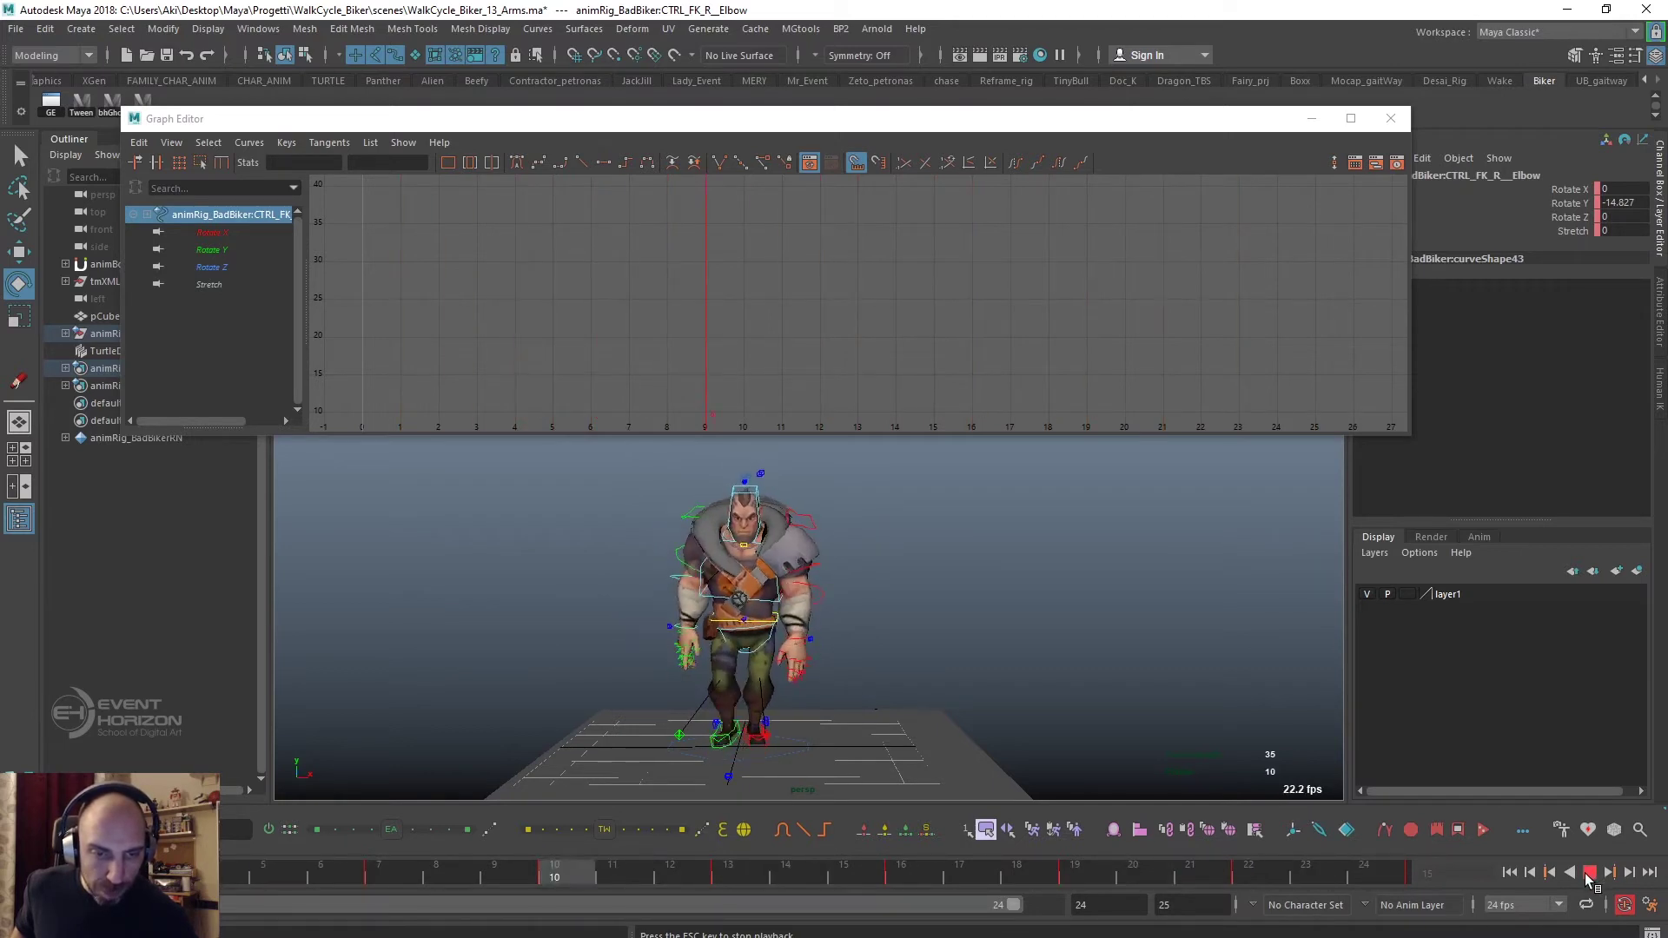
left_click(1589, 873)
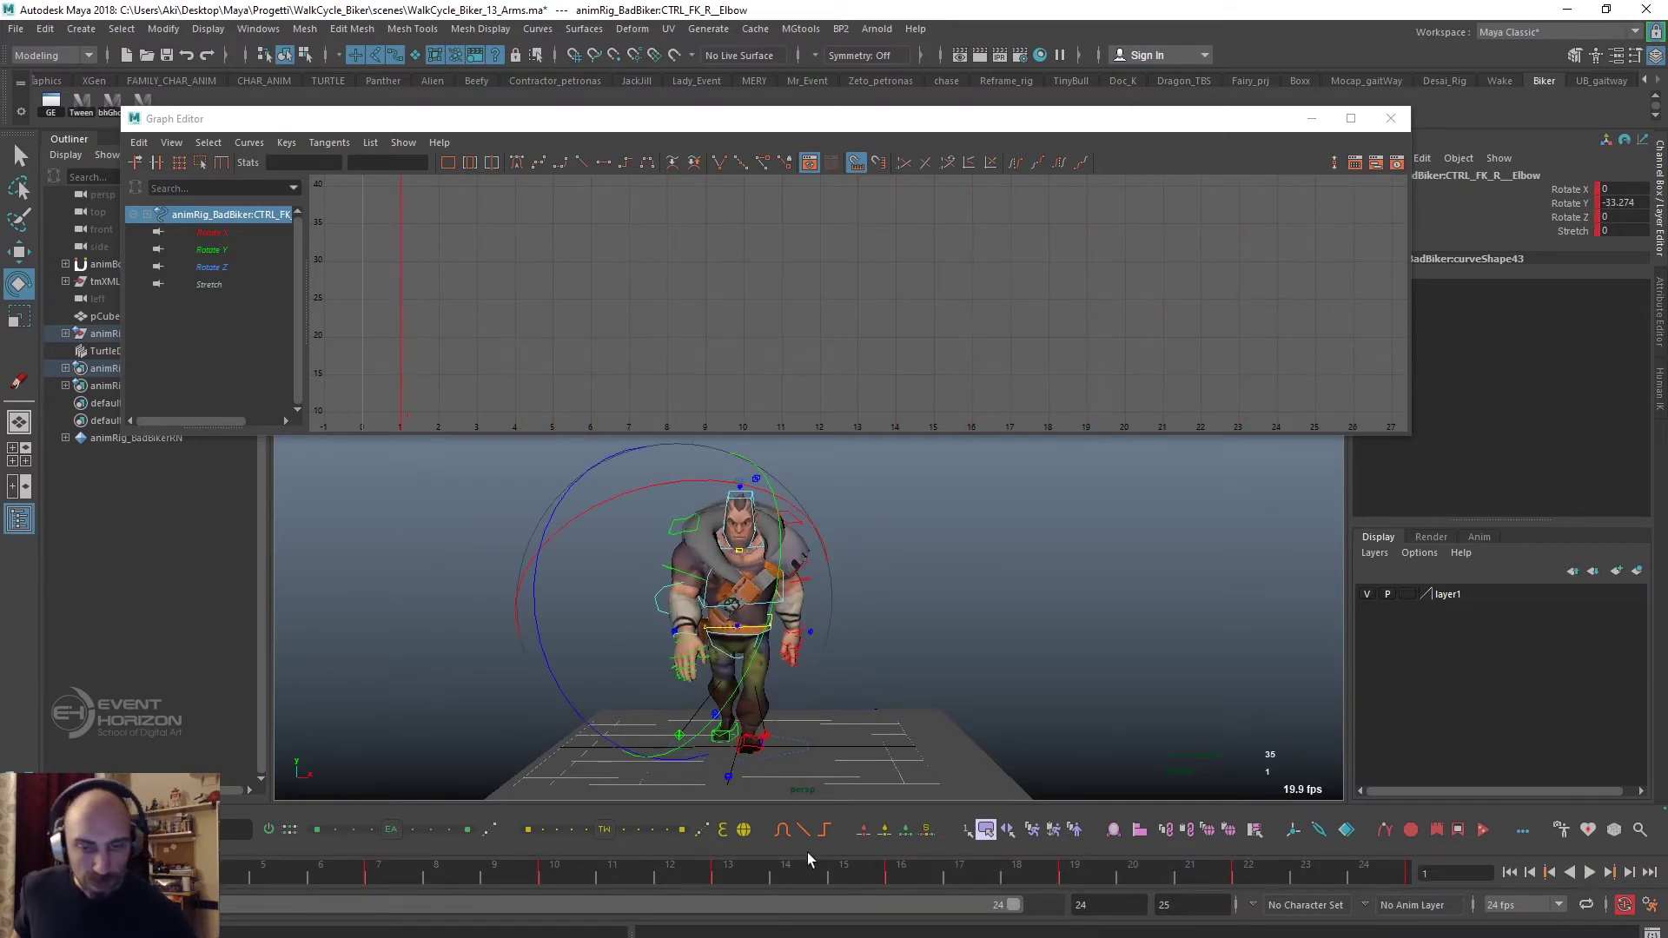
key("alt+v")
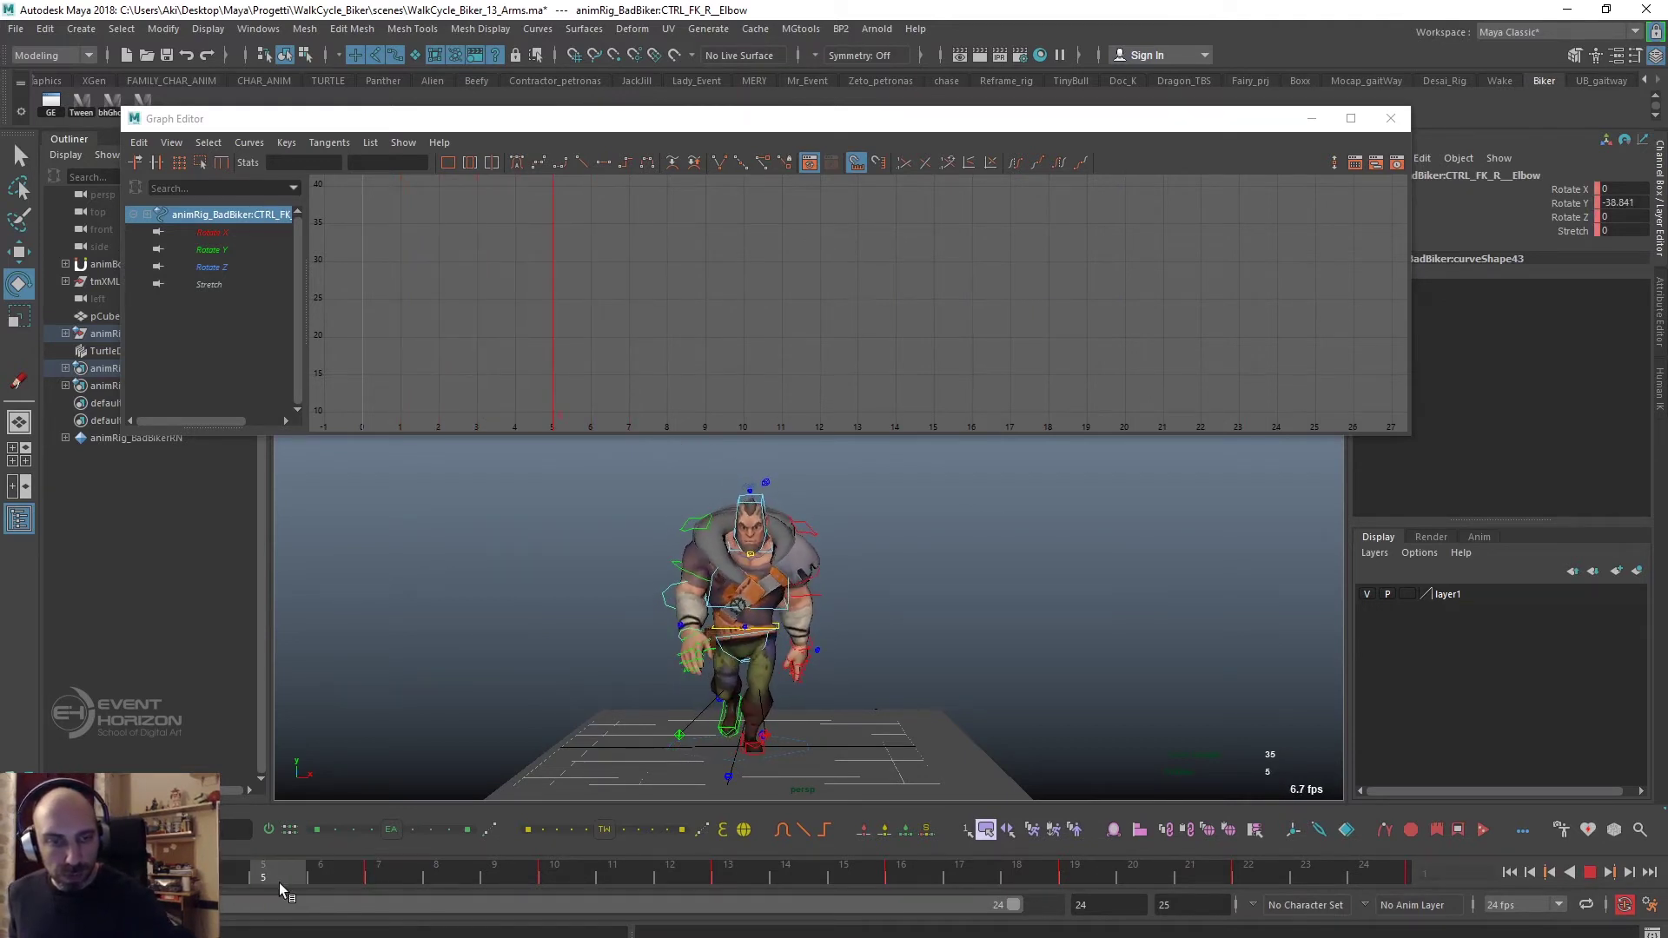
left_click(388, 873)
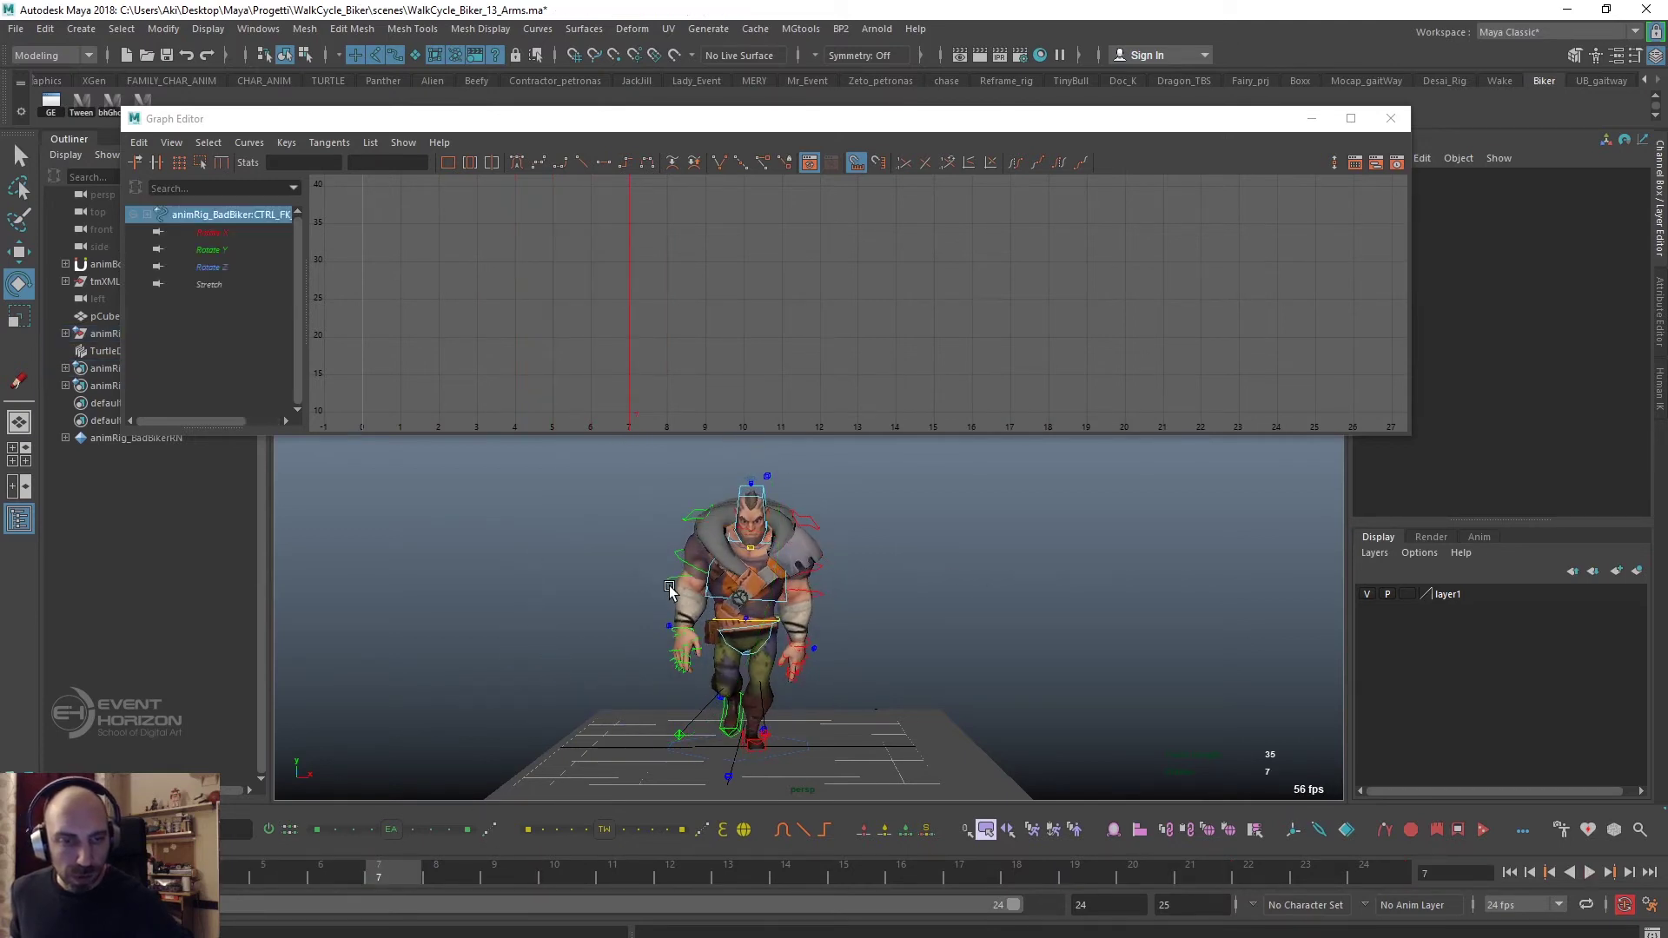
mouse_move(510, 764)
left_mouse_down("alt")
mouse_move(653, 762)
mouse_move(832, 656)
mouse_move(801, 703)
mouse_move(782, 695)
left_mouse_up("alt")
Isolate and frame the elbow Rotate Y curve, selecting its frame 1 and 25 keys.
left_click(206, 249)
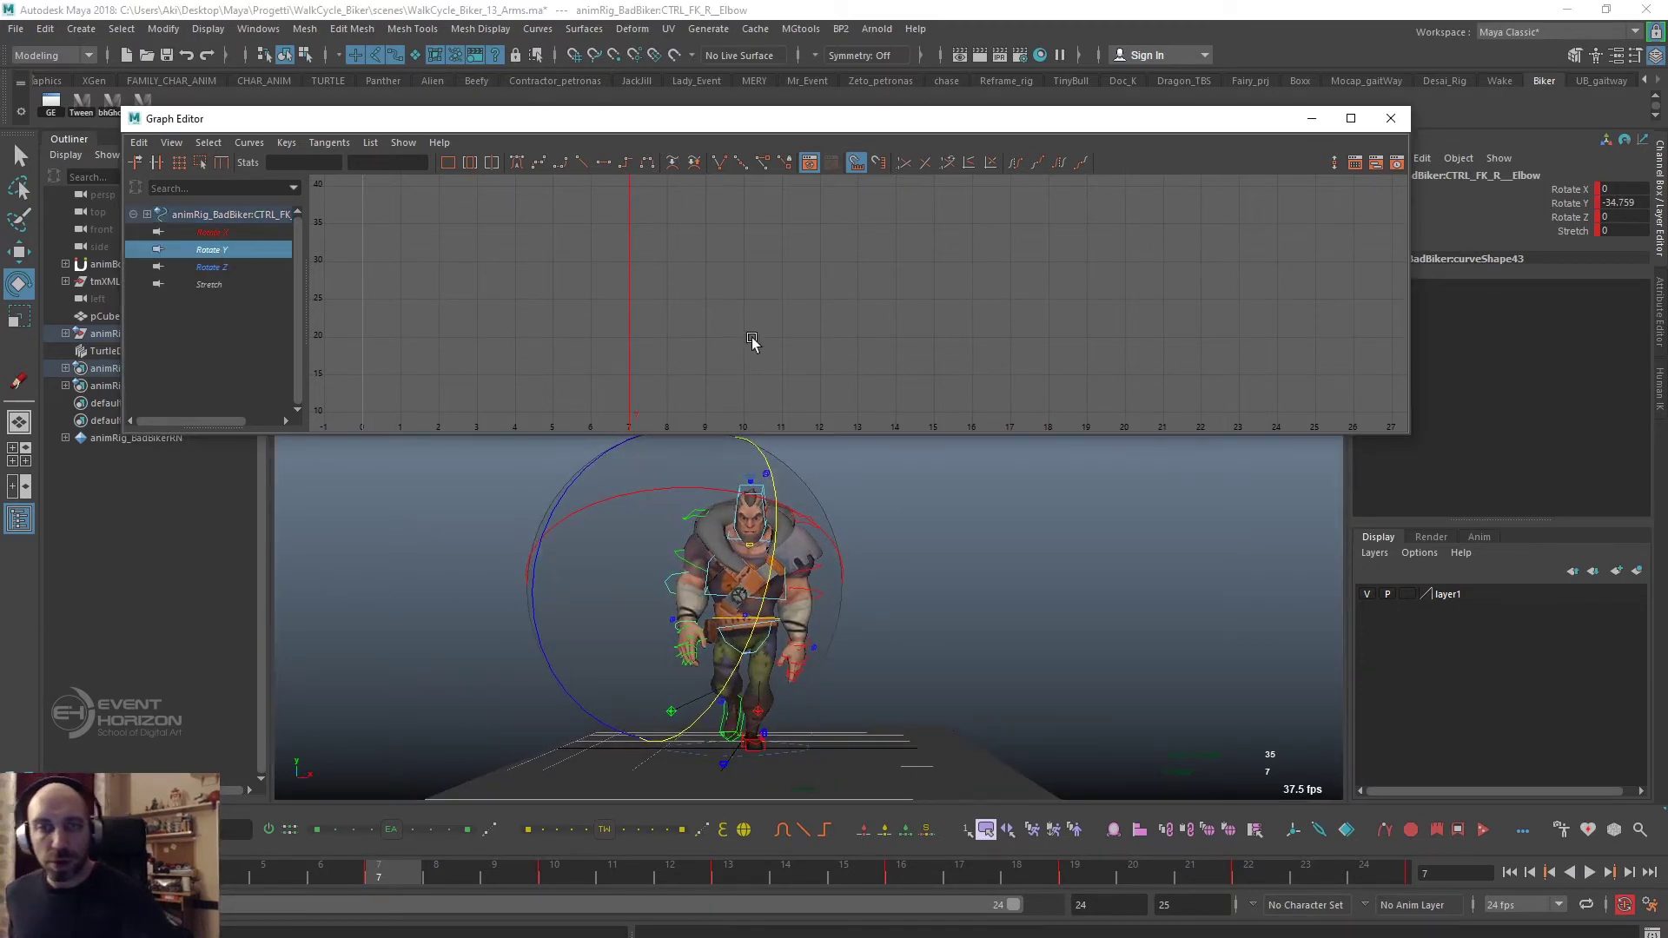
key("f")
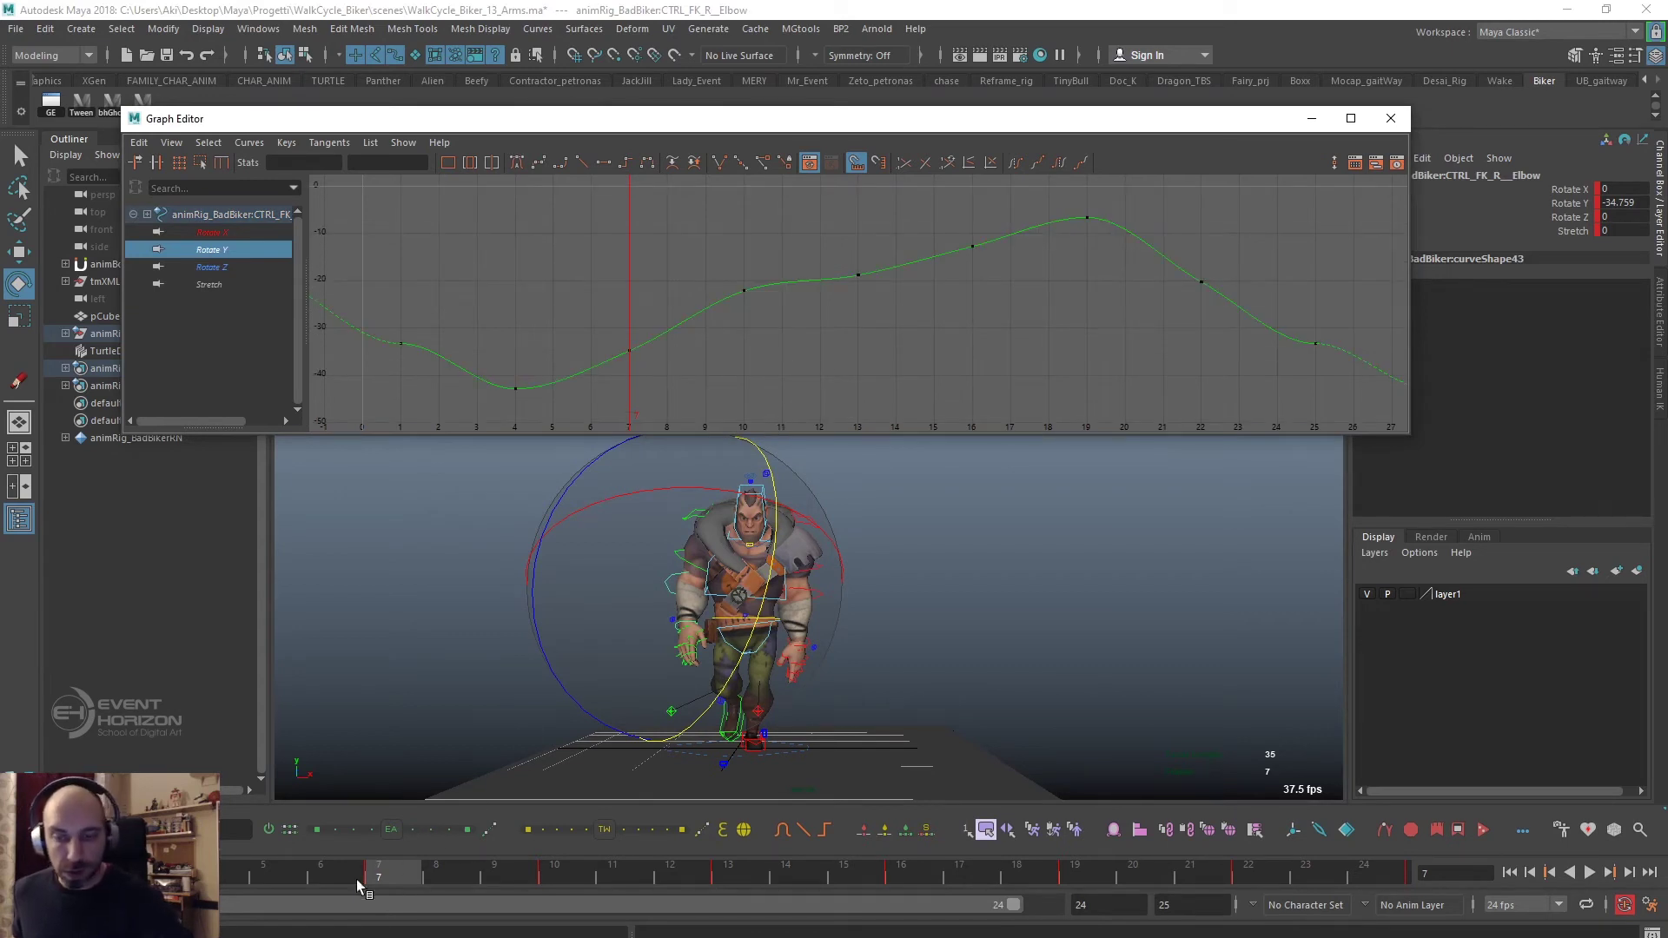
left_click_drag(393, 382, 527, 292)
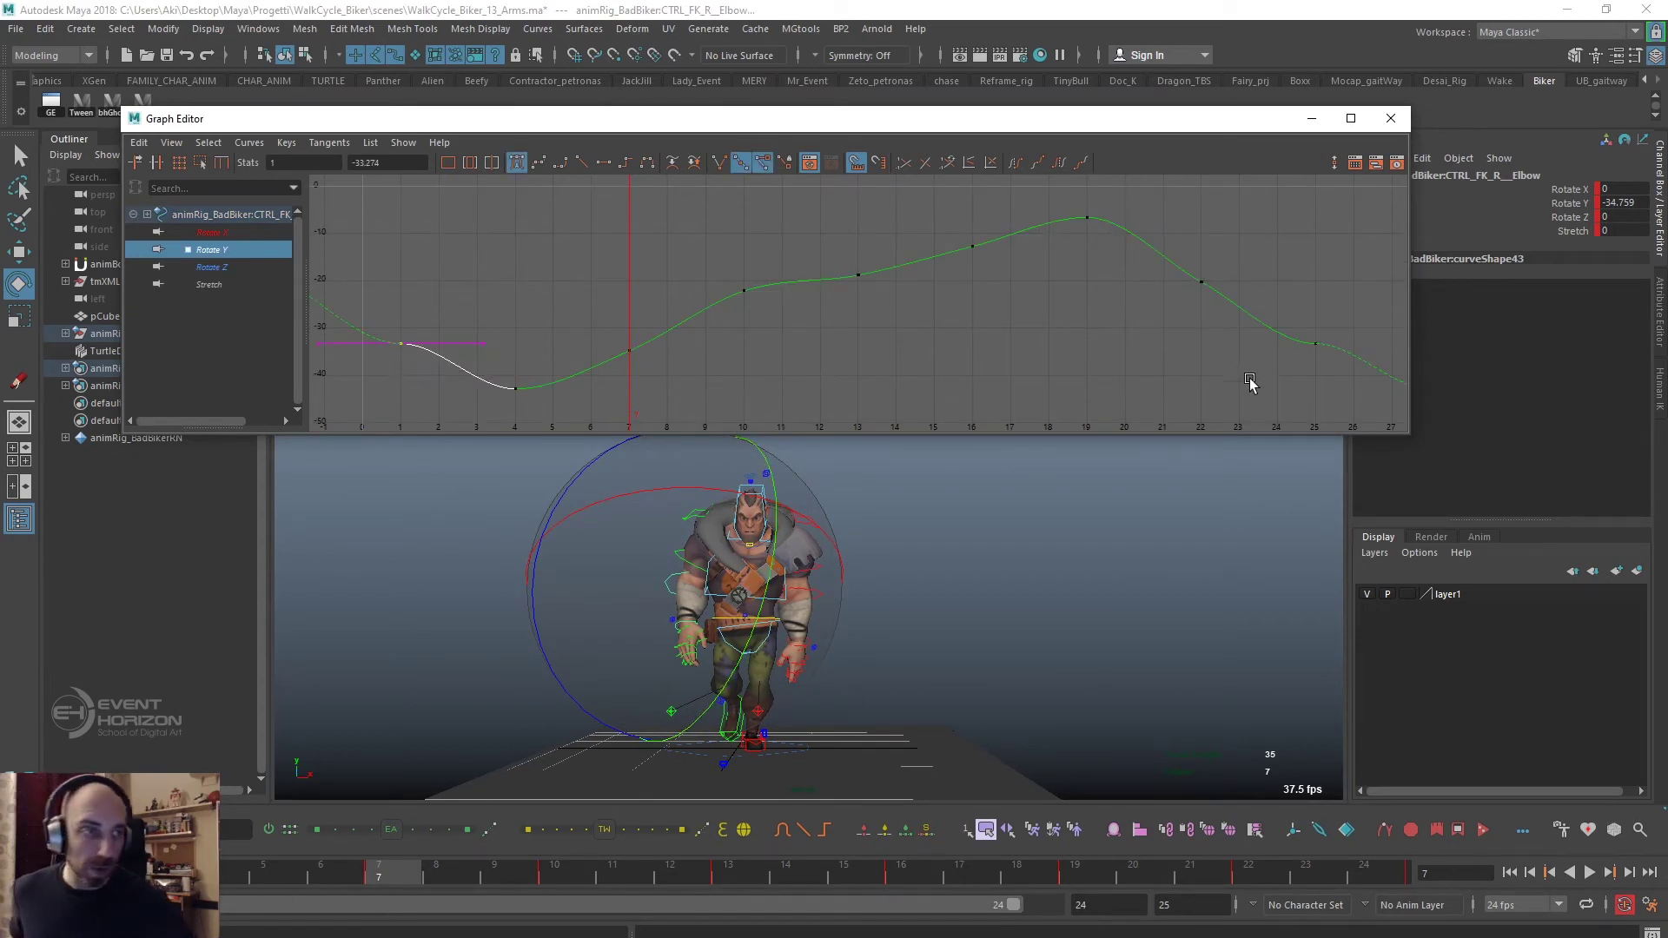
left_click_drag(1251, 382, 1348, 341, "shift")
left_click_drag(1178, 304, 1228, 257)
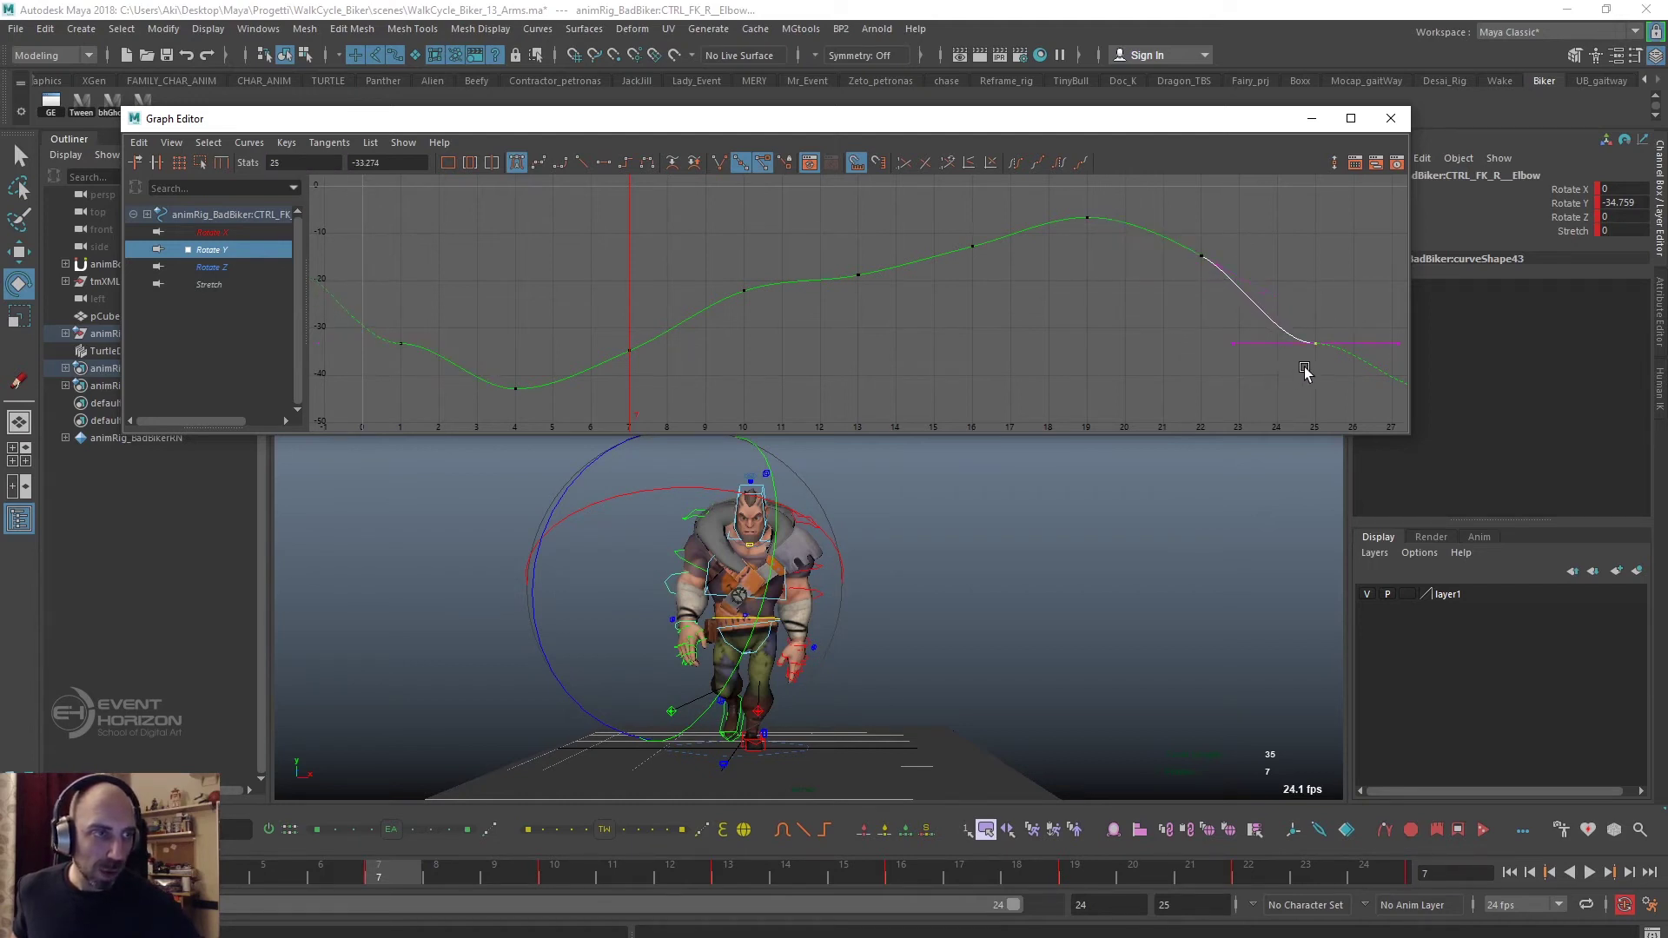
left_click_drag(387, 374, 525, 320, "shift")
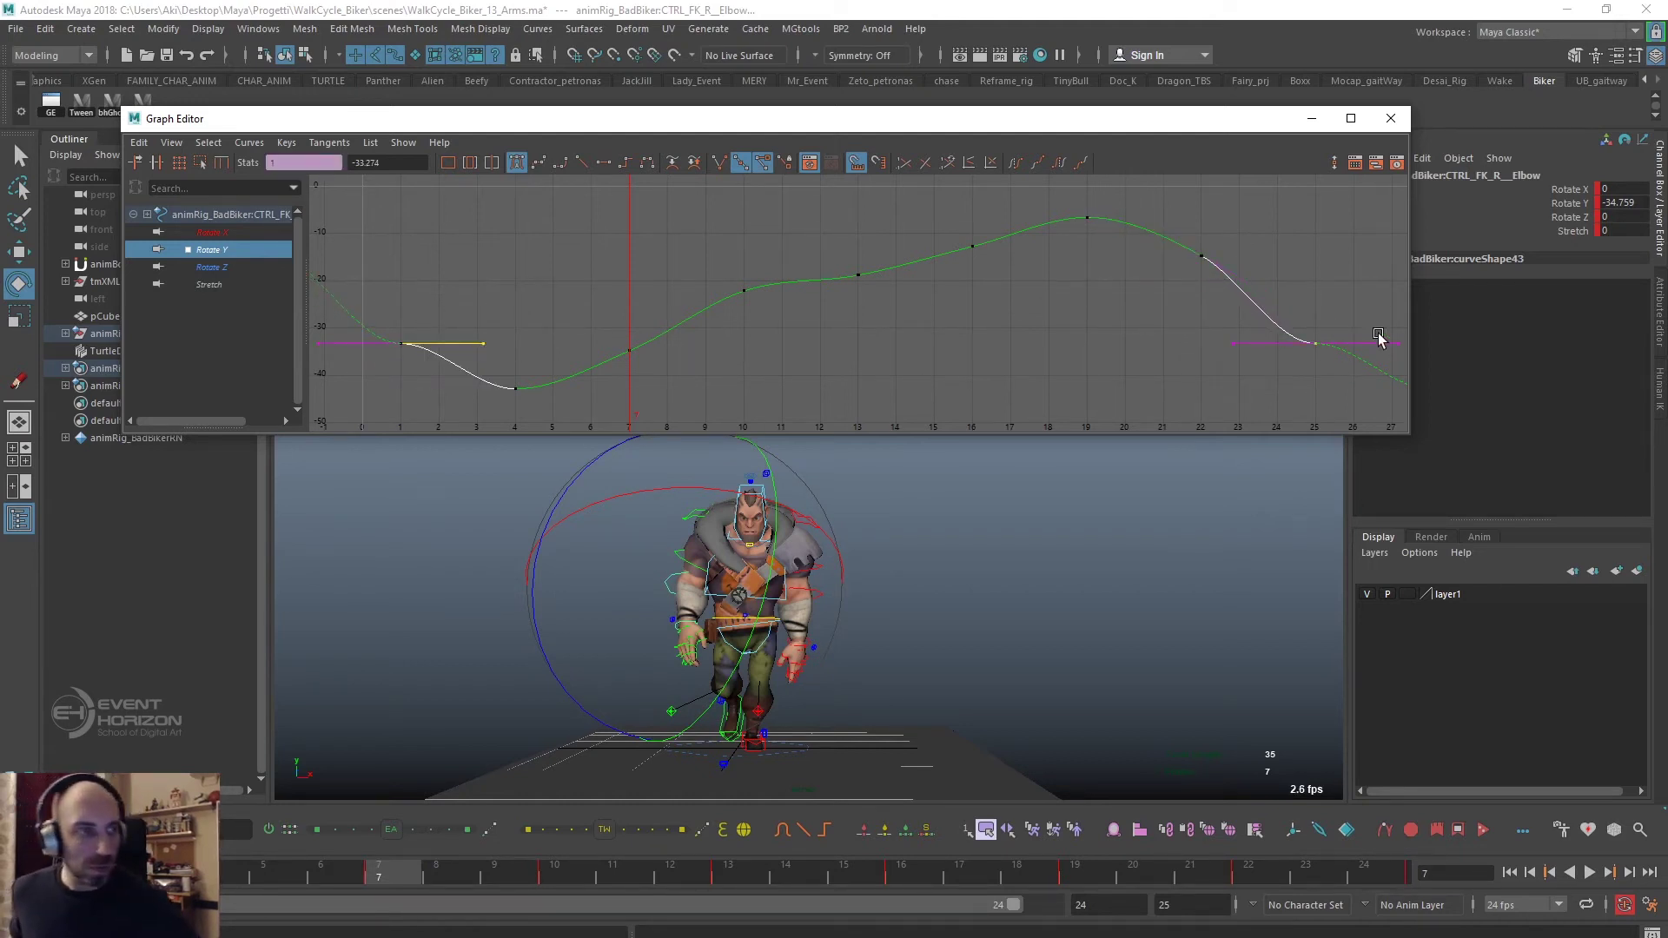
Tilt the frame 1 and 25 key tangents to smooth the ends, then play back.
mouse_move(1375, 287)
middle_mouse_down()
mouse_move(1364, 231)
mouse_move(1370, 282)
middle_mouse_up()
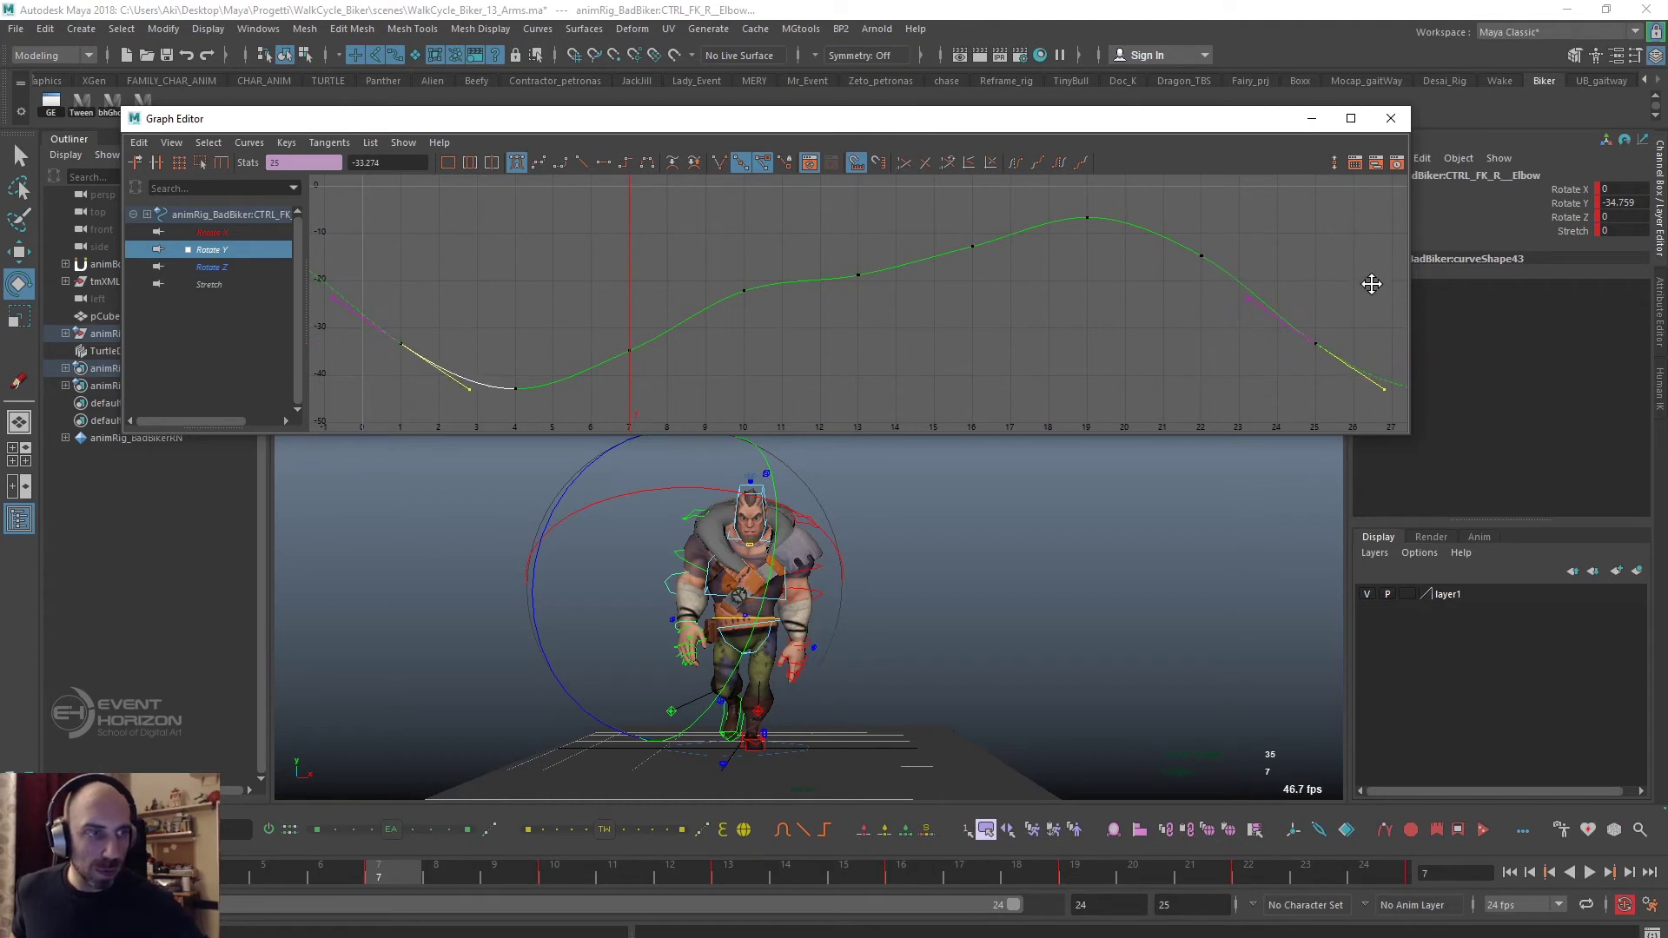
left_click(359, 888)
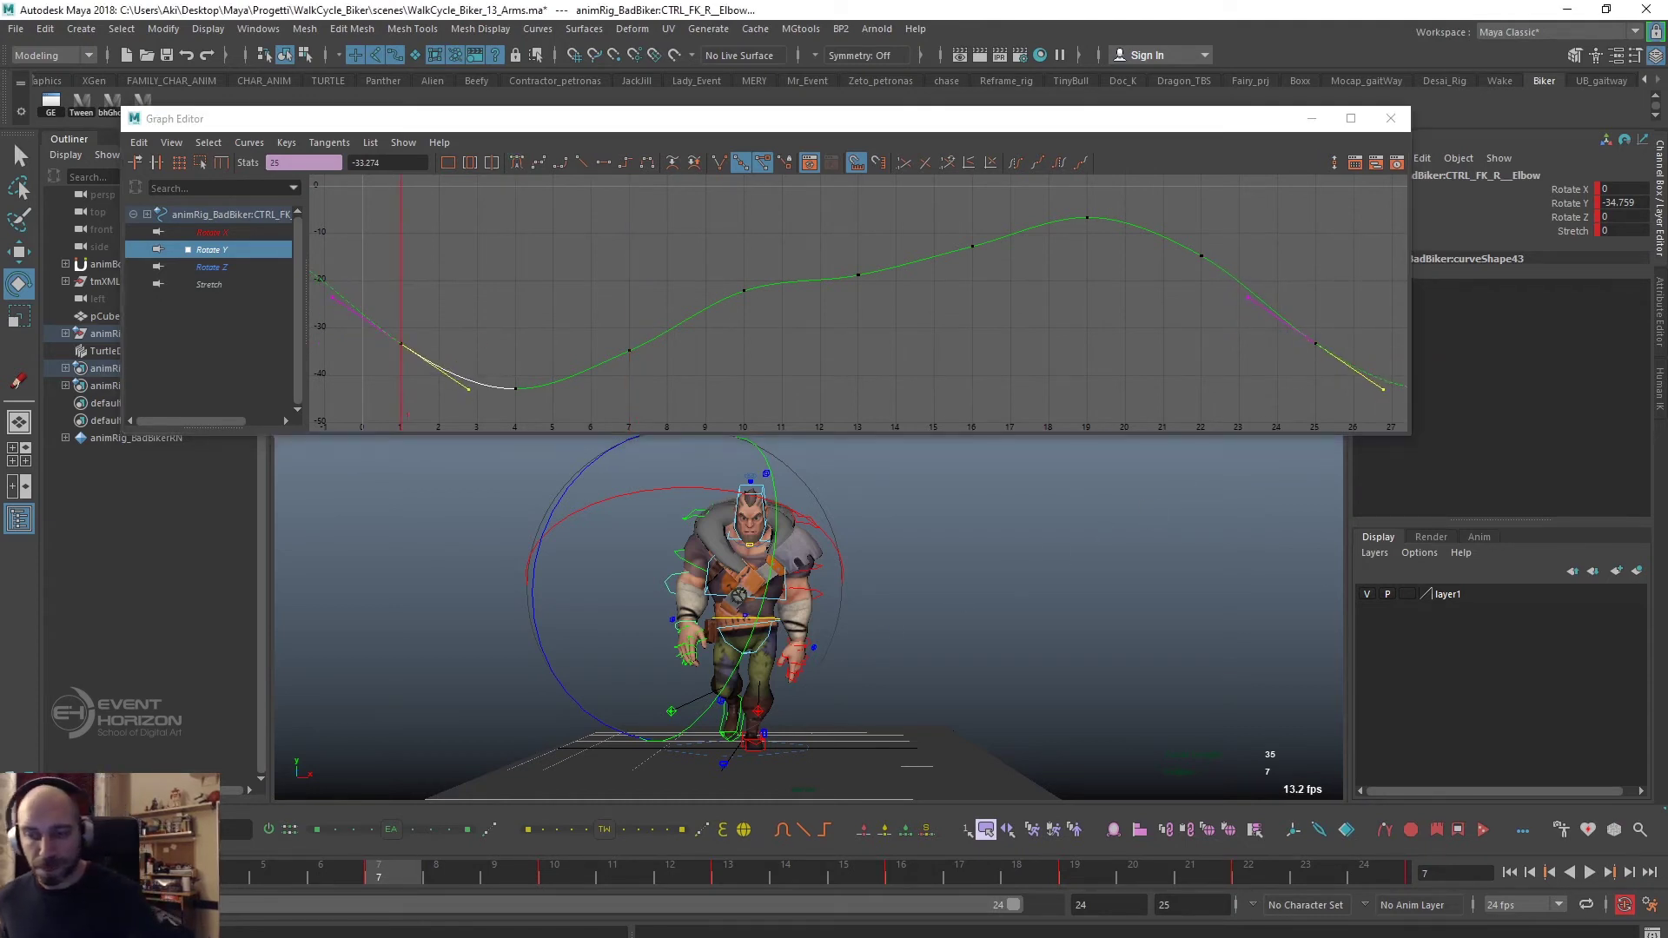
key("alt+v")
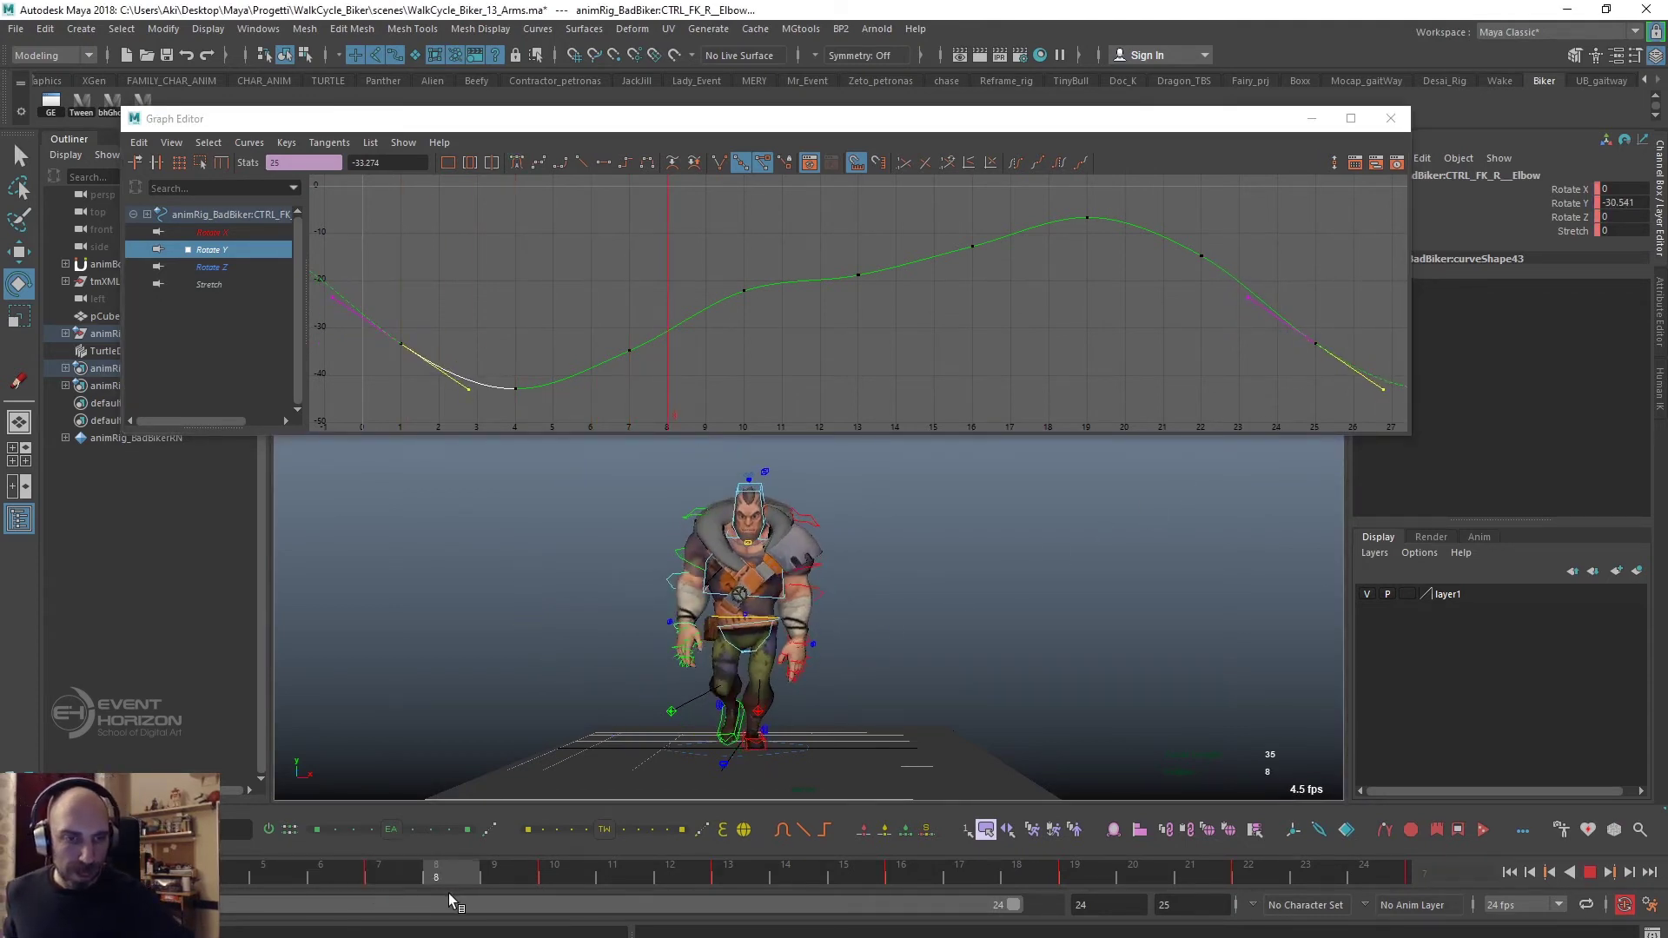
key("alt+v")
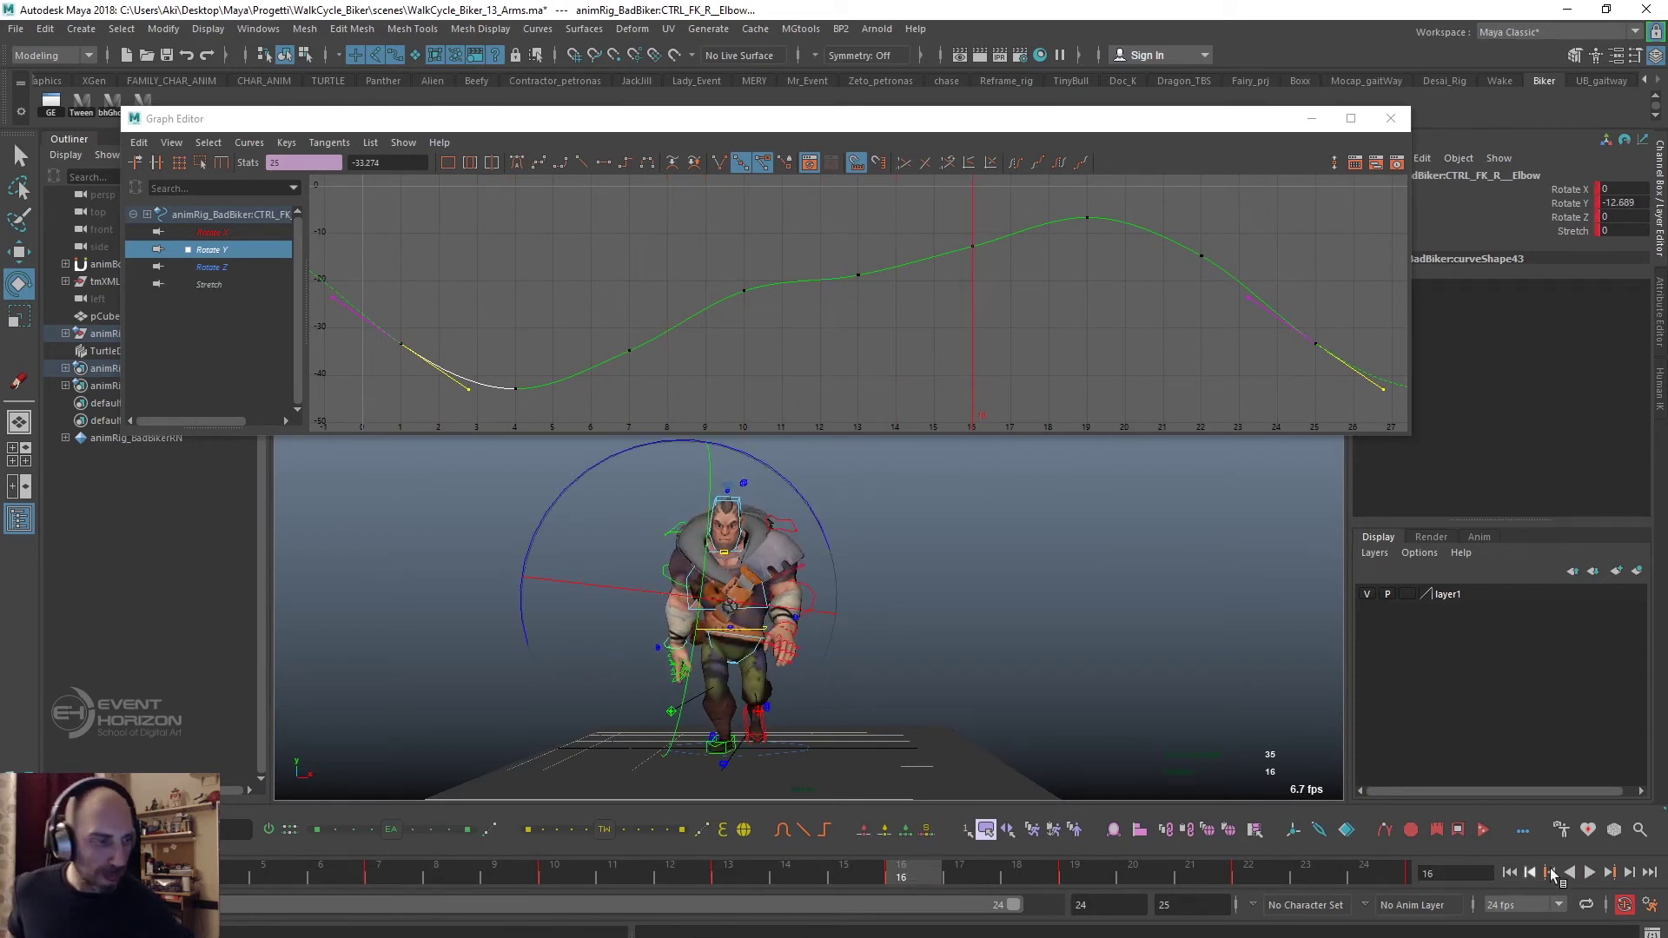
left_click(1590, 872)
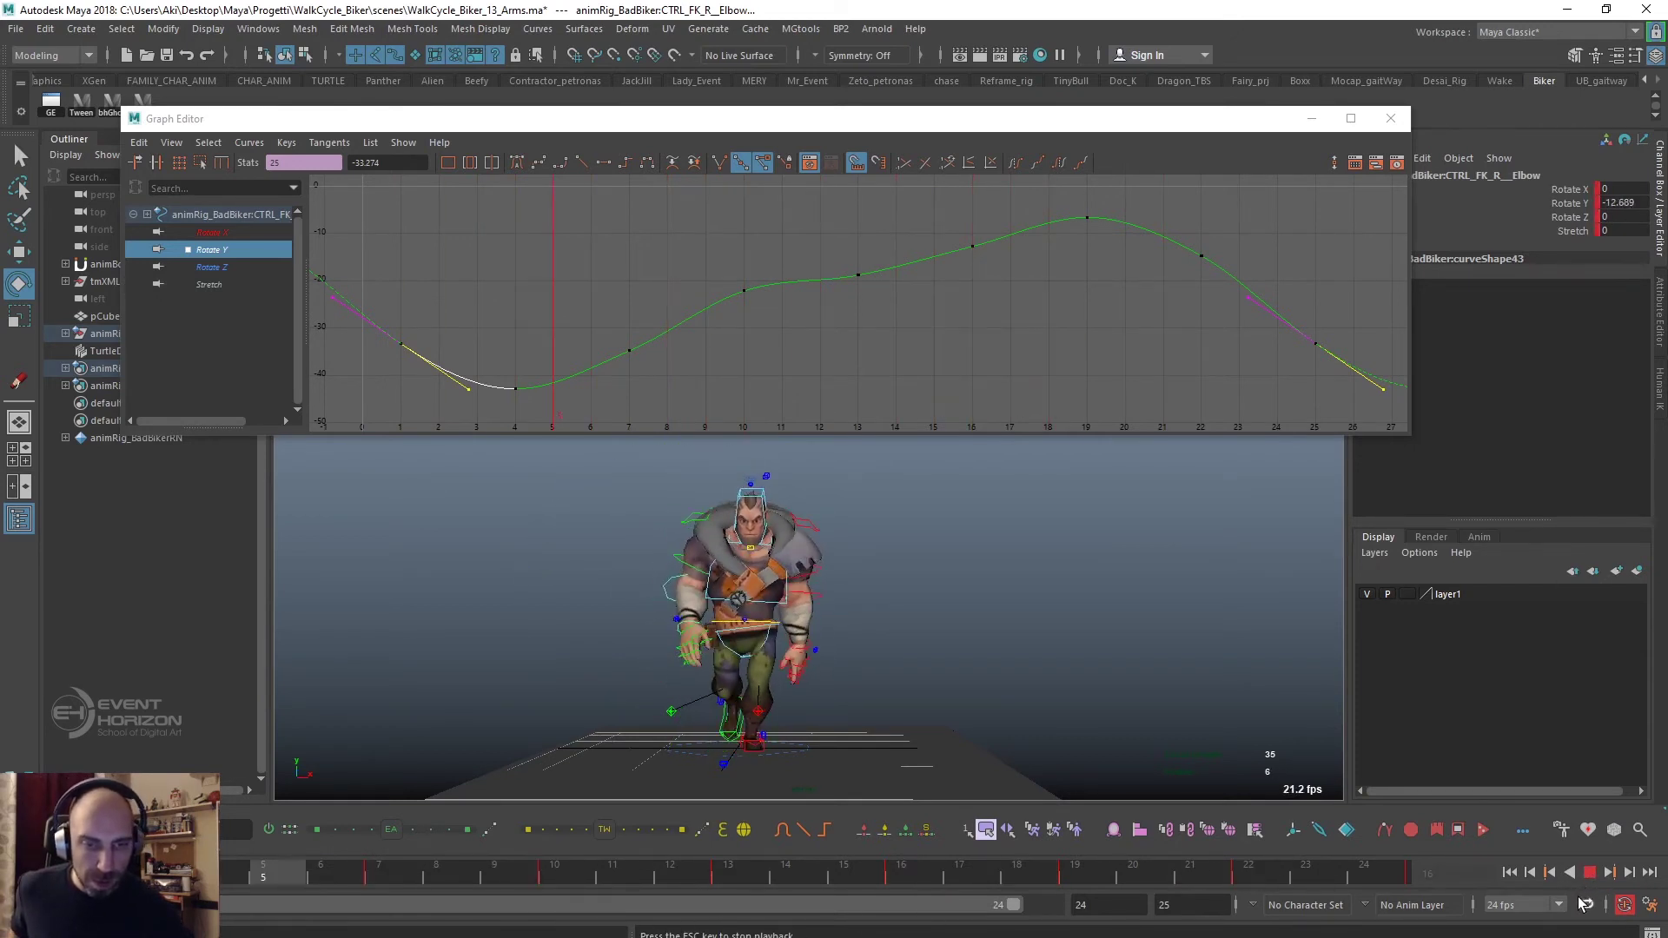
left_click_drag(849, 726, 883, 739, "alt")
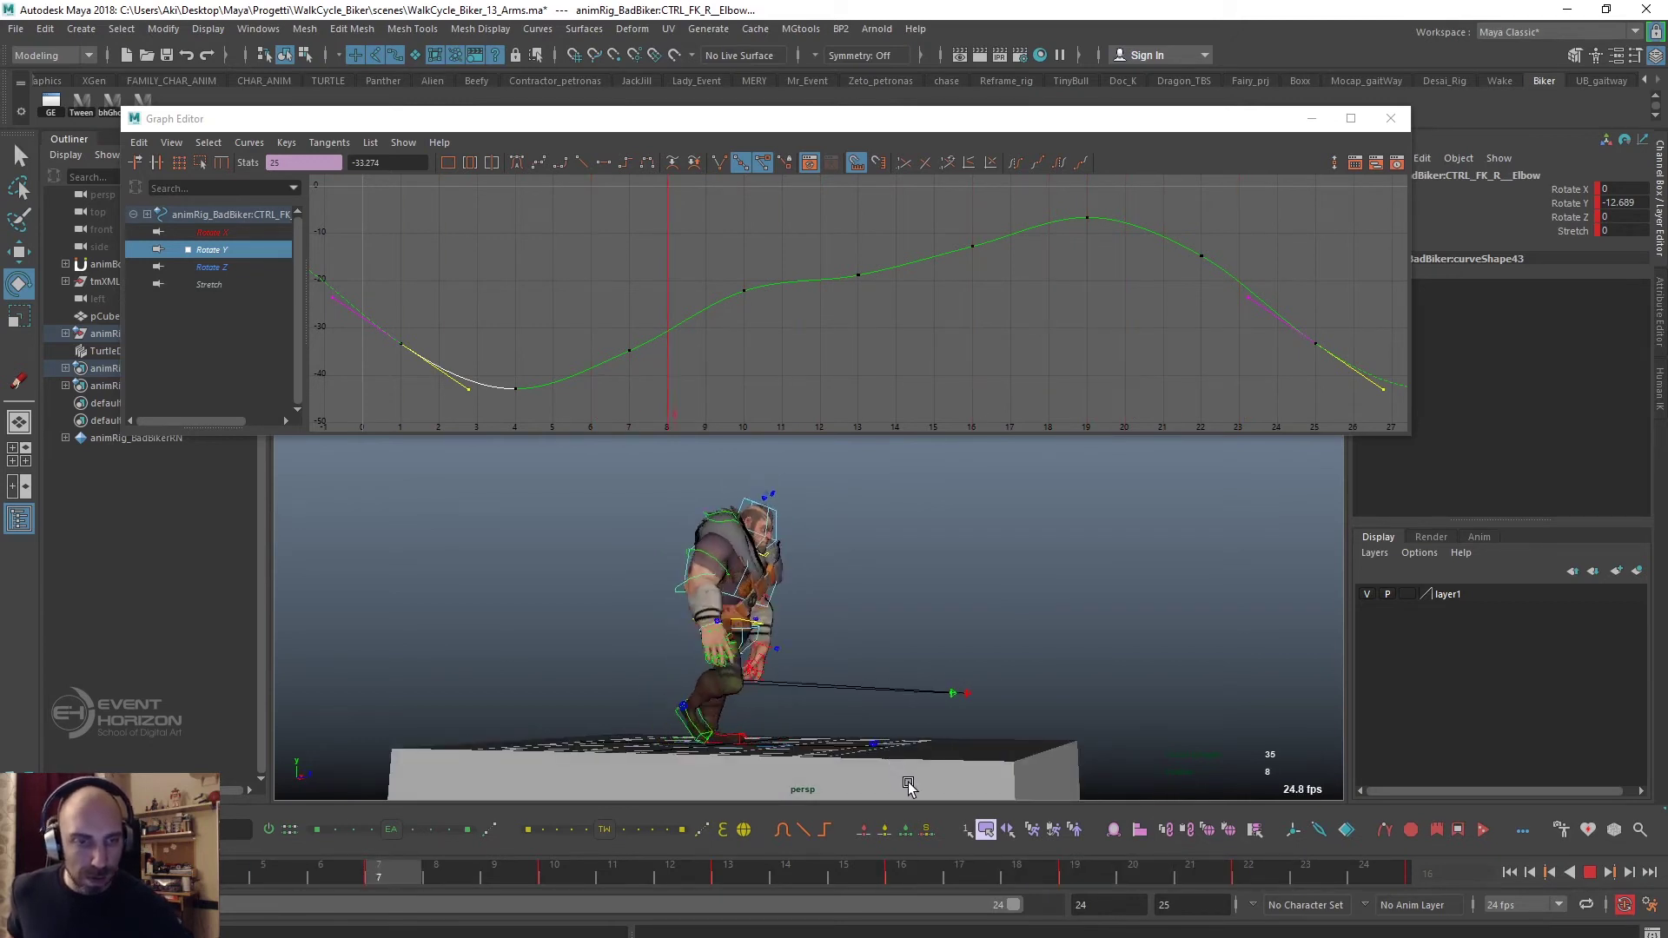
left_click_drag(908, 785, 775, 722, "alt")
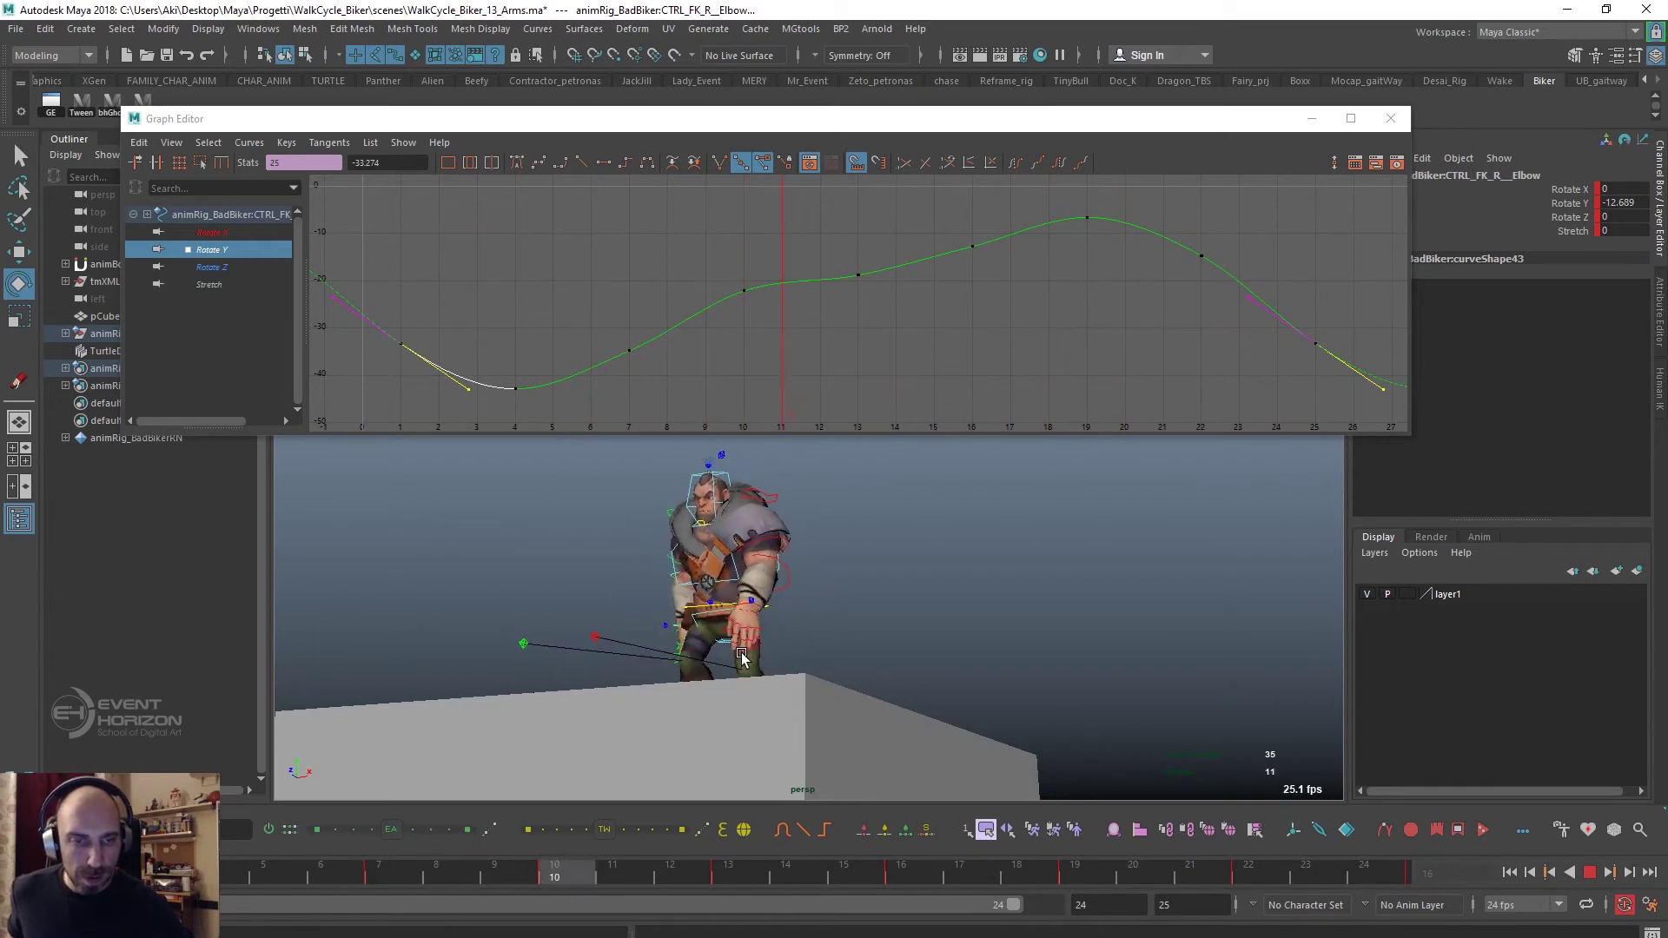
left_click_drag(742, 658, 757, 689, "alt")
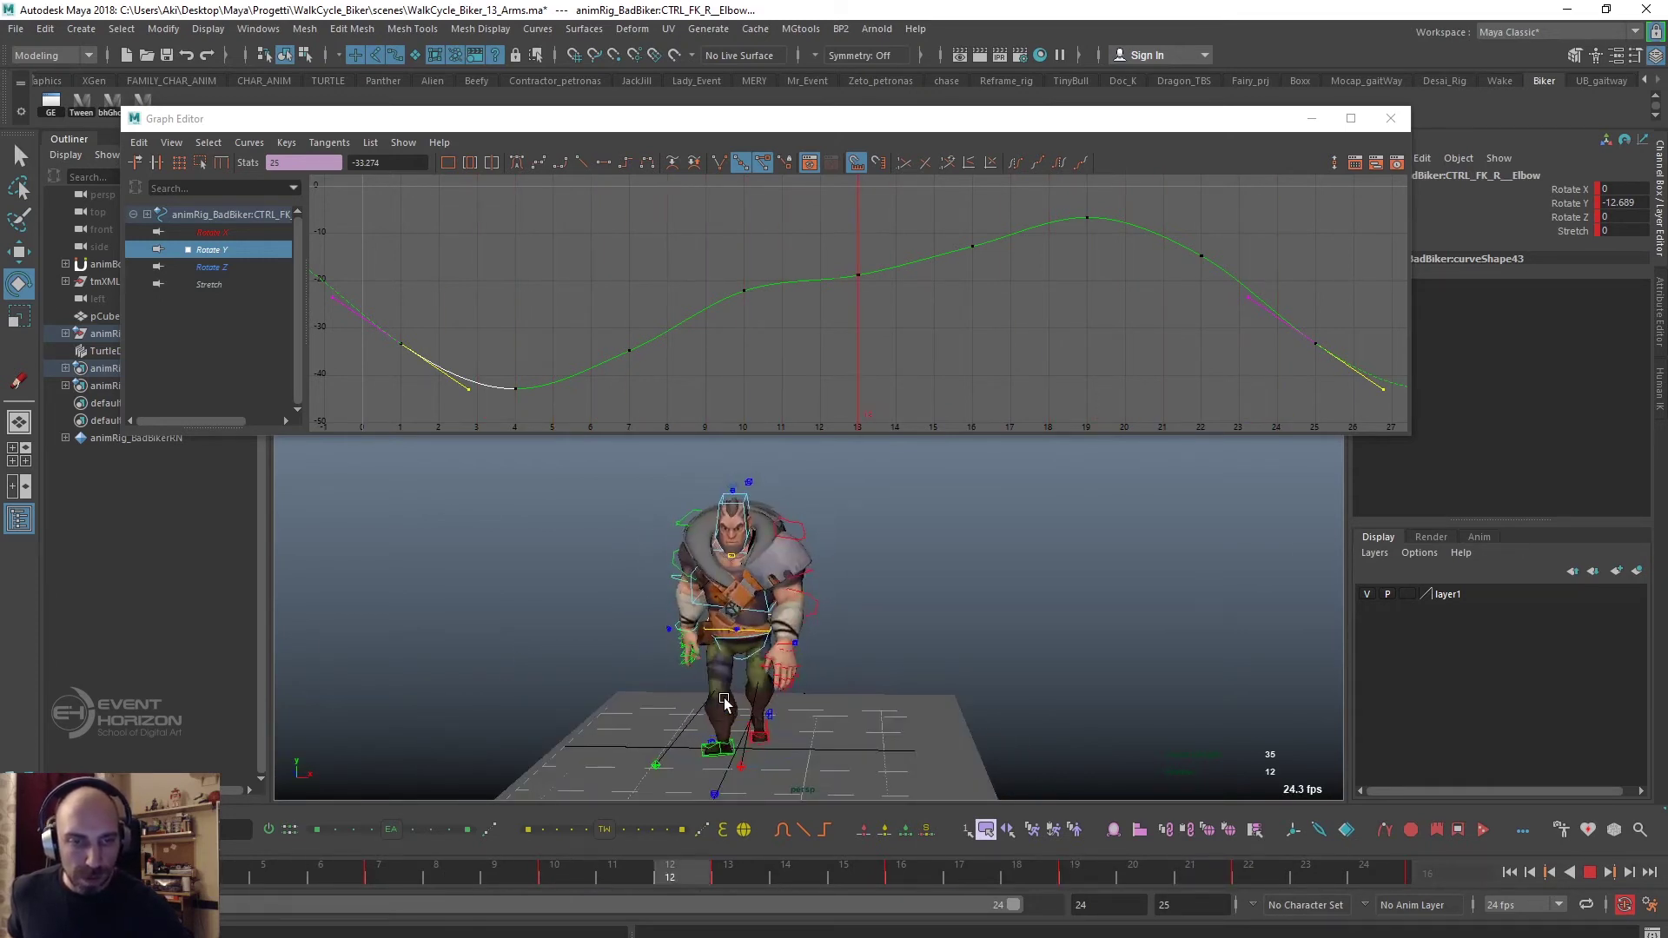
left_click_drag(726, 704, 863, 704, "alt")
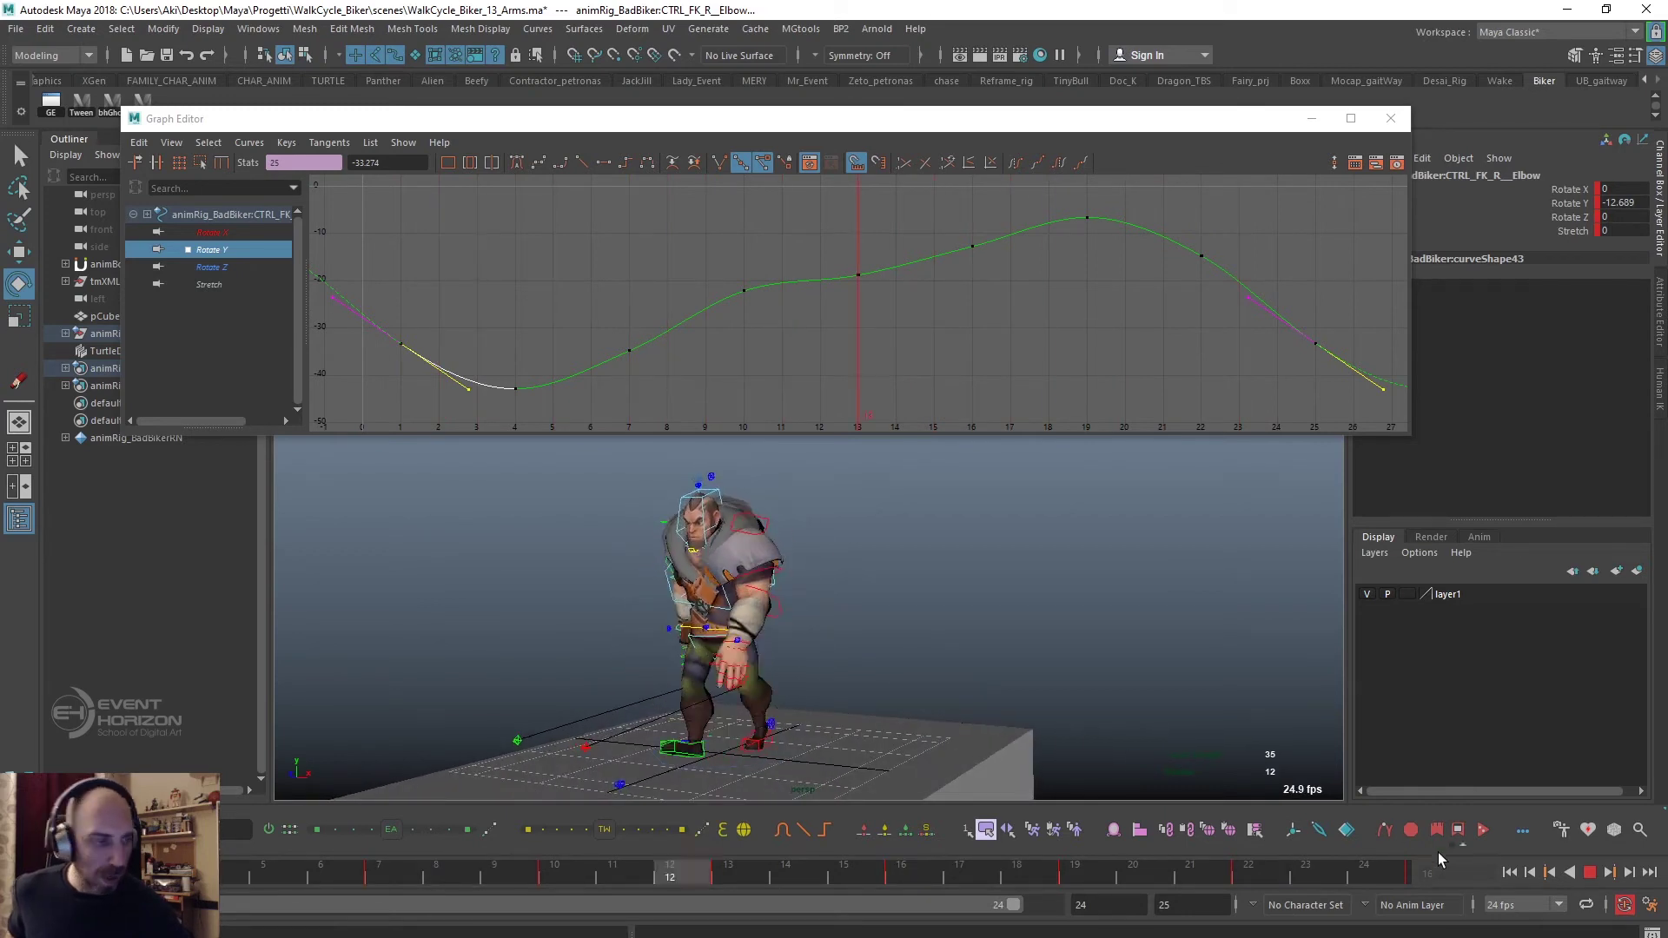
key("Escape")
left_click_drag(295, 874, 456, 876)
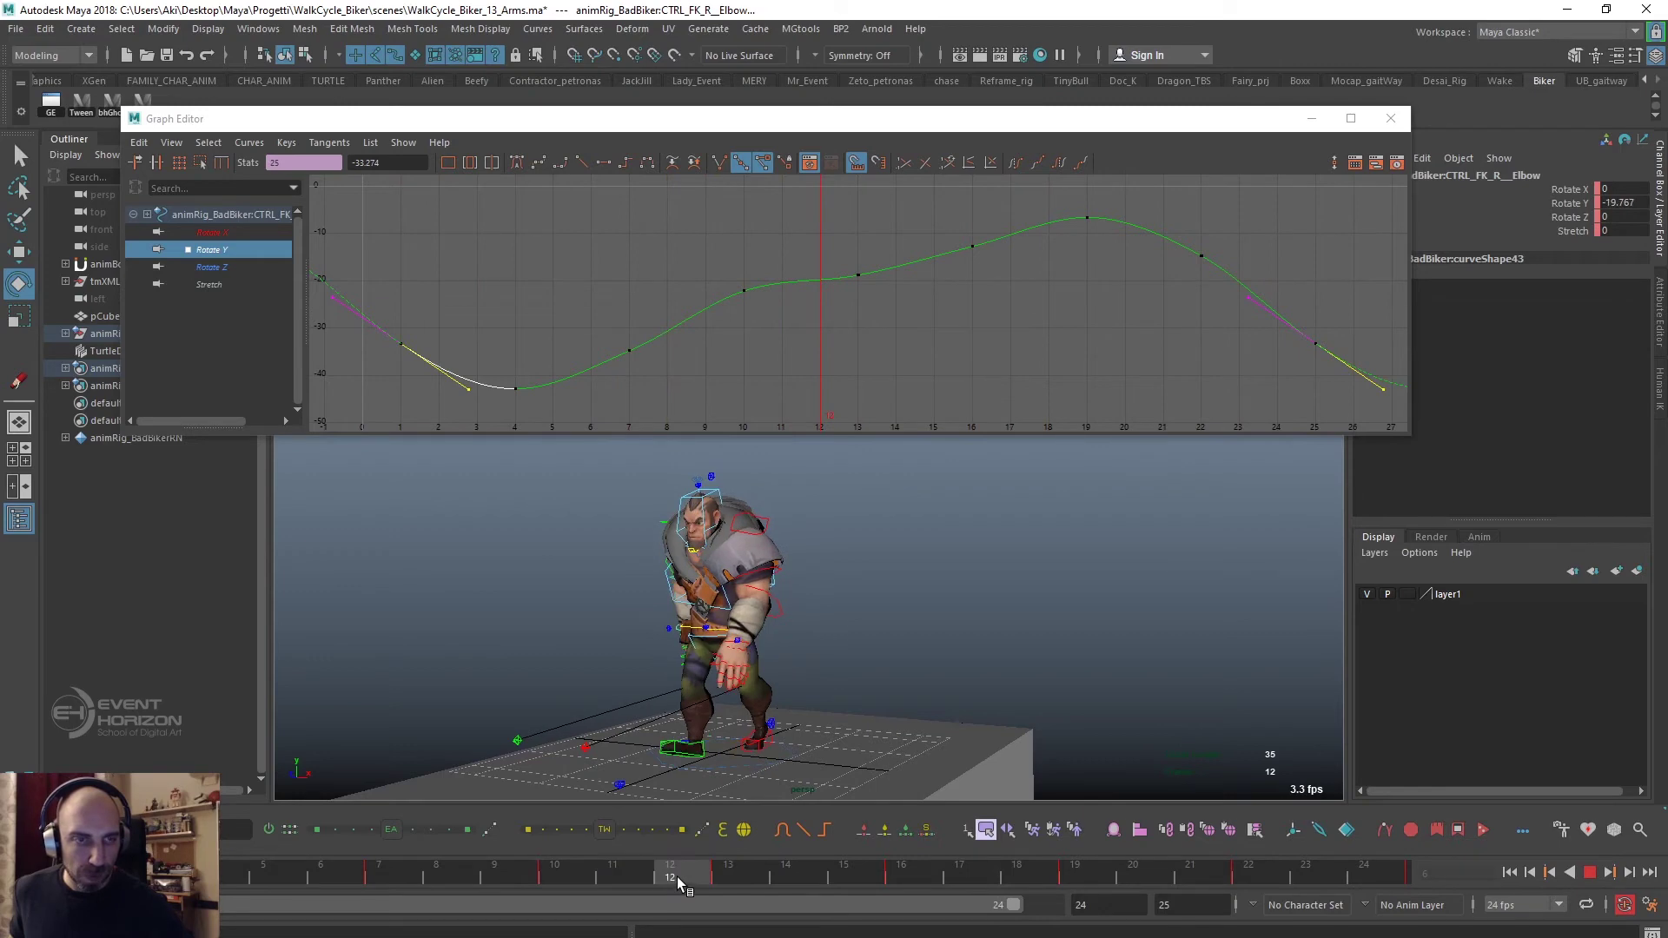
left_click_drag(679, 878, 729, 876)
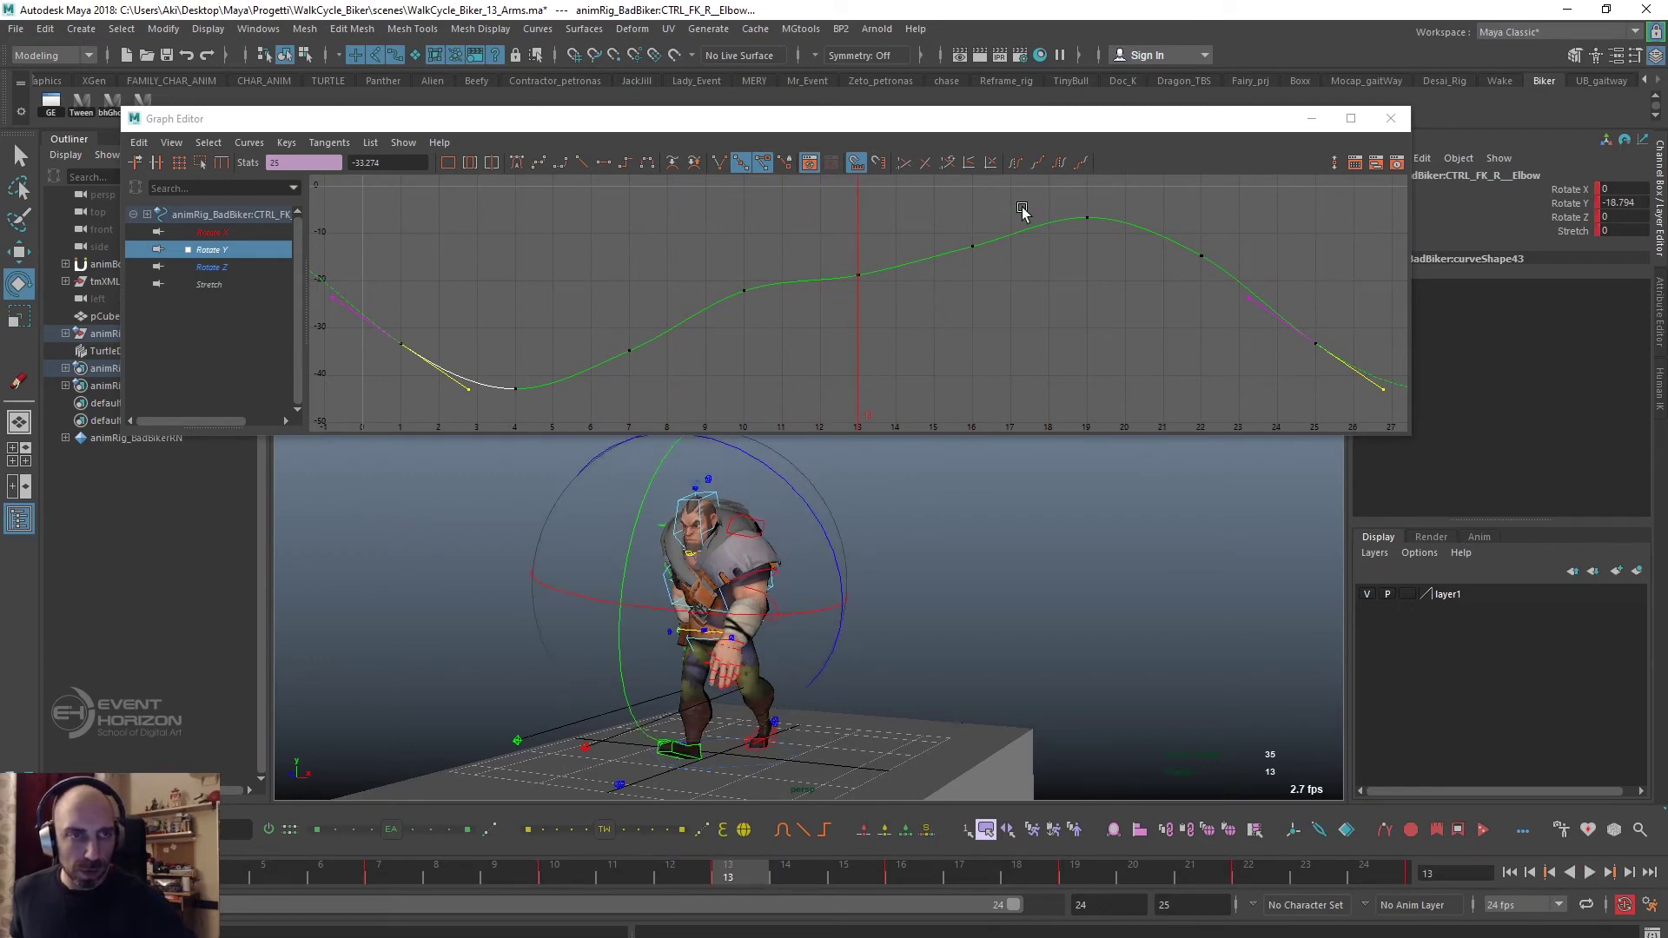
left_click_drag(683, 447, 864, 693, "alt")
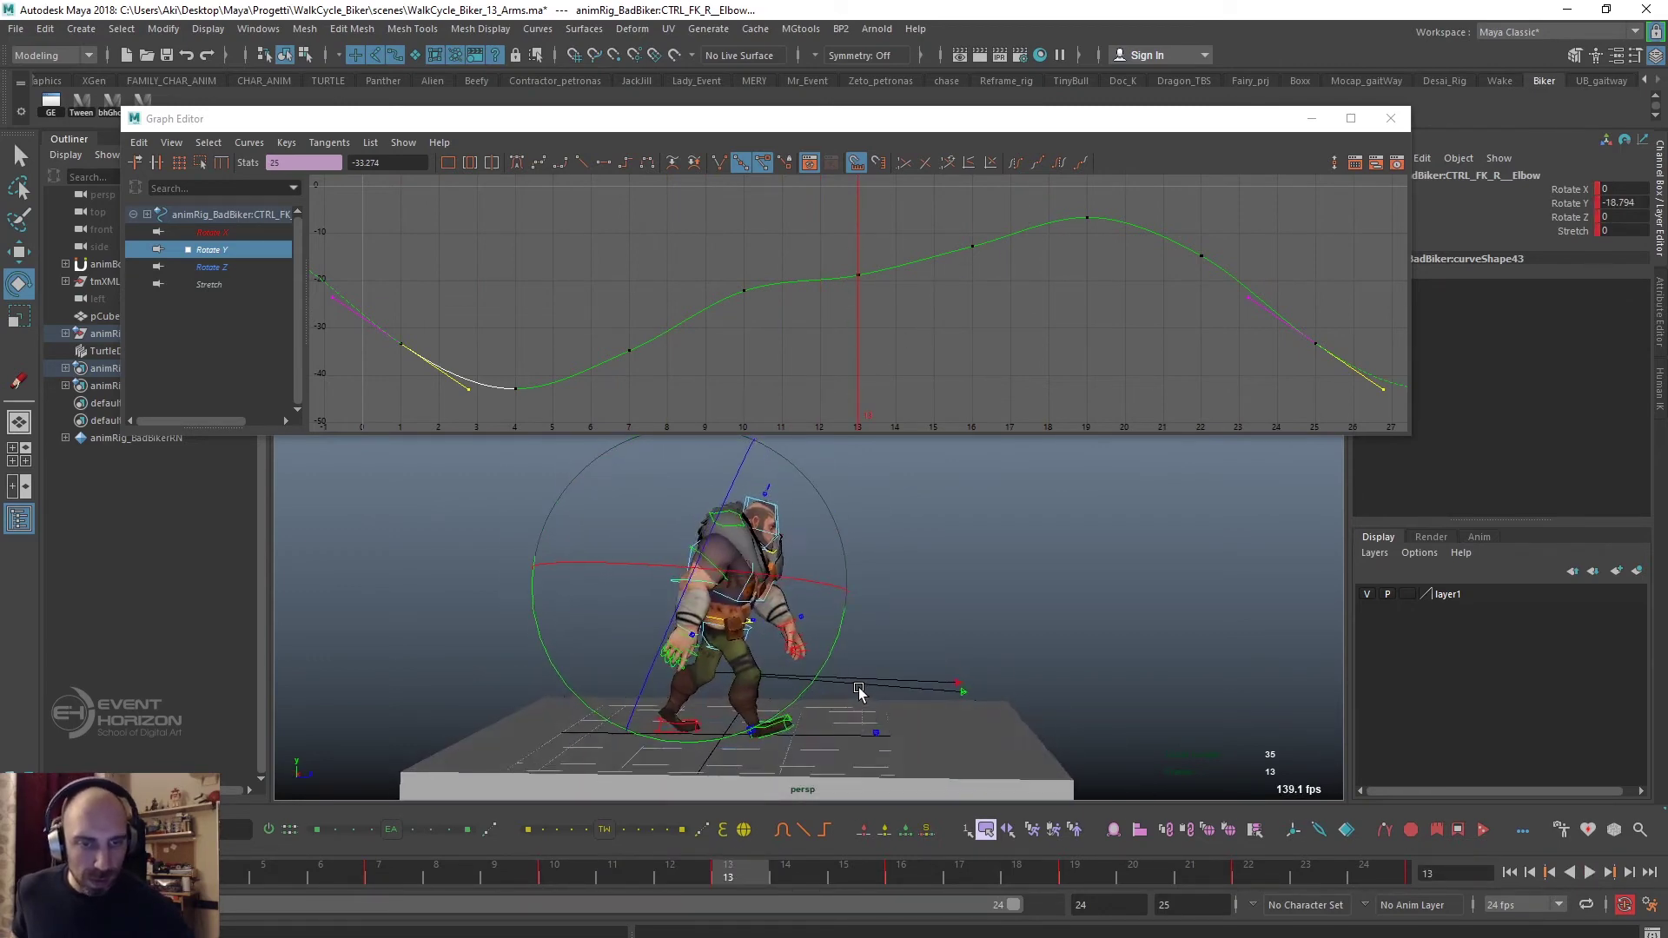
left_click_drag(577, 874, 670, 879)
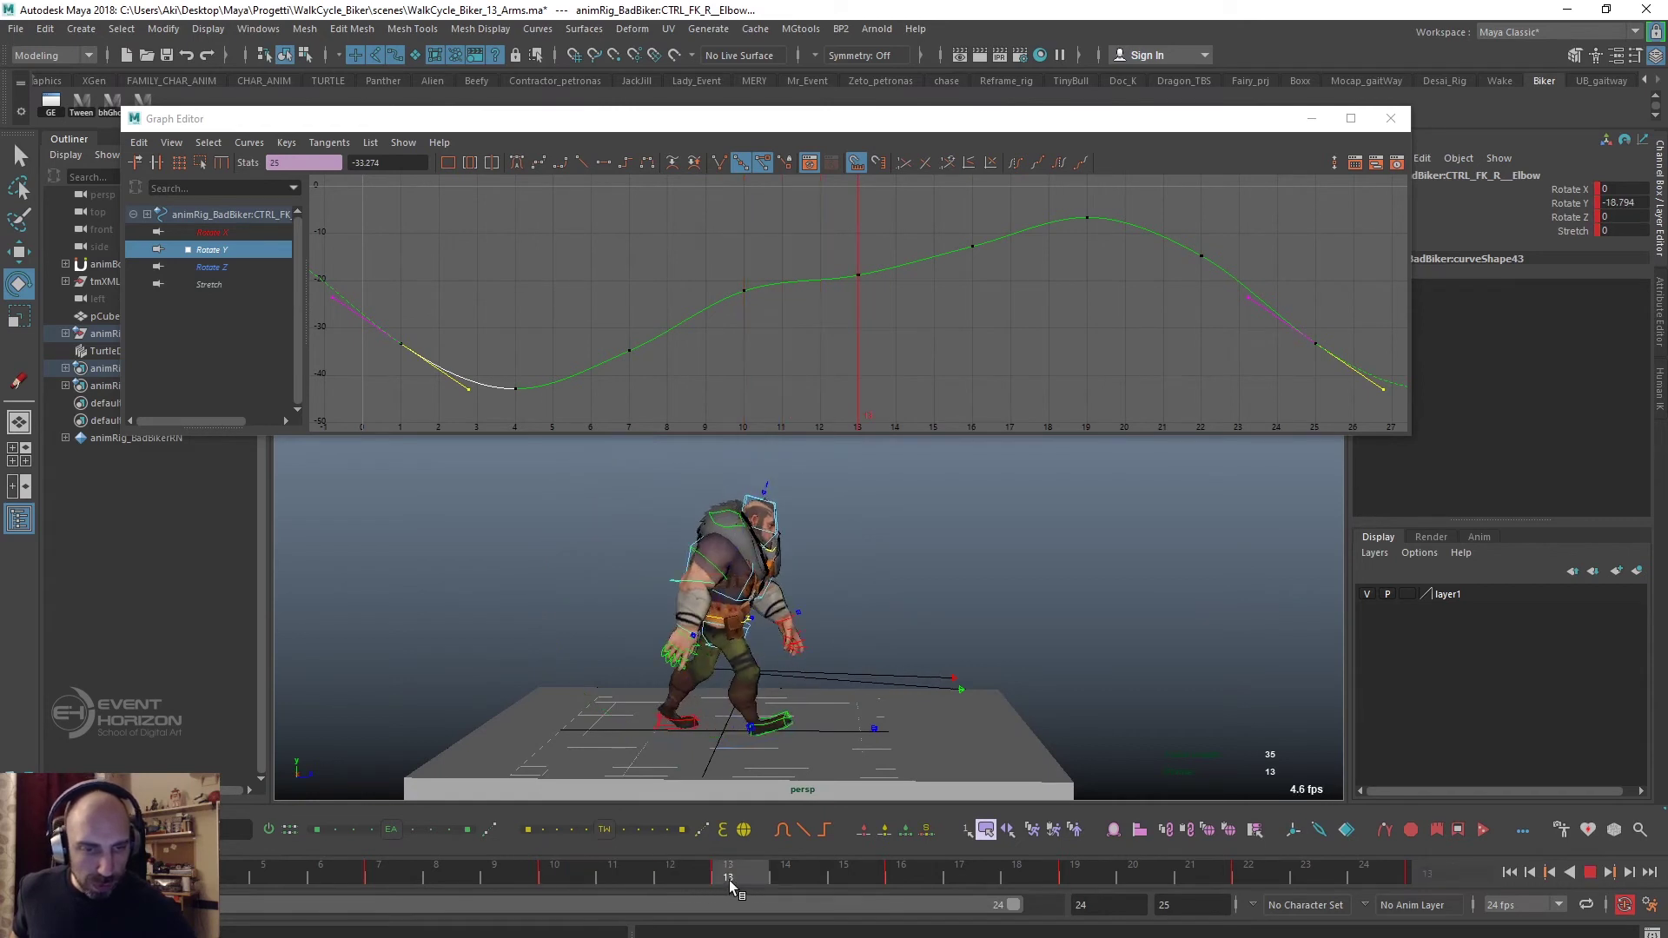
left_click_drag(830, 254, 876, 321)
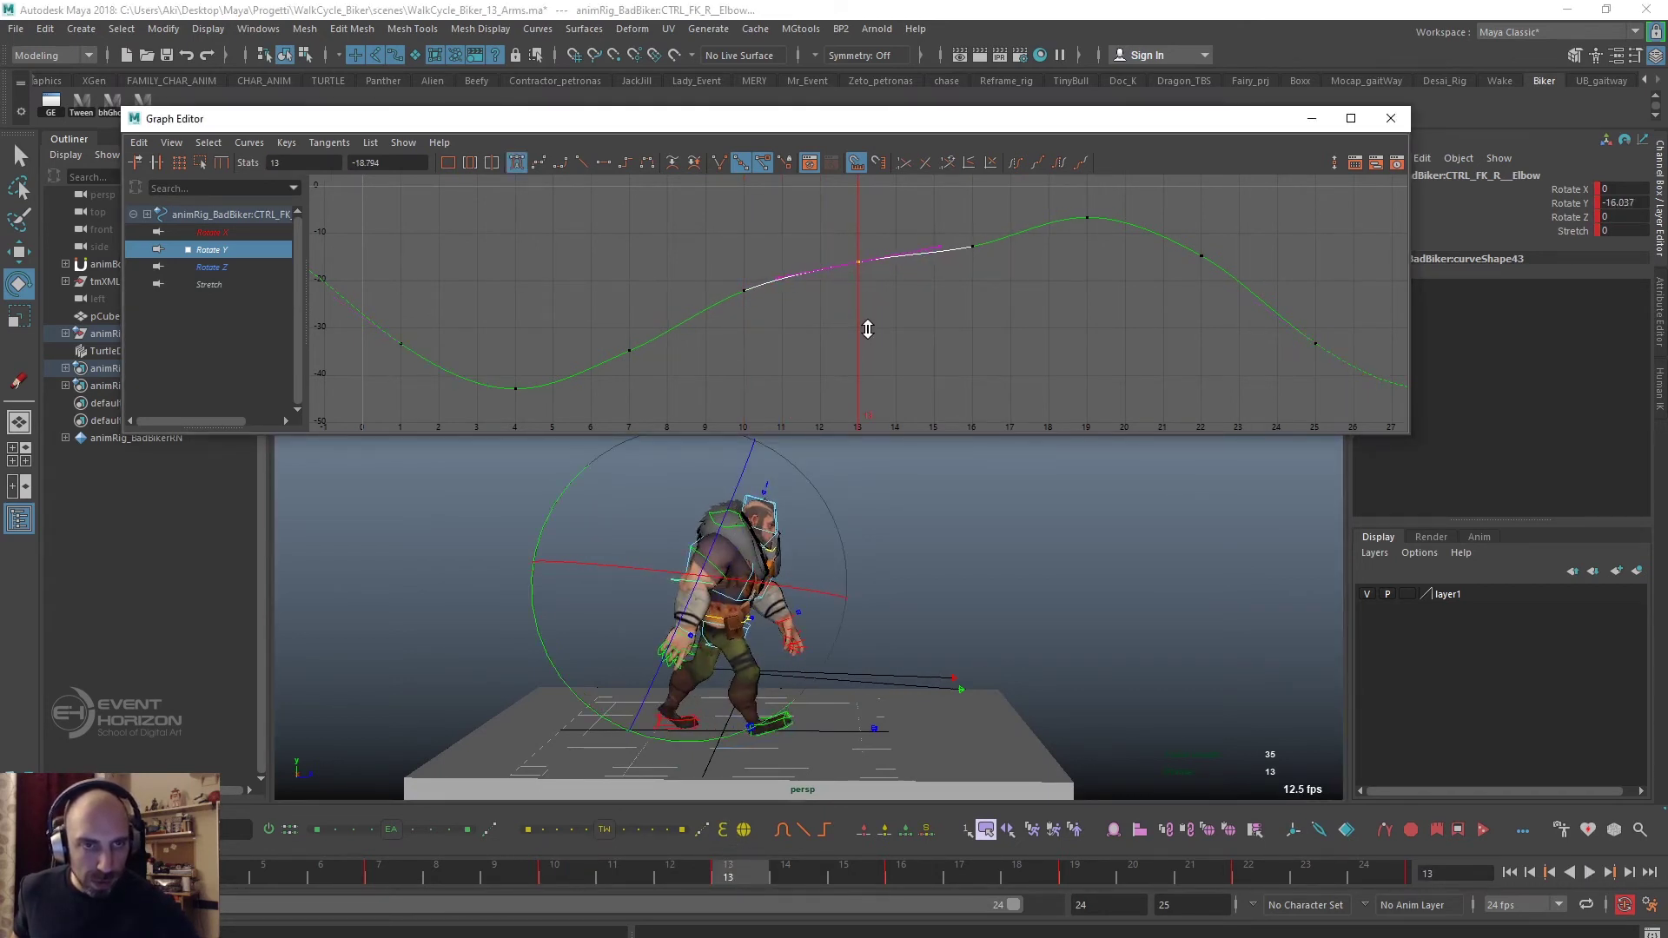
left_click(403, 875)
key("alt+v")
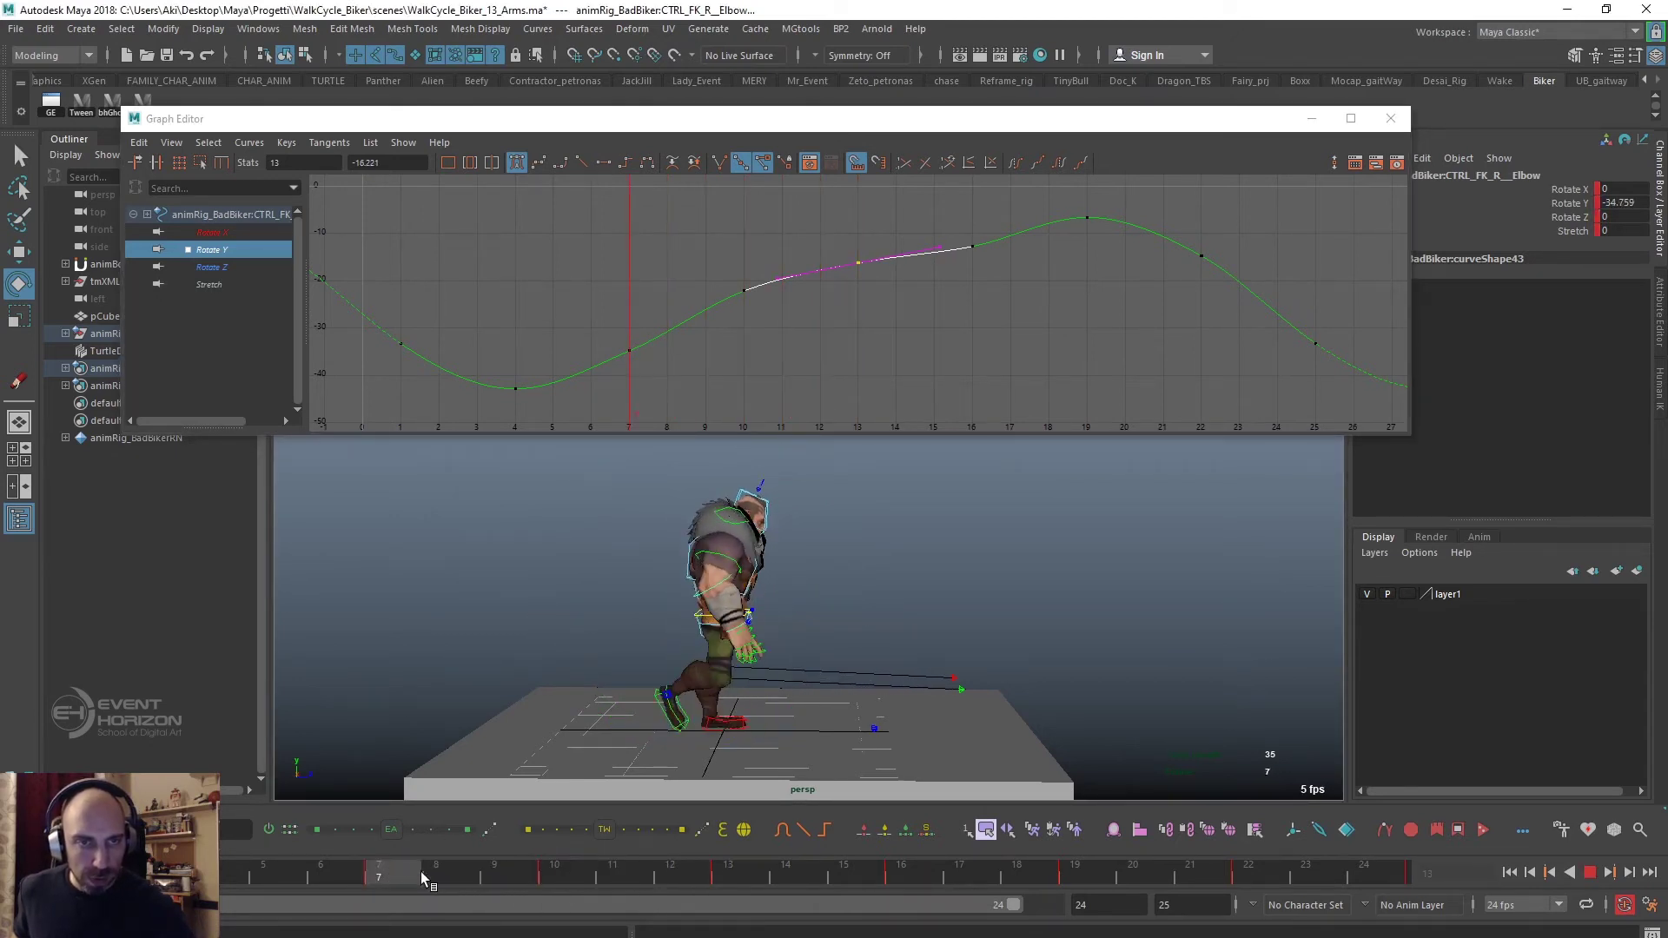
left_click(723, 878)
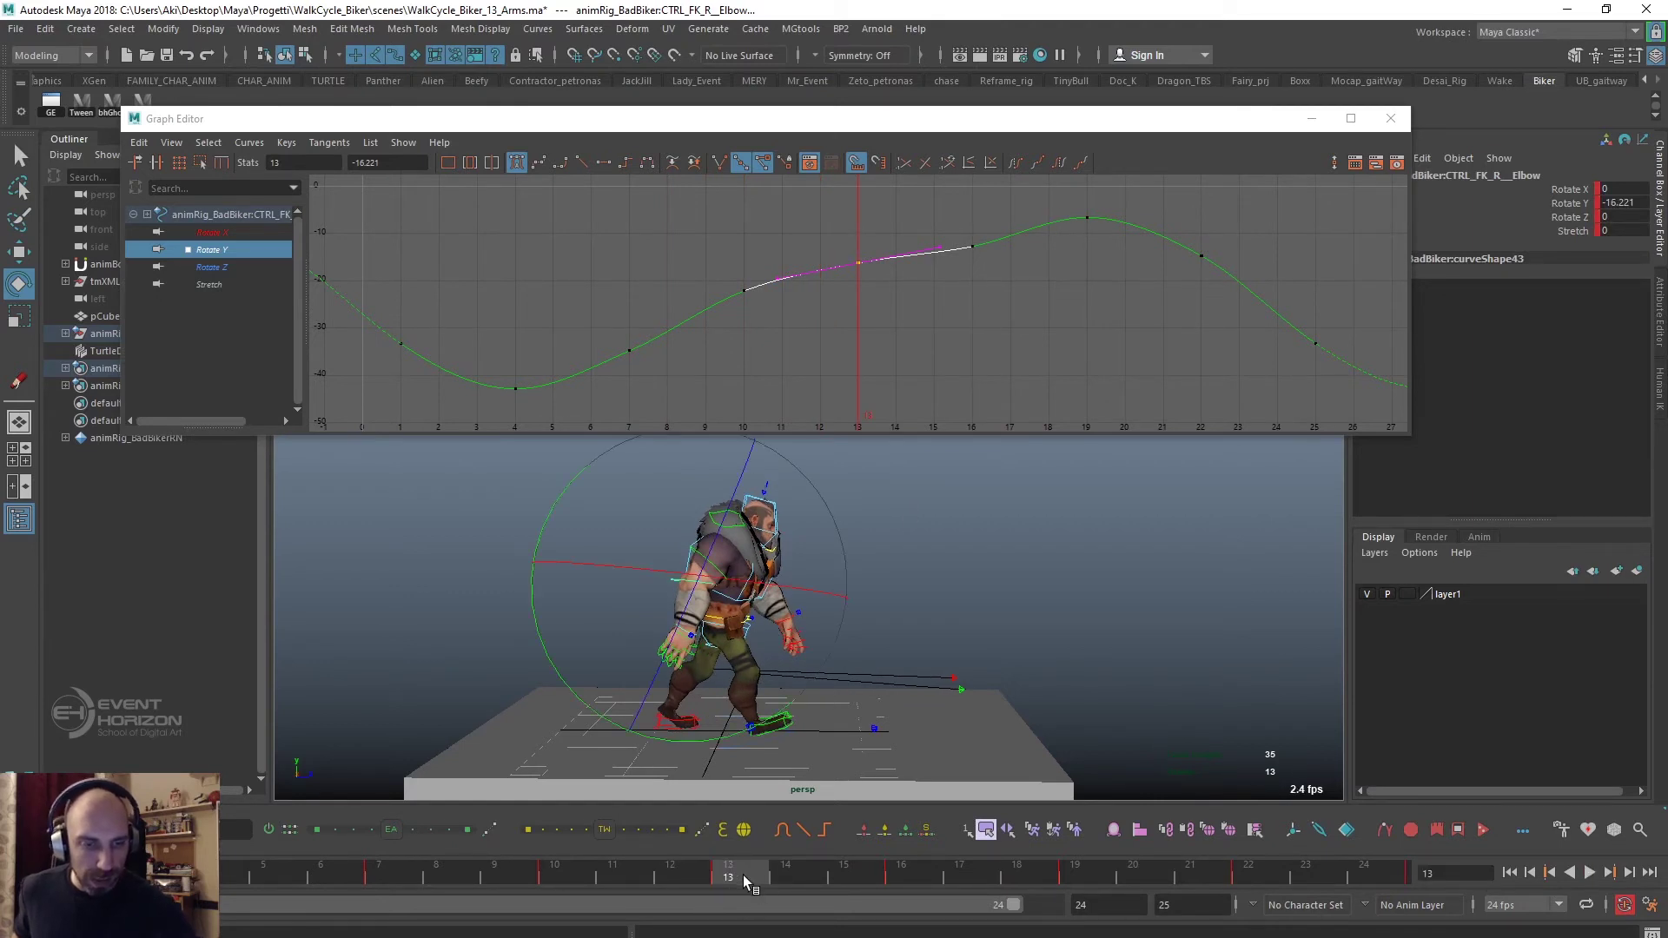
key("alt+v")
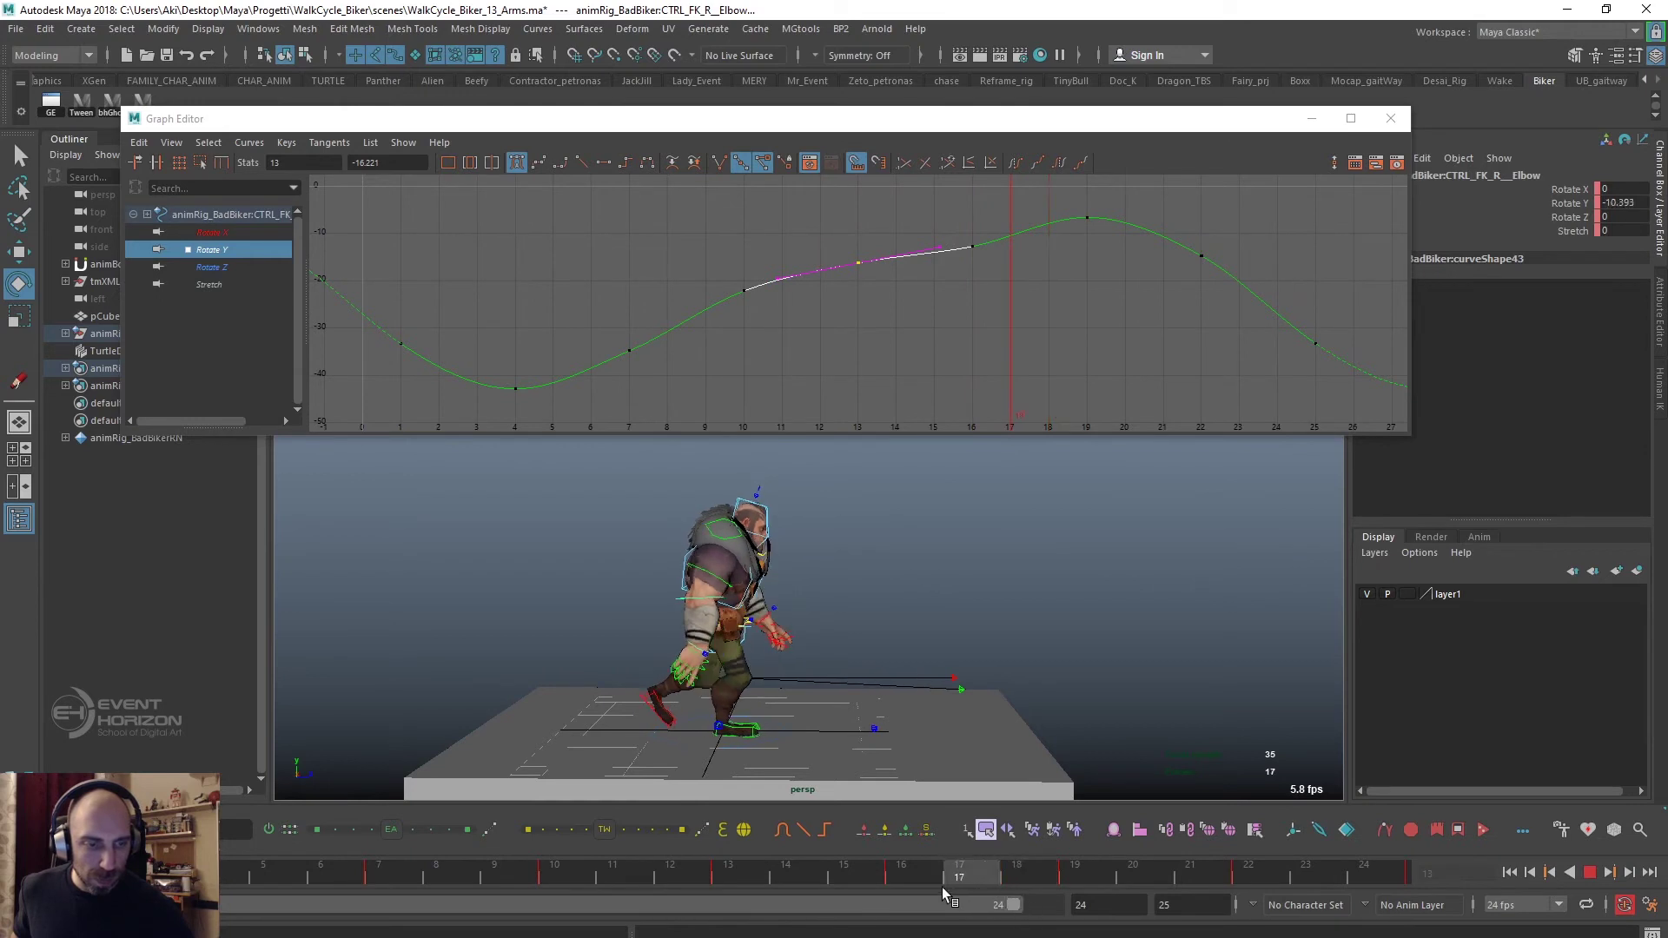
left_click(828, 880)
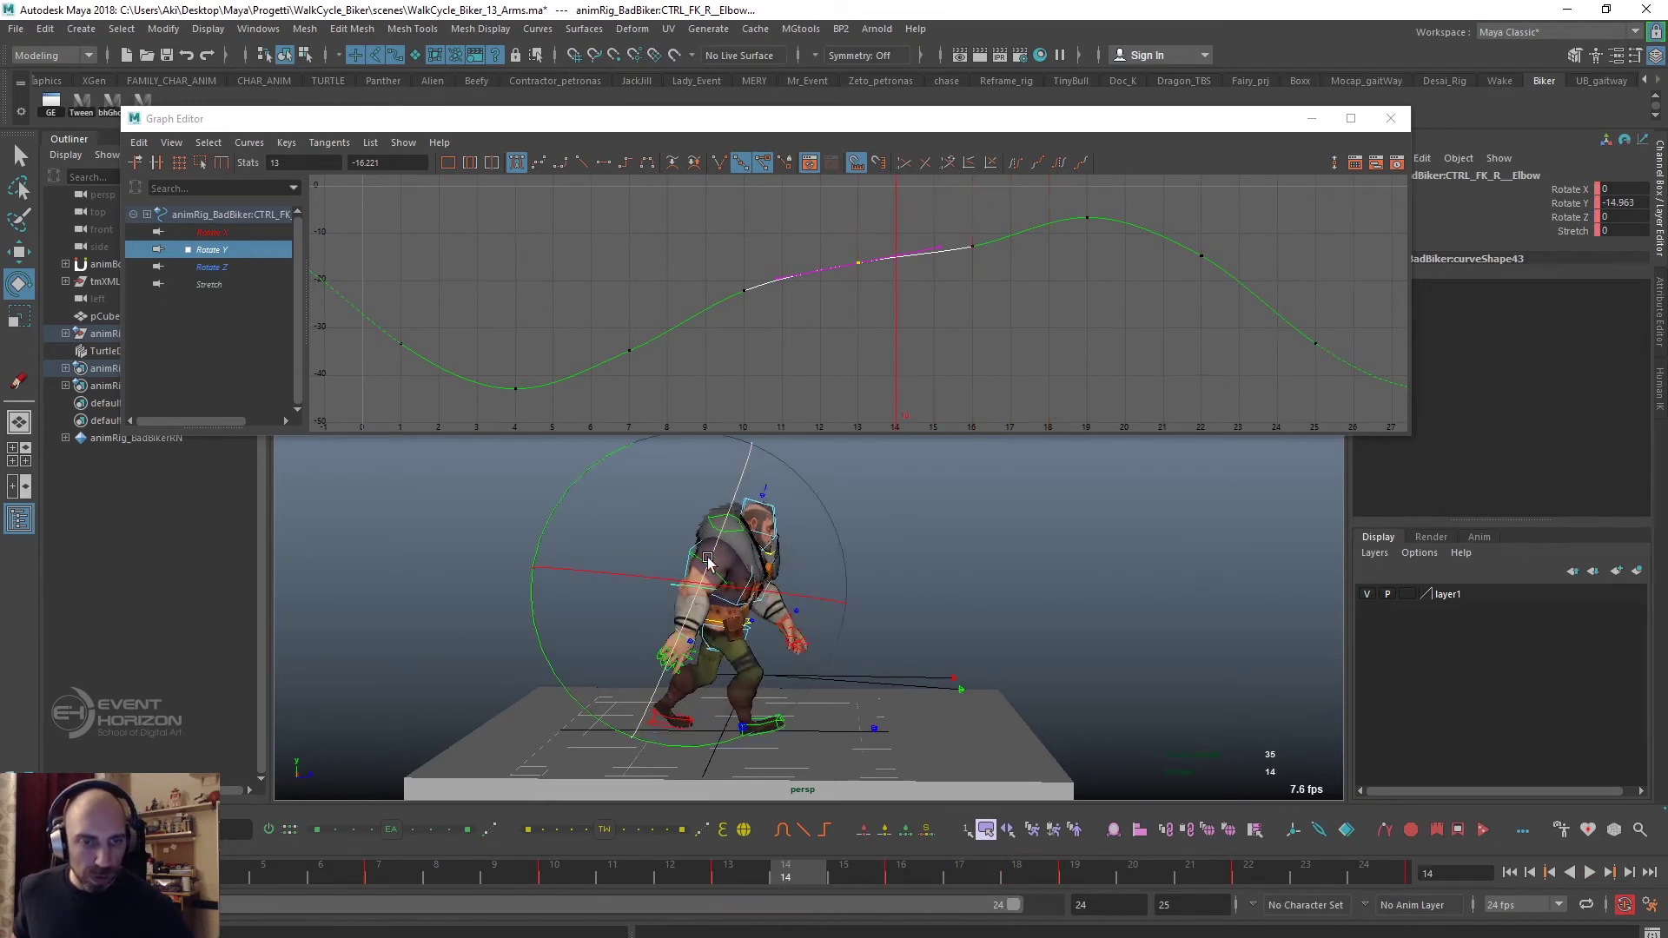
left_click(676, 878)
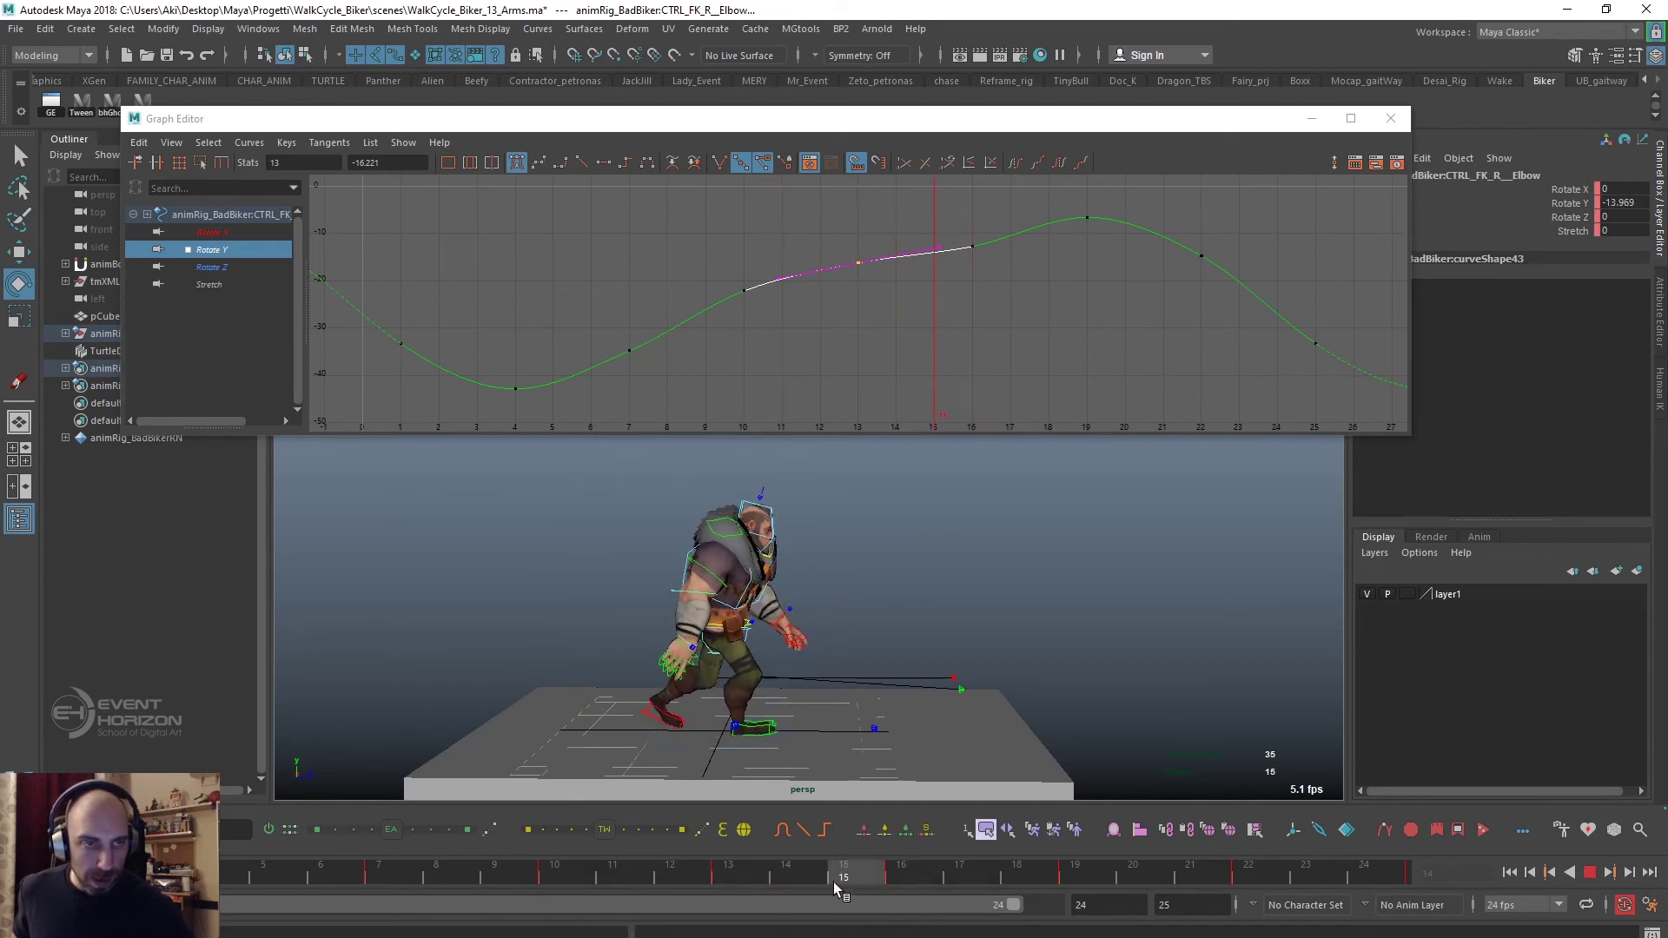
left_click_drag(833, 883, 808, 879)
left_click_drag(831, 320, 851, 296)
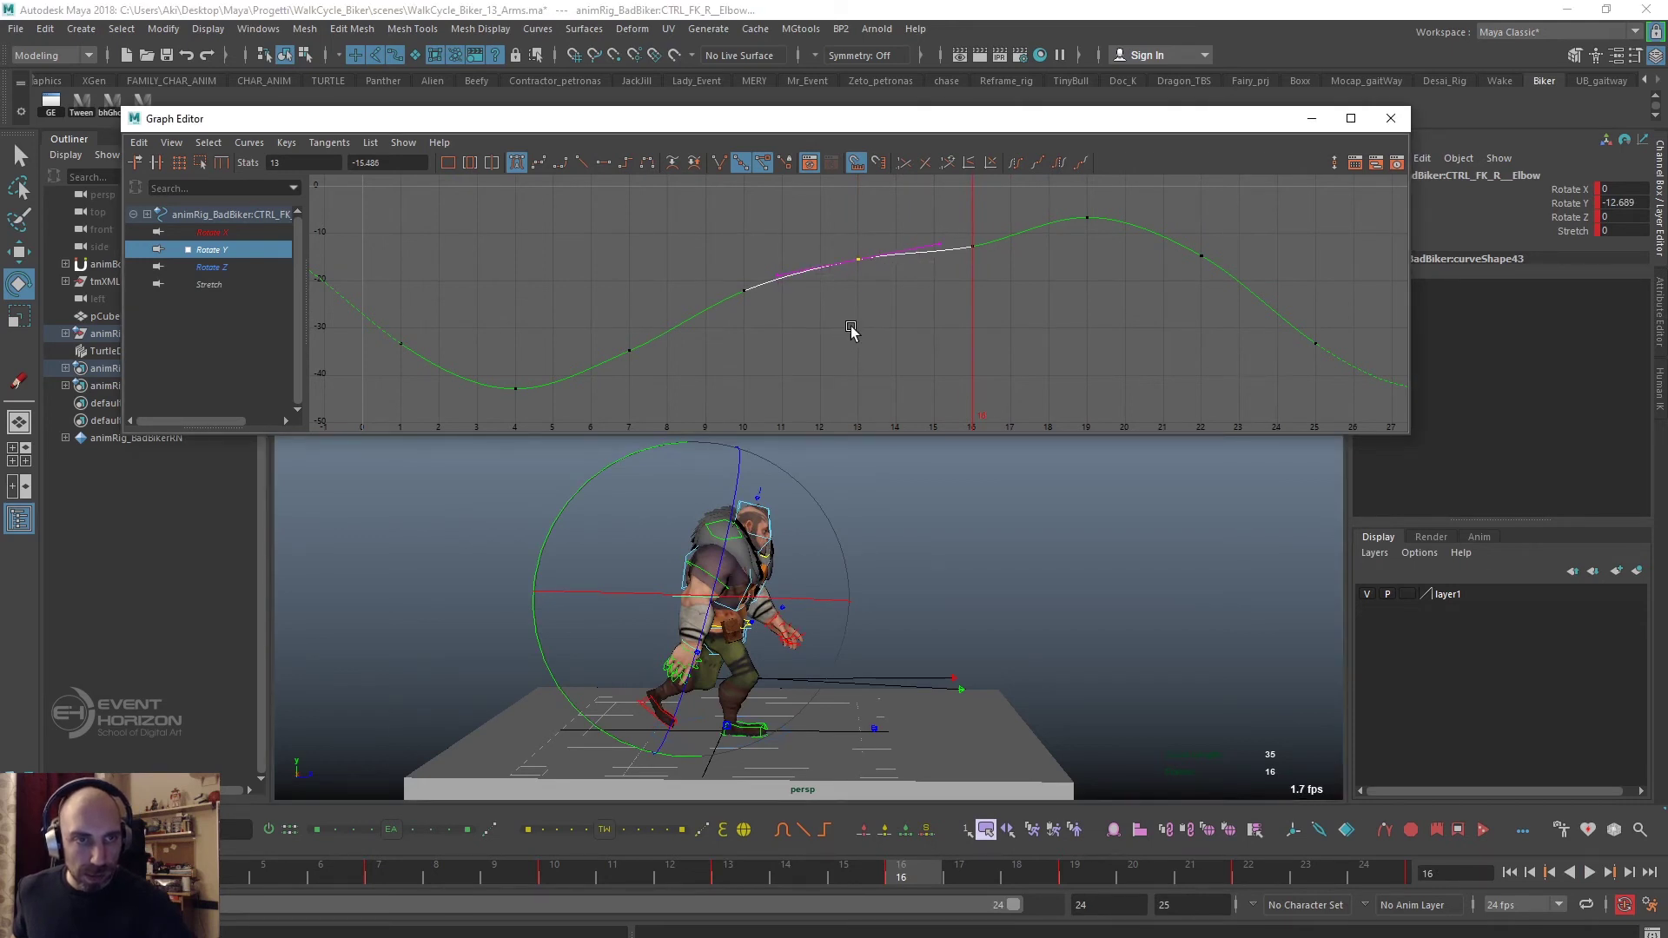
left_click(644, 872)
key("alt+v")
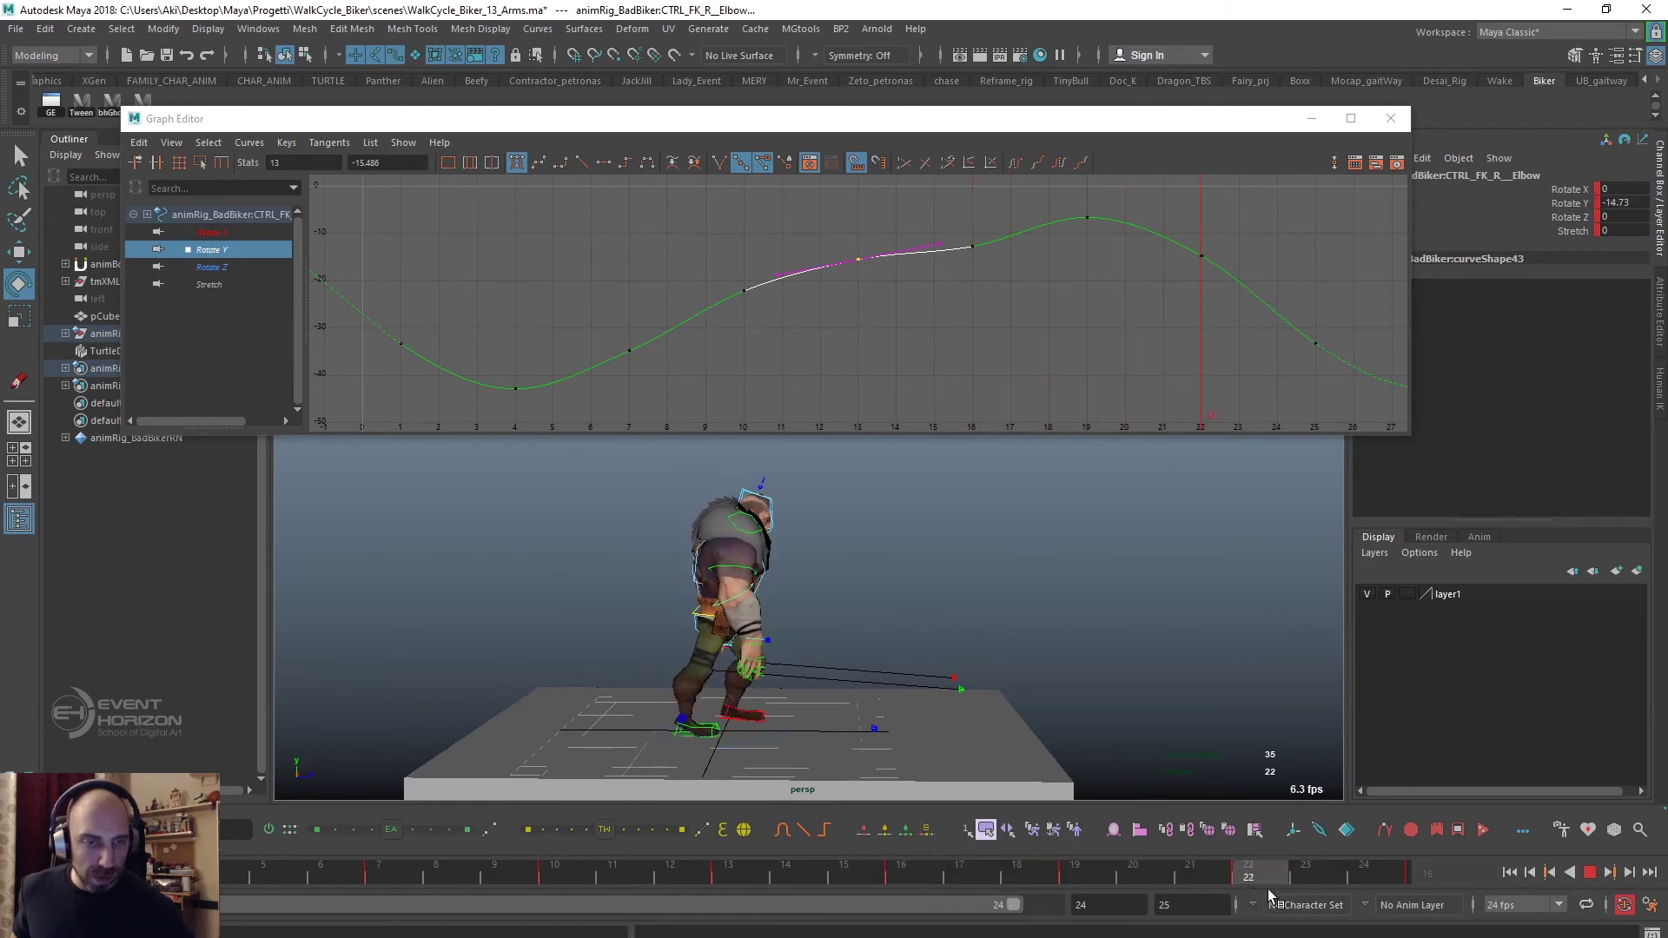
left_click(1121, 876)
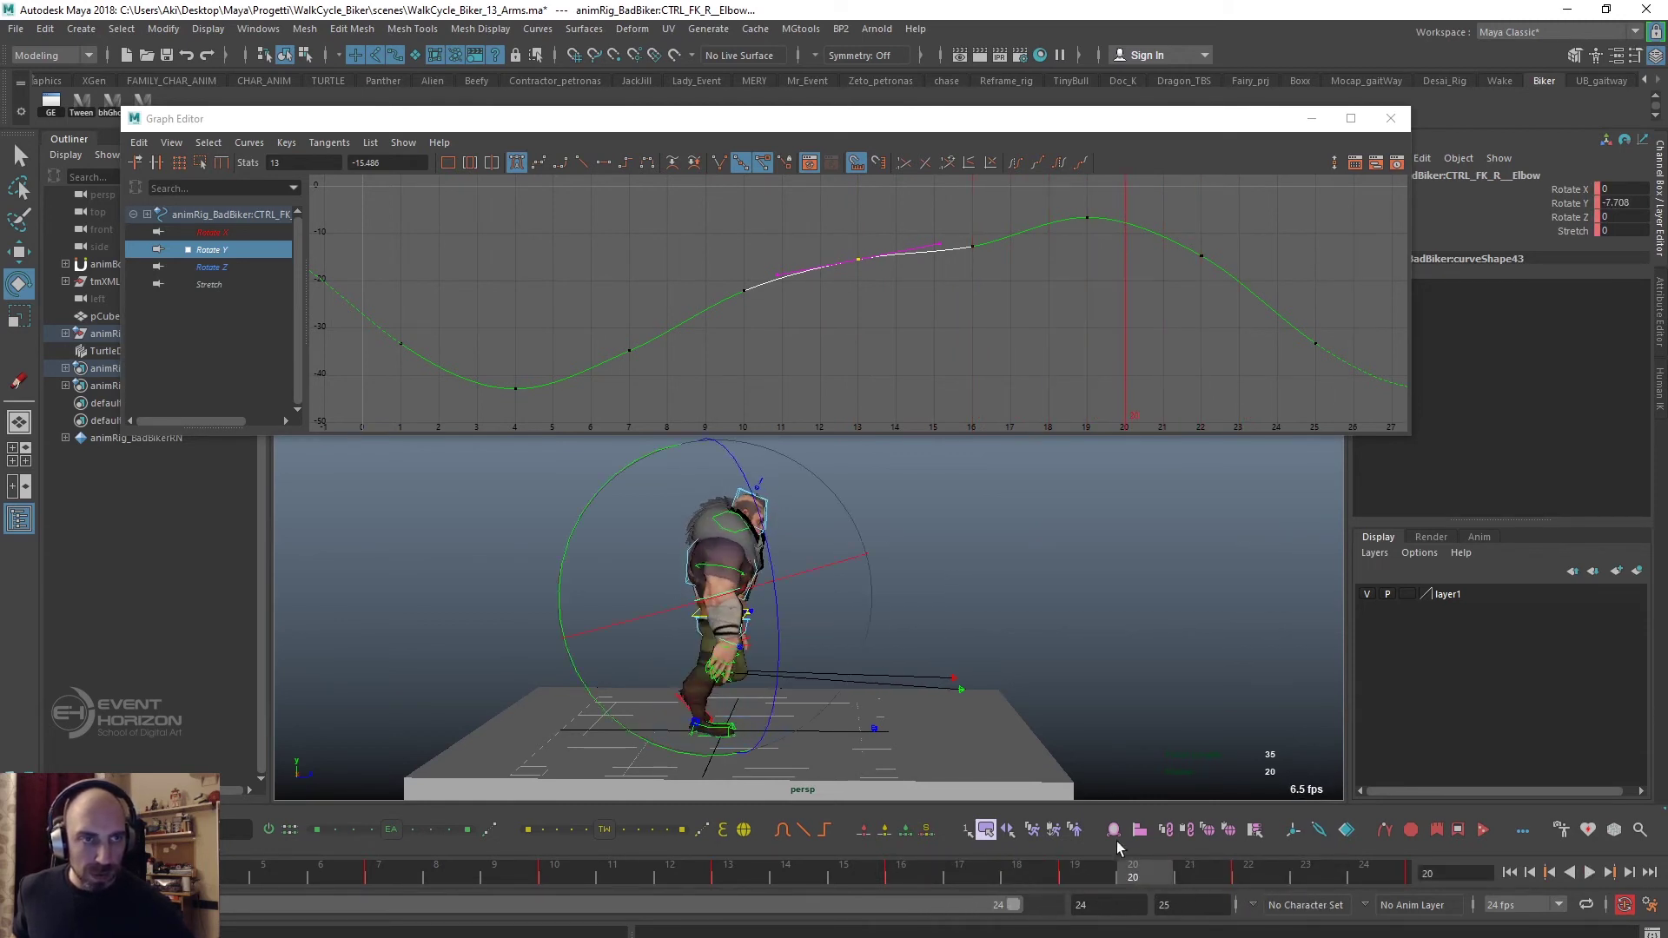
left_click_drag(1007, 217, 842, 311)
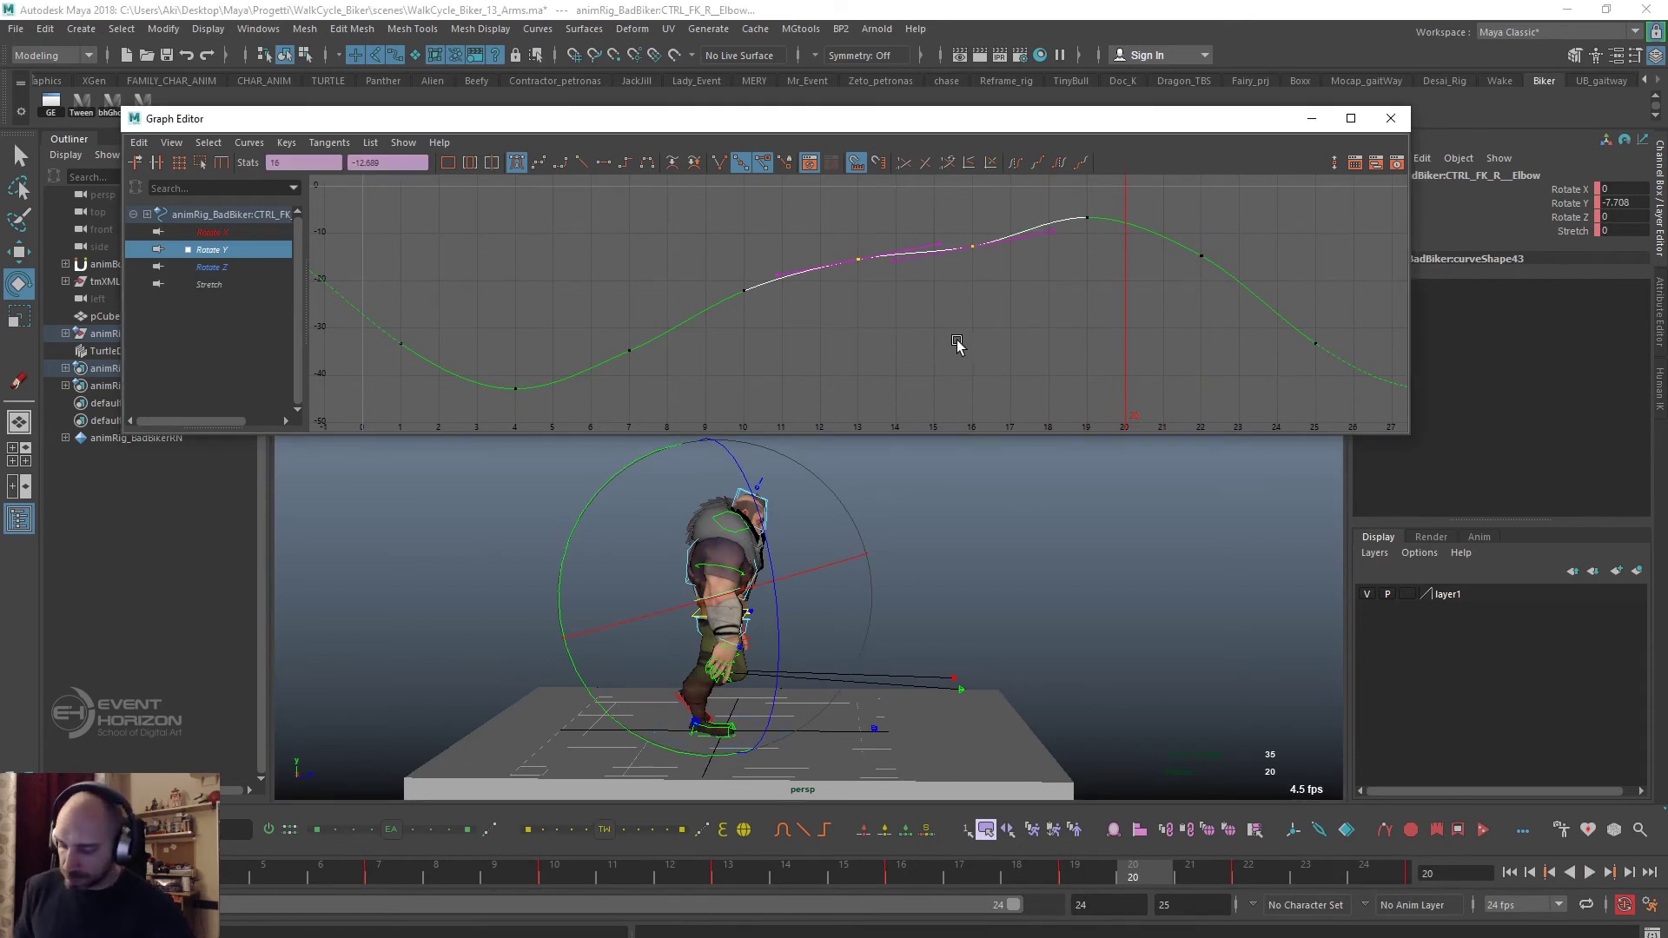
Replay the walk cycle and stop at frame 19 to inspect the elbow peak.
key("alt+comma")
left_click(1014, 889)
key("alt+v")
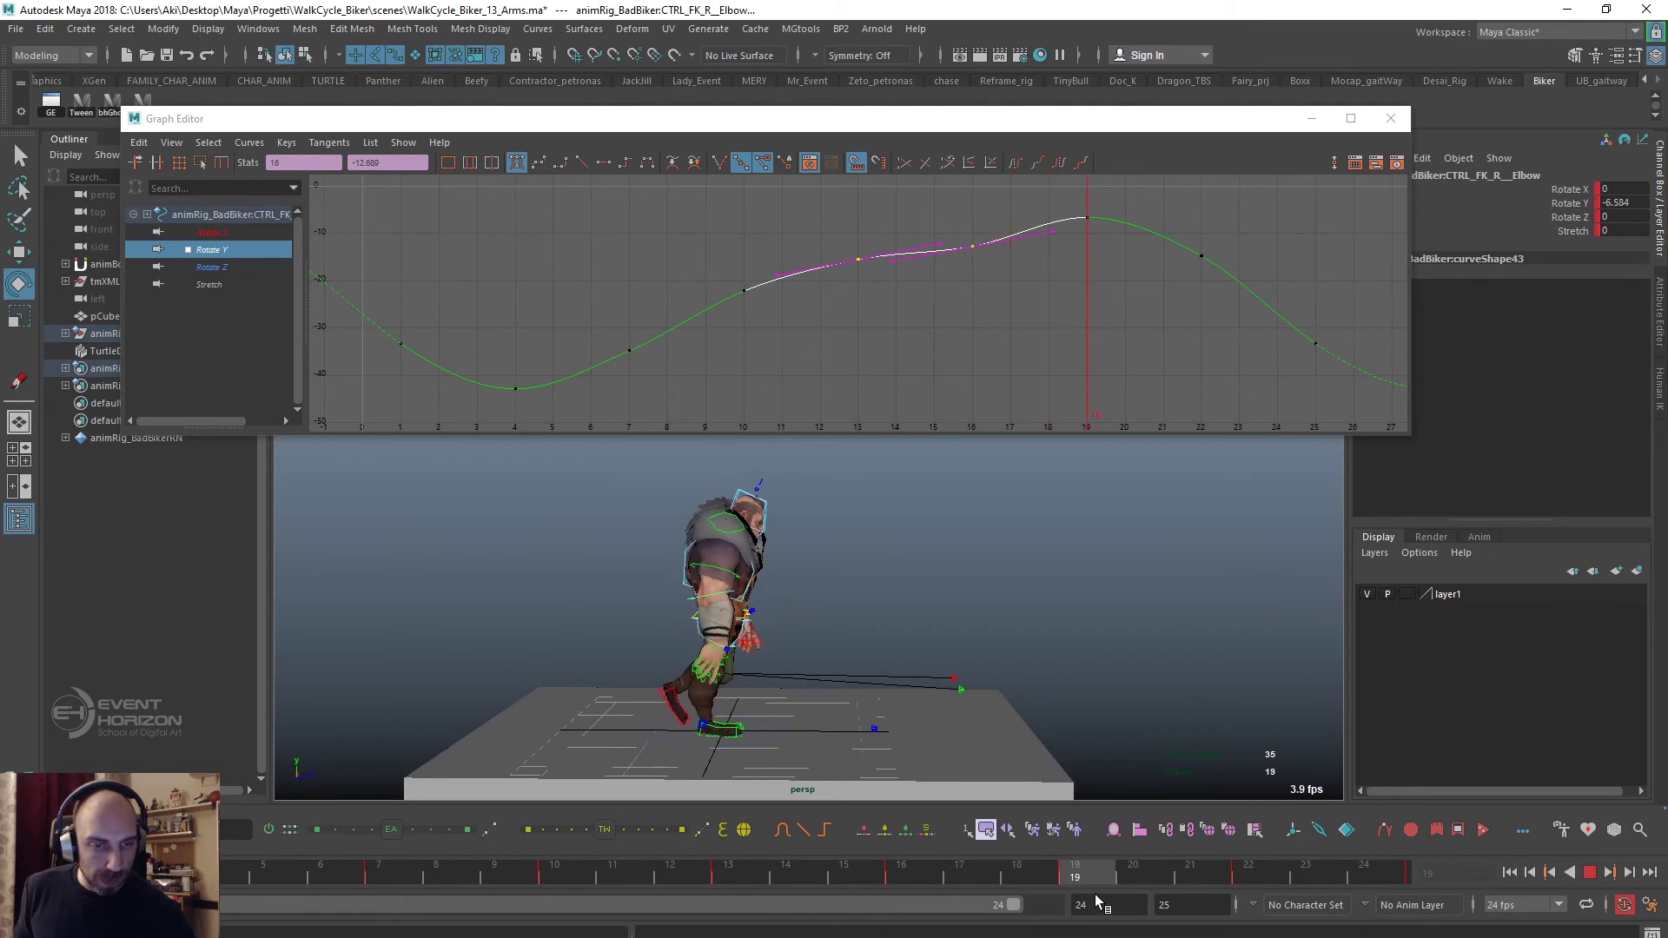
key("alt+v")
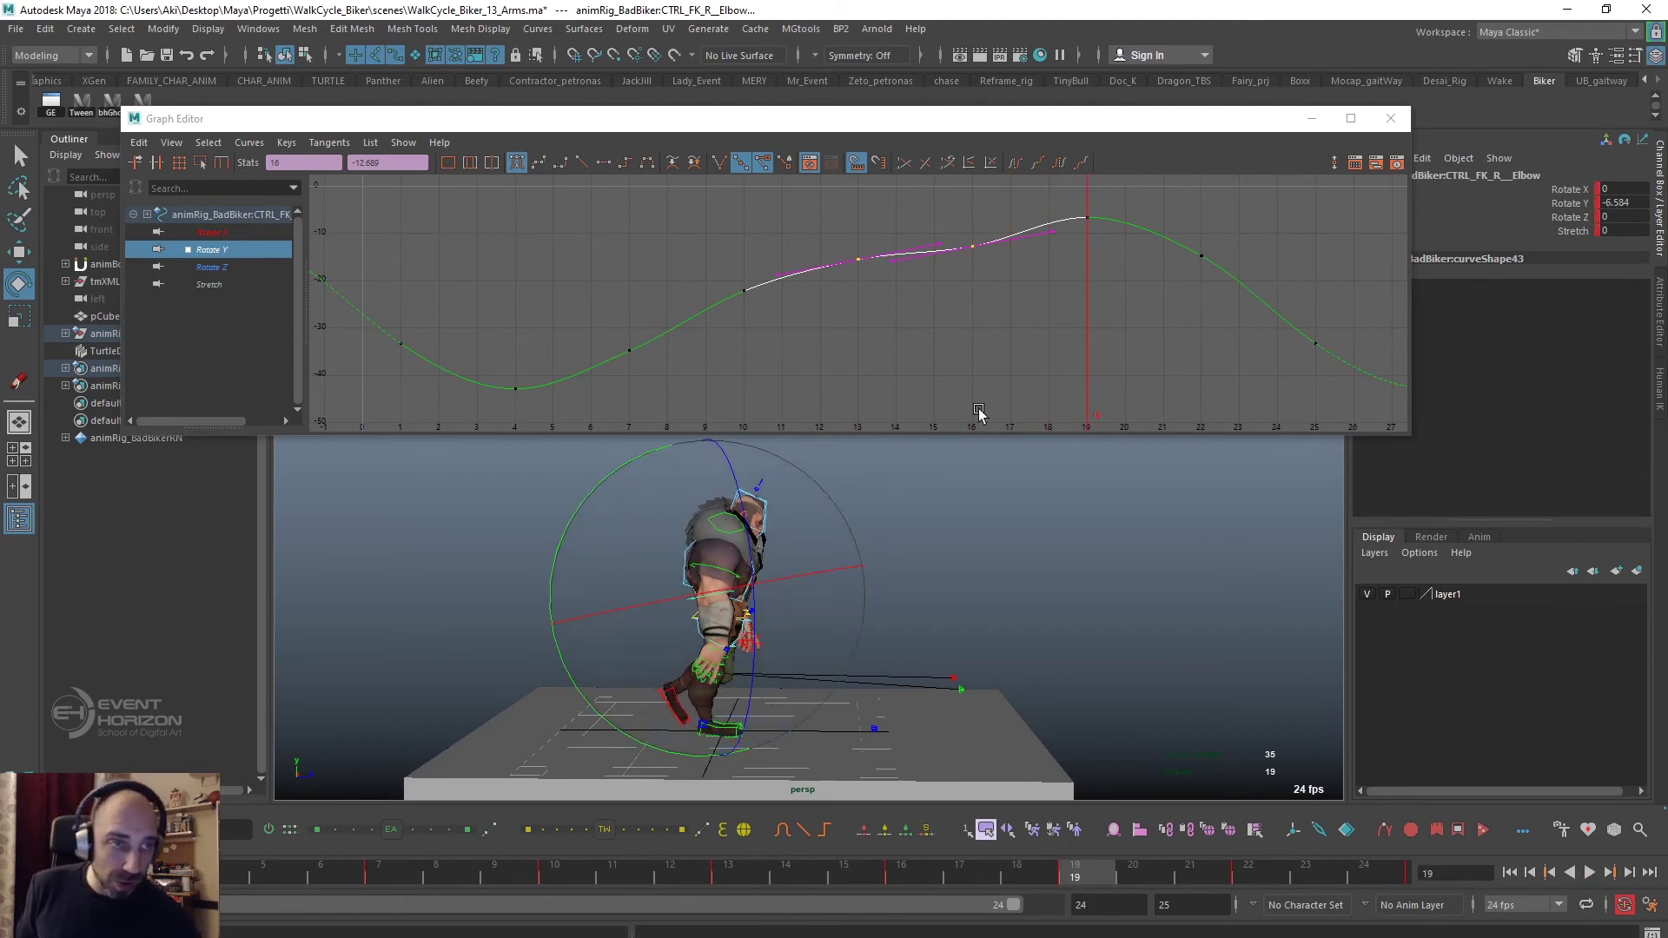
left_click(1105, 209)
Lower the frame-19 peak and raise the frame-13 key to -14.567, then replay.
left_click_drag(1105, 209, 1083, 275)
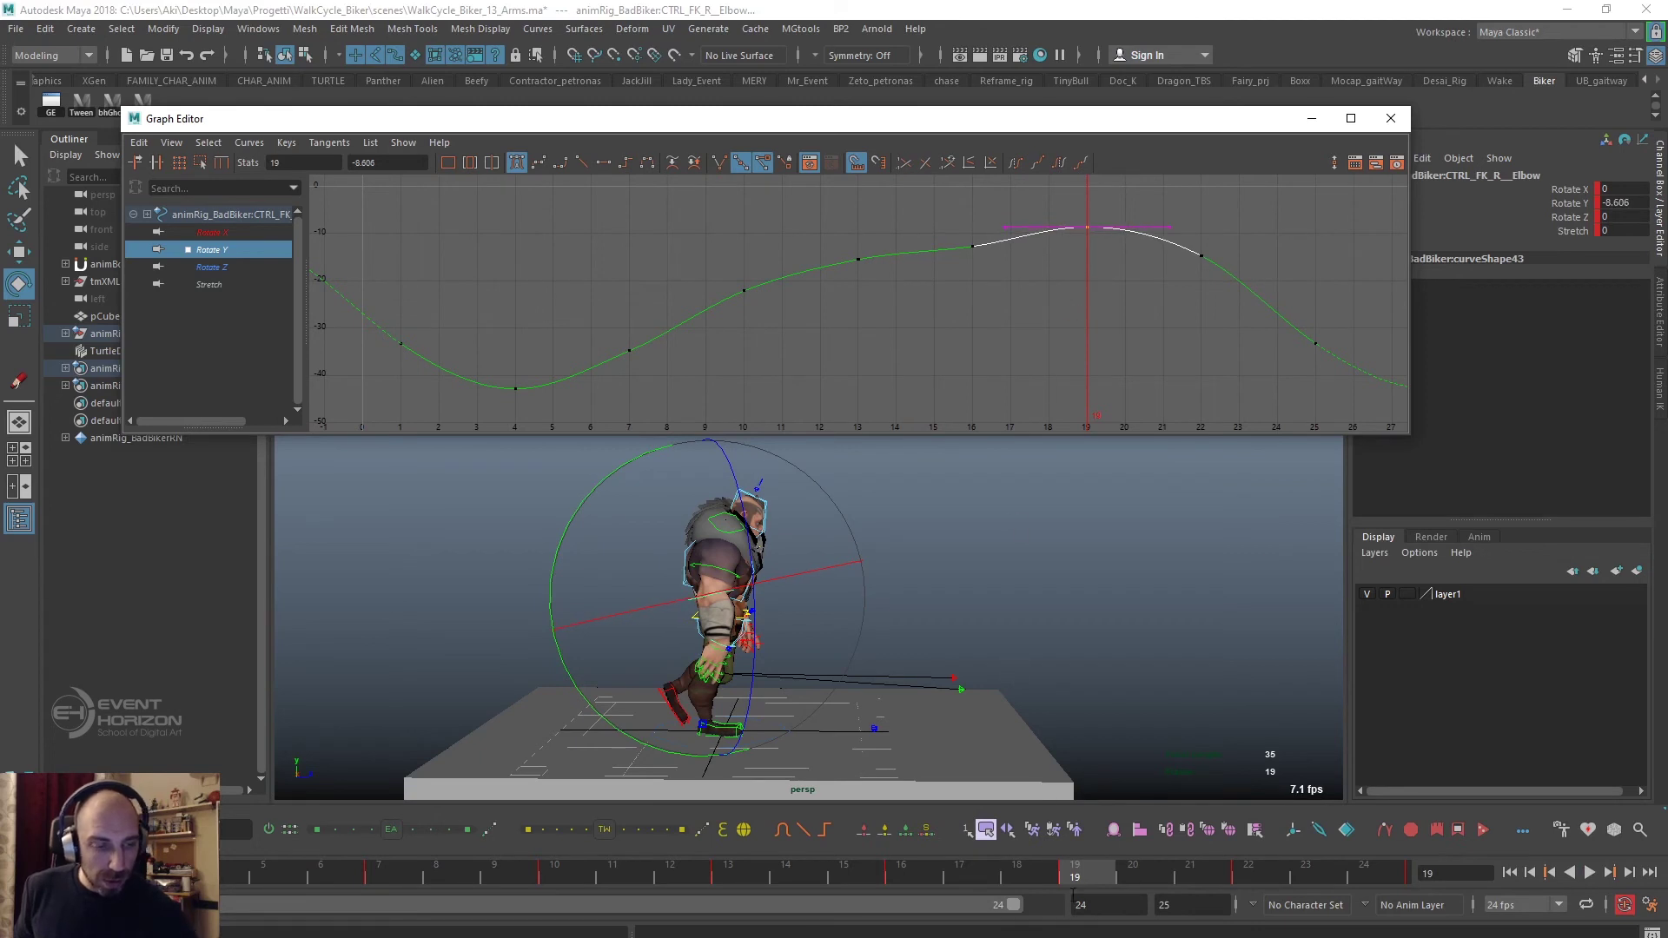
mouse_move(1075, 882)
left_mouse_down()
mouse_move(930, 879)
mouse_move(776, 922)
mouse_move(847, 925)
mouse_move(774, 893)
mouse_move(904, 896)
left_mouse_up()
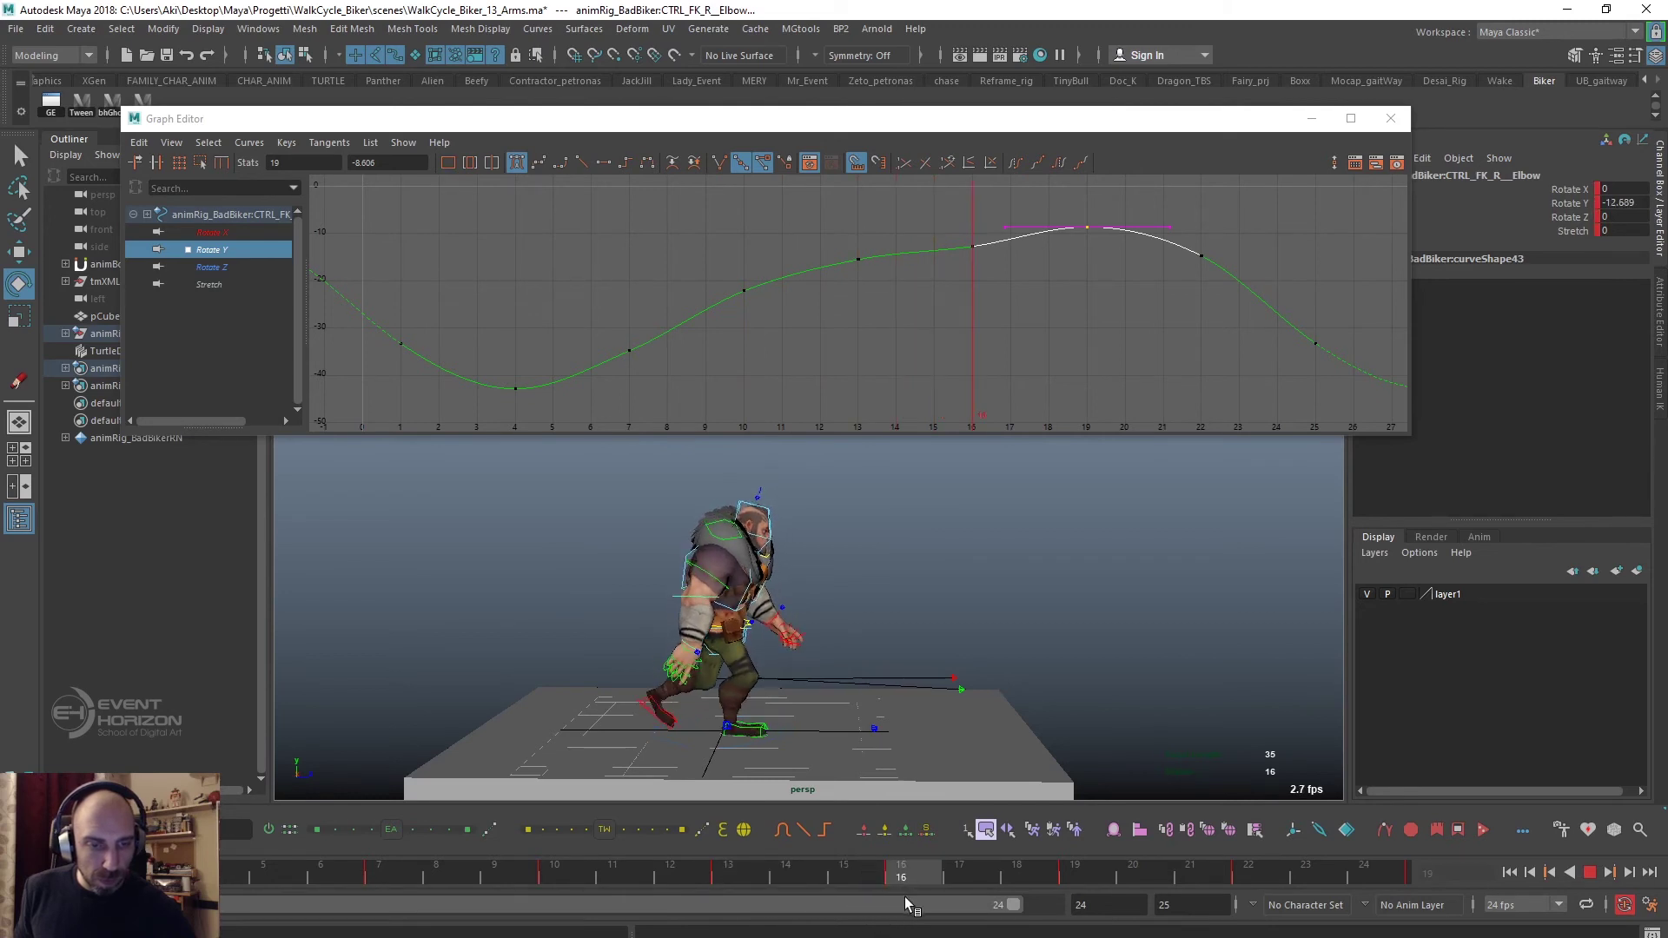
left_click_drag(956, 230, 982, 311)
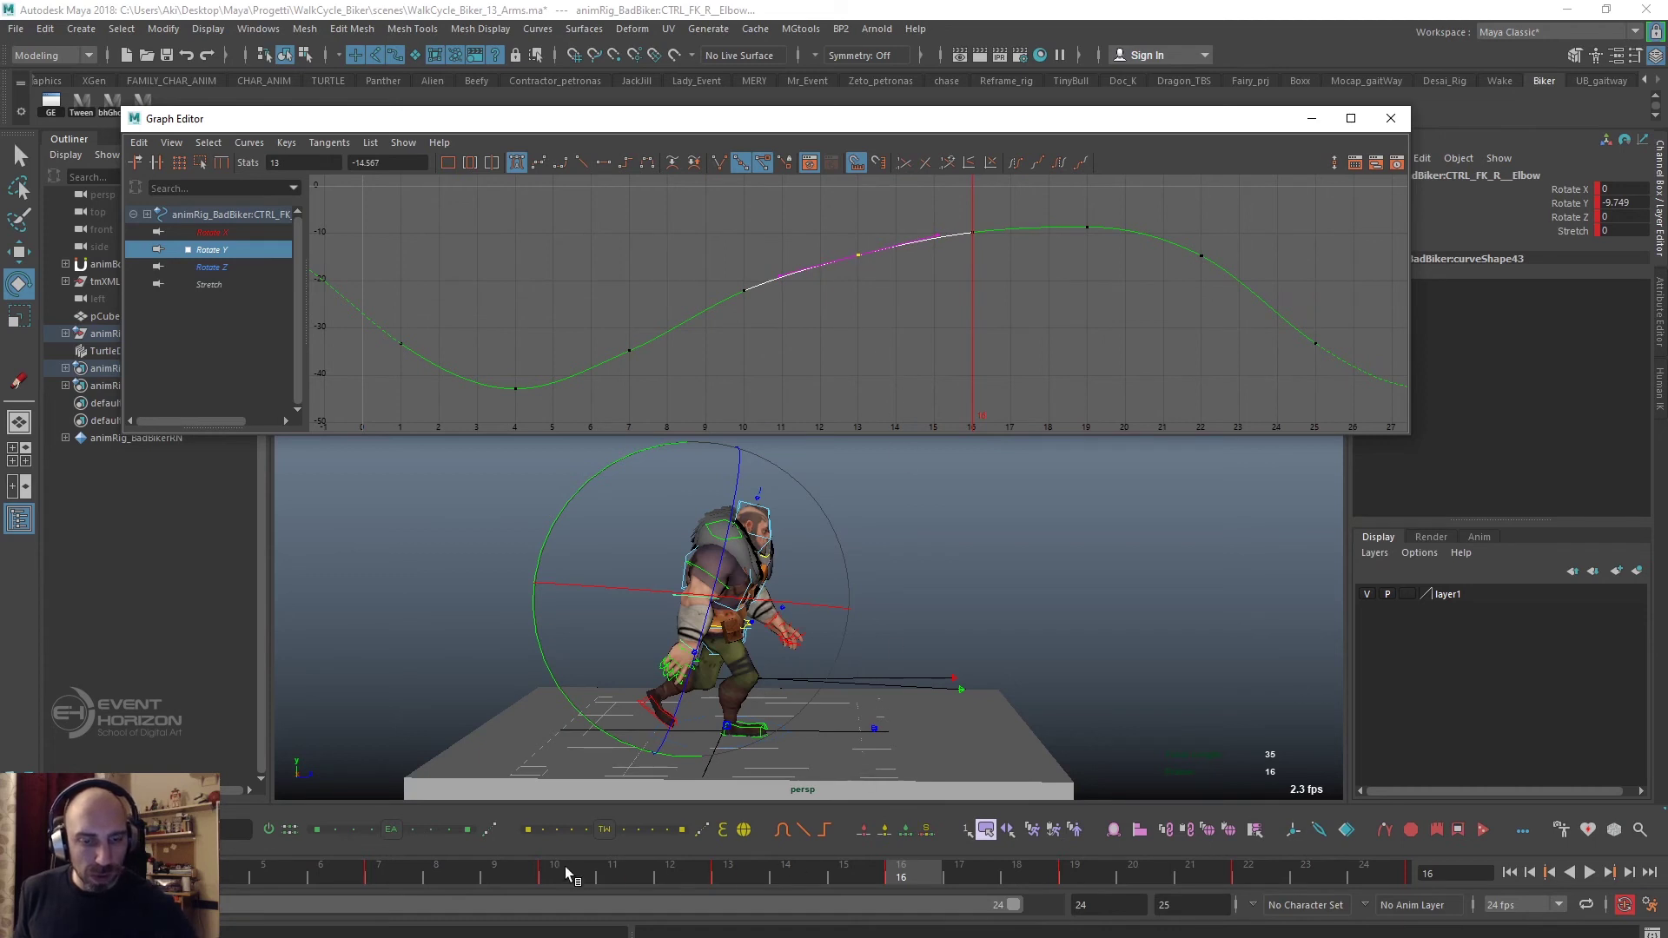
left_click_drag(564, 868, 570, 882)
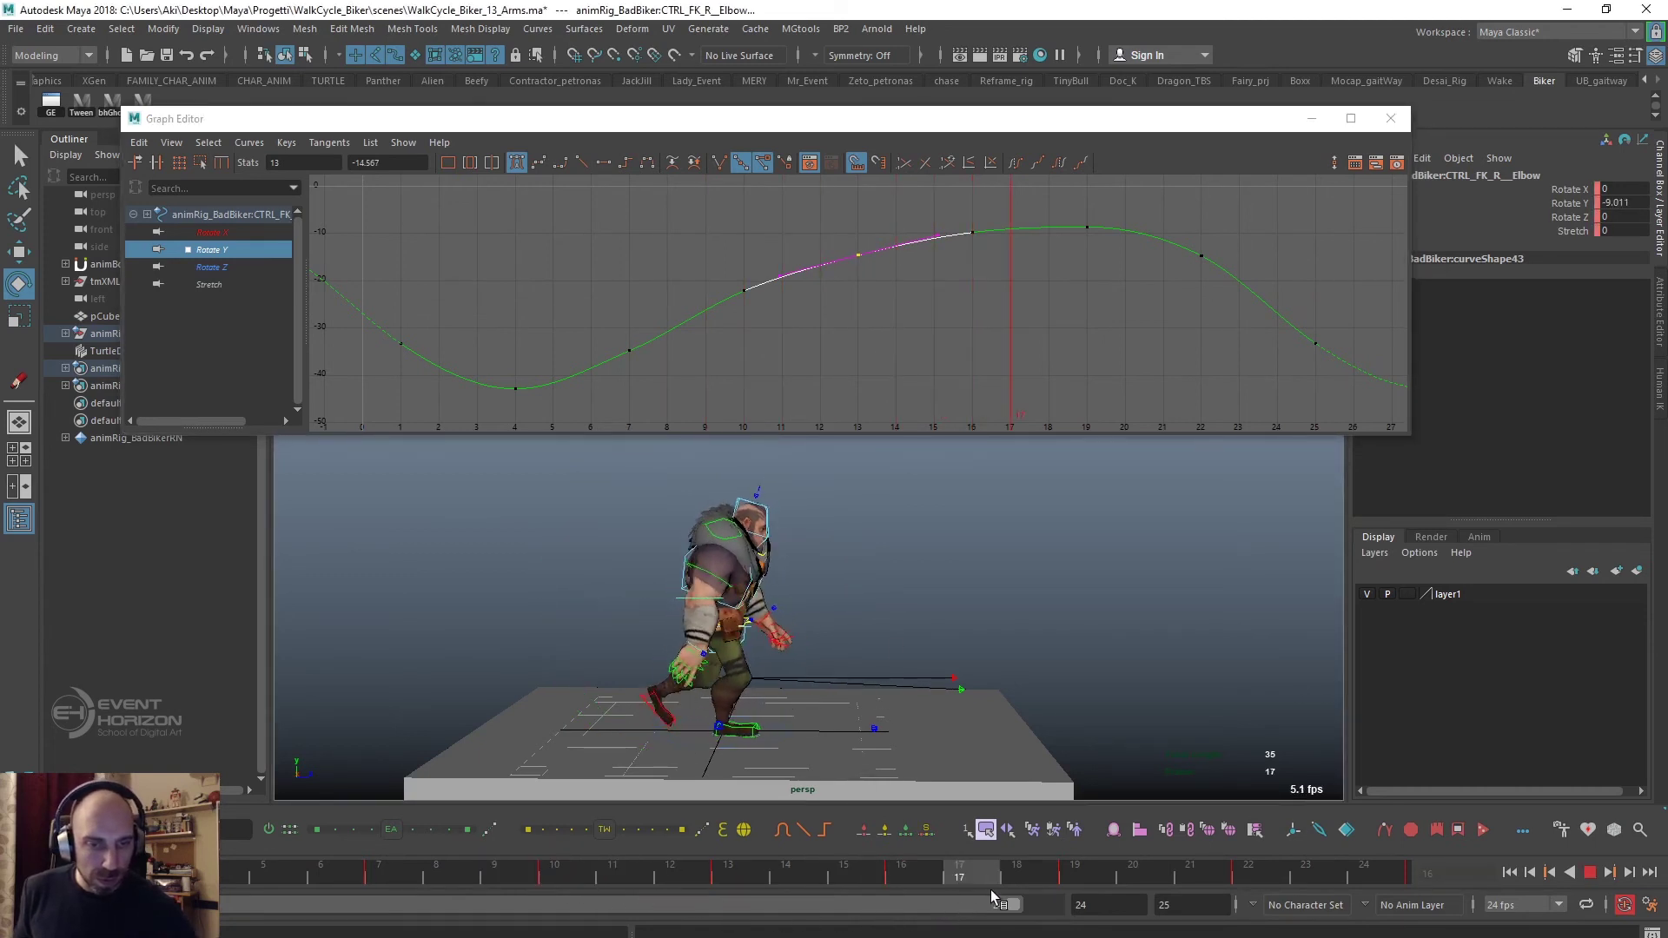
left_click(1590, 873)
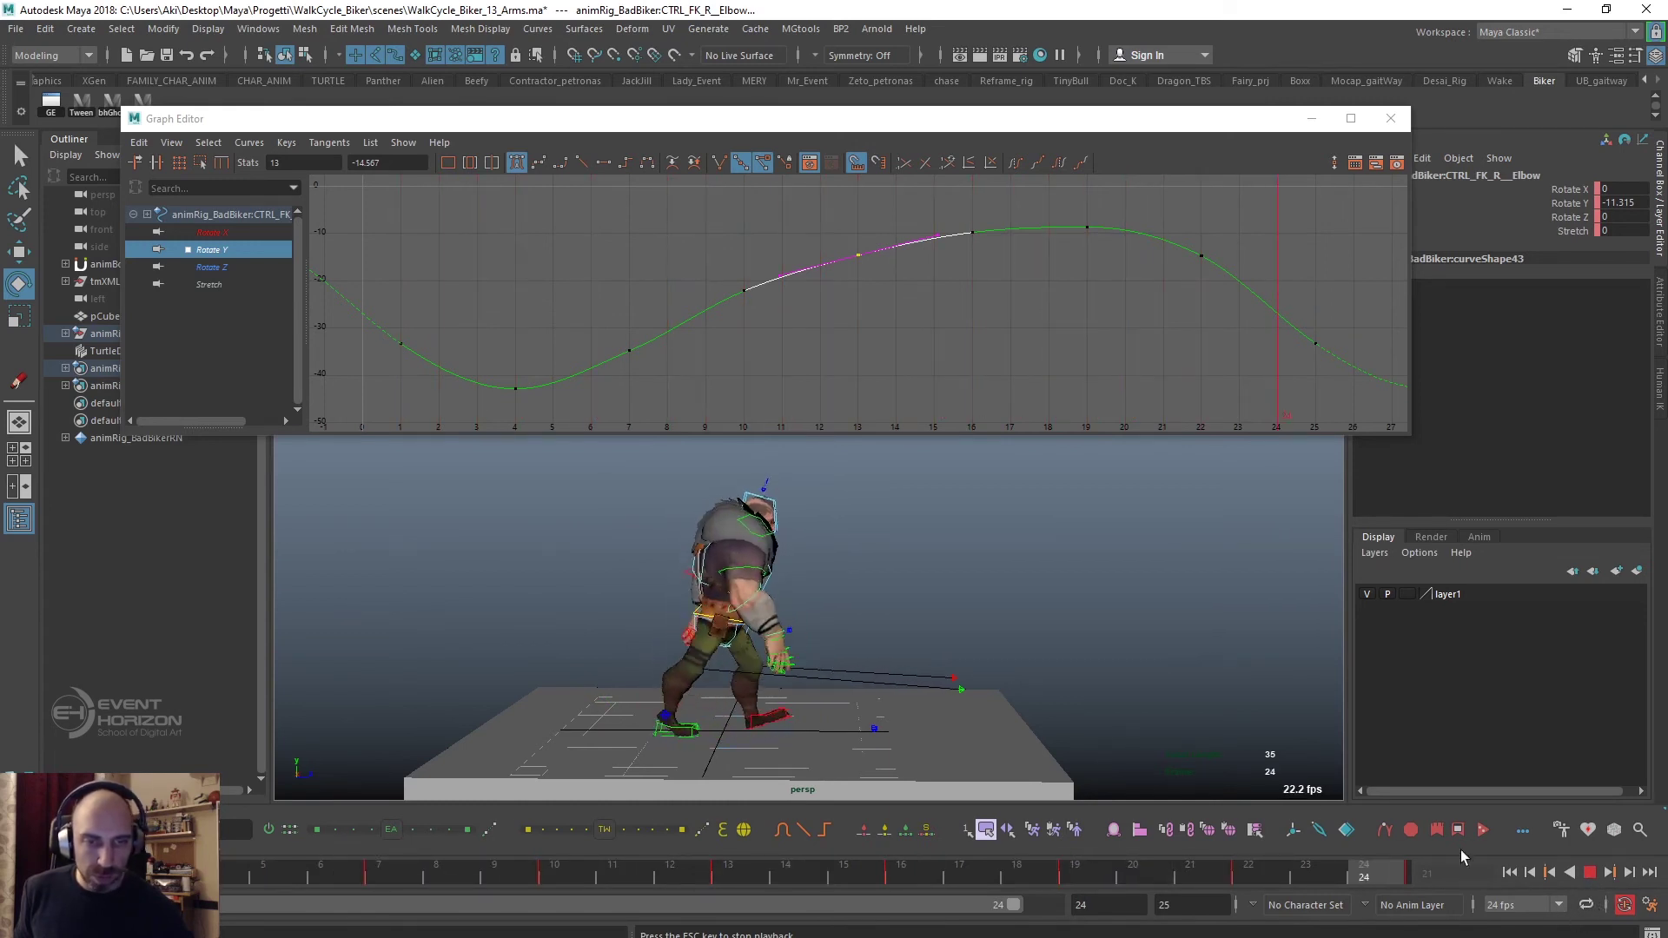
Orbit during playback, stop at frame 7, and lower its elbow Rotate Y key to -38.25.
mouse_move(985, 681)
left_mouse_down("alt")
mouse_move(786, 676)
mouse_move(815, 720)
left_mouse_up("alt")
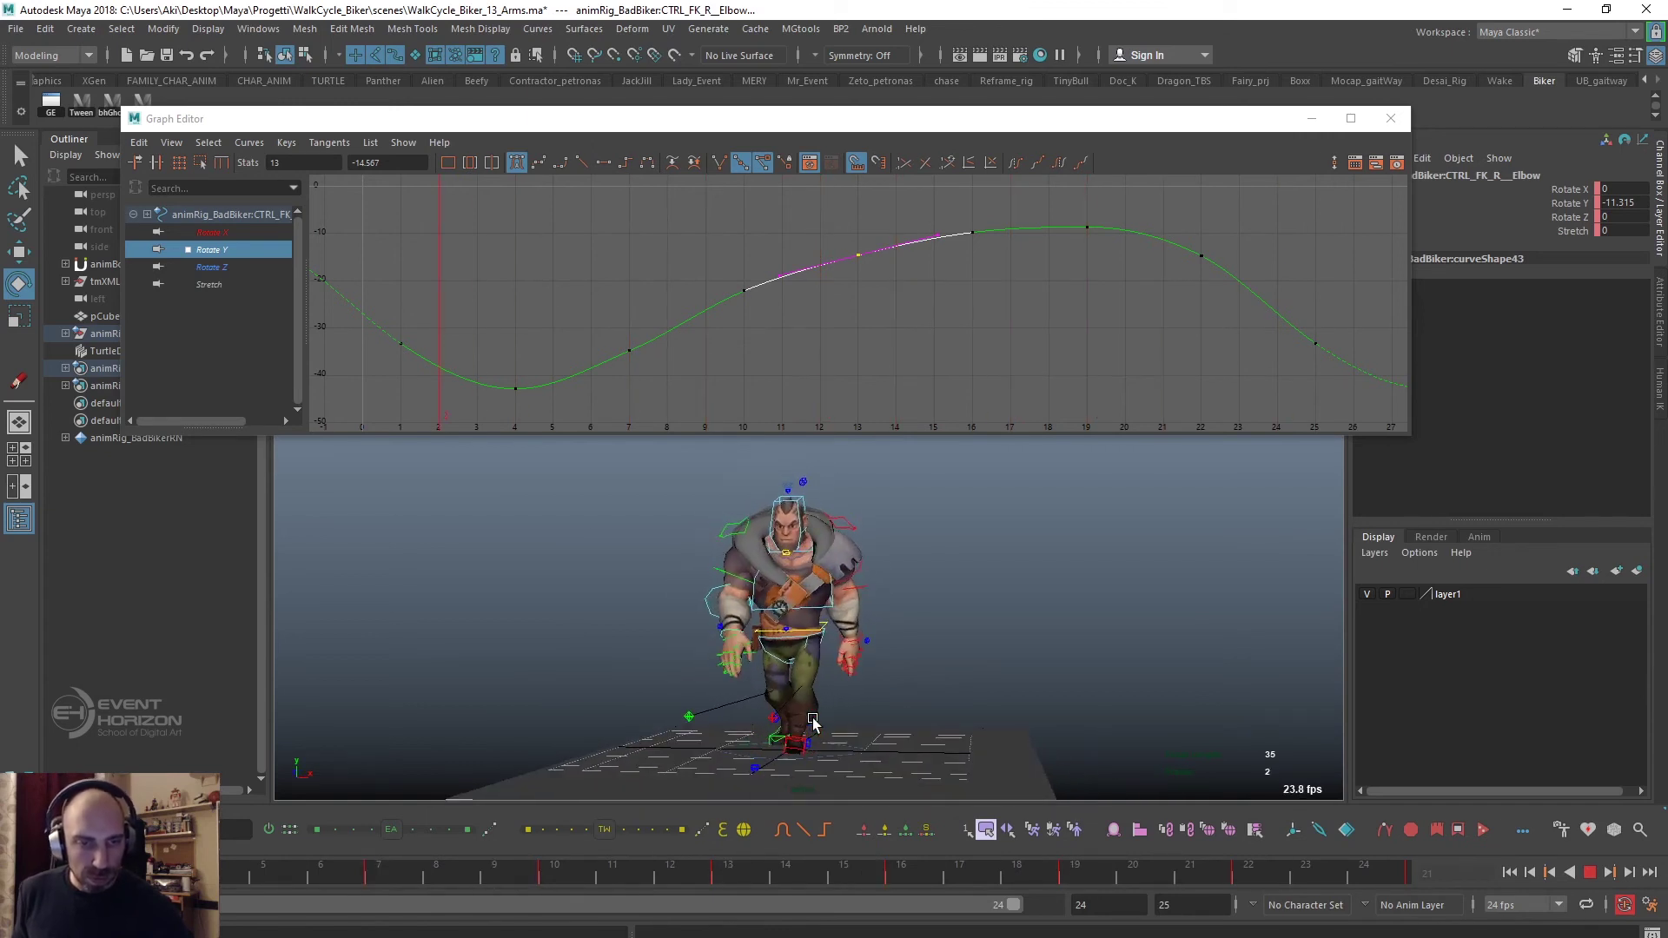
mouse_move(815, 719)
left_mouse_down("alt")
mouse_move(765, 704)
mouse_move(890, 721)
mouse_move(908, 682)
left_mouse_up("alt")
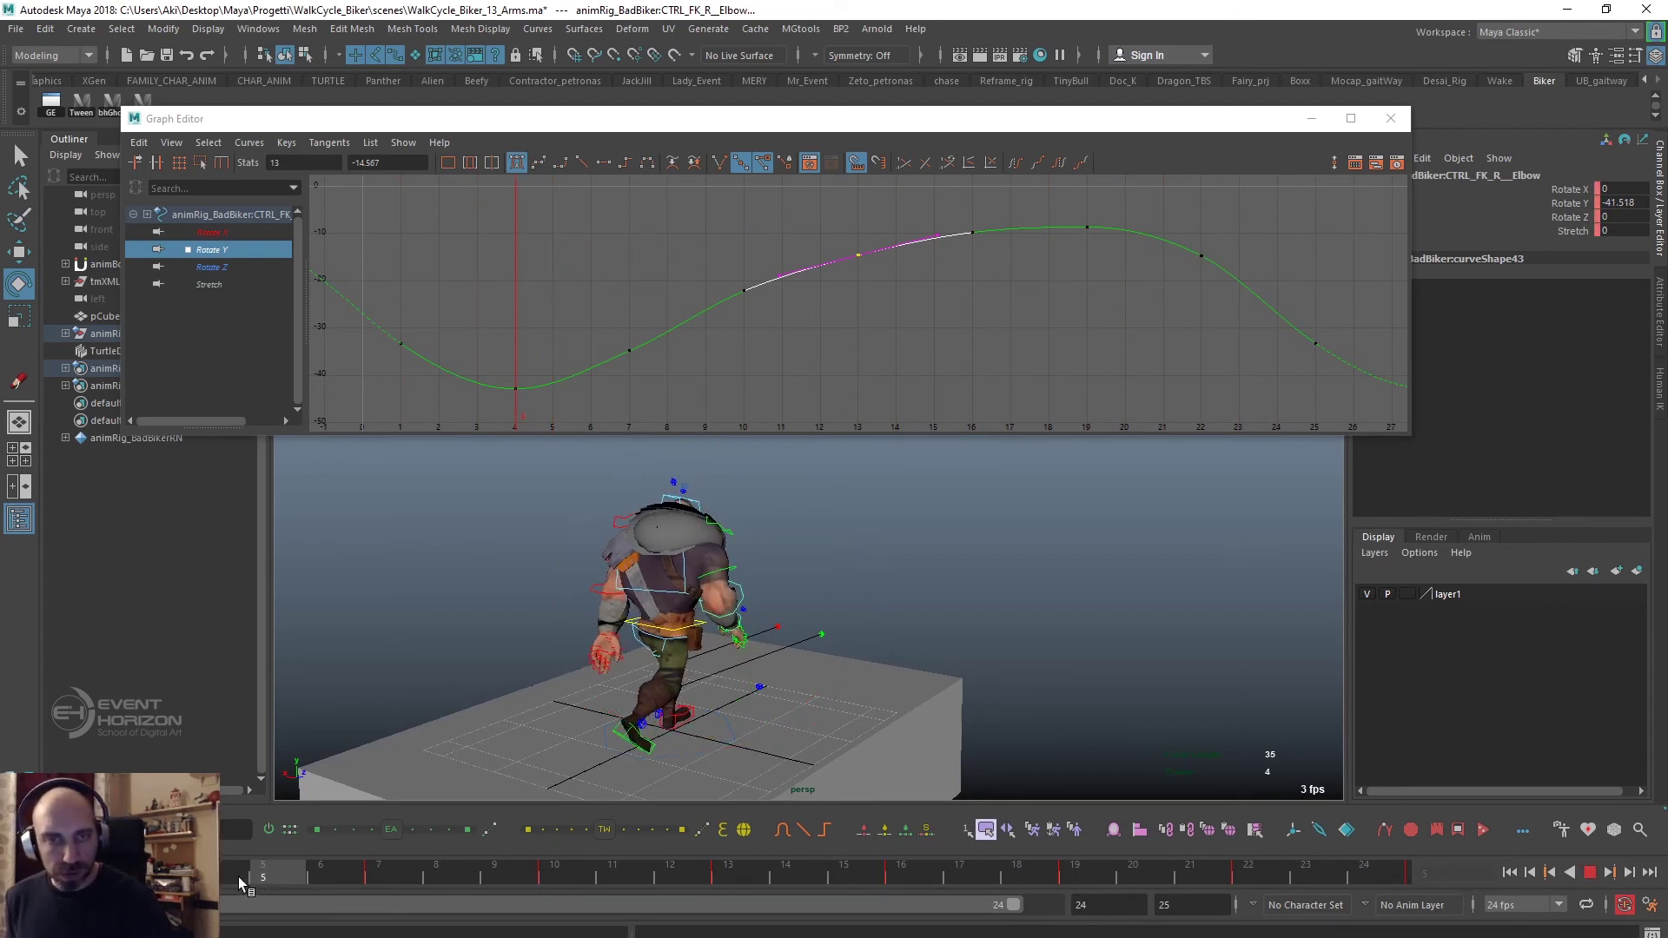
left_click(408, 883)
left_click_drag(609, 335, 671, 380)
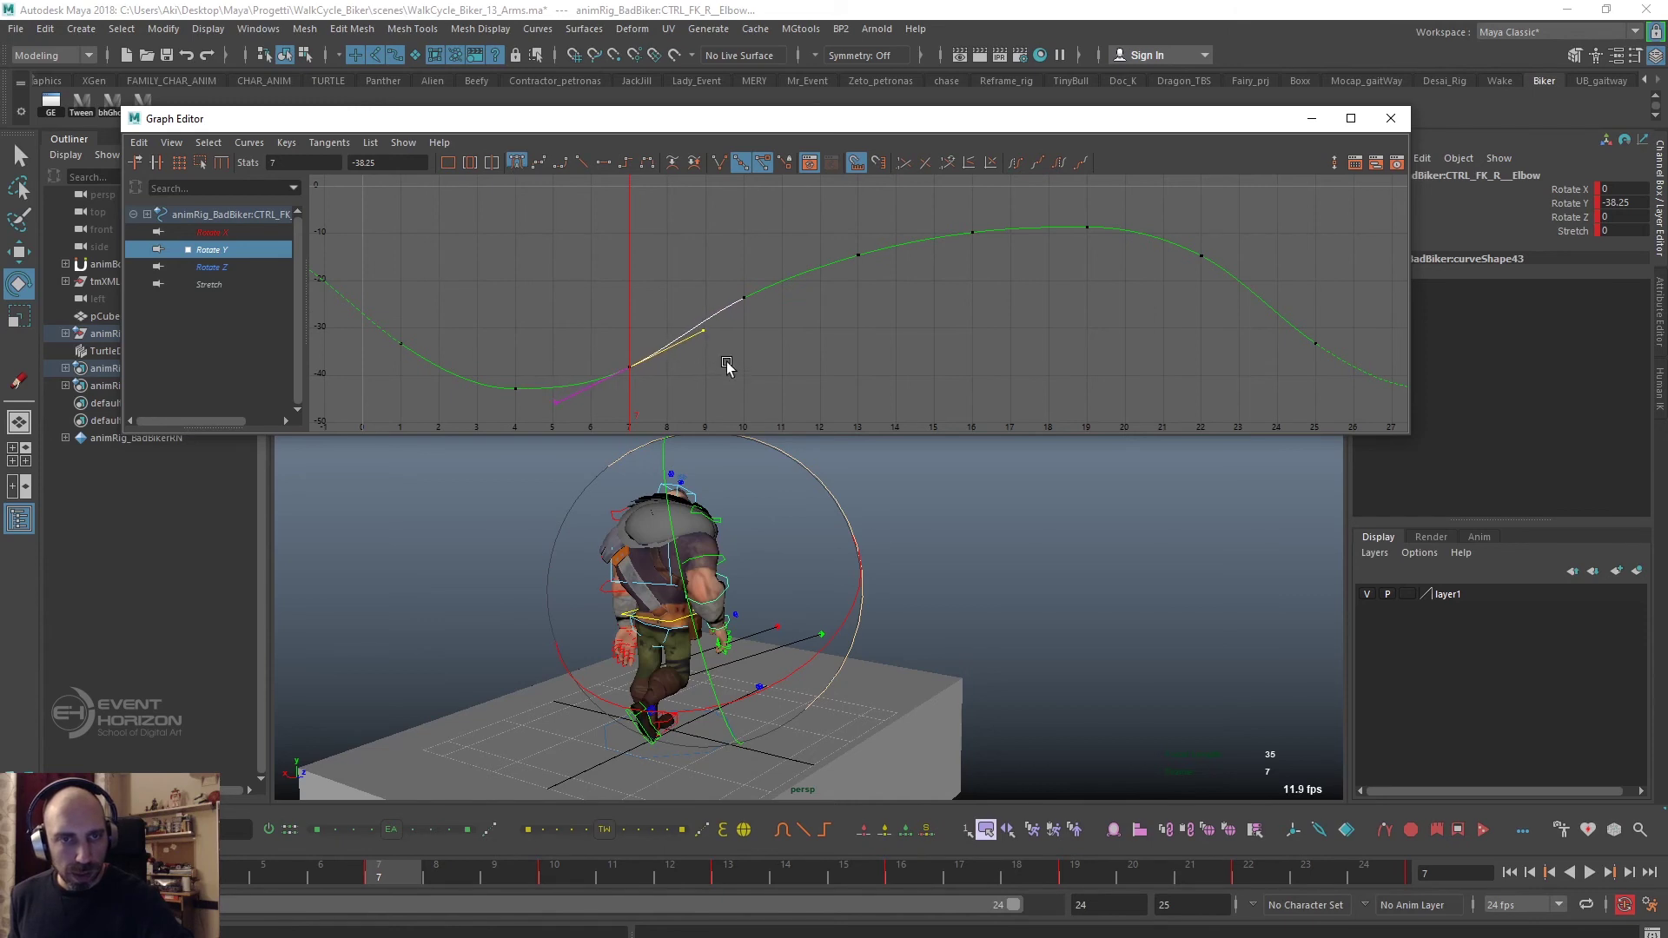
Raise the frame-13 and frame-16 keys, with frame 13 now at -13.465.
key("alt+v")
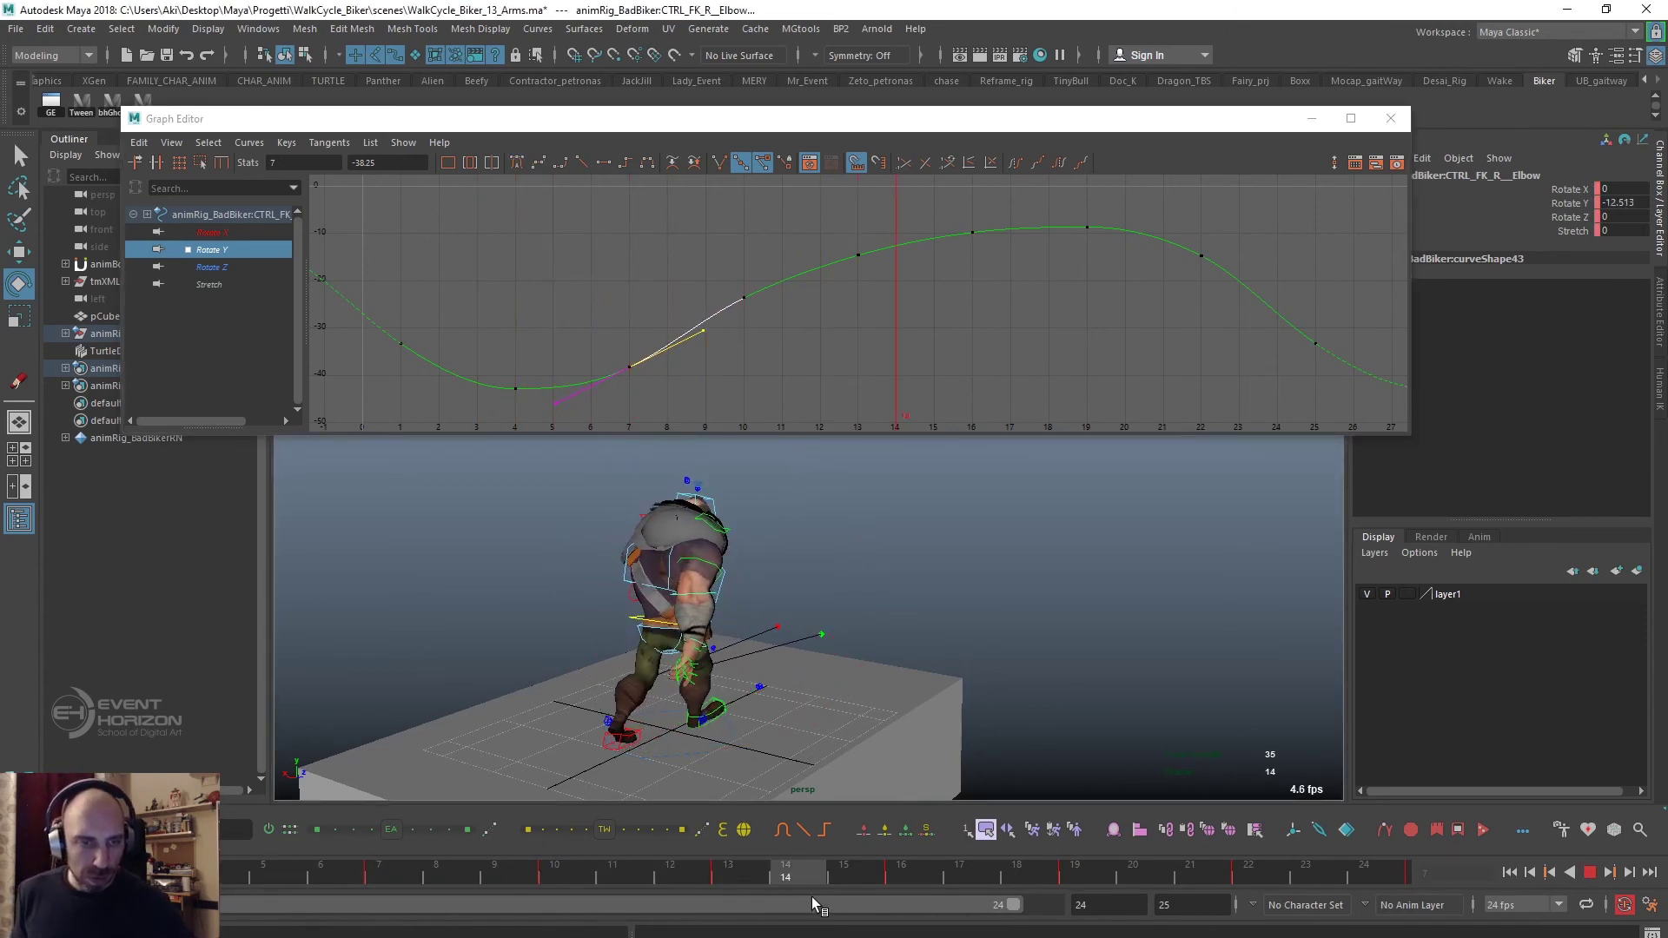
mouse_move(876, 883)
left_mouse_down()
mouse_move(738, 891)
mouse_move(898, 883)
left_mouse_up()
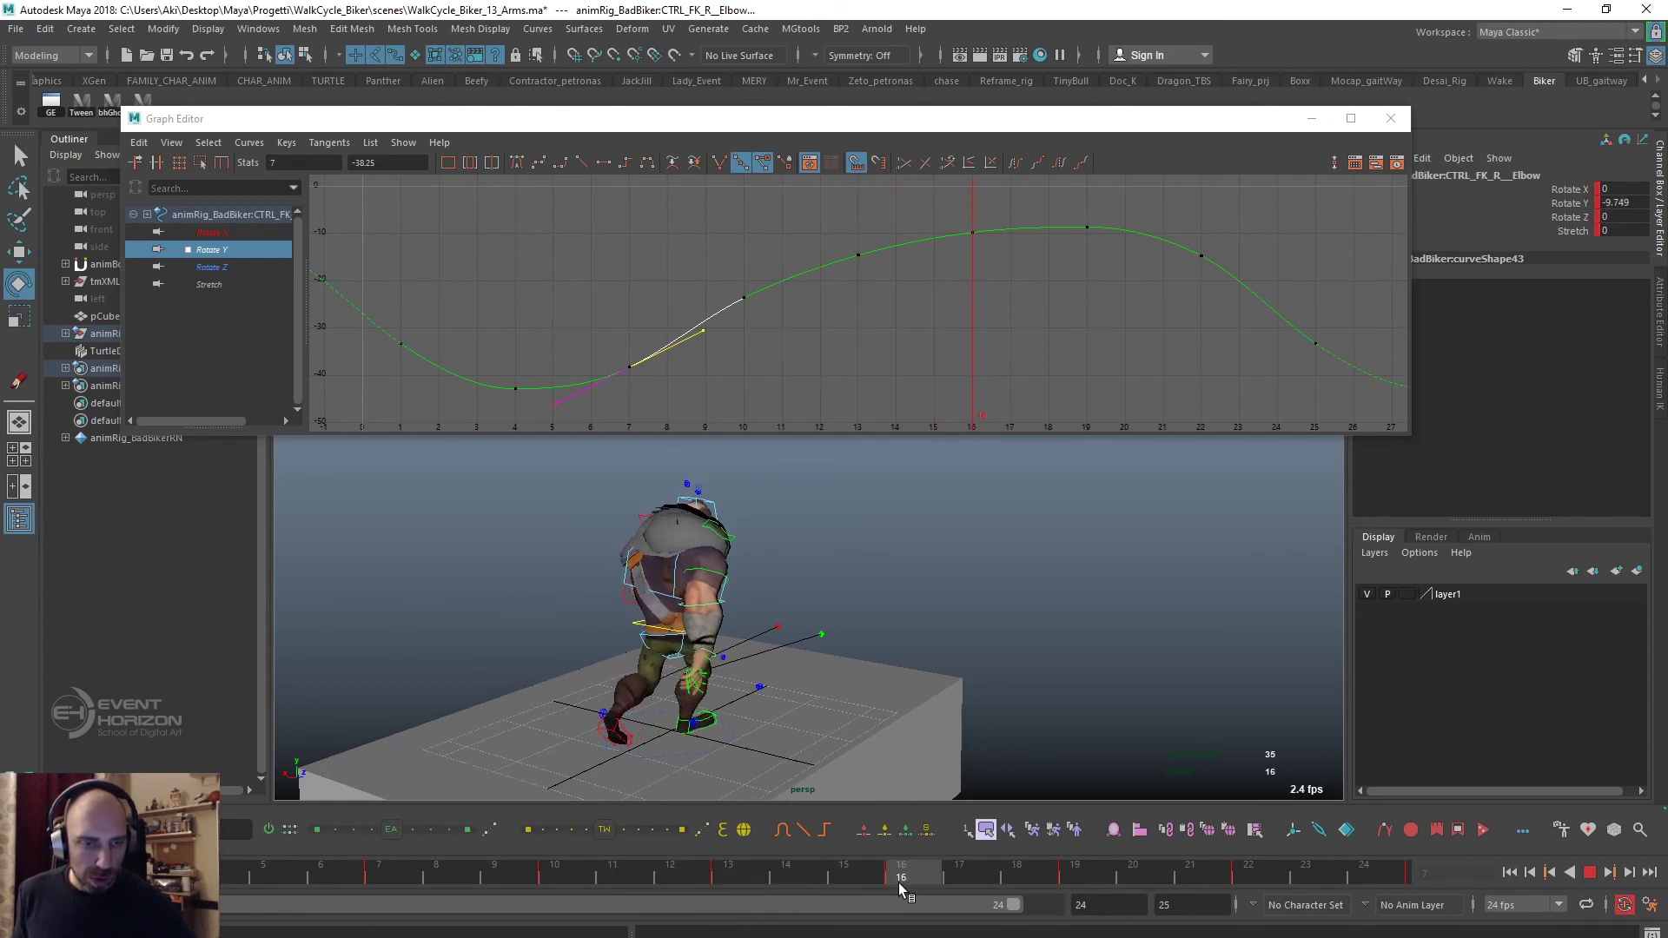
left_click_drag(949, 208, 976, 330)
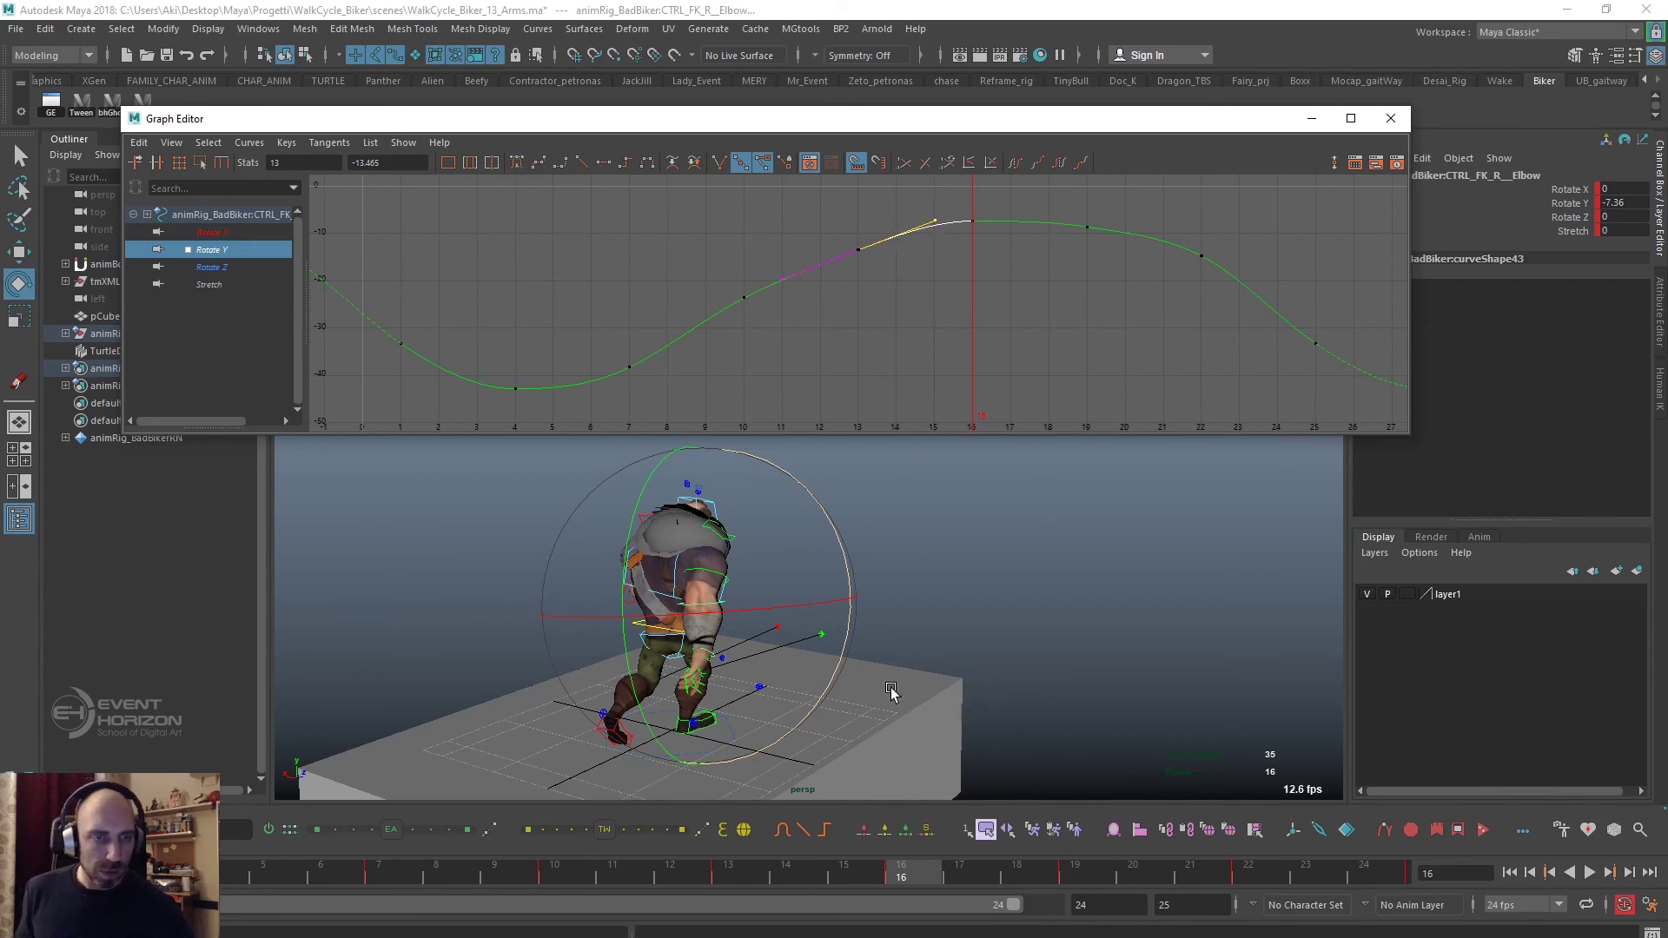
Orbit around the character from side, high, front and angled views to review the walk.
left_click_drag(890, 691, 1052, 740, "alt")
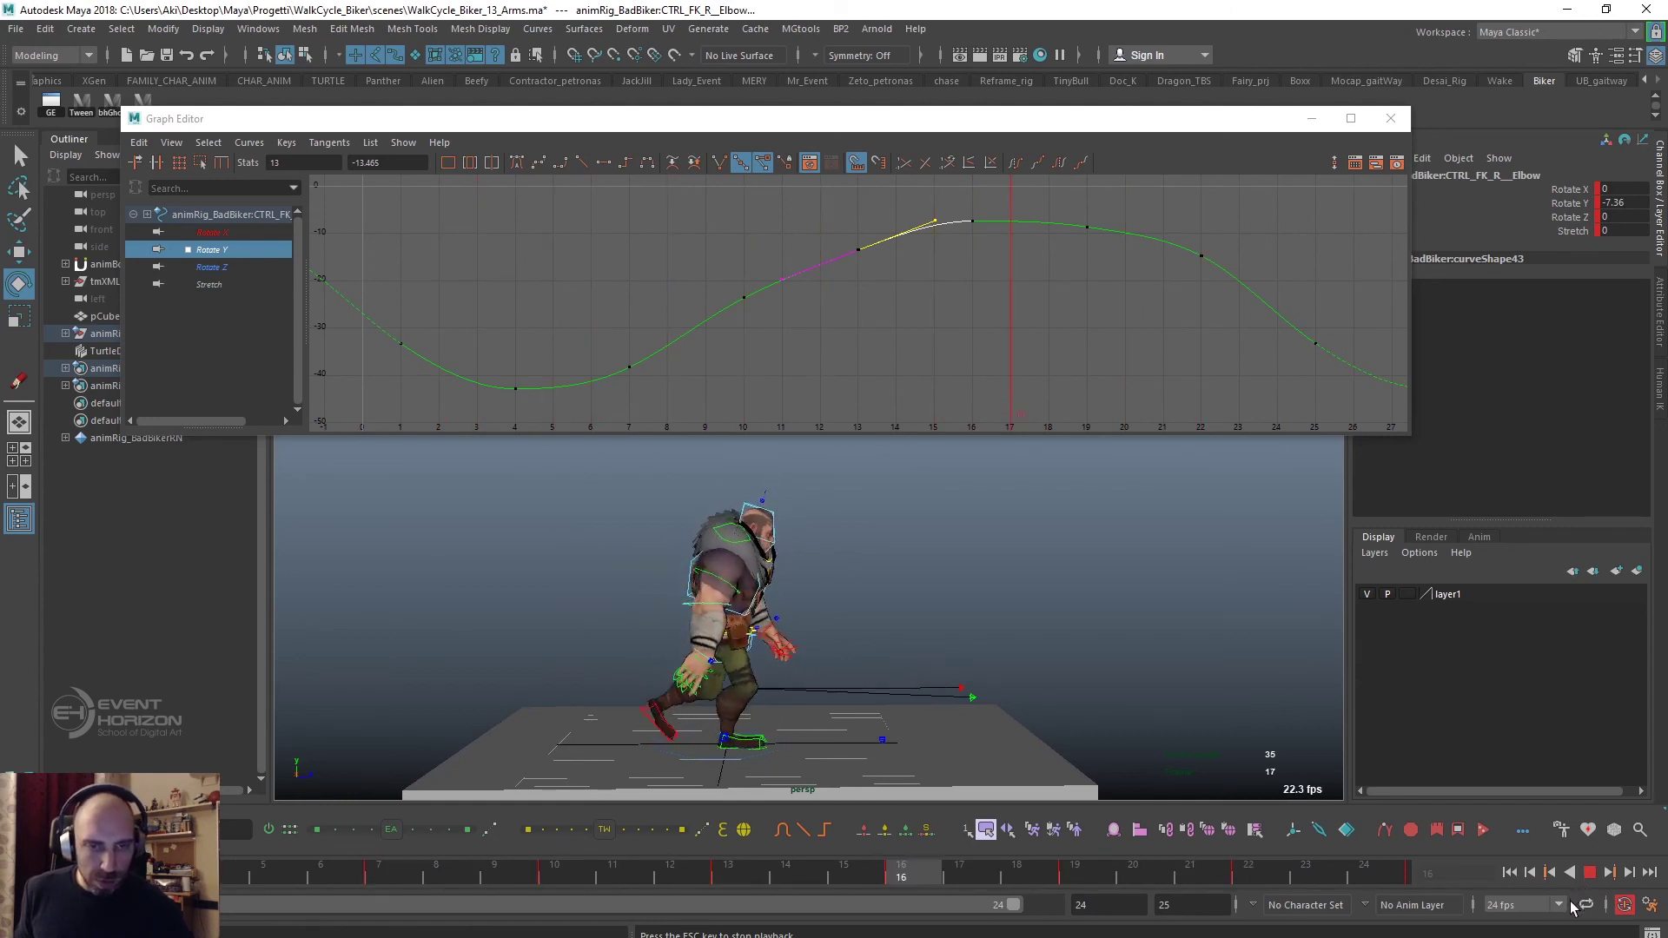
mouse_move(747, 678)
left_mouse_down("alt")
mouse_move(770, 706)
mouse_move(681, 701)
mouse_move(902, 726)
mouse_move(898, 693)
left_mouse_up("alt")
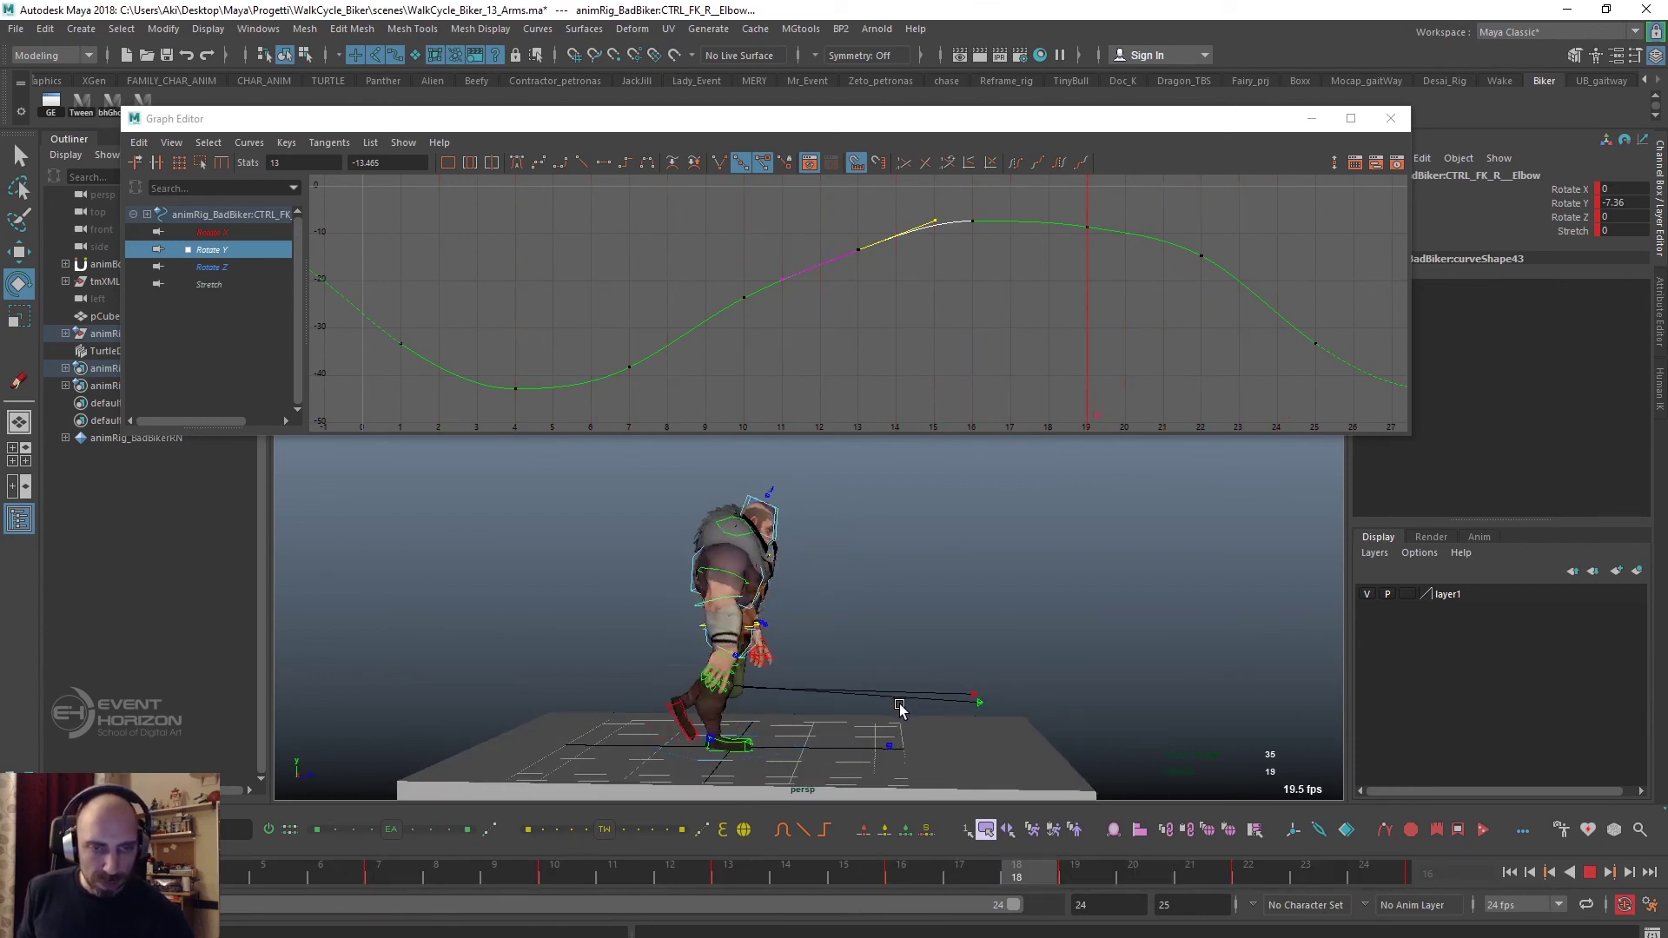
mouse_move(898, 708)
left_mouse_down("alt")
mouse_move(732, 738)
mouse_move(808, 718)
left_mouse_up("alt")
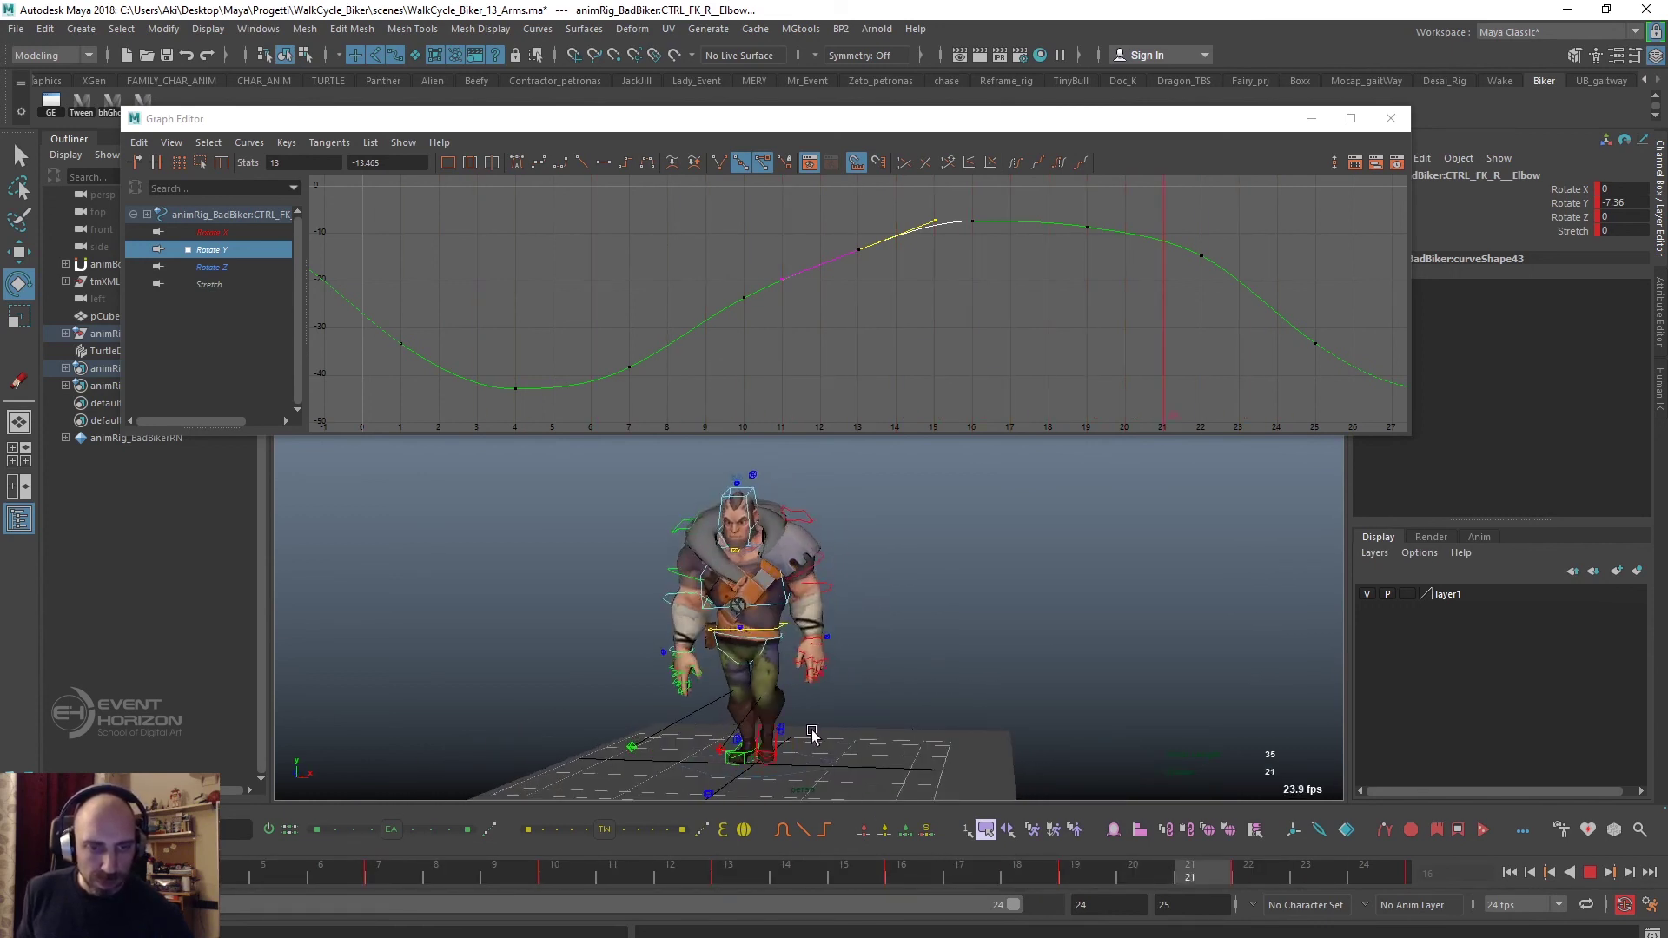
left_click_drag(809, 732, 875, 745, "alt")
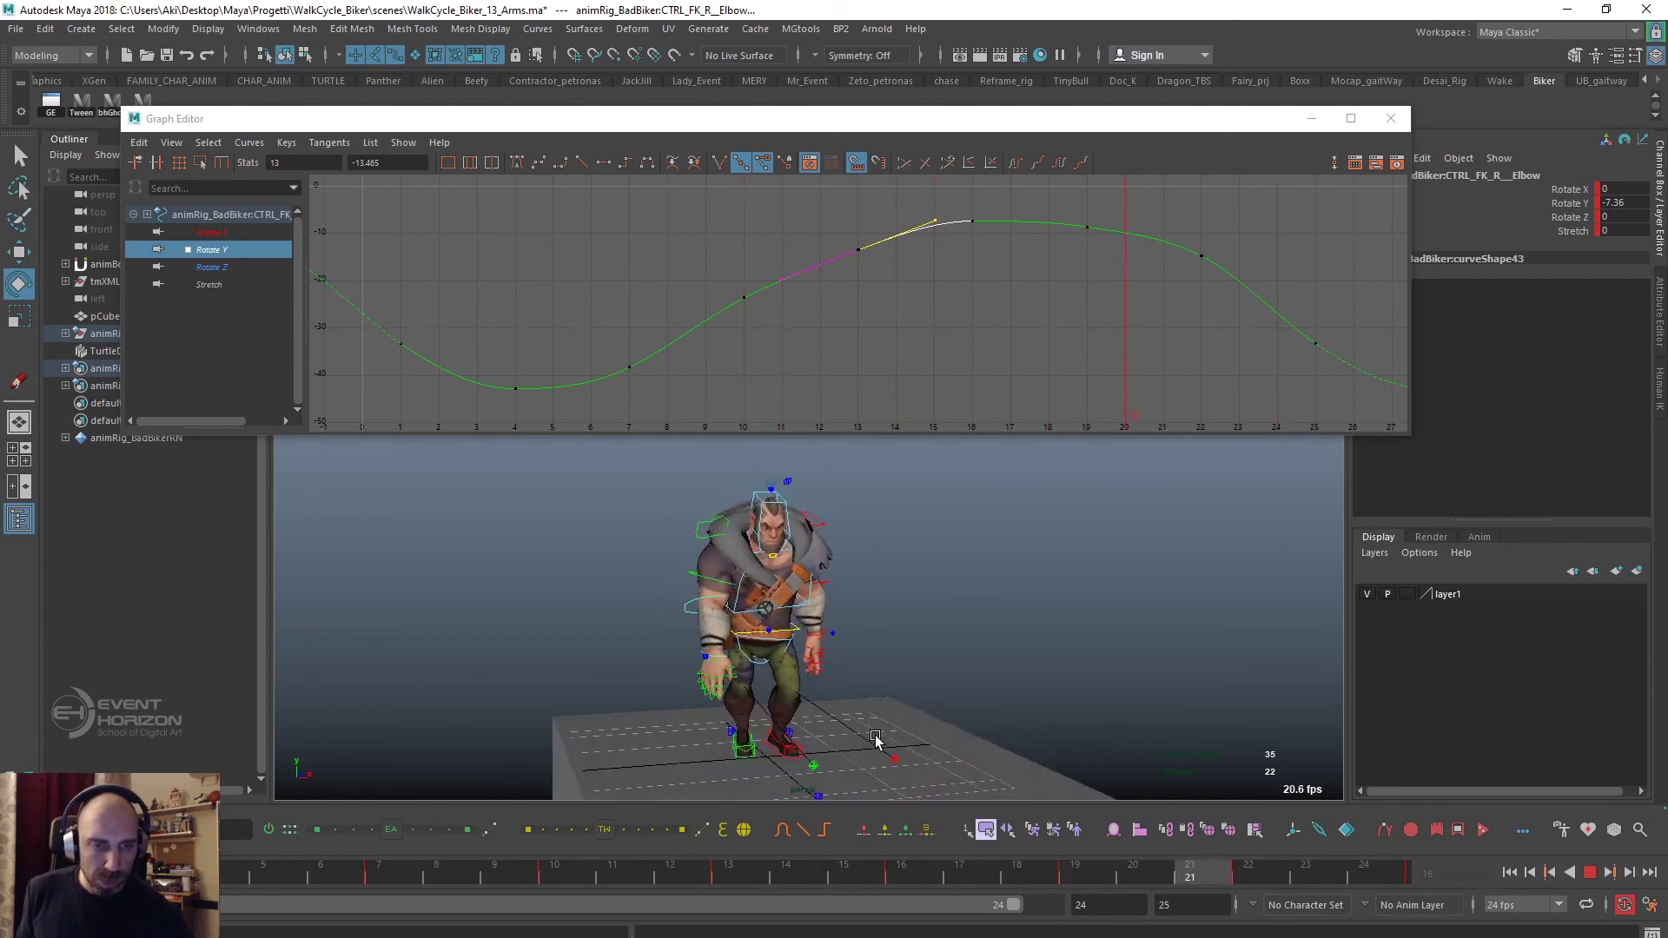